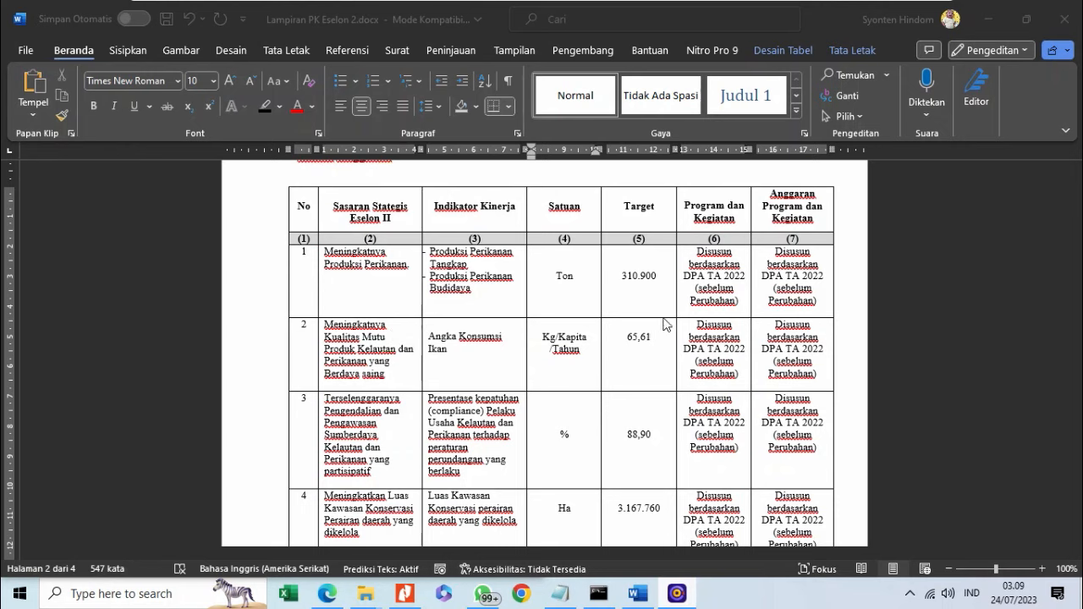
Switch to the eKinerja site in Edge and open its user guide, Buku Panduan.
click(326, 594)
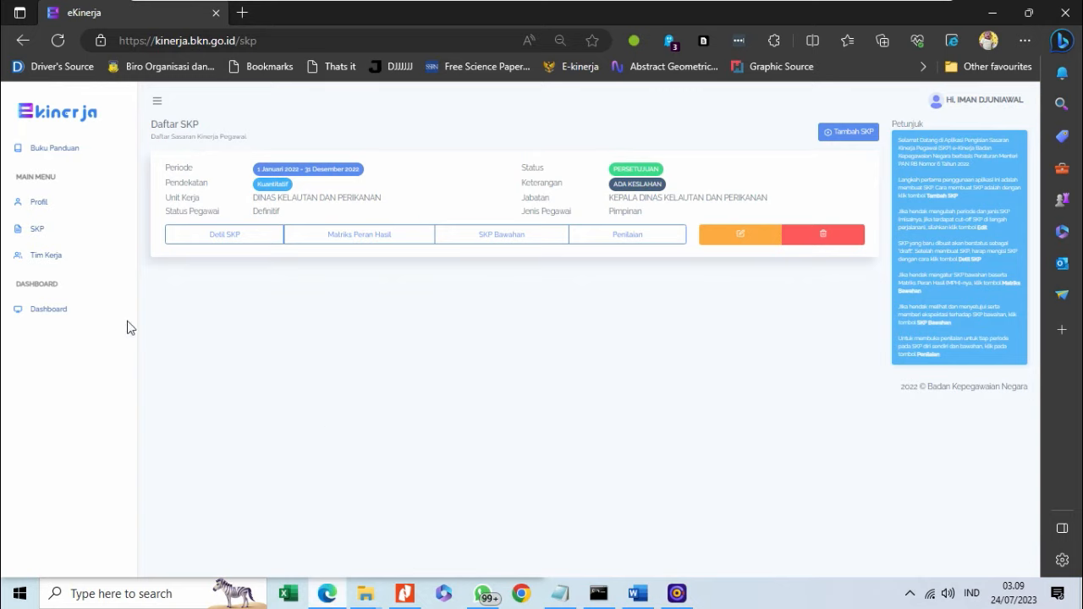
click(79, 149)
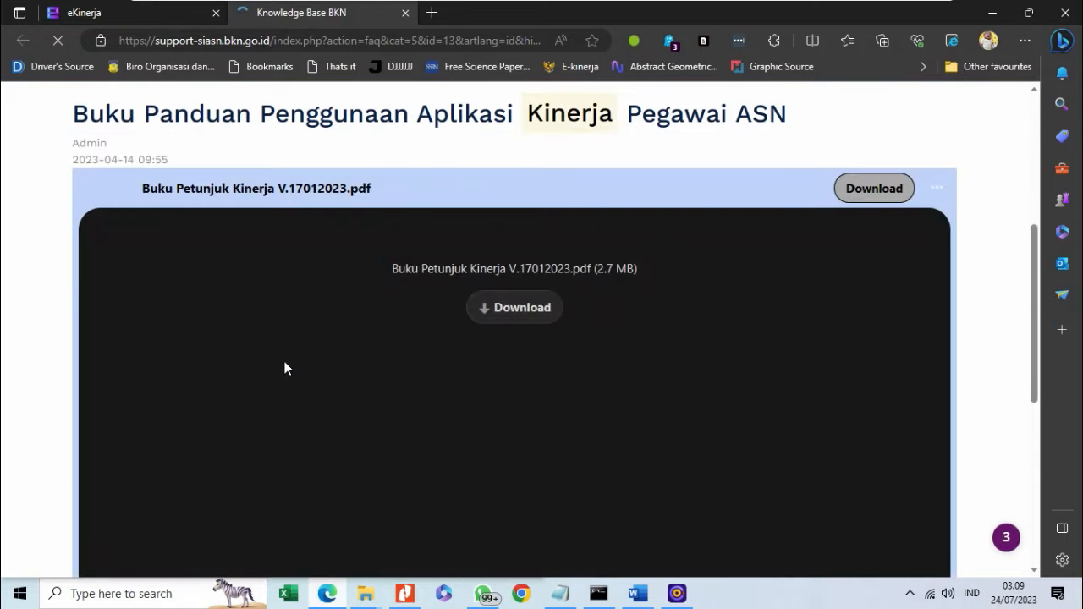
scroll(296, 353, down, 3)
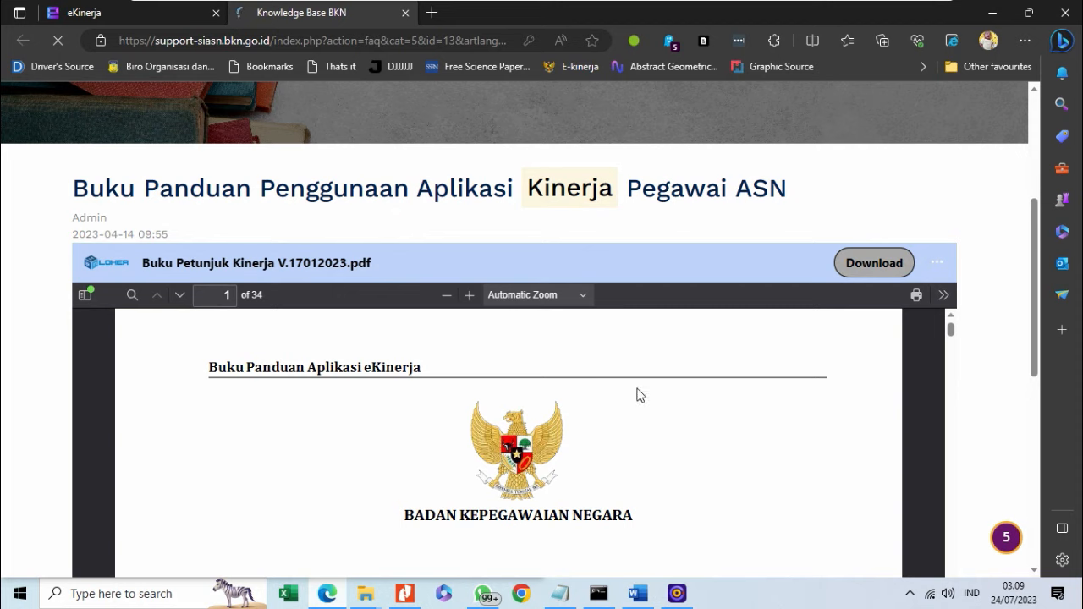
Look over the Knowledge Base BKN page that holds Buku Petunjuk Kinerja V.17012023.pdf, from its header to the manual's cover.
scroll(638, 395, down, 3)
scroll(639, 395, up, 4)
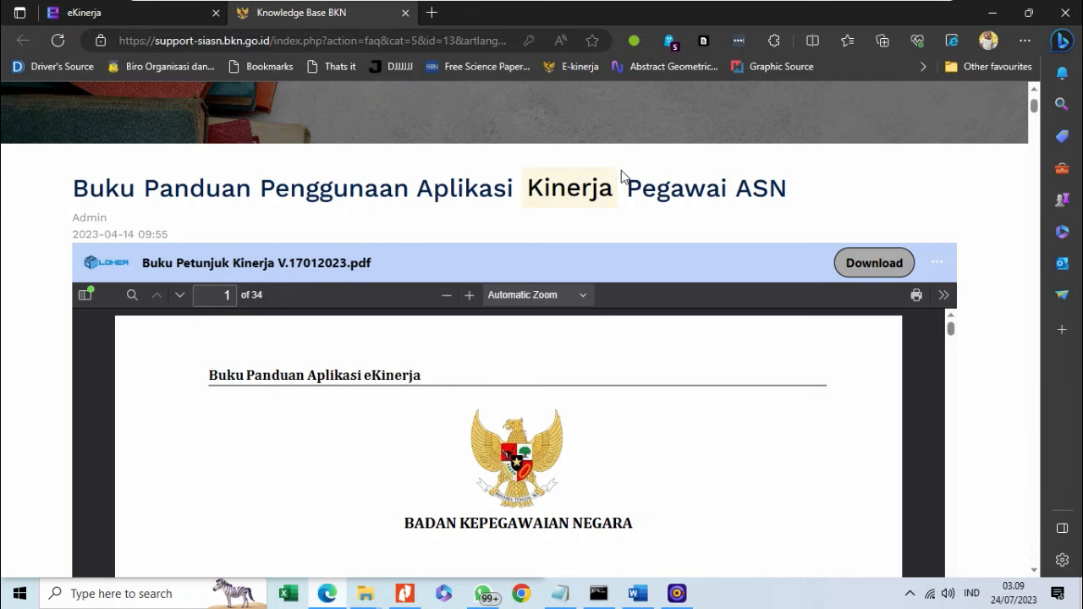
scroll(620, 173, down, 2)
scroll(620, 174, up, 3)
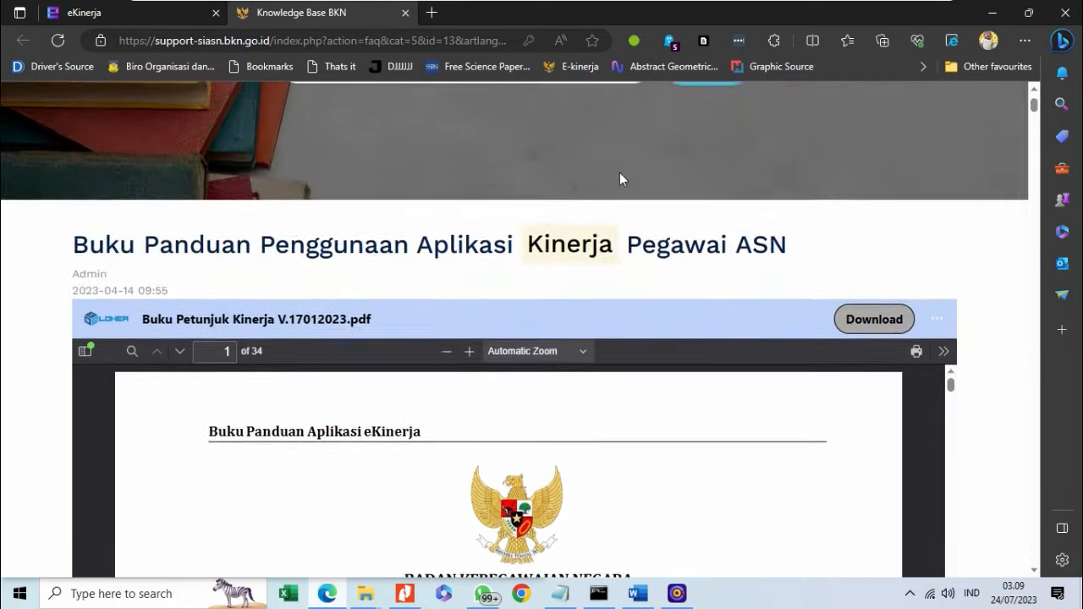
scroll(619, 179, up, 3)
scroll(620, 179, down, 2)
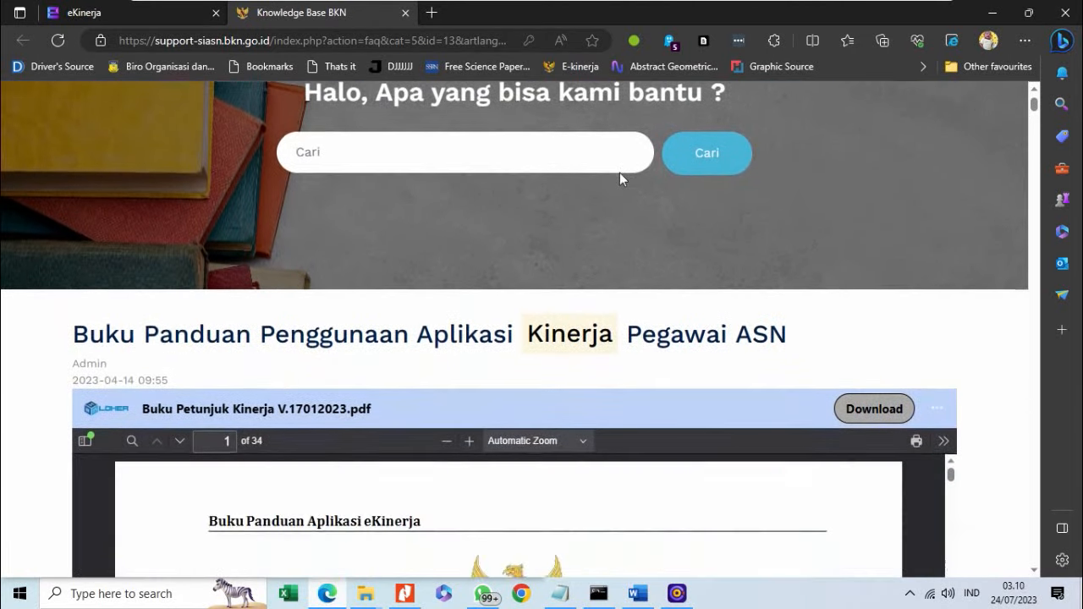
scroll(620, 174, down, 5)
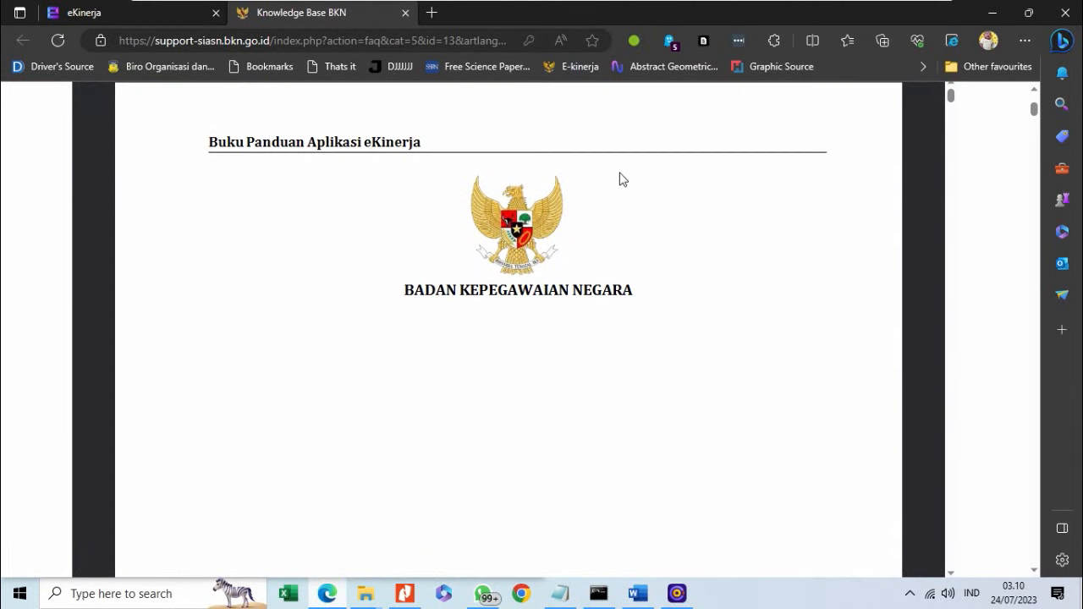
scroll(621, 178, up, 6)
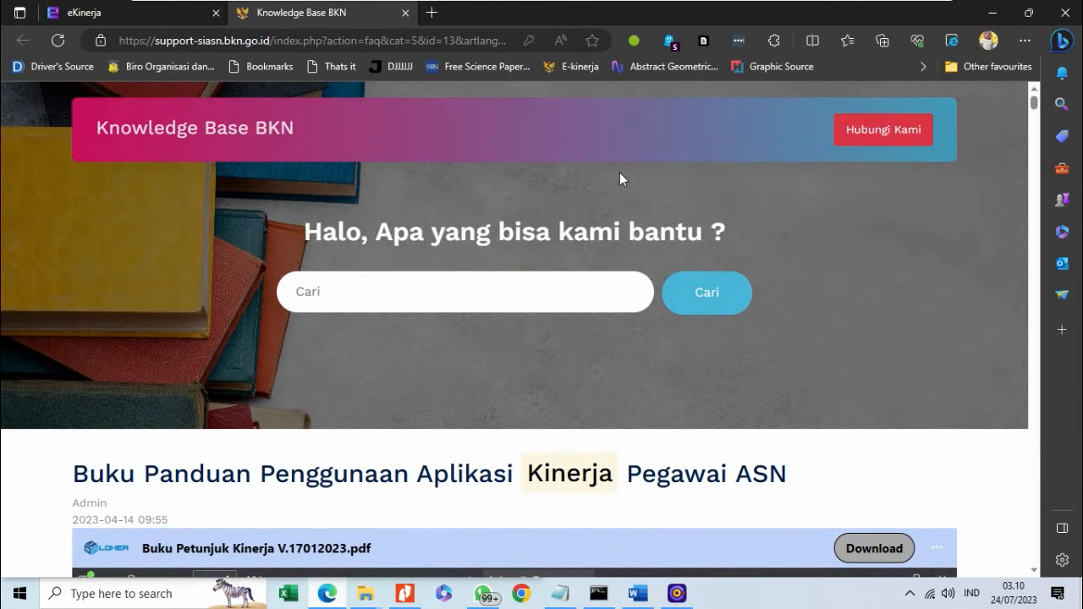
scroll(620, 178, down, 2)
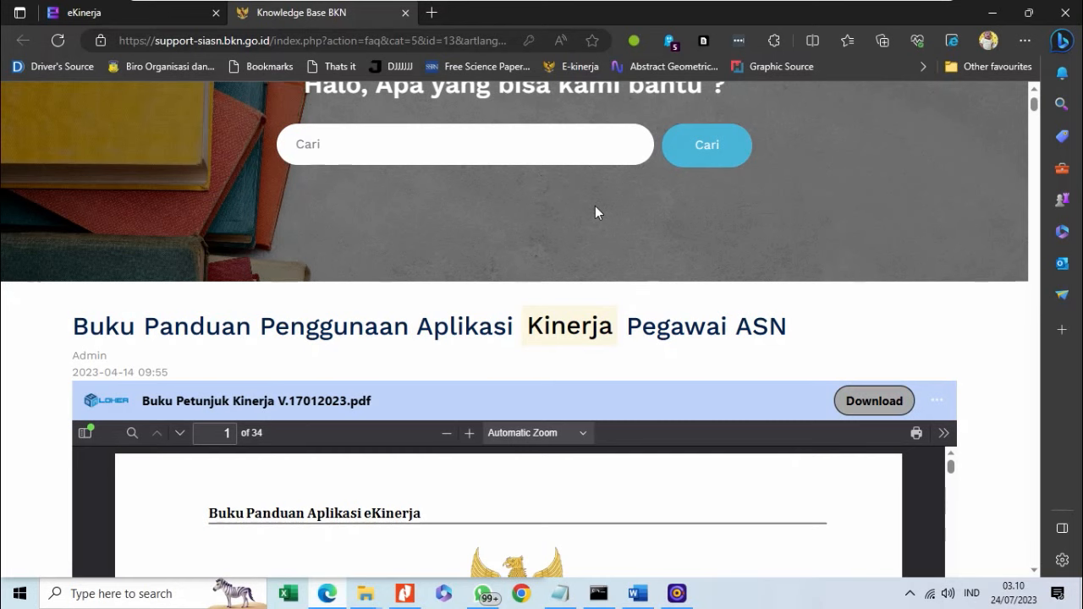
scroll(595, 207, down, 3)
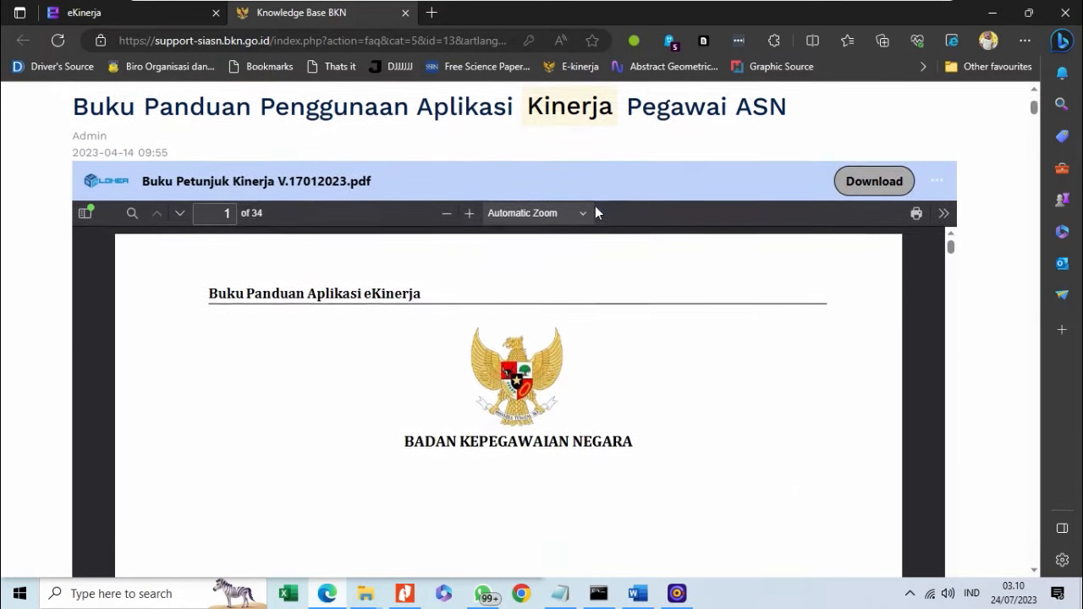
Check the Daftar SKP page briefly, and browse the manual's table of contents and its lists of tables and figures.
click(107, 12)
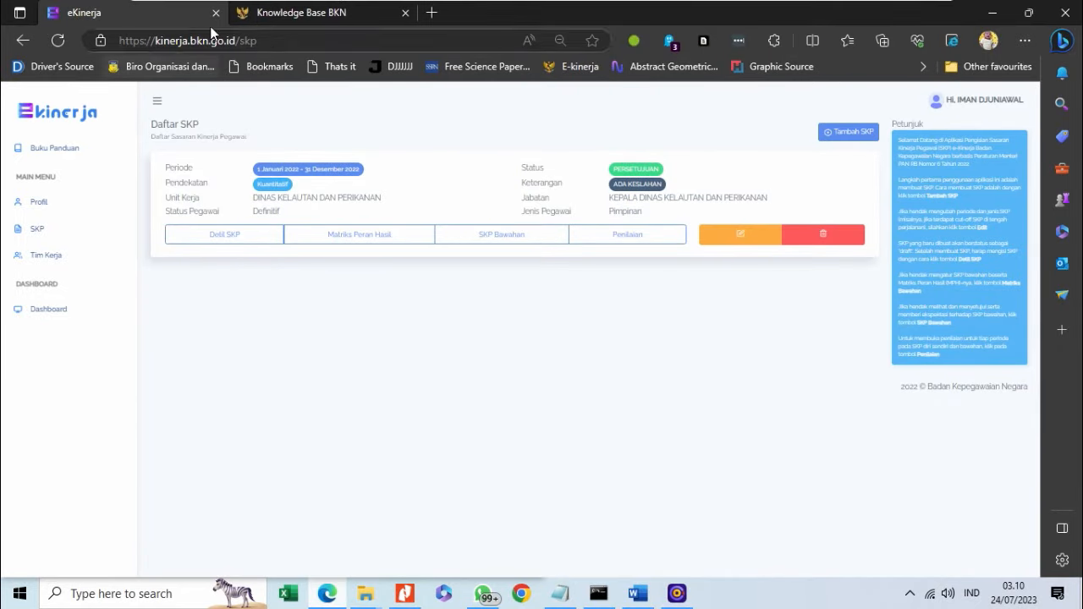
click(247, 18)
scroll(347, 320, down, 5)
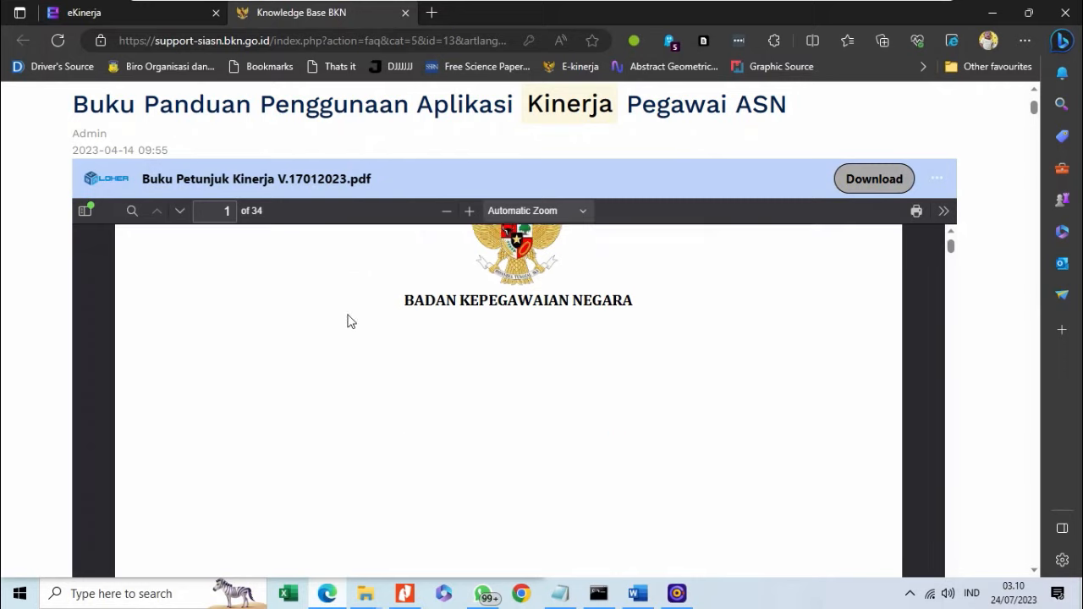
scroll(351, 321, down, 5)
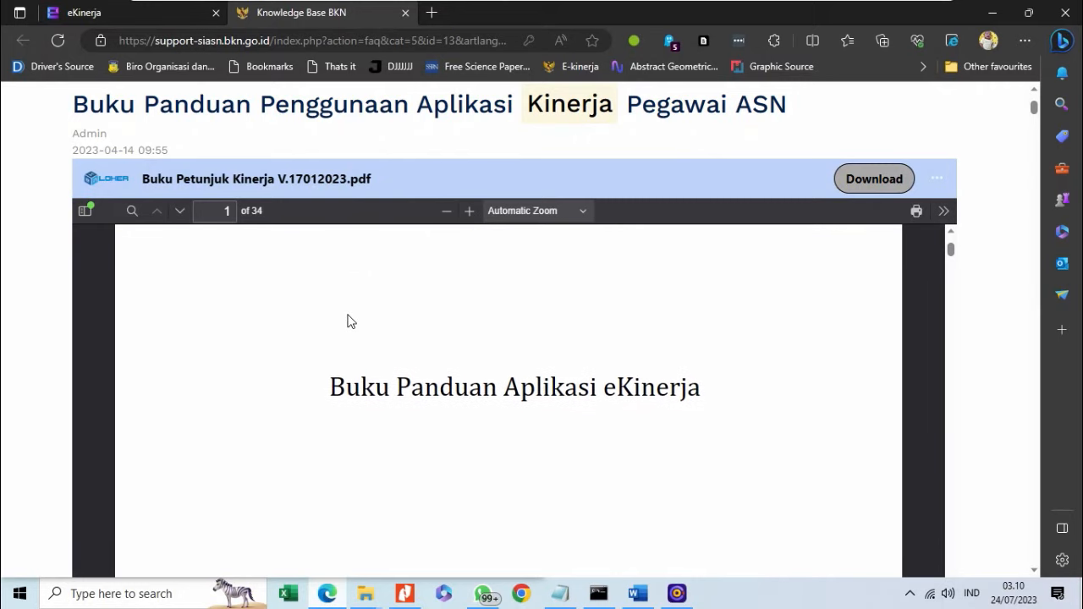
scroll(347, 320, down, 2)
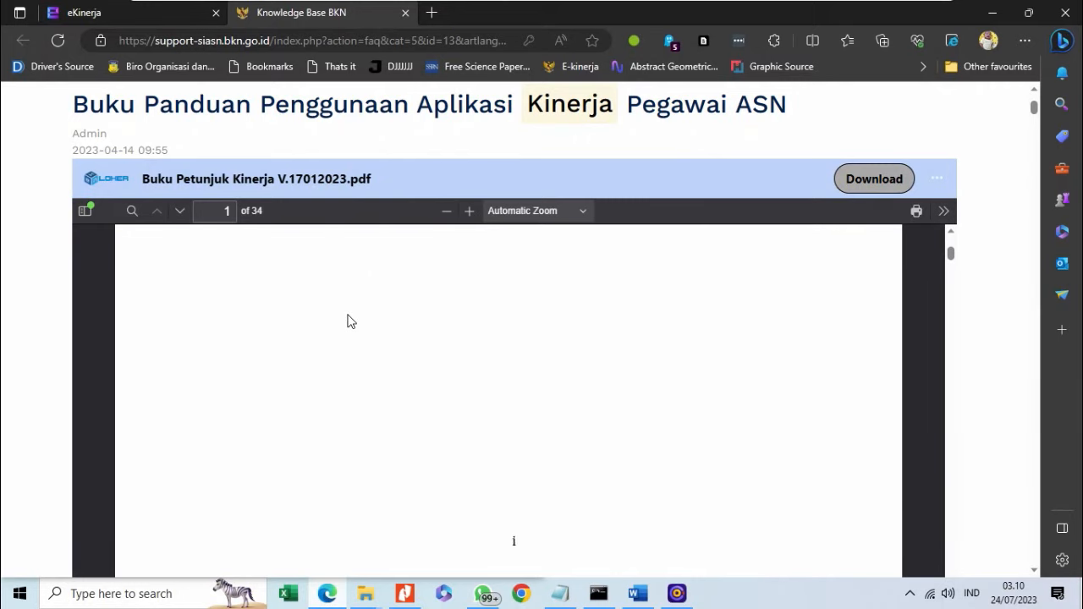
scroll(347, 320, down, 5)
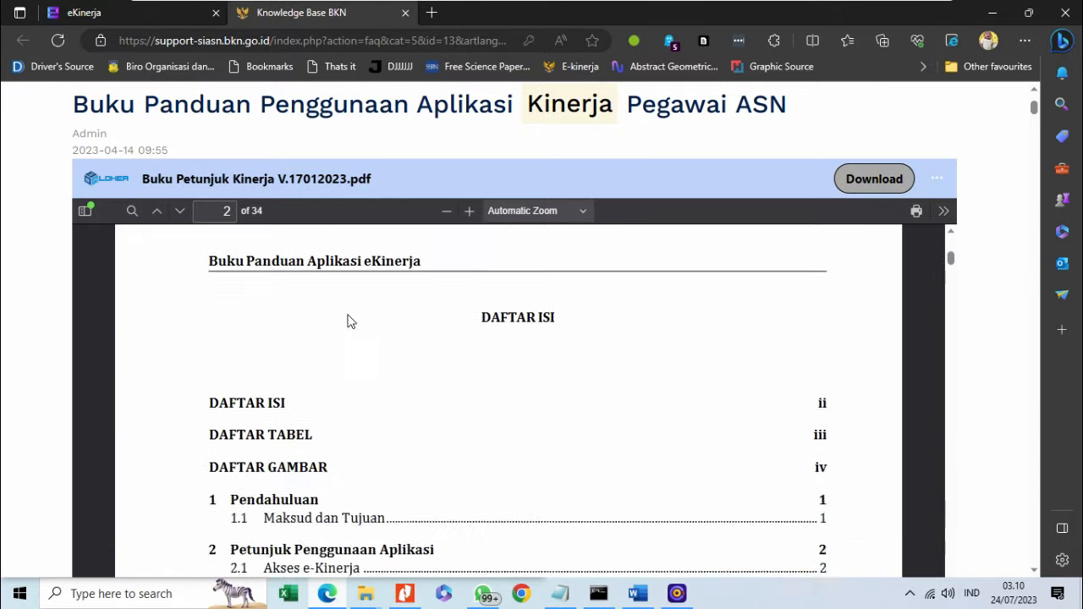
scroll(347, 320, down, 10)
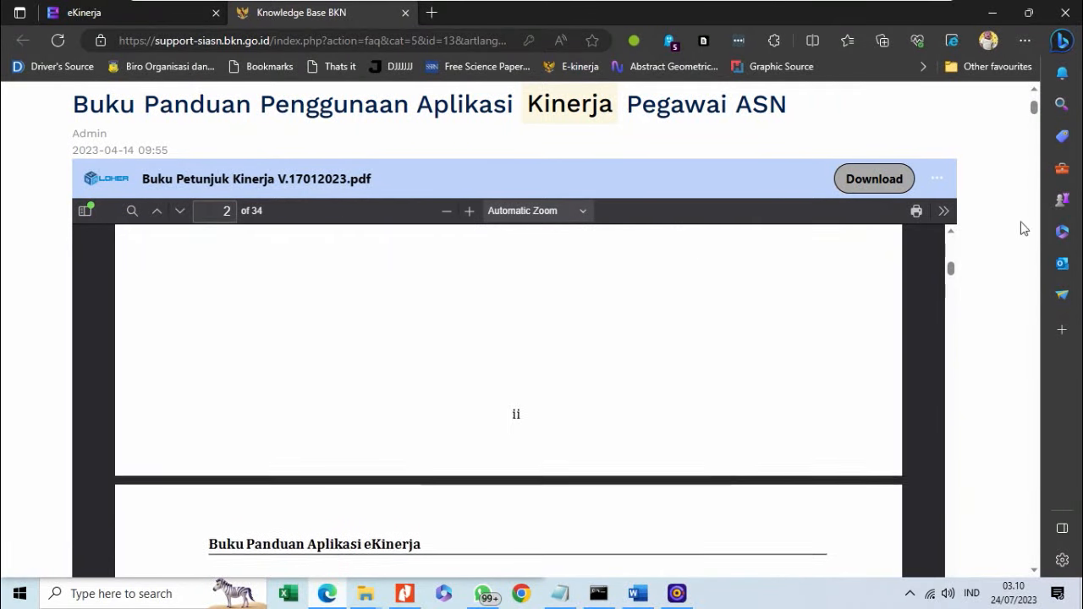
scroll(991, 235, down, 3)
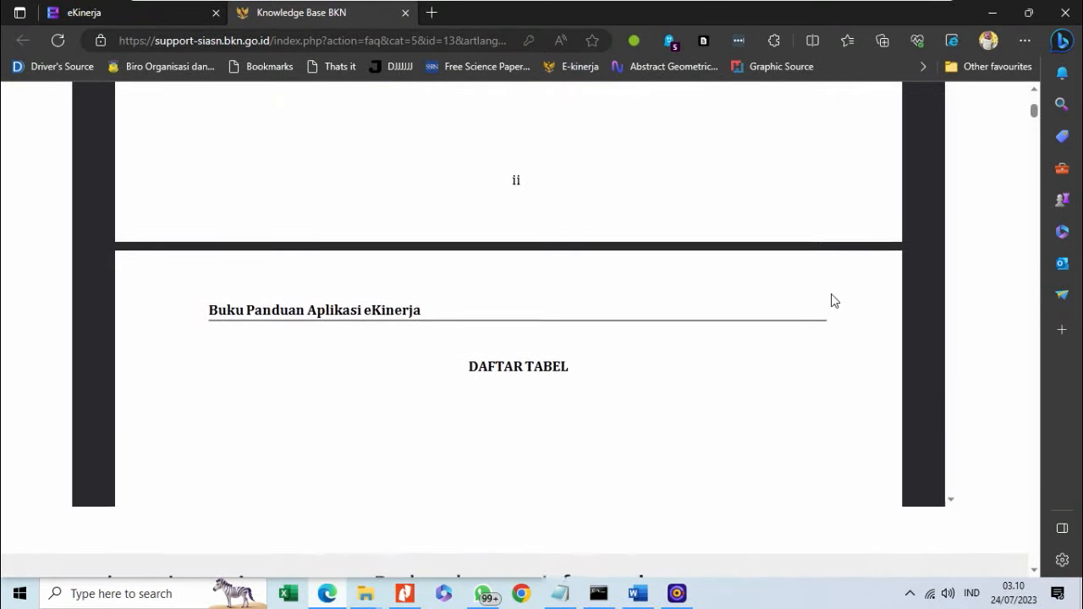
scroll(805, 240, down, 5)
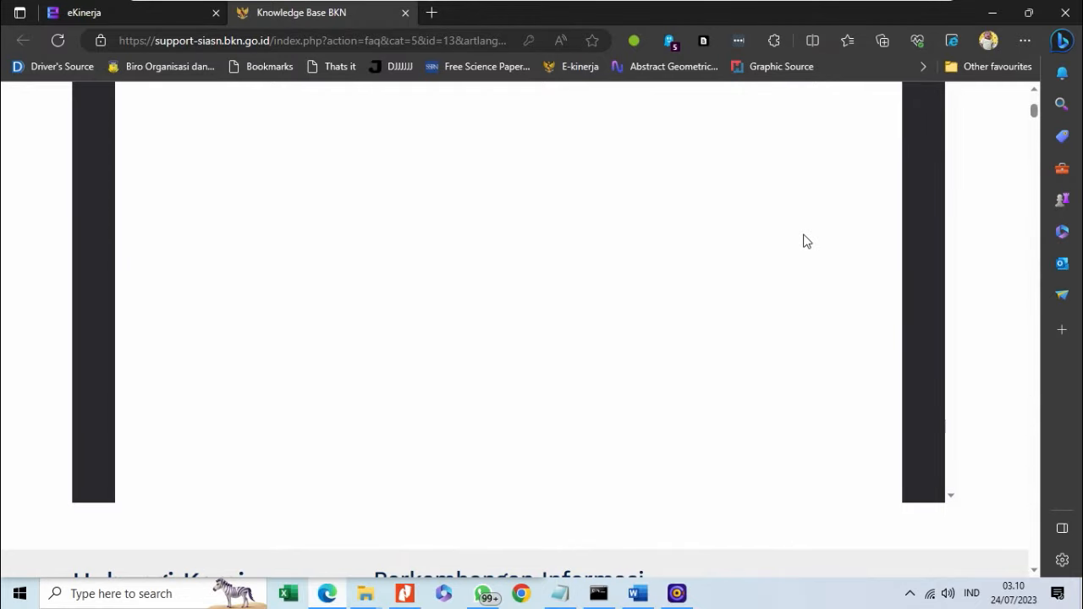
scroll(804, 241, down, 10)
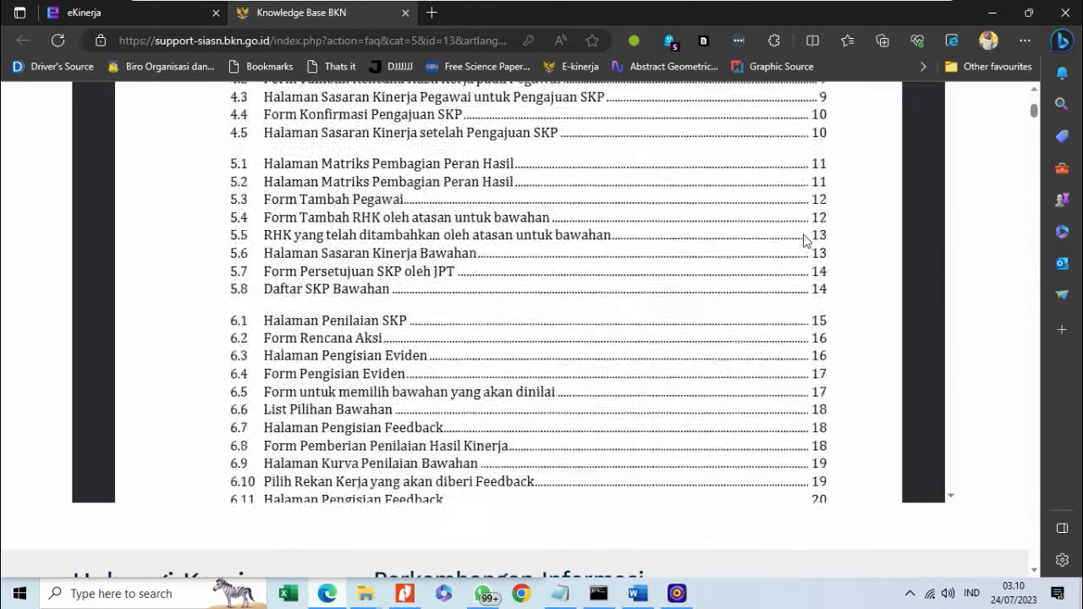
Read the manual's introduction and chapter 2 sections on accessing e-Kinerja, logging in and creating an SKP.
scroll(805, 240, down, 10)
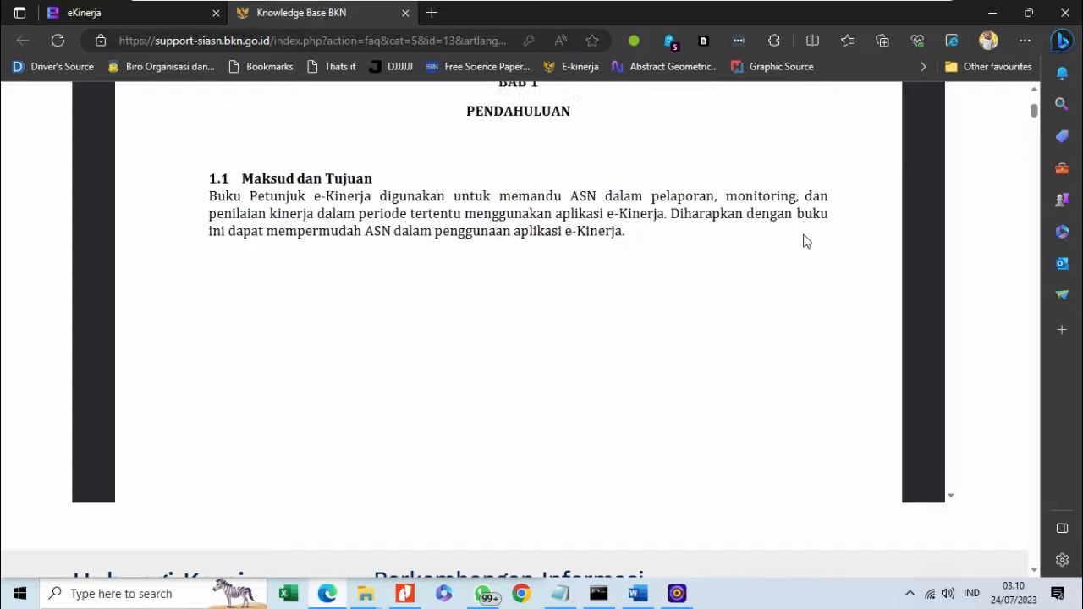
scroll(805, 241, up, 2)
scroll(804, 242, down, 10)
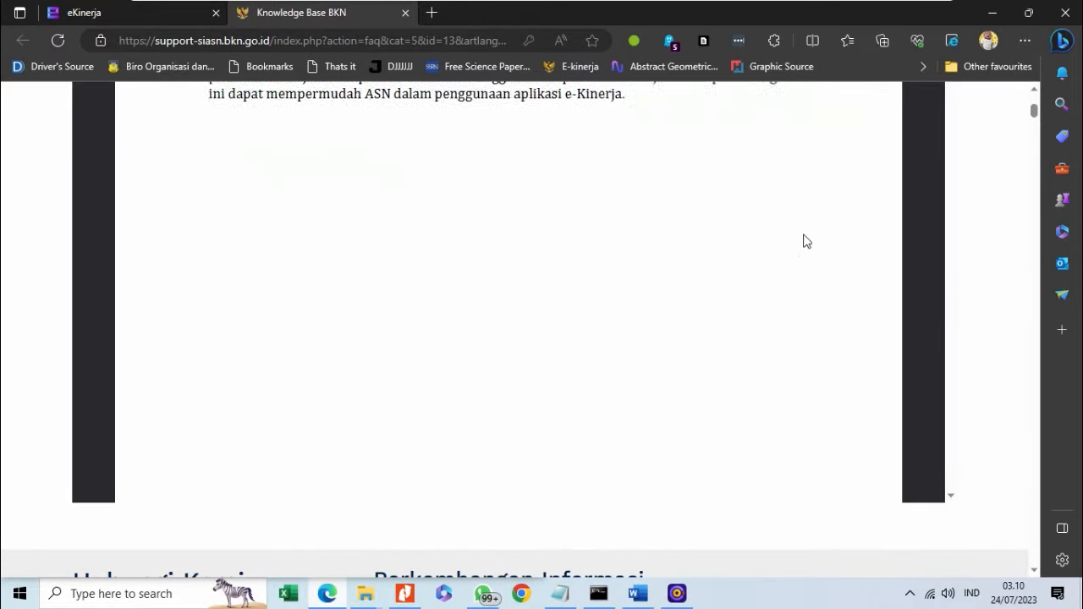
scroll(805, 241, down, 5)
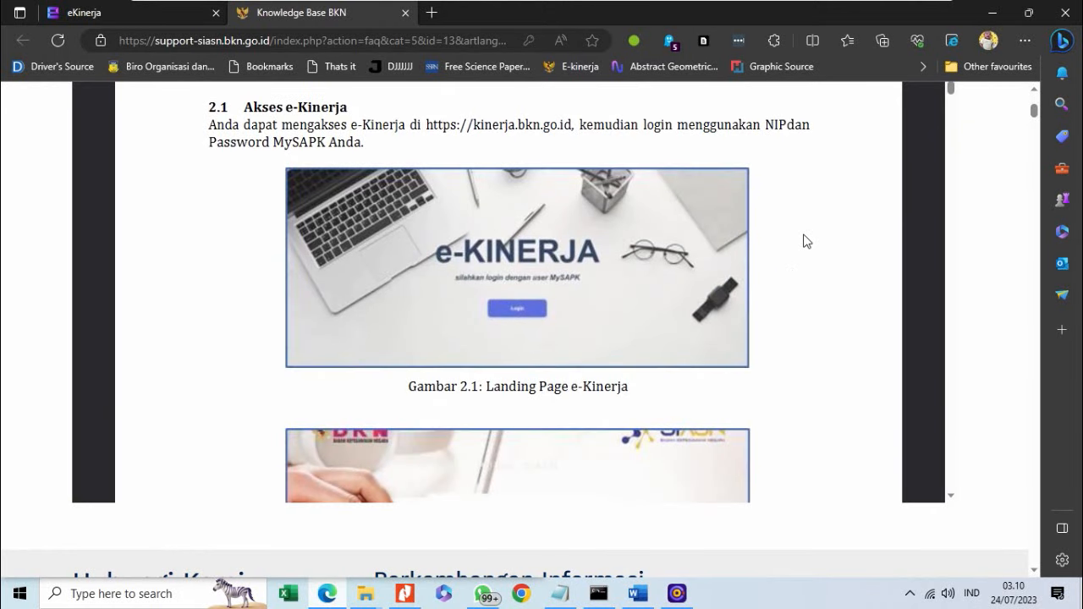
scroll(804, 241, up, 1)
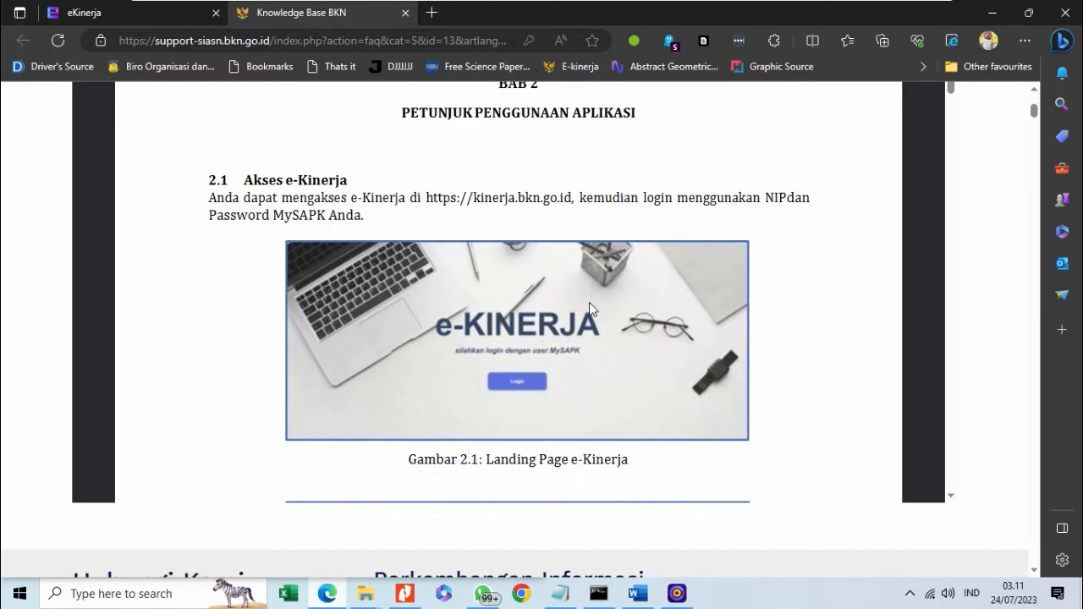
scroll(589, 302, down, 5)
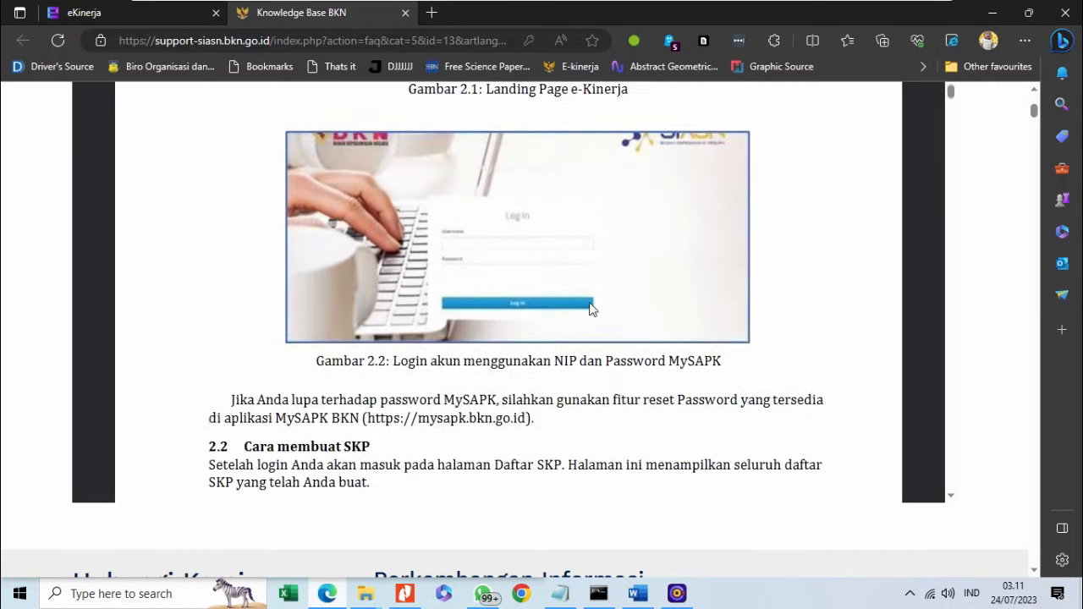
scroll(590, 309, down, 2)
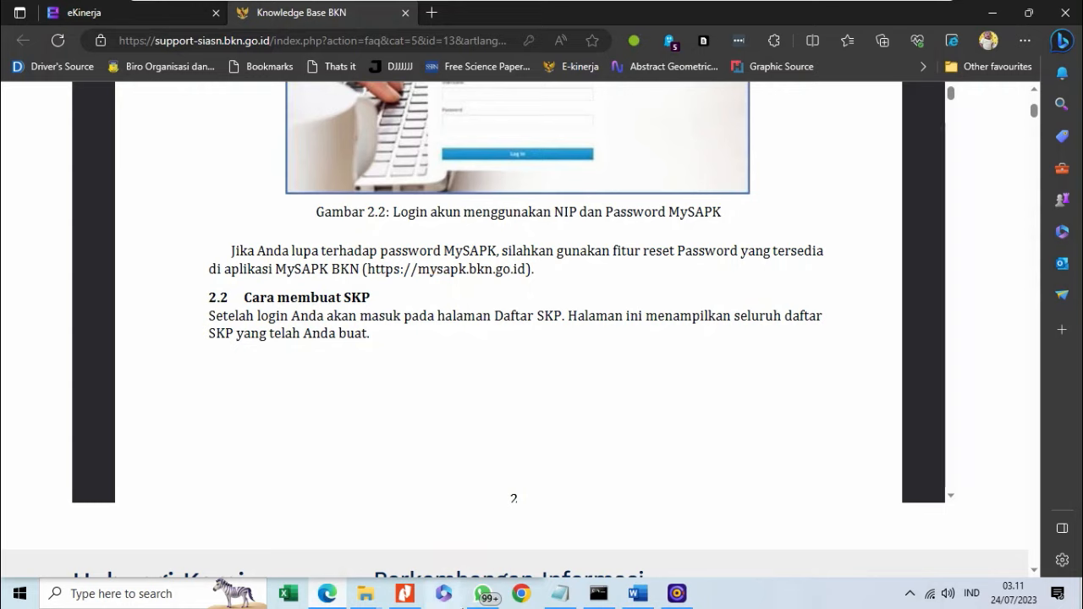
Switch to Word and review the performance agreement and its Eselon II targets table in Lampiran PK Eselon 2.docx.
click(638, 593)
scroll(513, 333, up, 2)
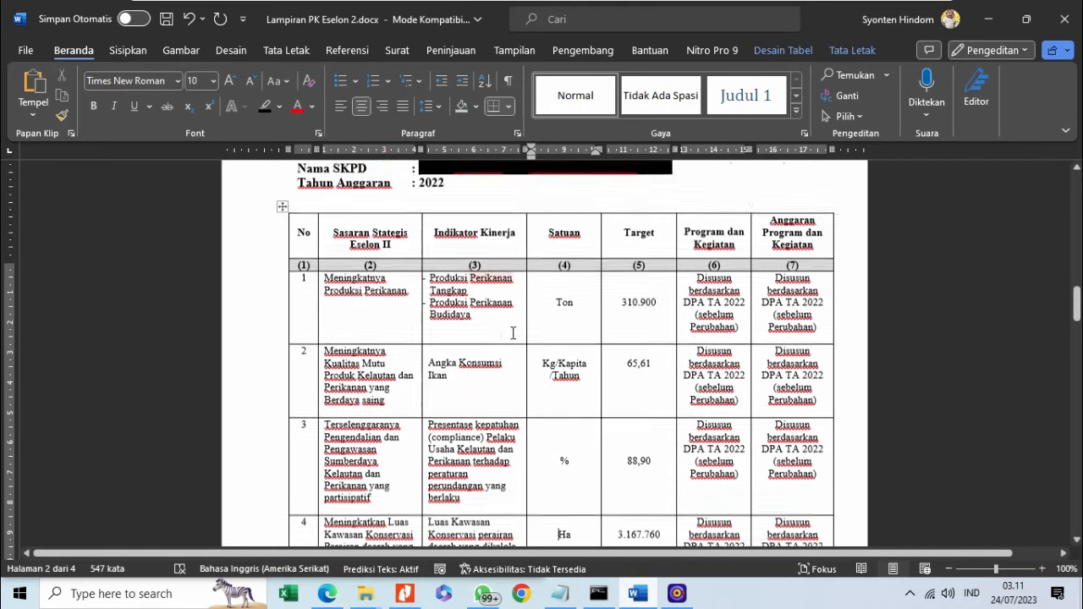
scroll(513, 333, up, 15)
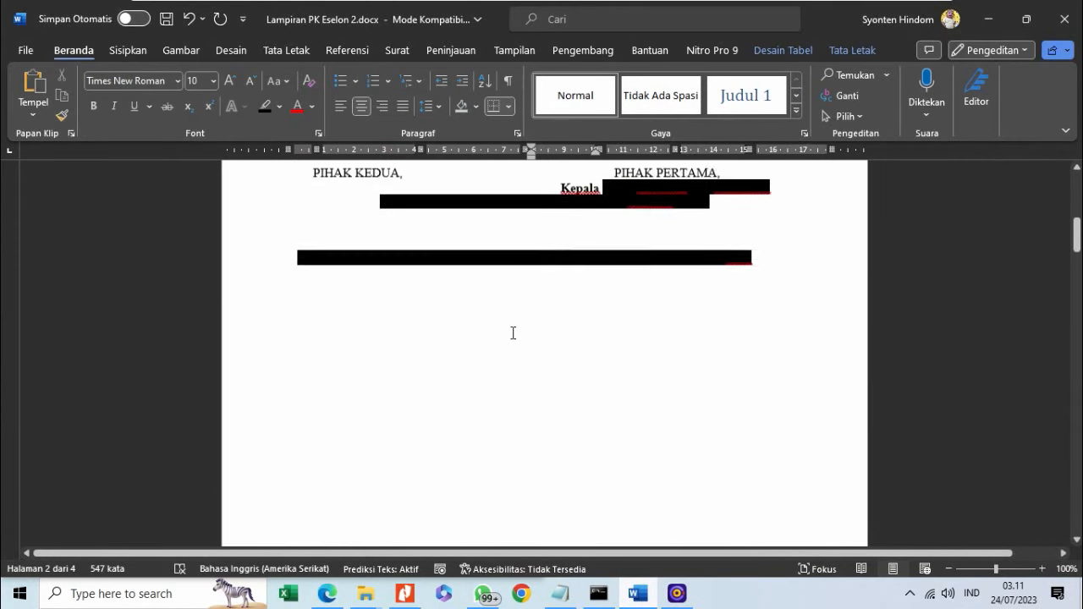
scroll(513, 332, down, 10)
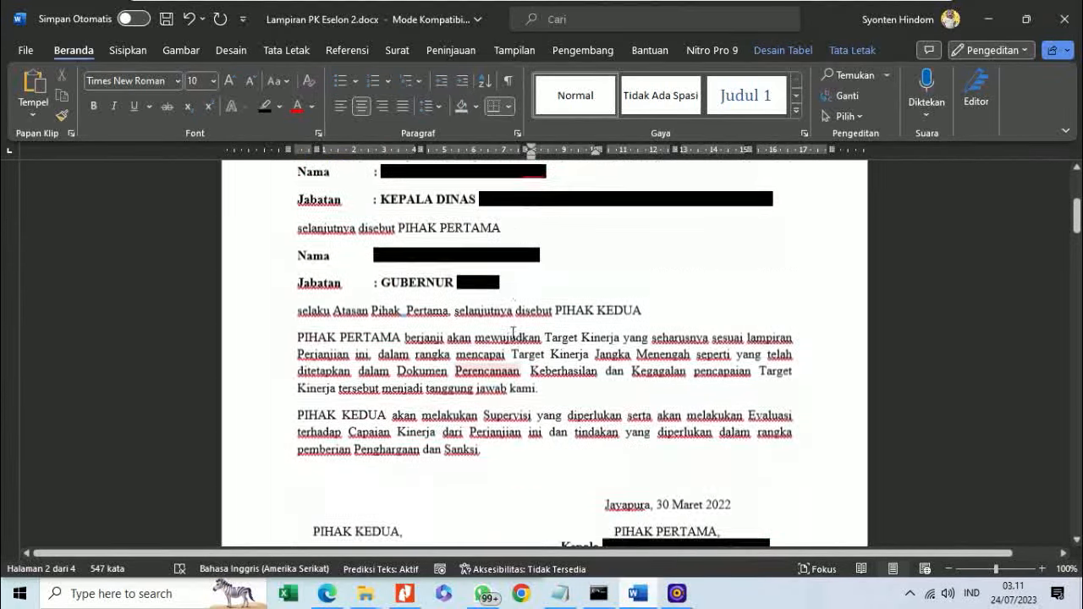
scroll(513, 332, down, 10)
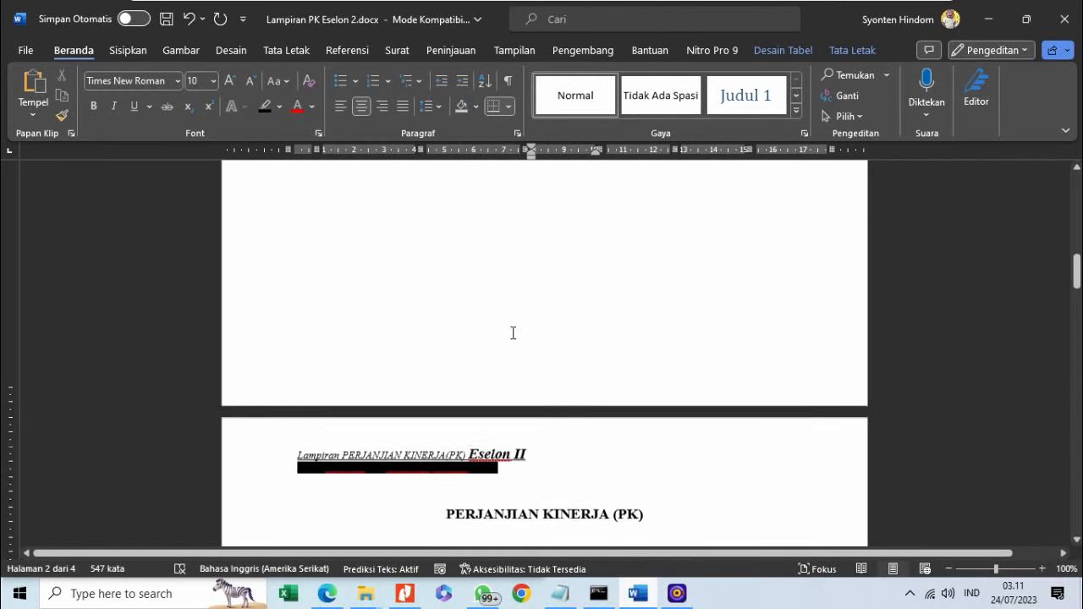
scroll(512, 332, down, 2)
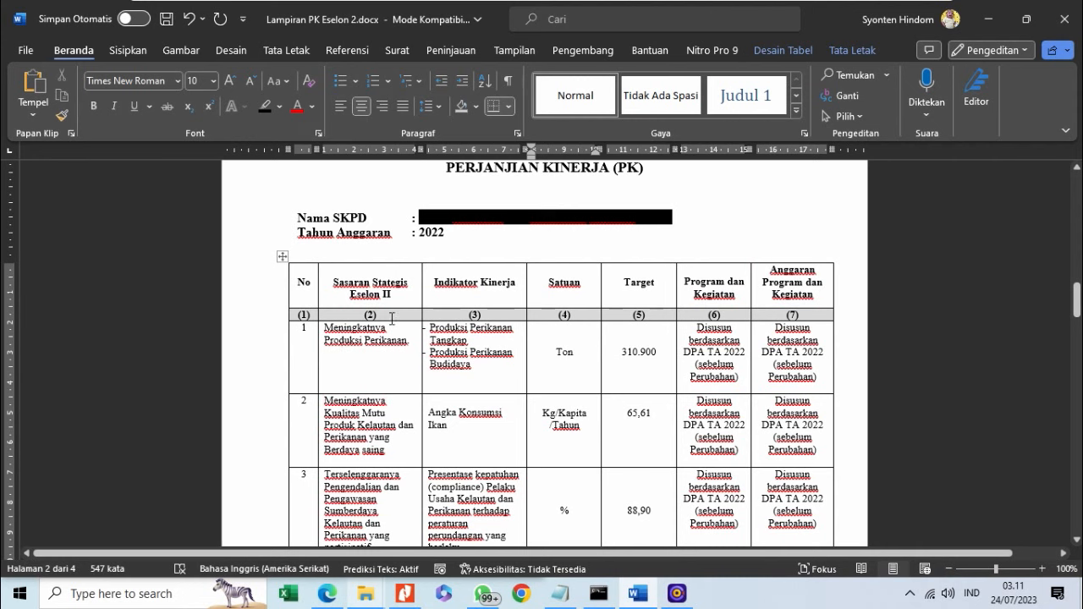
scroll(415, 378, down, 1)
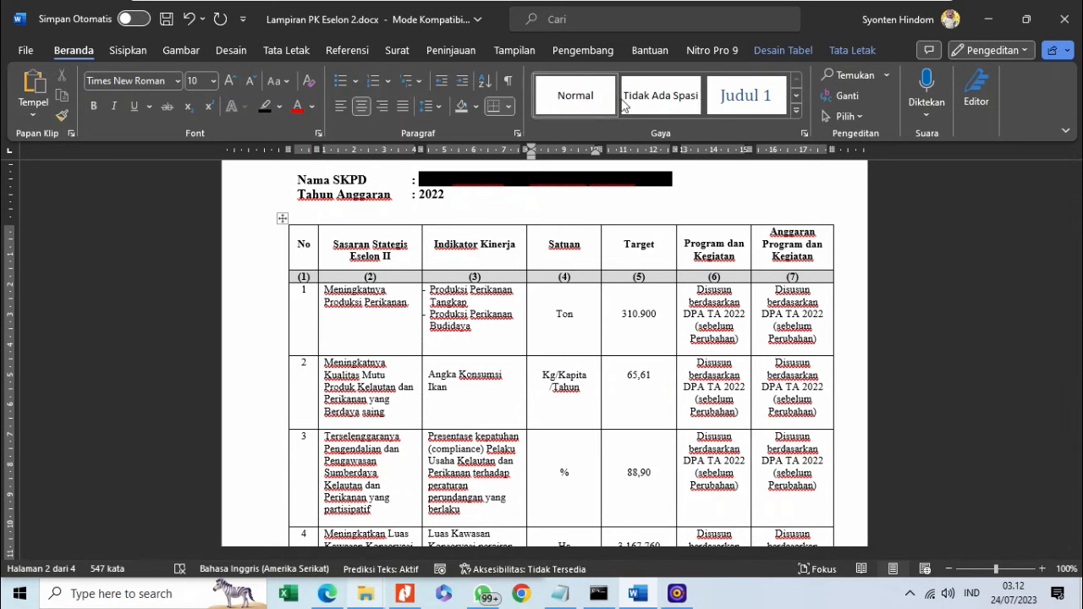
double_click(339, 534)
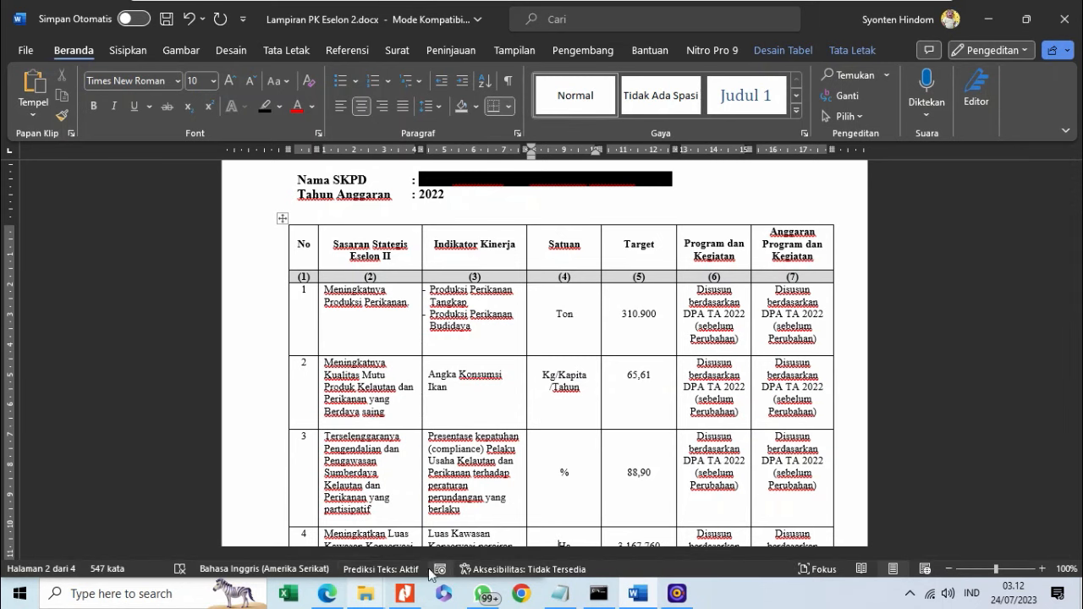
Switch back to Edge, glance at the Daftar SKP page, and return to chapter 1 of the eKinerja manual.
click(337, 596)
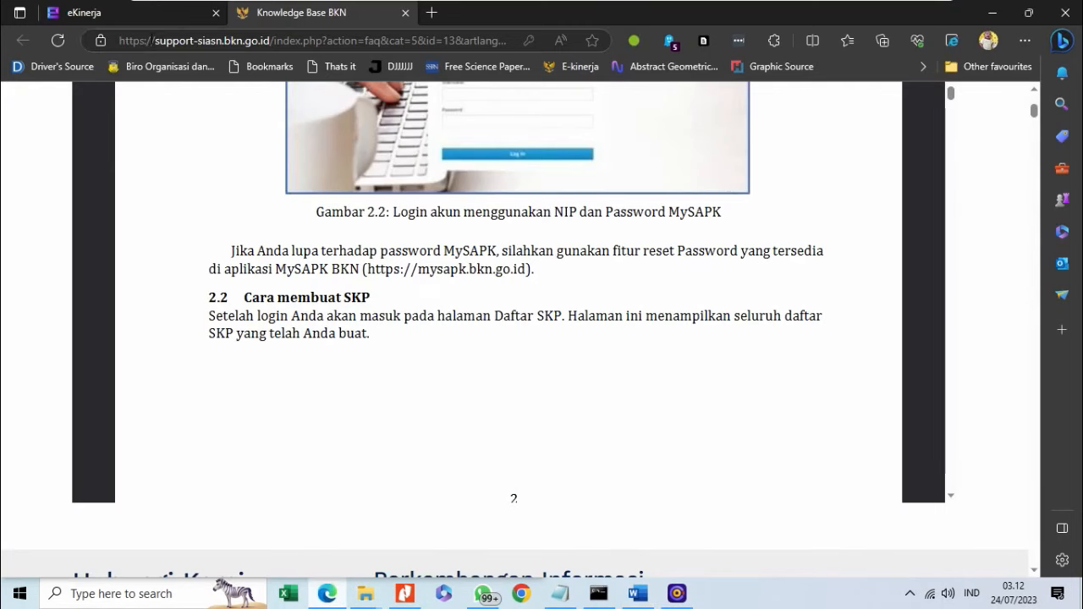
click(127, 13)
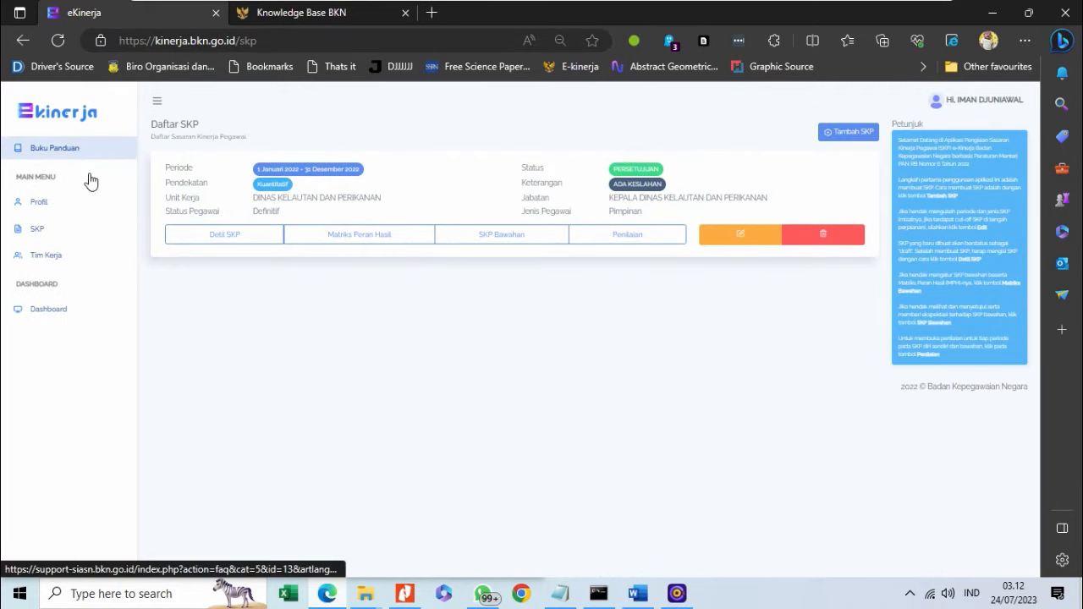
click(260, 13)
scroll(290, 254, up, 15)
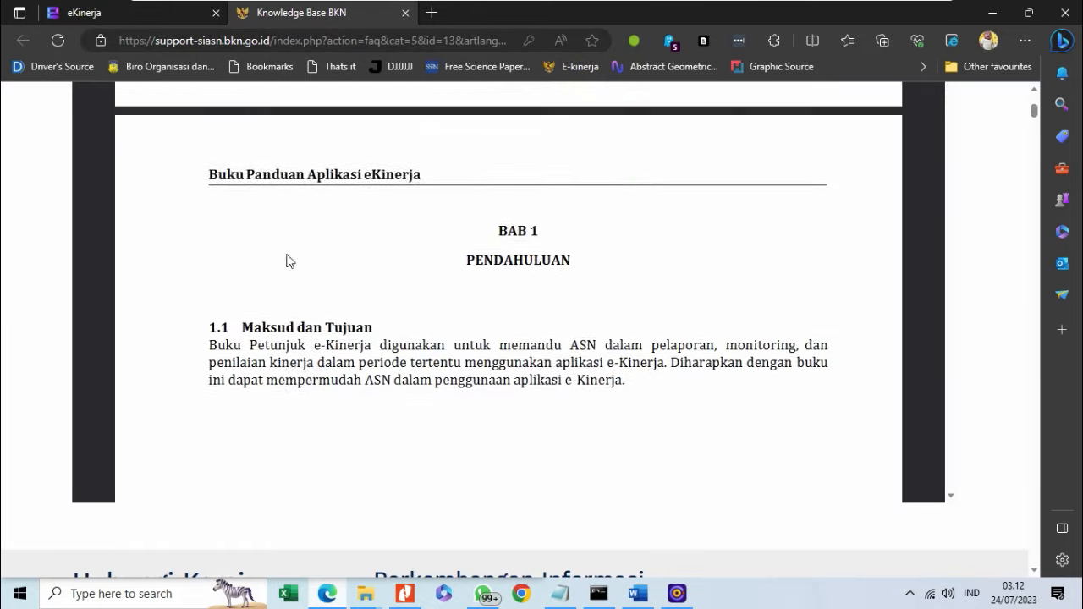
Return from chapter 1 of the manual to the beginning of the Knowledge Base BKN page.
scroll(290, 262, up, 15)
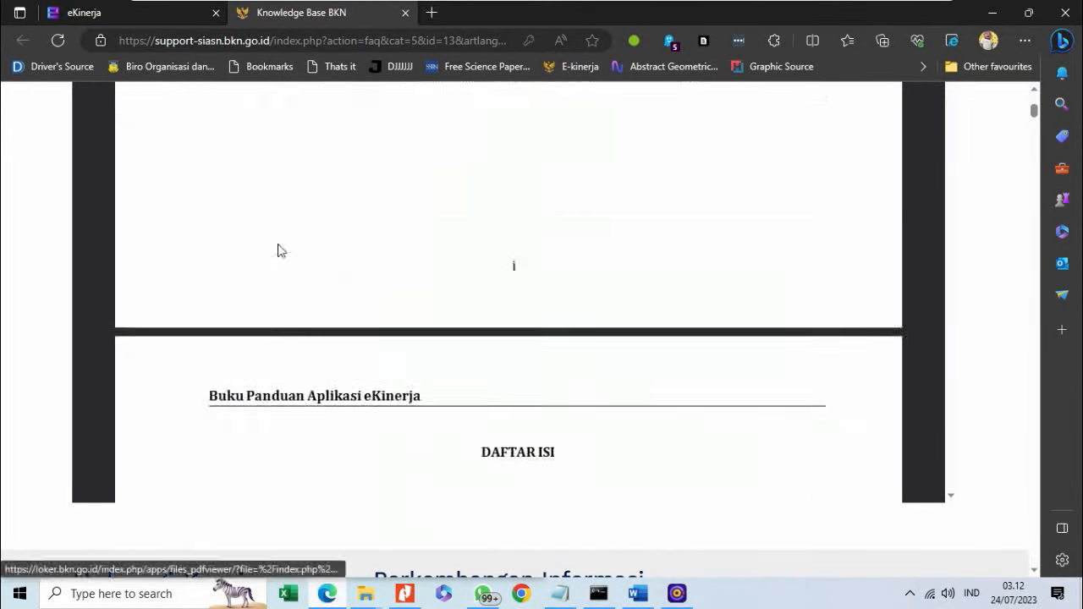
scroll(336, 215, up, 5)
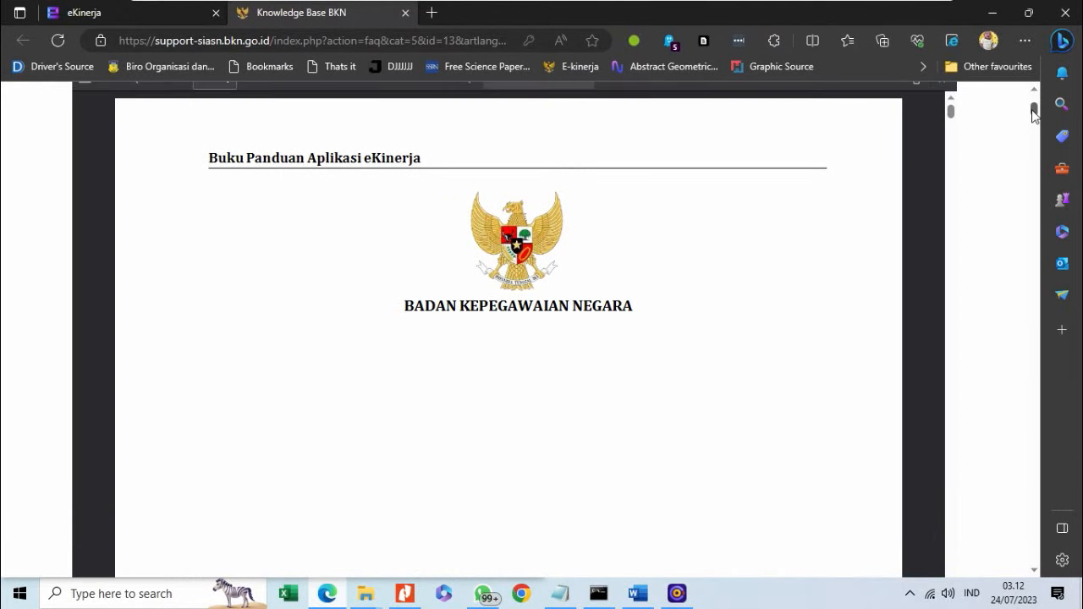
drag(1034, 113, 1033, 102)
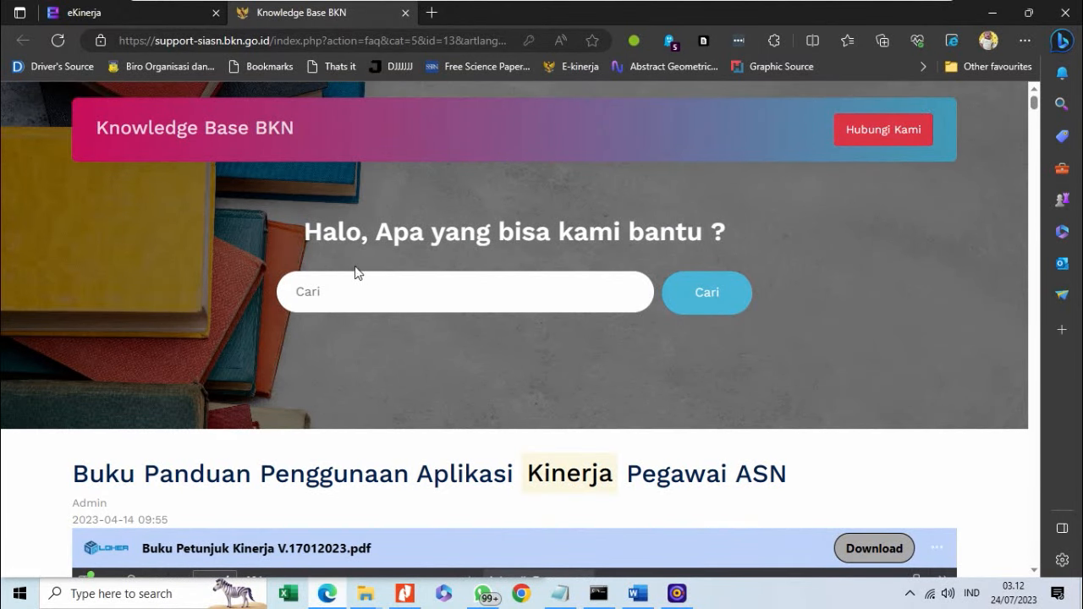
Open the employee profile in eKinerja and look through its superior, same-unit staff, subordinate and Klaim Pimpinan Unit Kerja sections.
click(99, 15)
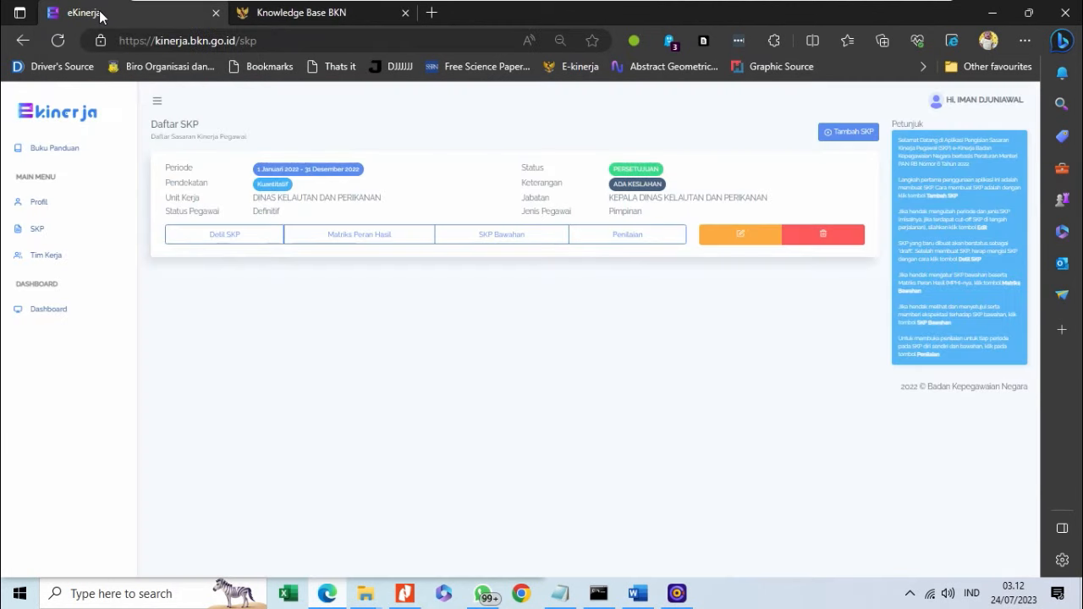
click(59, 206)
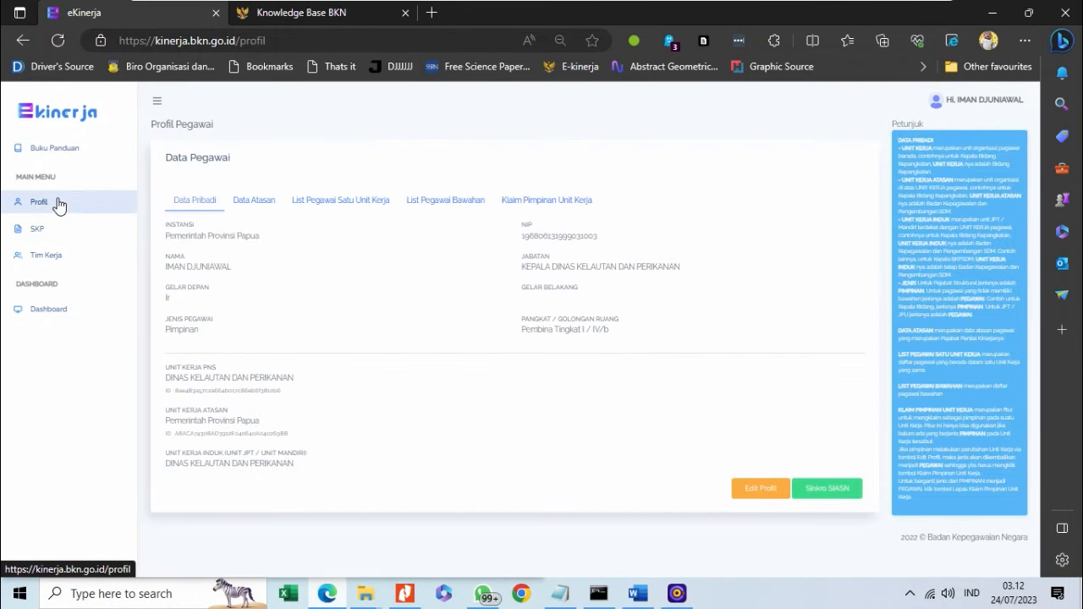
click(243, 206)
click(315, 206)
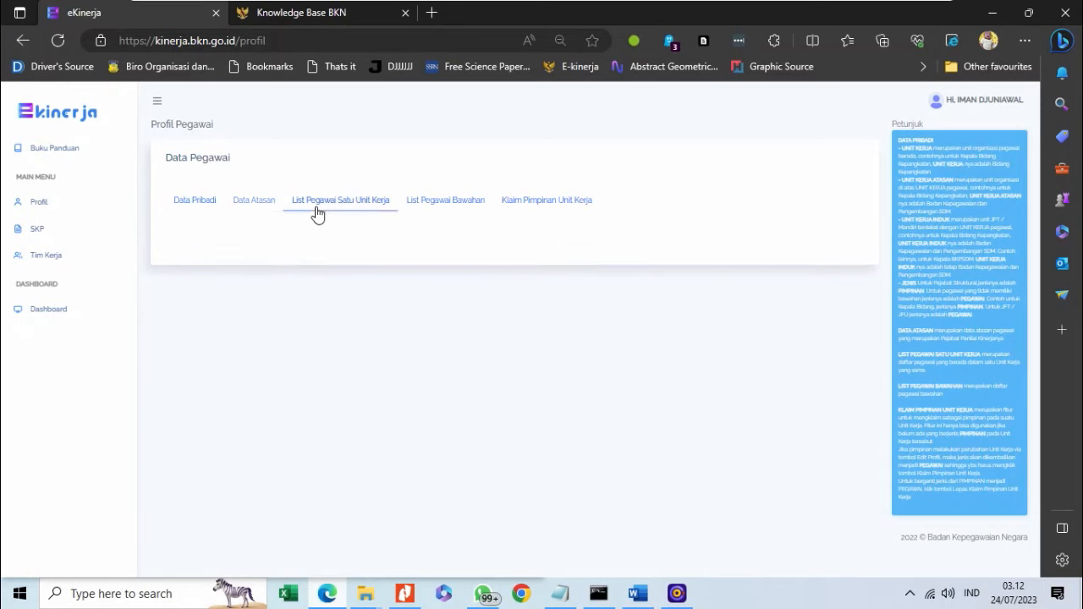
click(438, 203)
click(525, 203)
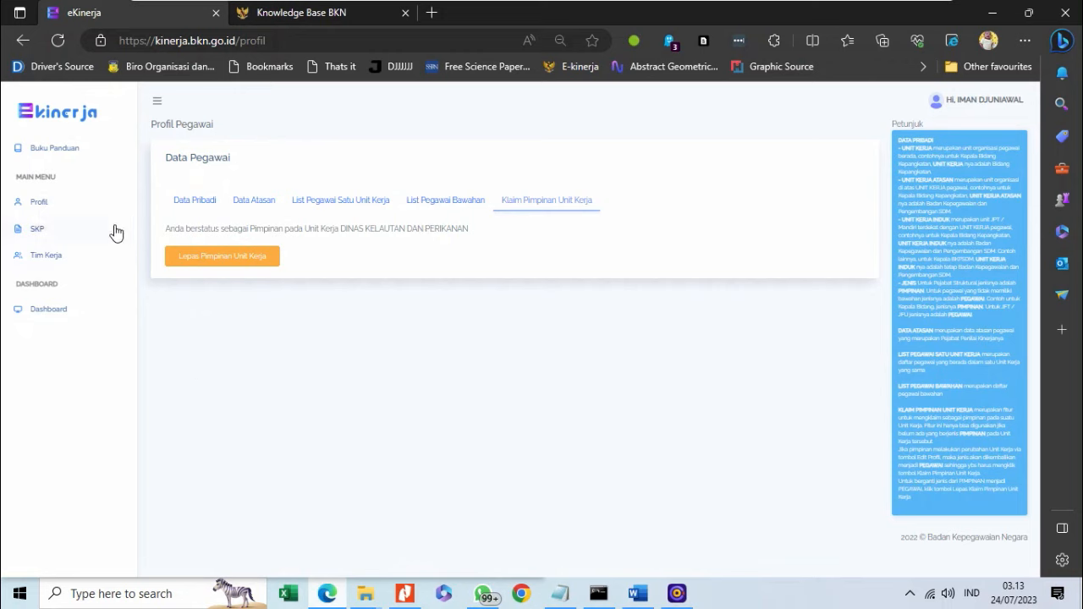
Add a new SKP for the period 01/01/2023 to 31/12/2023 with the Kuantitatif approach.
click(50, 232)
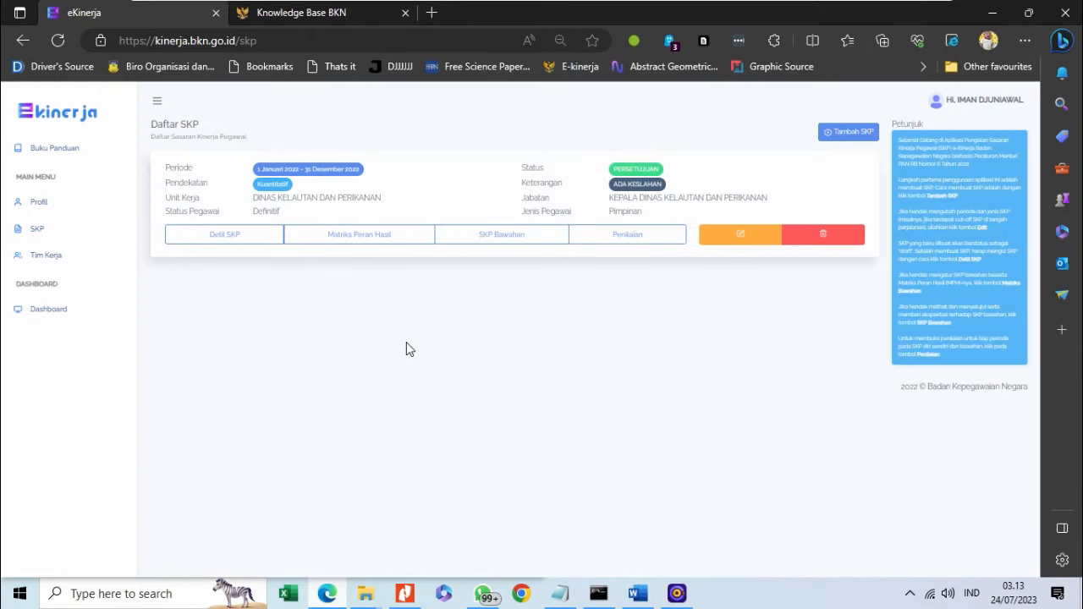
click(844, 135)
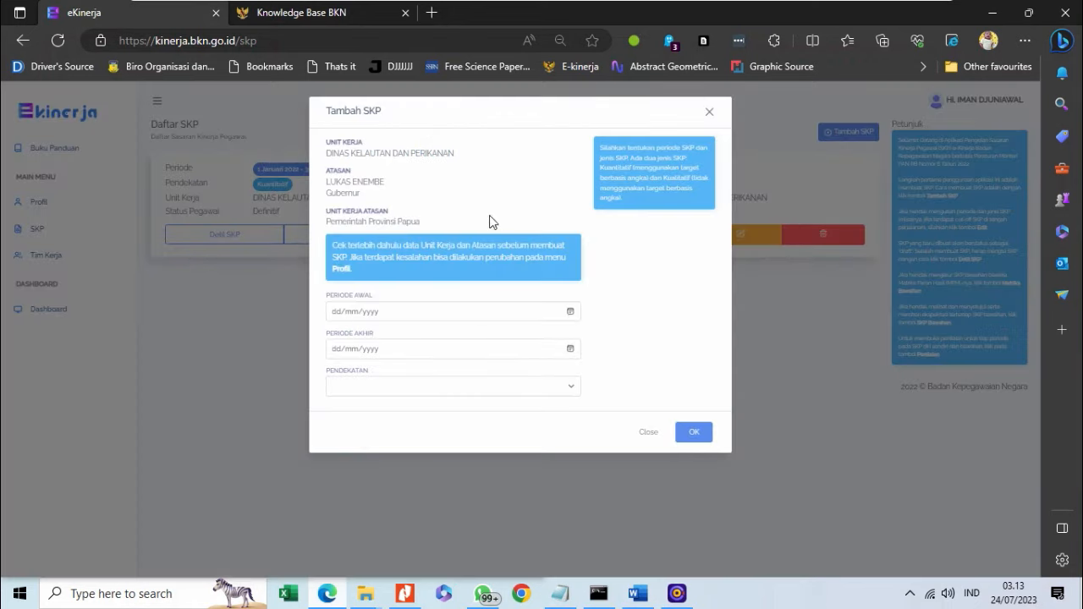
click(398, 315)
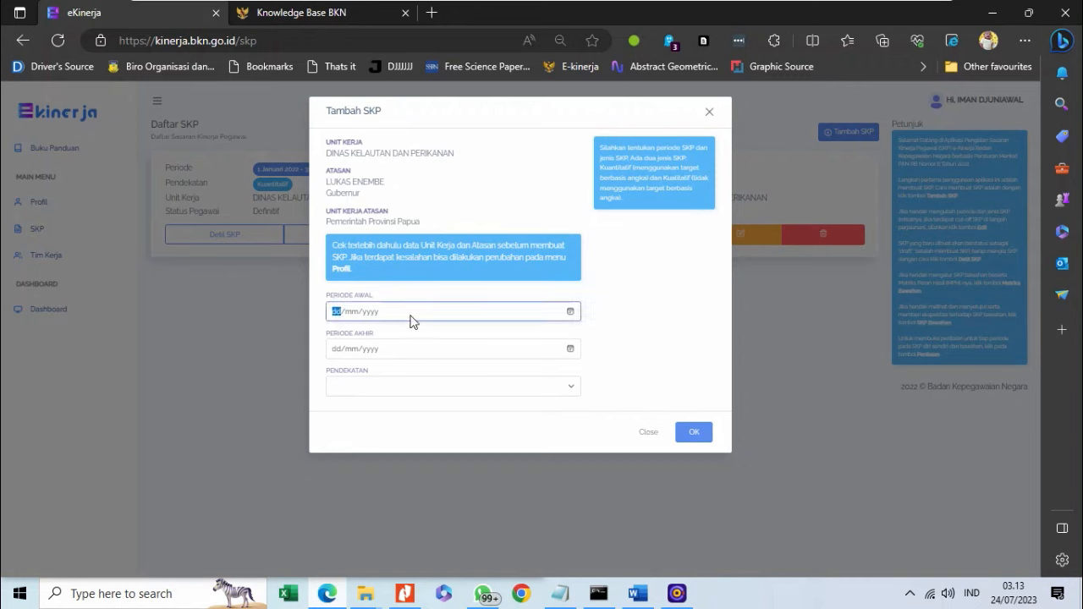
text(01/01/2023)
click(342, 349)
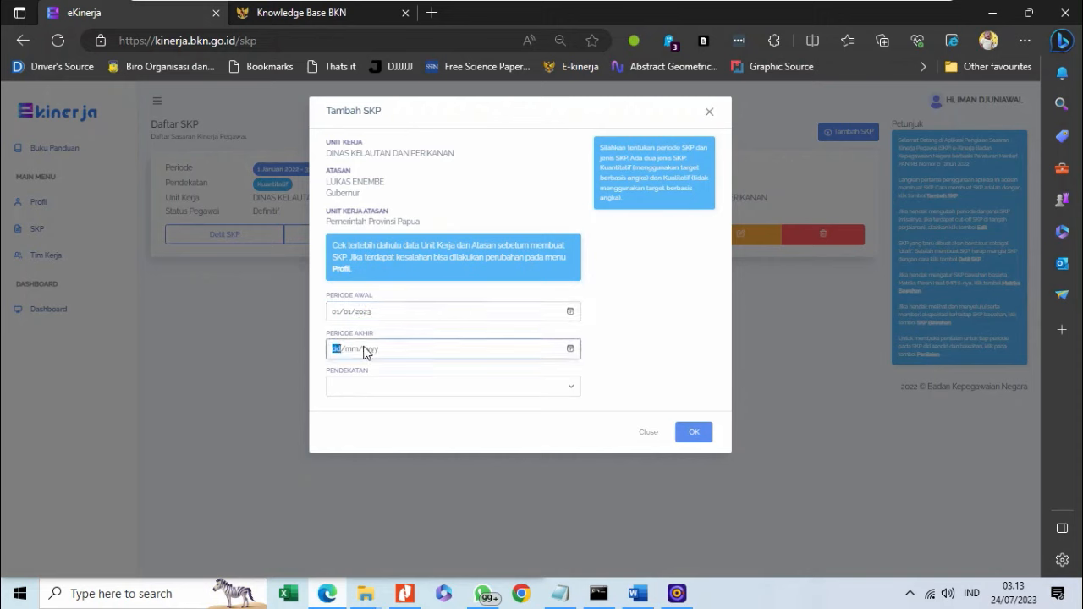
text(31/12/2023)
click(384, 391)
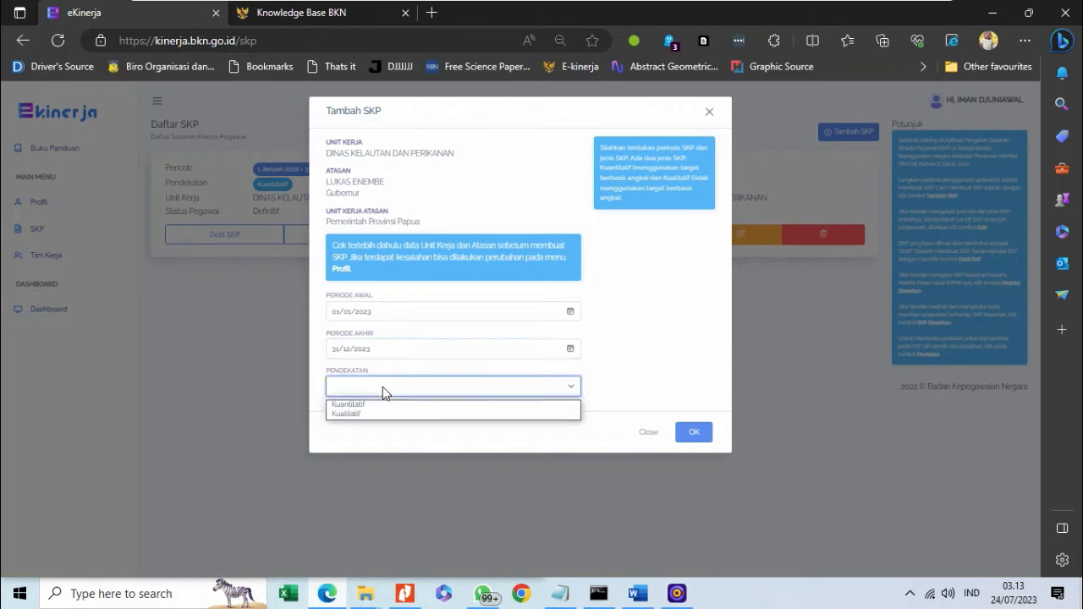
click(350, 405)
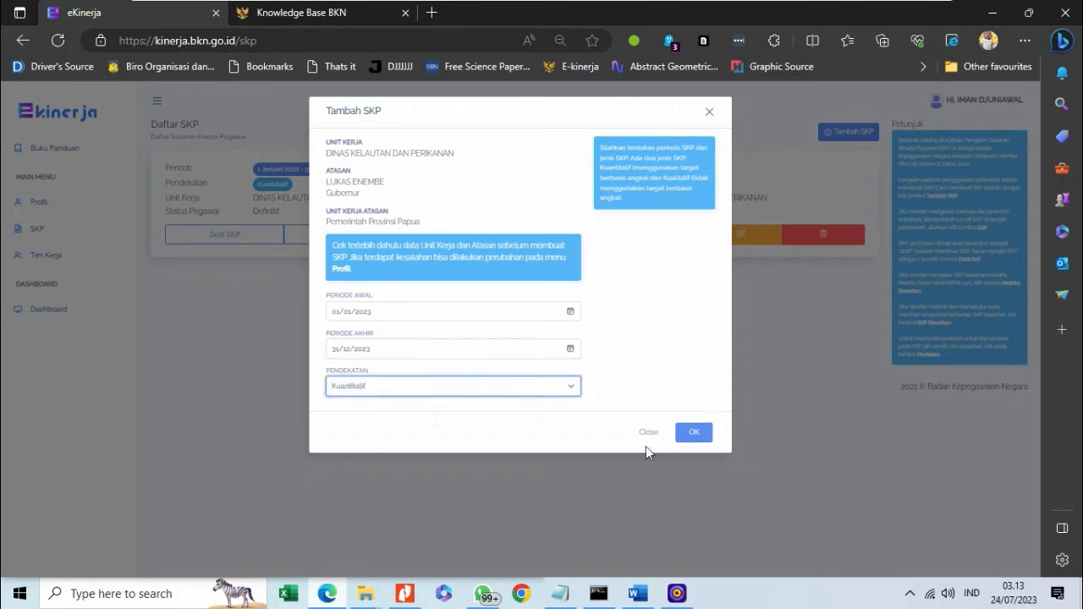
click(698, 433)
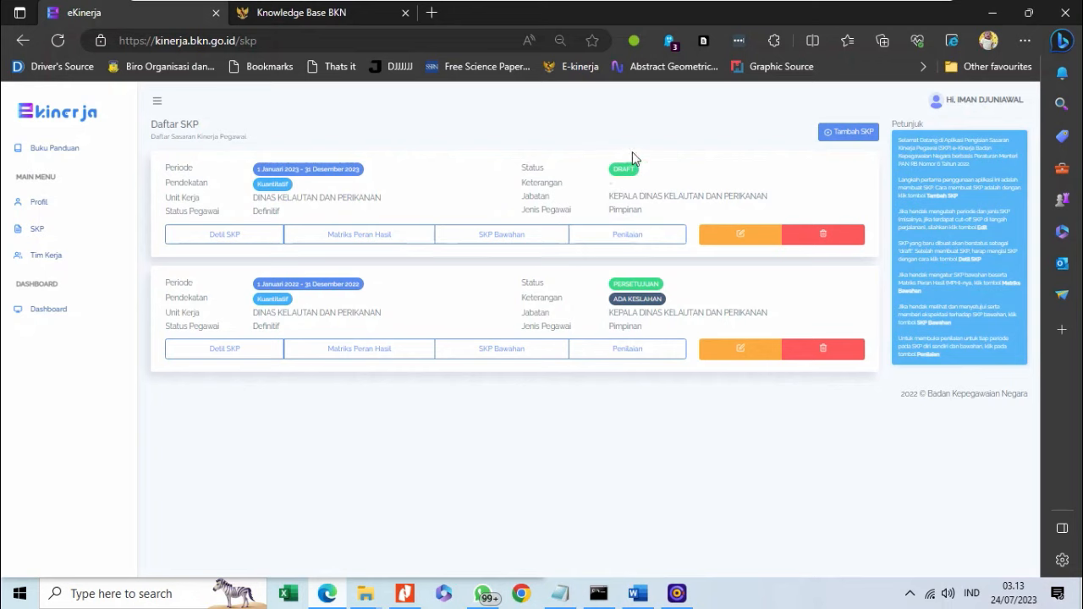
Open the details of the 2023 SKP, look over its sections and reload the Pejabat Penilai Kinerja data.
click(251, 242)
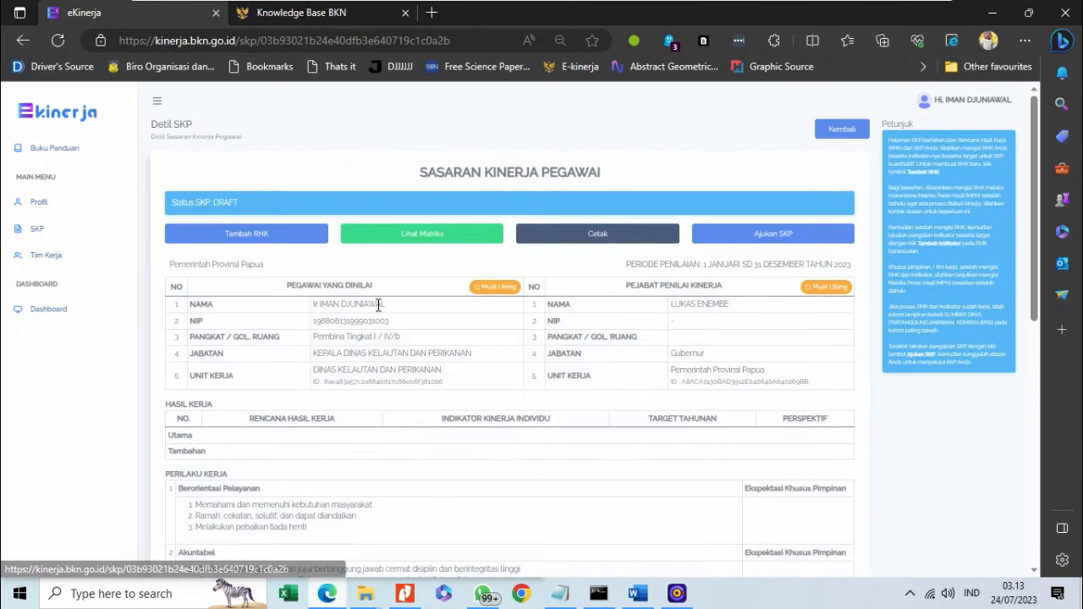
scroll(379, 305, down, 2)
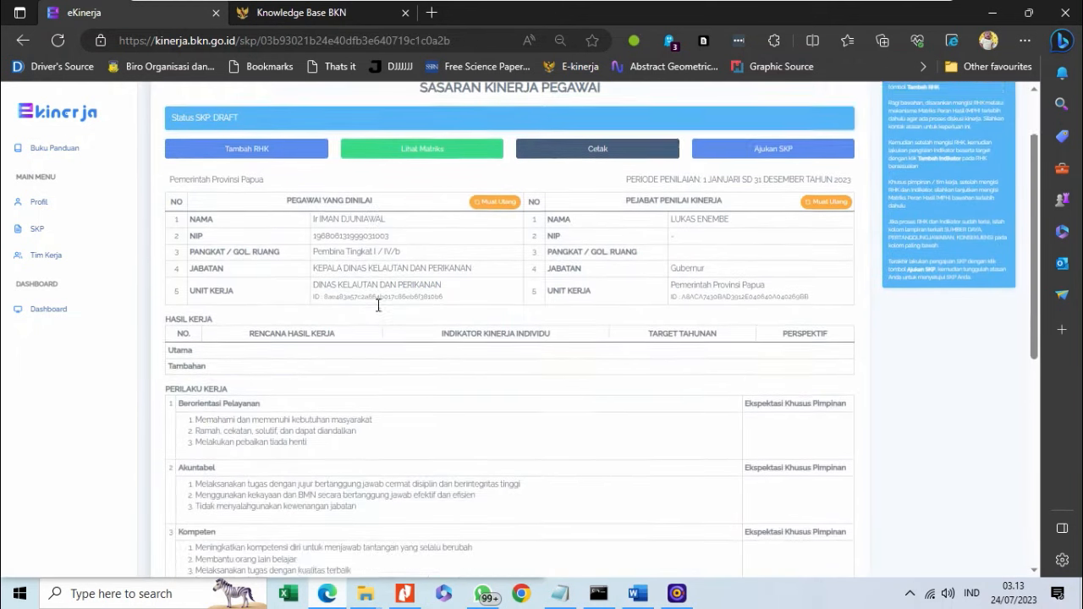
scroll(378, 305, up, 2)
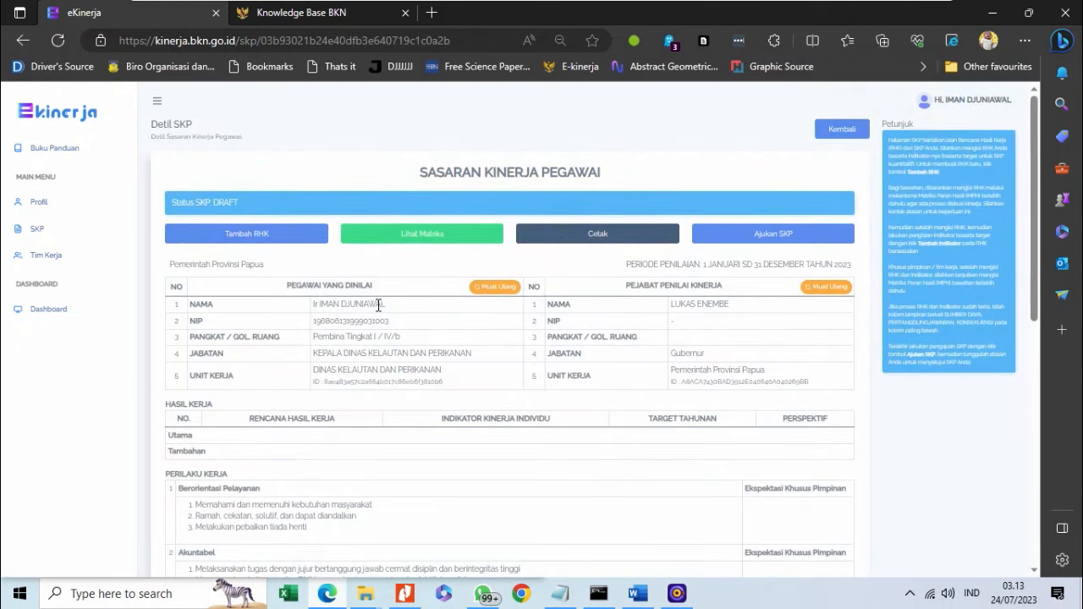
click(827, 286)
Start a new RHK classified as Organisasi - tertaut di Unit Organisasi, for unit DINAS KELAUTAN DAN PERIKANAN, of type Utama.
click(260, 243)
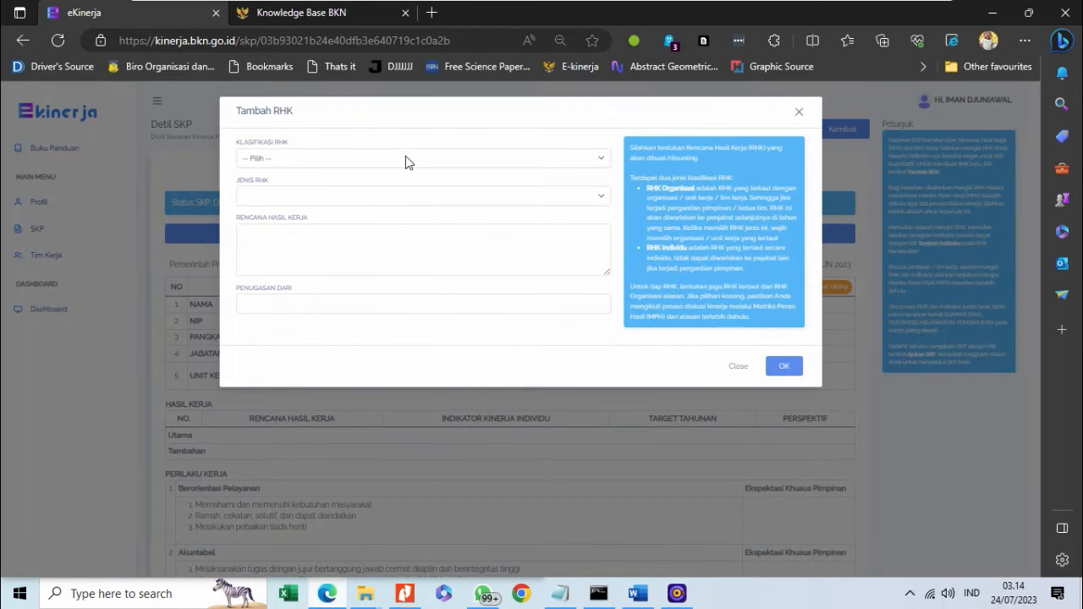
click(406, 161)
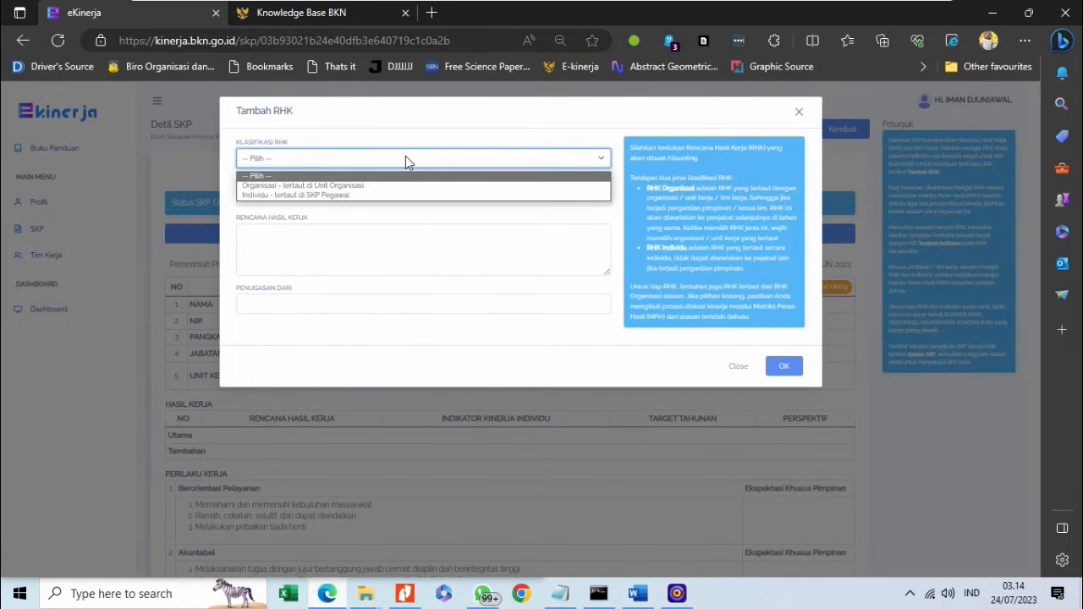
click(421, 185)
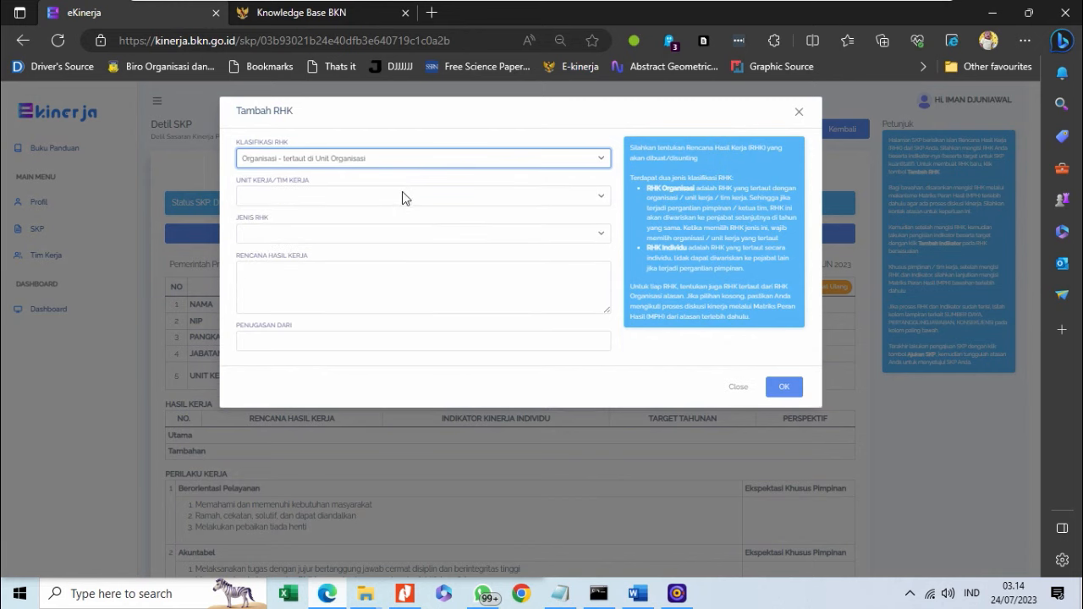
click(385, 196)
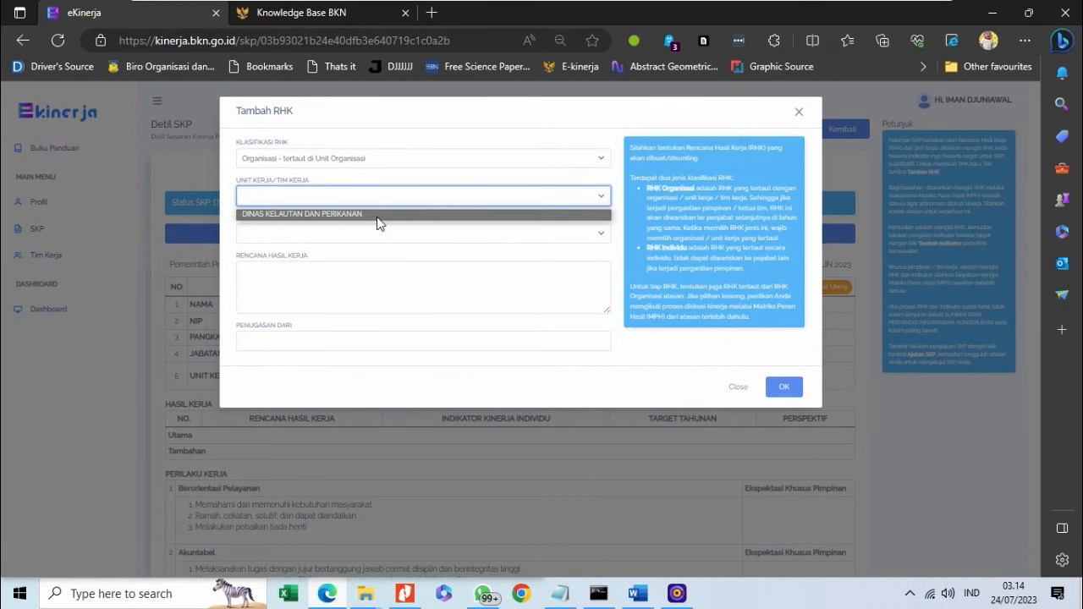
click(378, 216)
click(343, 235)
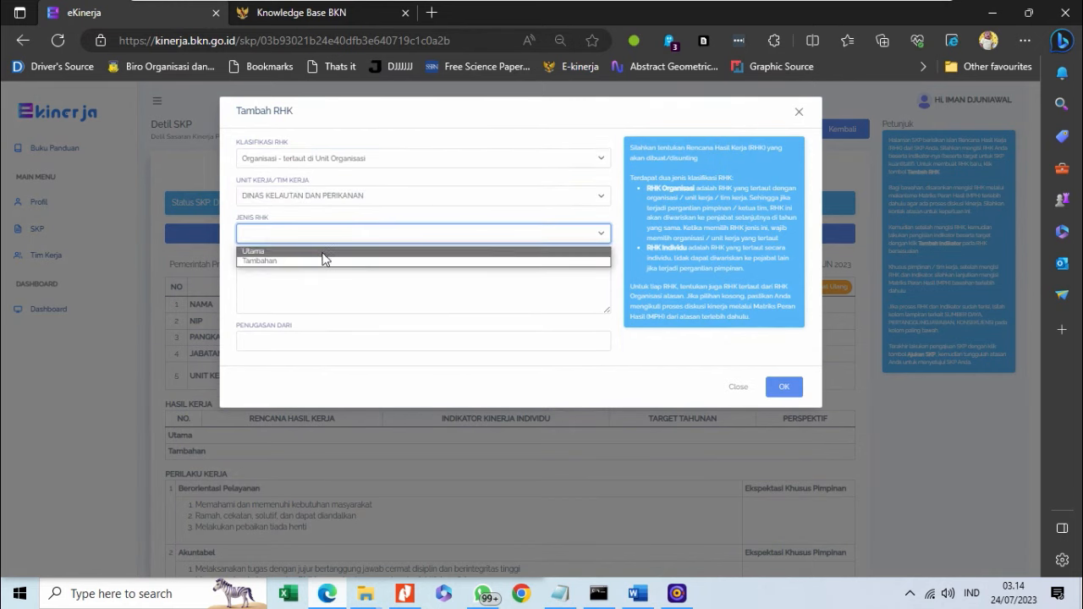
click(324, 251)
Arrange eKinerja and Lampiran PK Eselon 2.docx side by side and activate the RHK's Rencana Hasil Kerja field.
drag(763, 20, 2, 131)
click(708, 136)
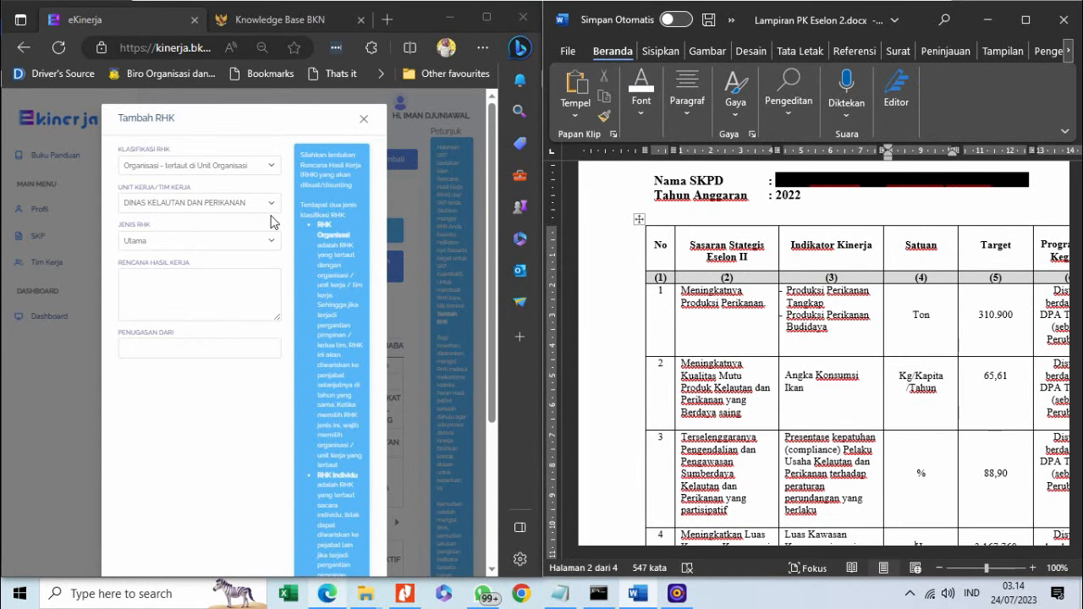
click(167, 285)
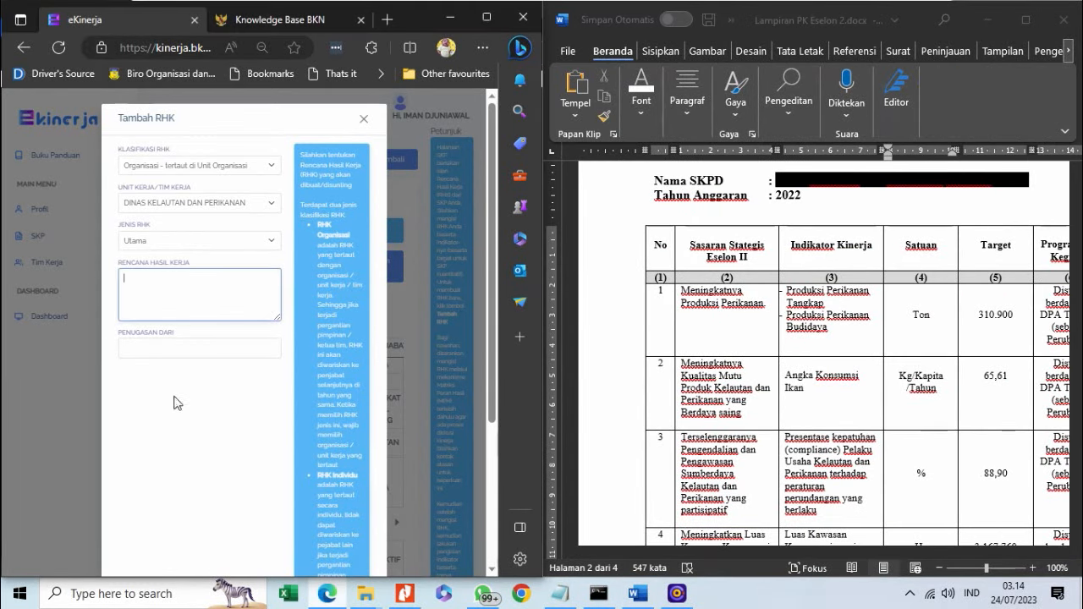
click(166, 347)
click(205, 274)
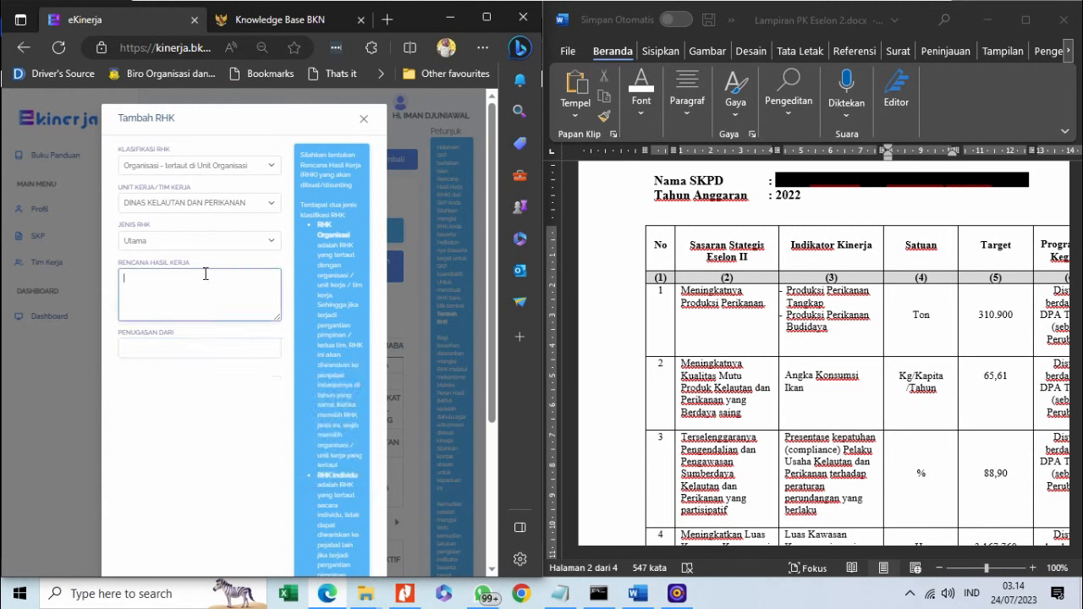
Copy the row 1 strategic goal "Meningkatnya Produksi Perikanan" from the Word table into Rencana Hasil Kerja.
click(706, 314)
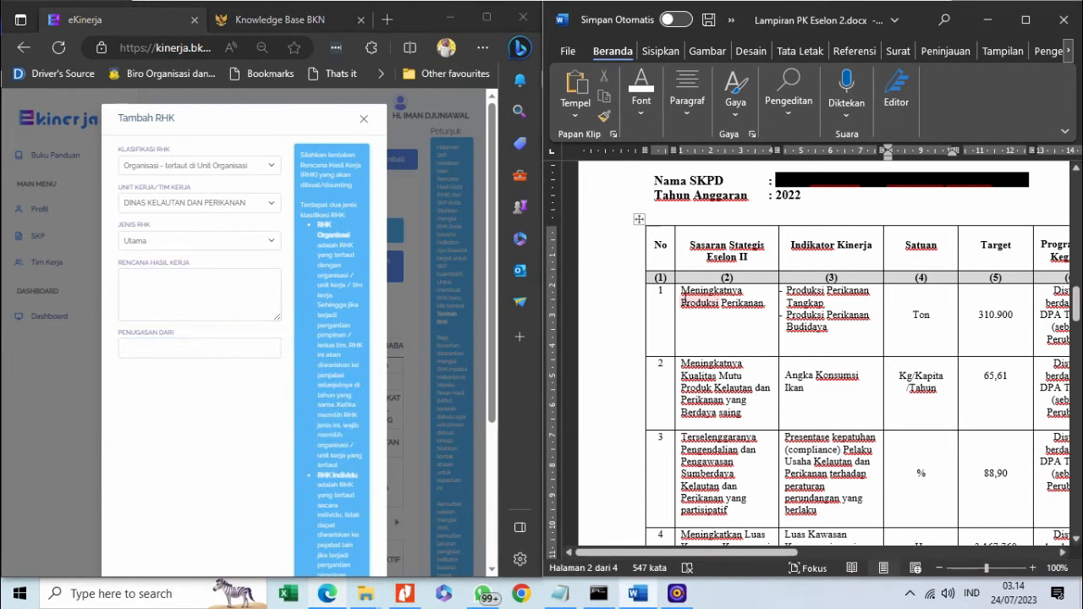
drag(682, 292, 761, 304)
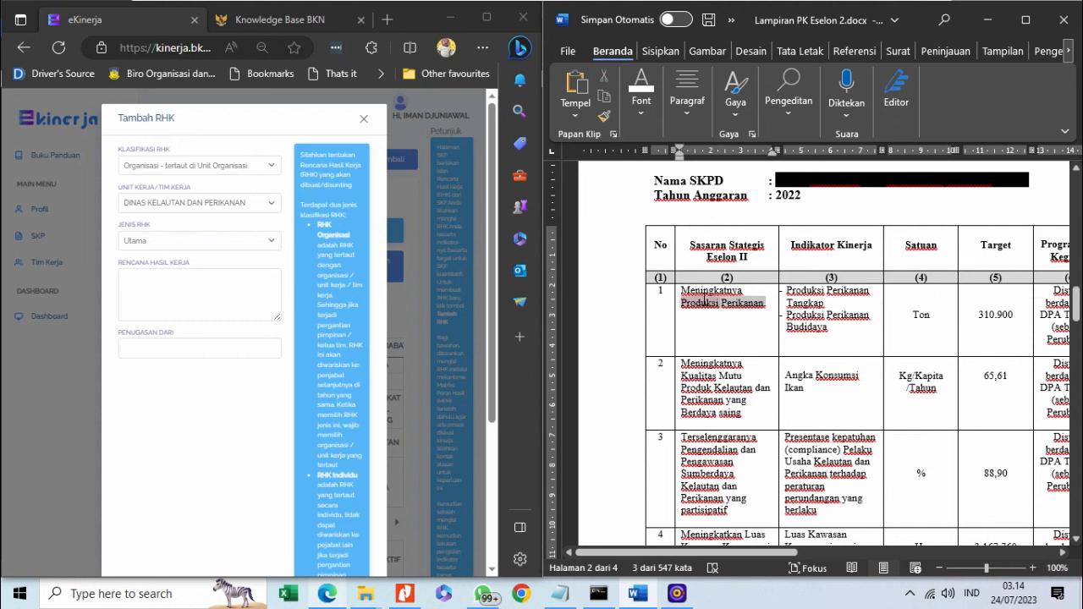
right_click(698, 296)
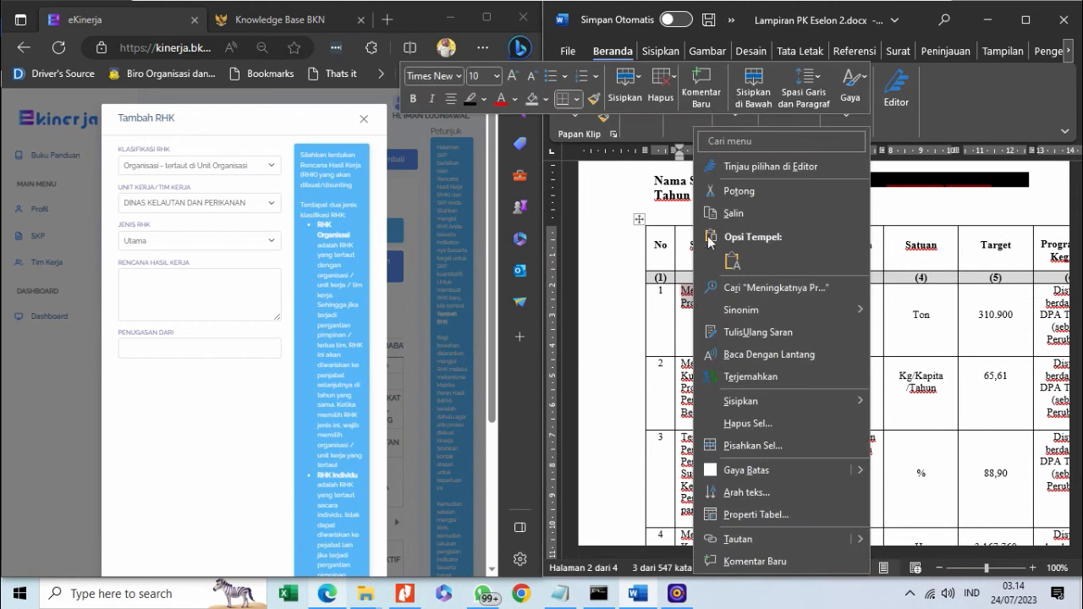
click(729, 213)
click(235, 301)
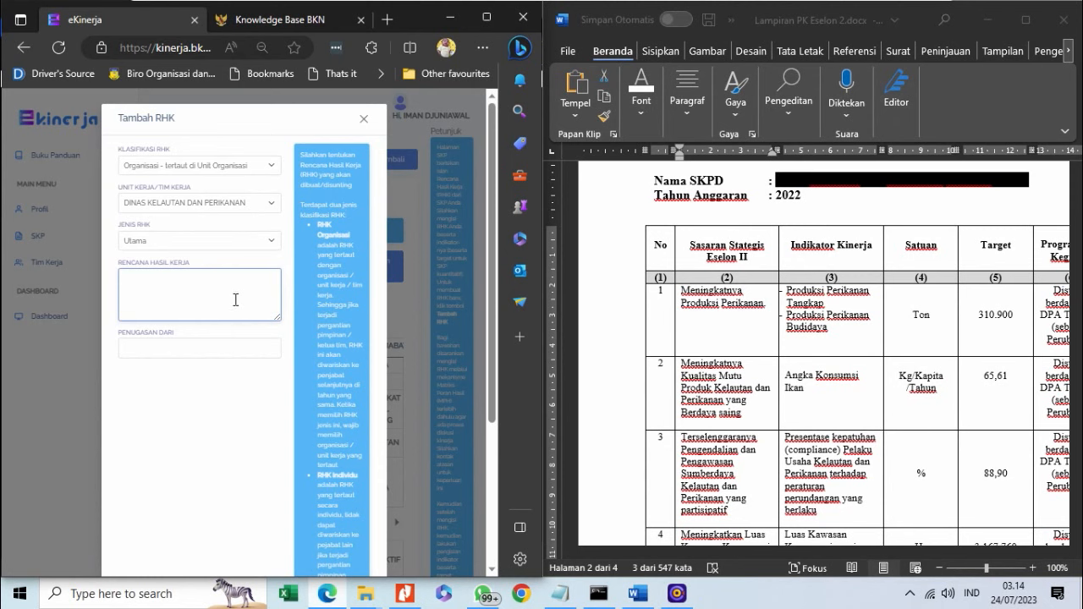
key(ctrl+v)
Set Penugasan Dari to "Gubernur" and save the RHK.
click(214, 347)
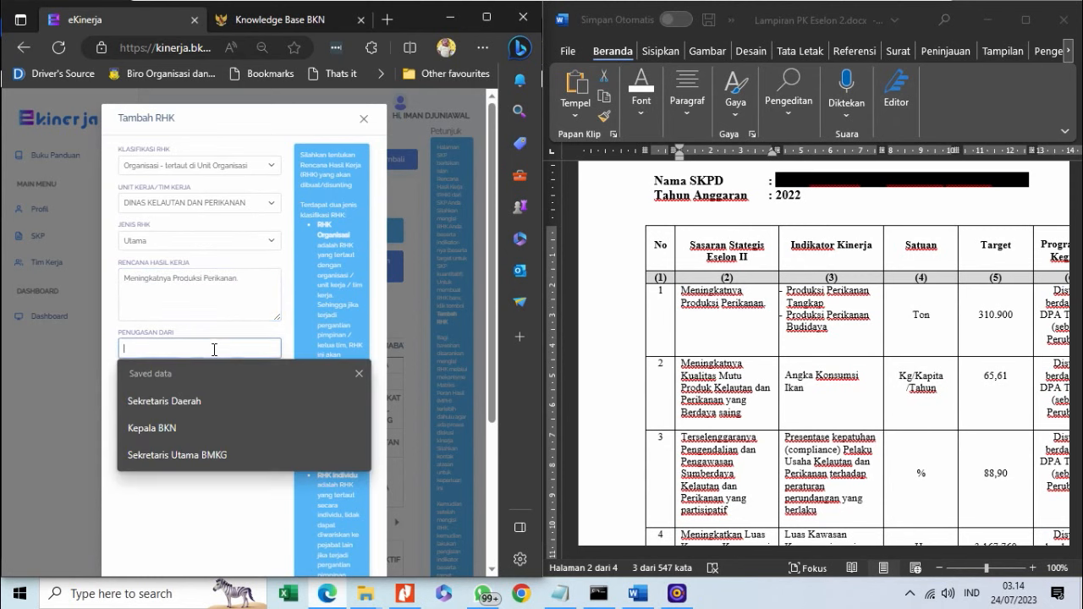
text(Gubernur)
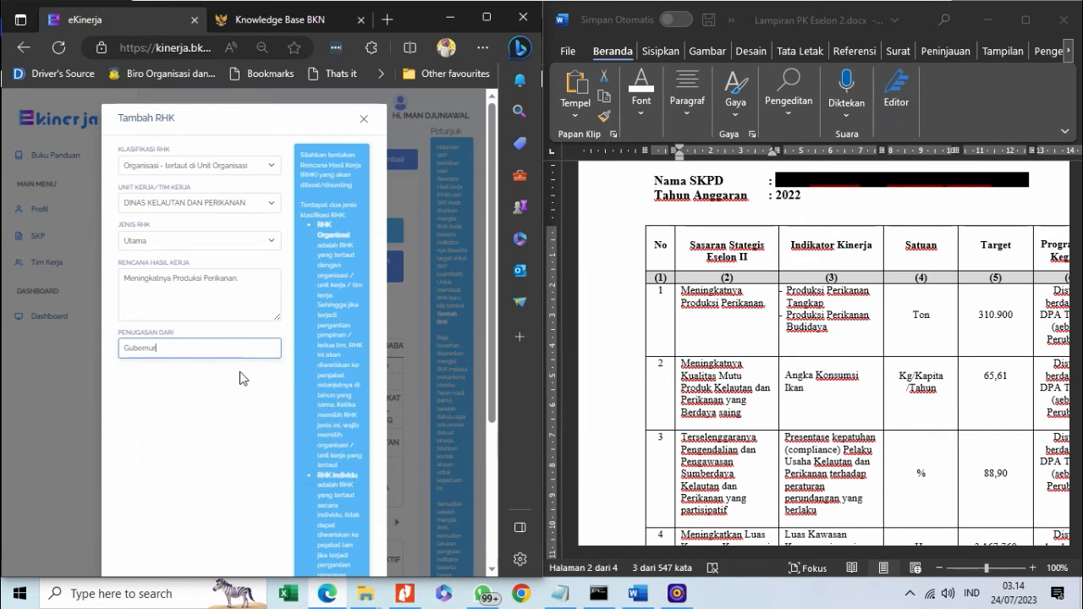
scroll(241, 381, down, 5)
click(349, 540)
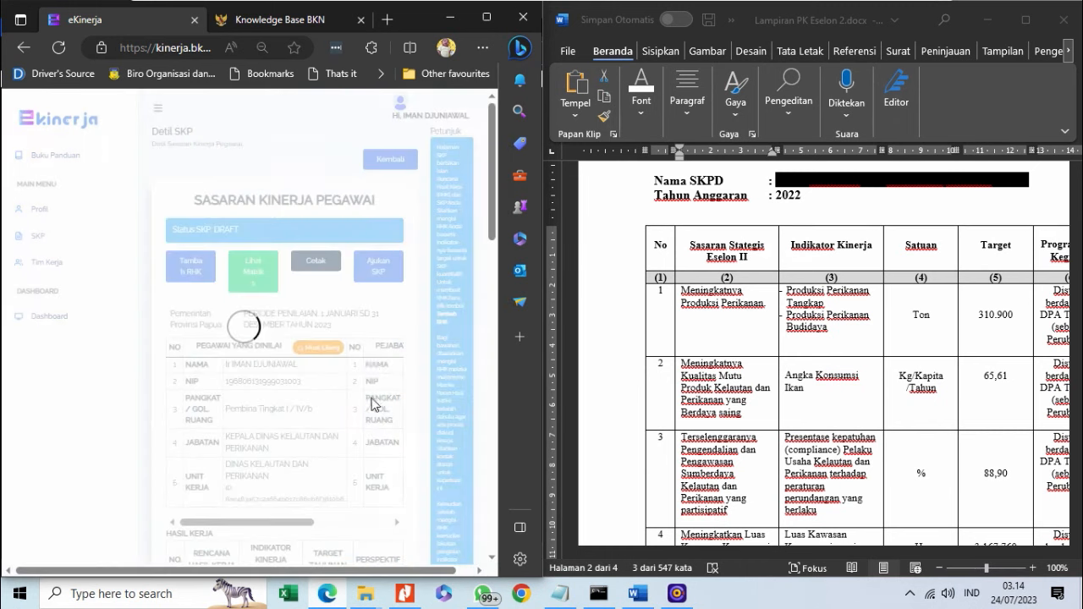
Open a new RHK form and copy the row 2 strategic goal "Meningkatnya Kualitas Mutu Produk Kelautan dan Perikanan yang Berdaya saing" from the Word table.
scroll(321, 396, down, 4)
scroll(322, 399, up, 2)
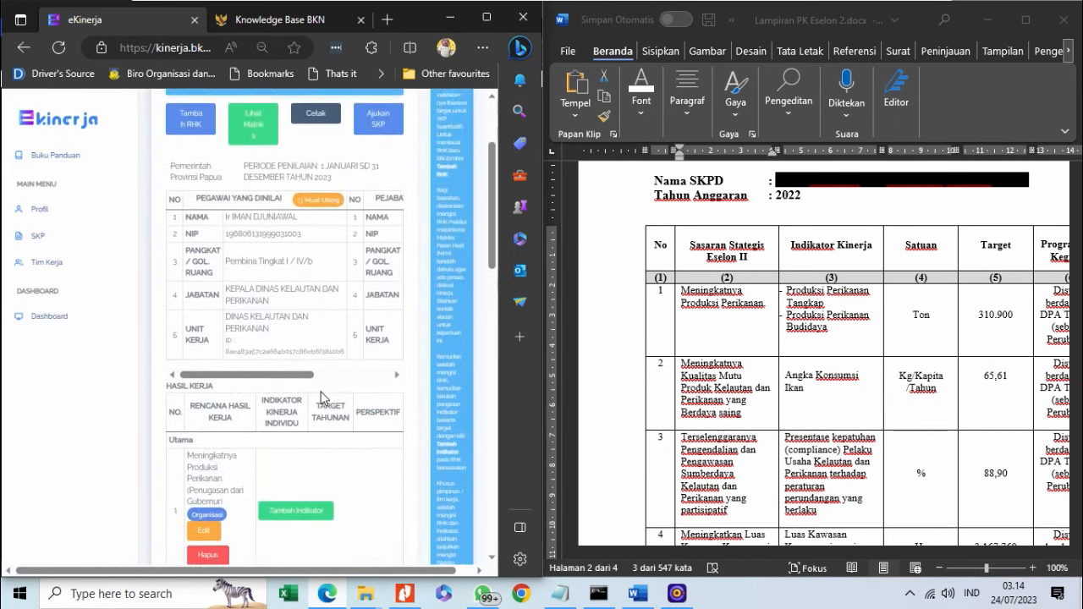
scroll(321, 397, down, 2)
scroll(321, 423, up, 4)
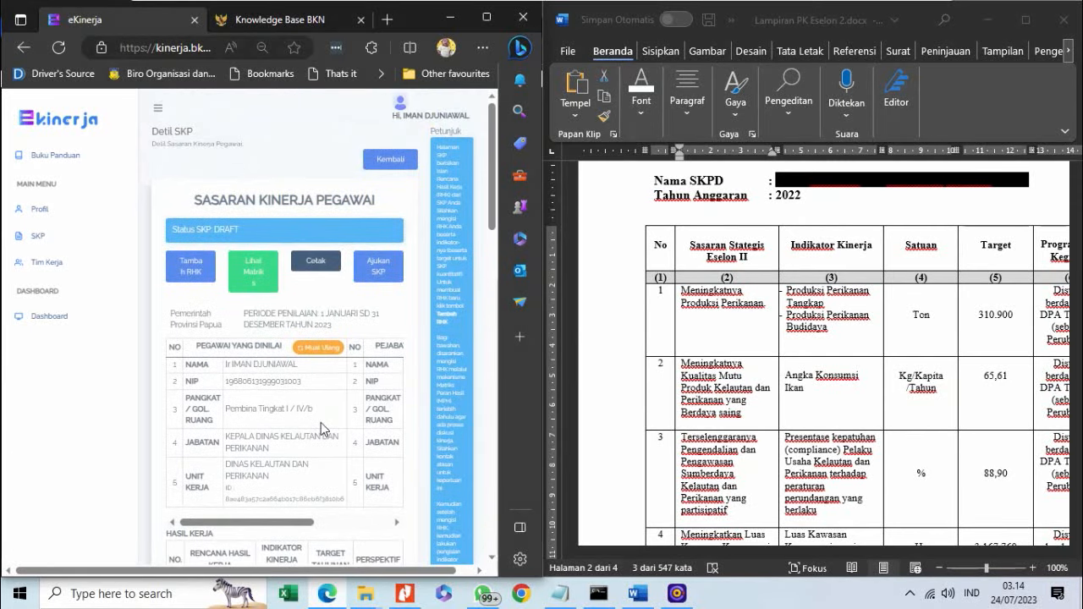
click(190, 271)
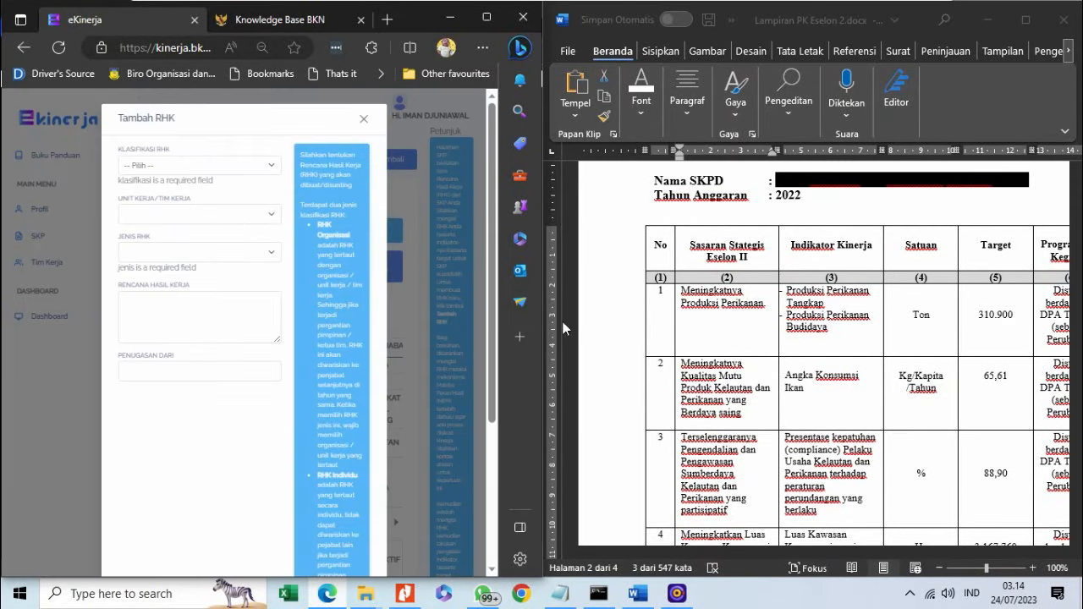
click(692, 373)
scroll(690, 364, down, 3)
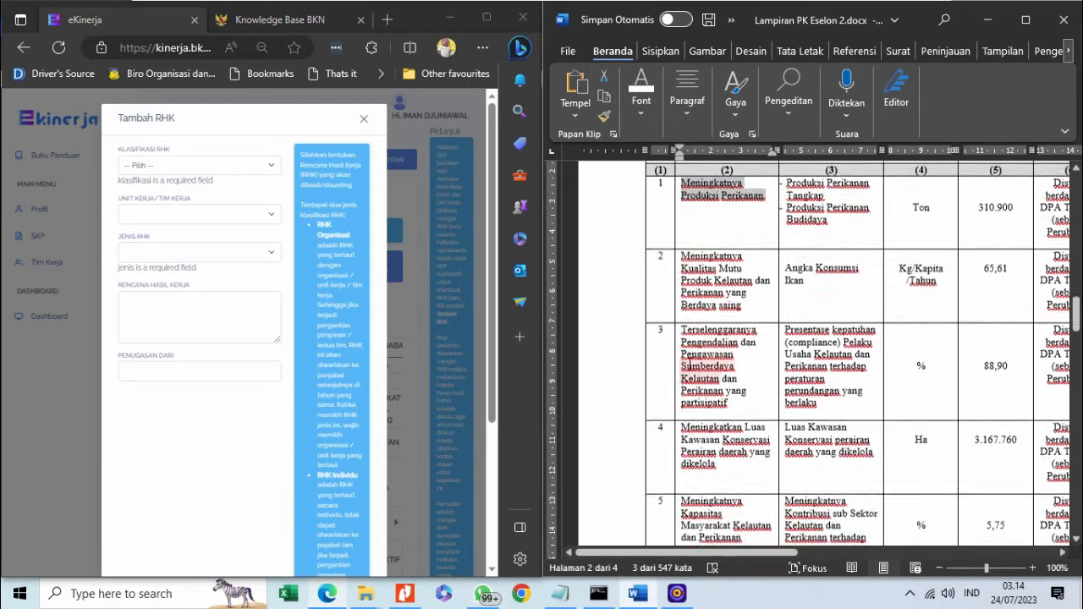
drag(683, 248, 747, 303)
right_click(729, 292)
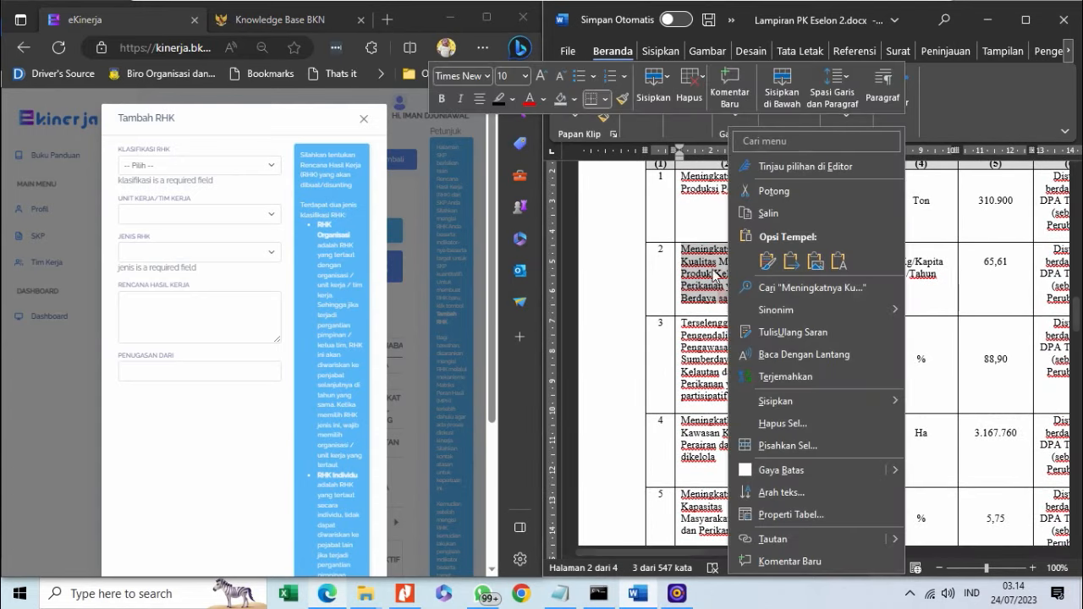
click(753, 213)
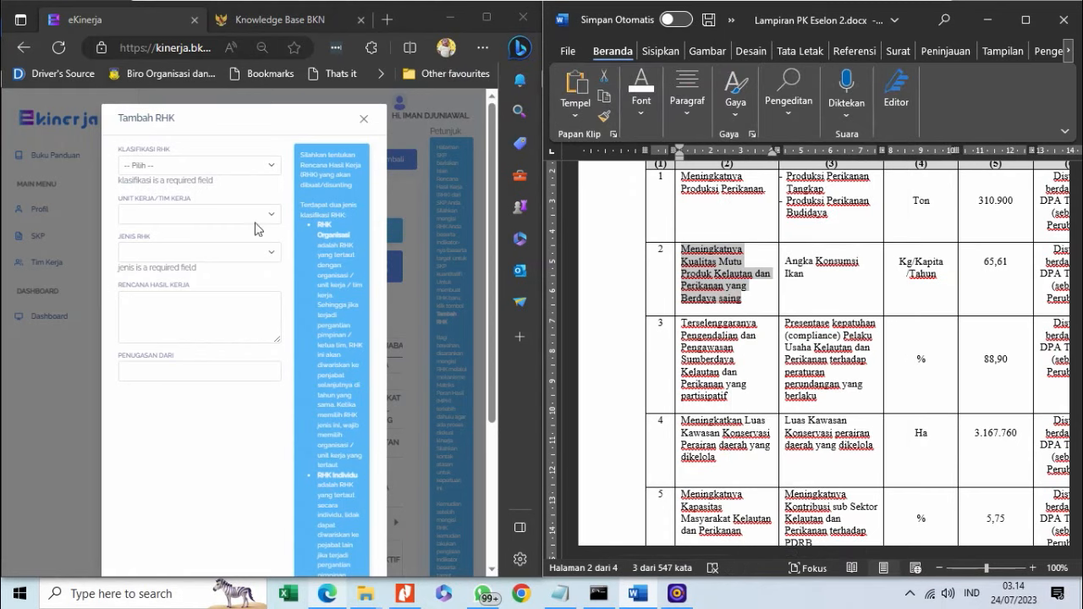
Classify the new RHK as Organisasi - tertaut di Unit Organisasi, for unit DINAS KELAUTAN DAN PERIKANAN, of type Utama.
click(201, 167)
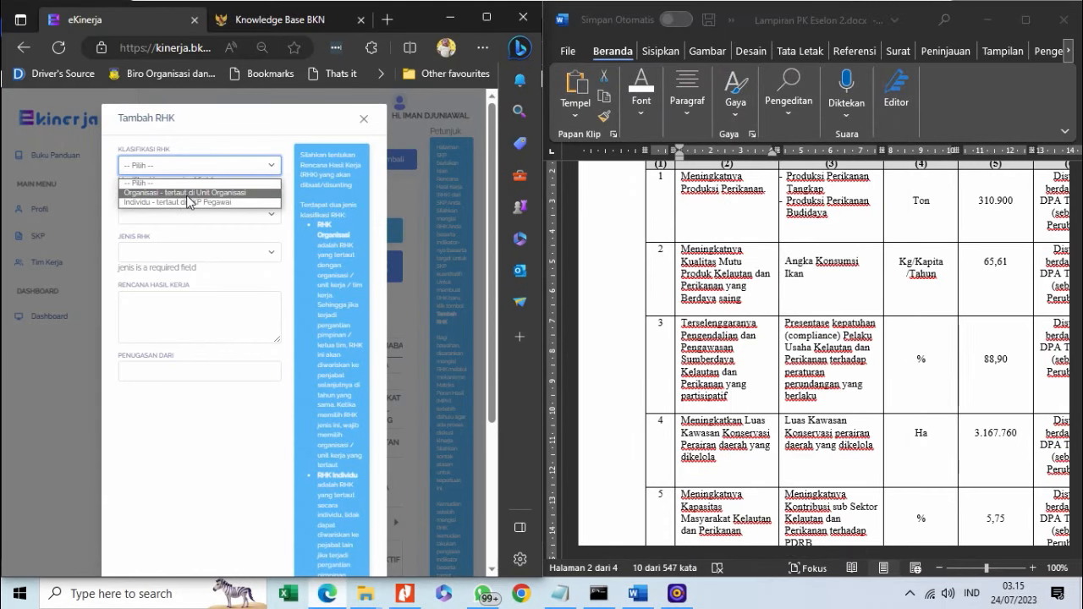
click(188, 194)
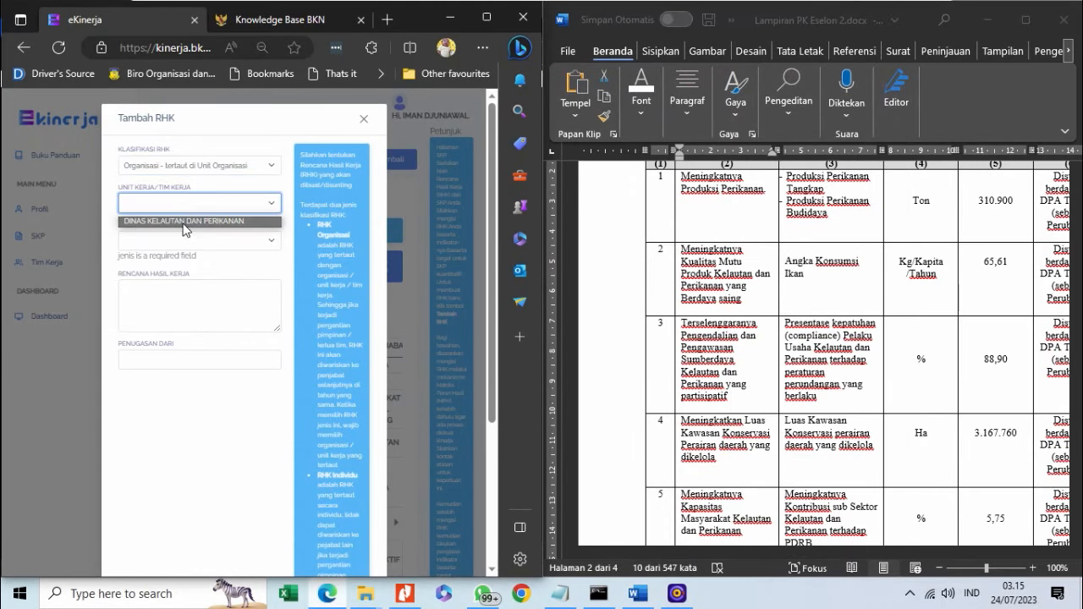
click(185, 221)
click(185, 240)
click(175, 266)
Paste the copied row 2 goal into Rencana Hasil Kerja, set Penugasan Dari to "Gubernur" and save the RHK.
click(174, 290)
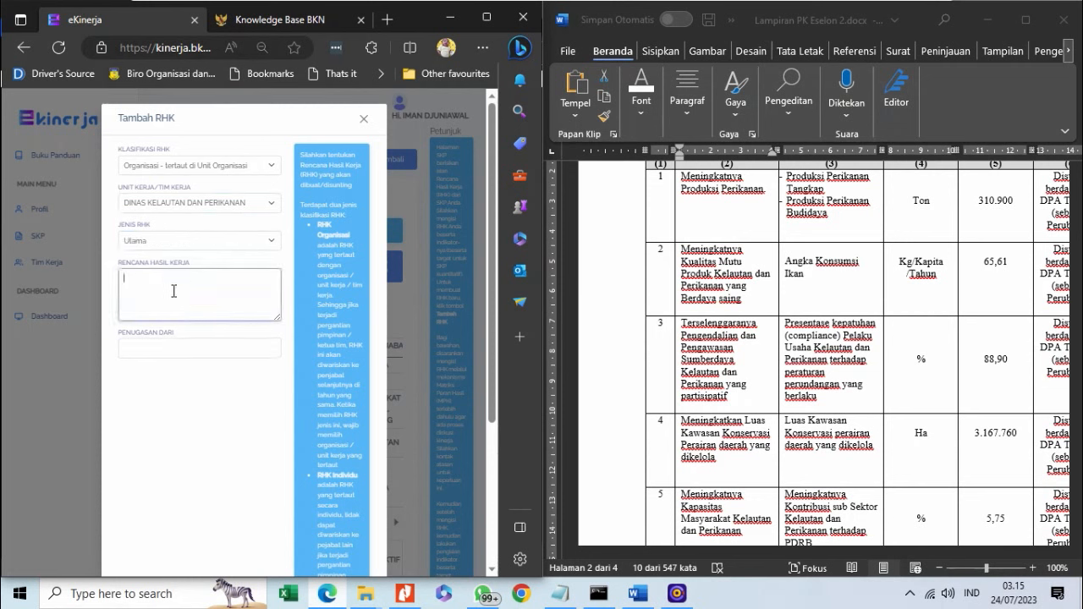
key(ctrl+v)
click(179, 348)
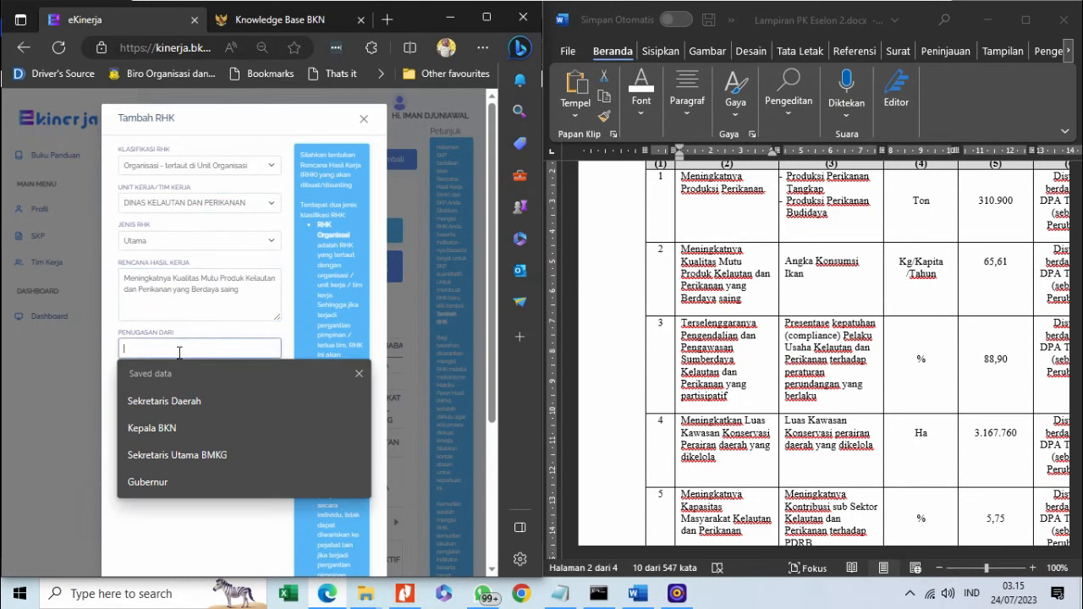
click(177, 478)
scroll(181, 471, down, 3)
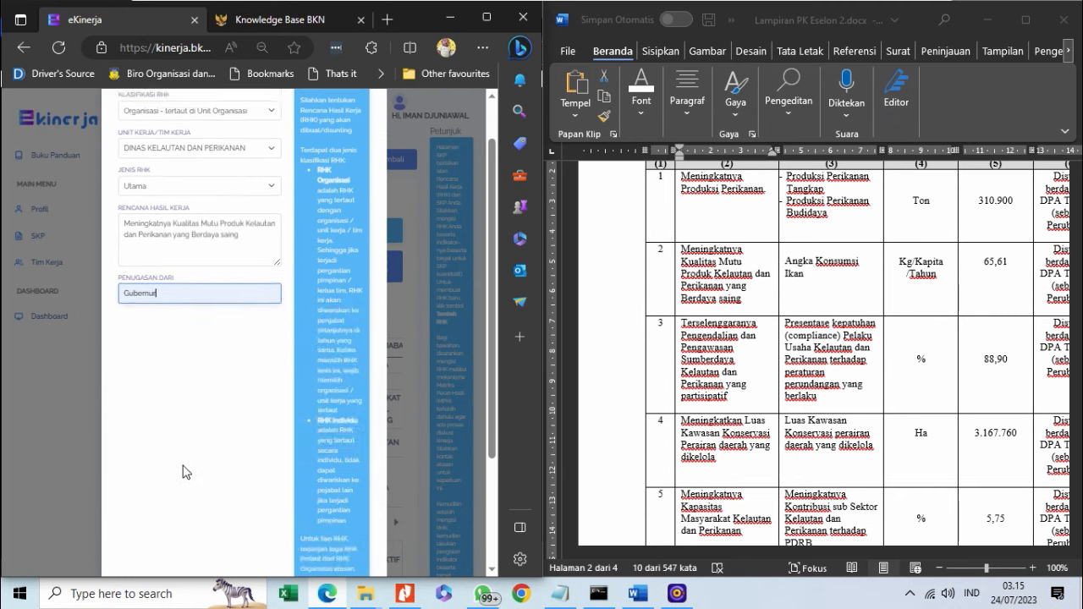
click(348, 540)
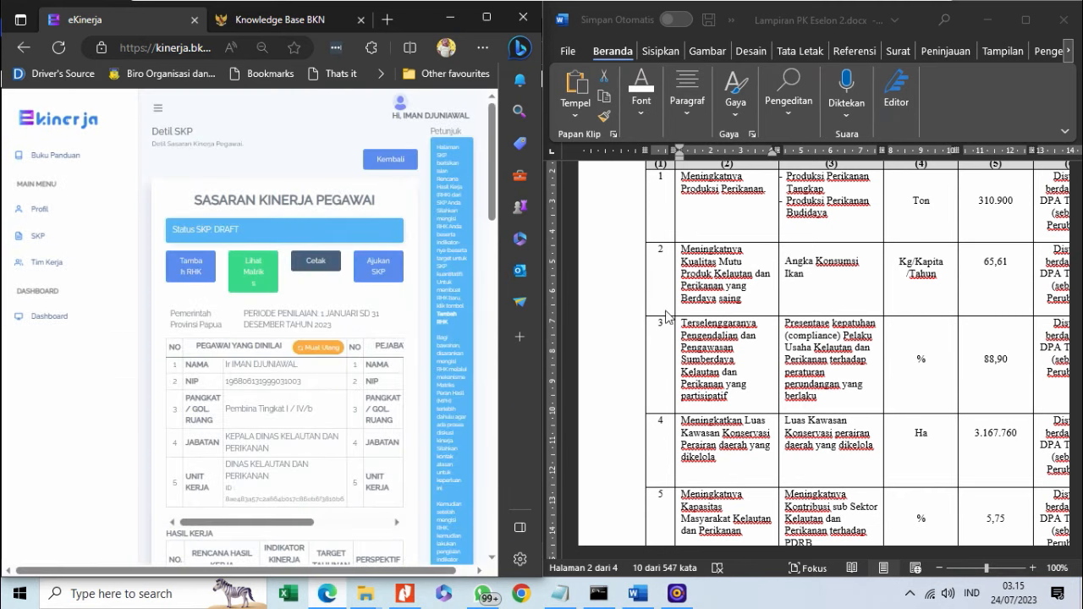
Copy the row 3 strategic goal "Terselenggaranya Pengendalian dan Pengawasan Sumberdaya Kelautan dan Perikanan yang partisipatif" from the Word table.
scroll(668, 317, up, 1)
click(730, 322)
scroll(275, 378, down, 3)
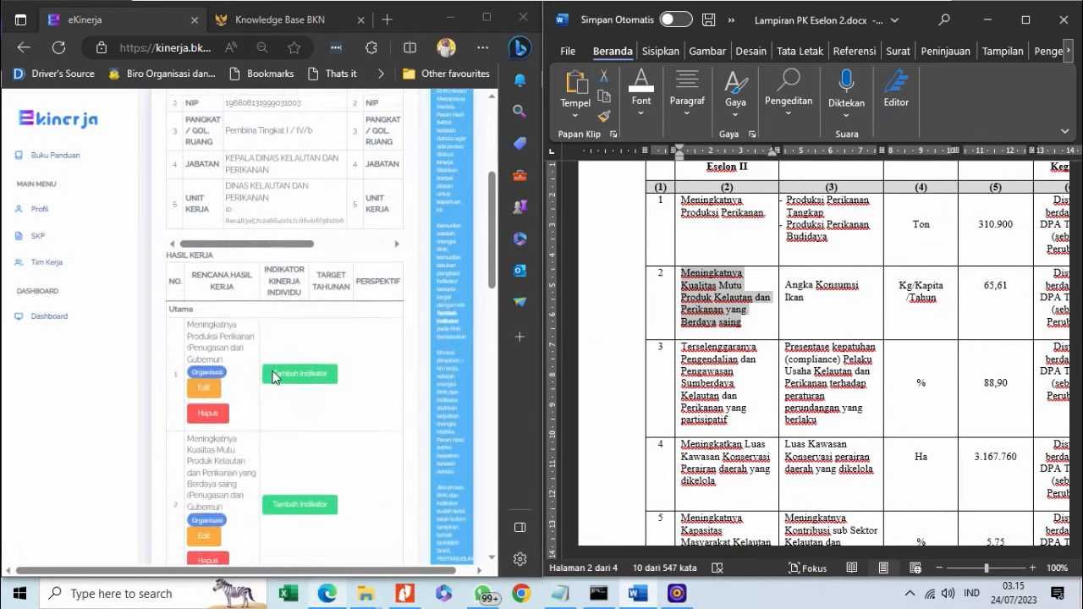
scroll(272, 377, down, 4)
click(703, 364)
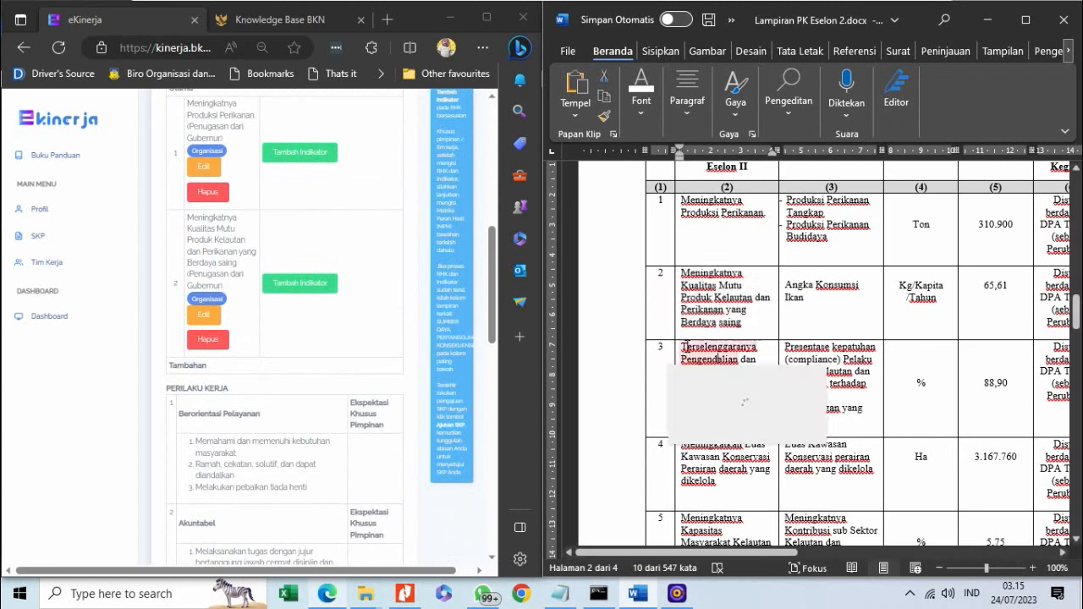
drag(689, 346, 721, 425)
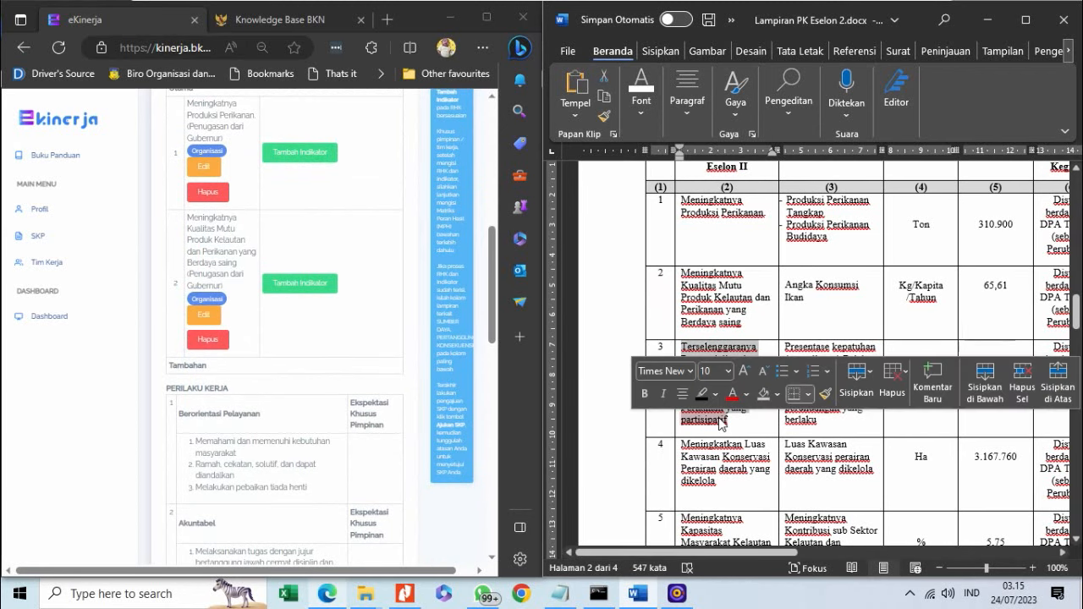
right_click(721, 425)
click(754, 212)
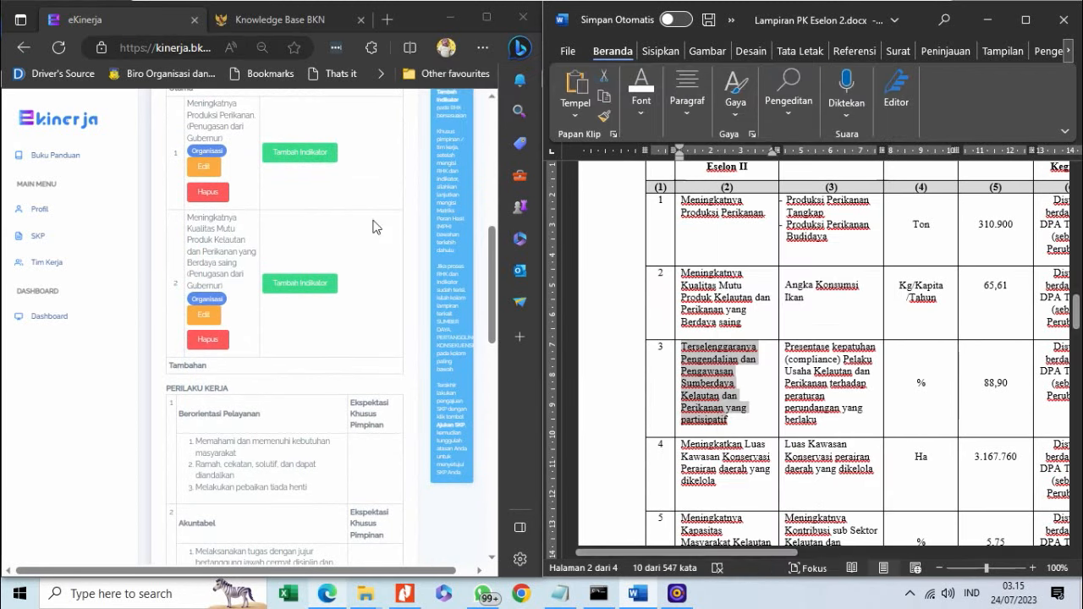
Start another RHK classified as Organisasi - tertaut di Unit Organisasi, for unit DINAS KELAUTAN DAN PERIKANAN, of type Utama.
scroll(365, 239, up, 10)
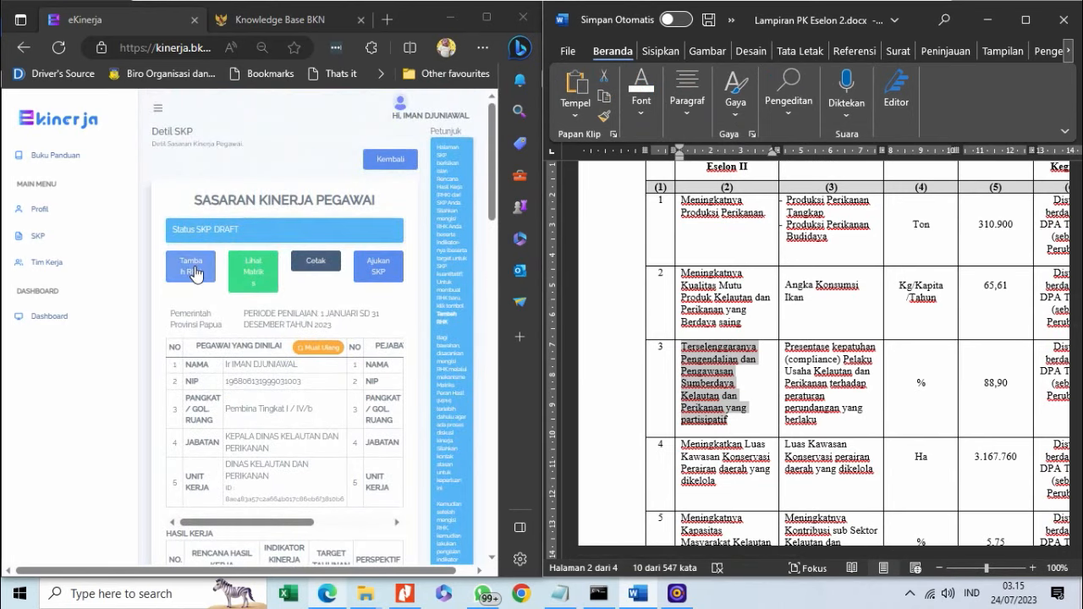
click(195, 273)
click(180, 169)
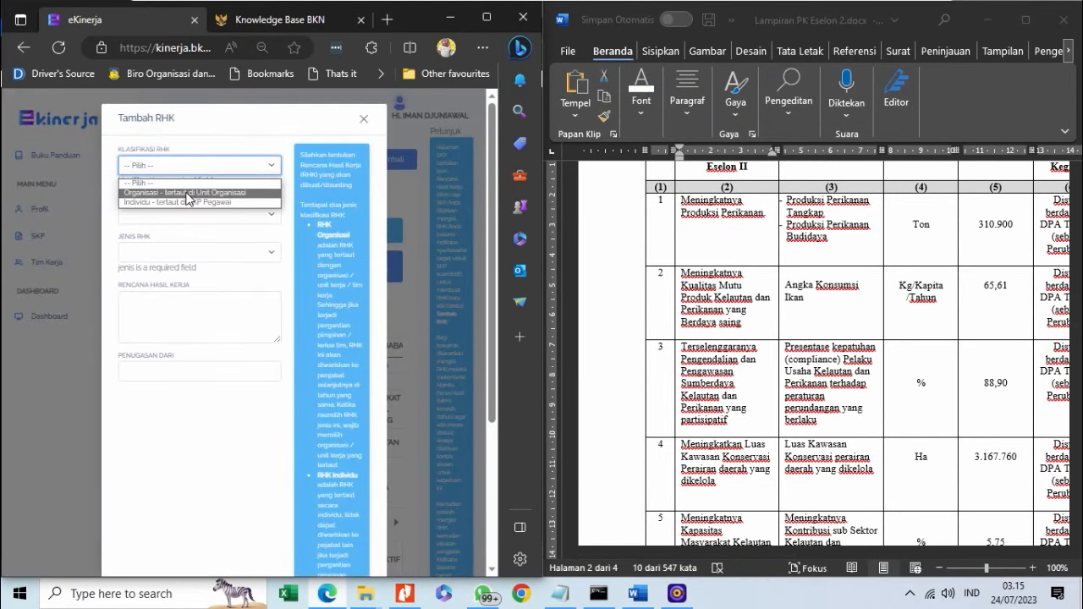
click(188, 193)
click(188, 204)
click(190, 219)
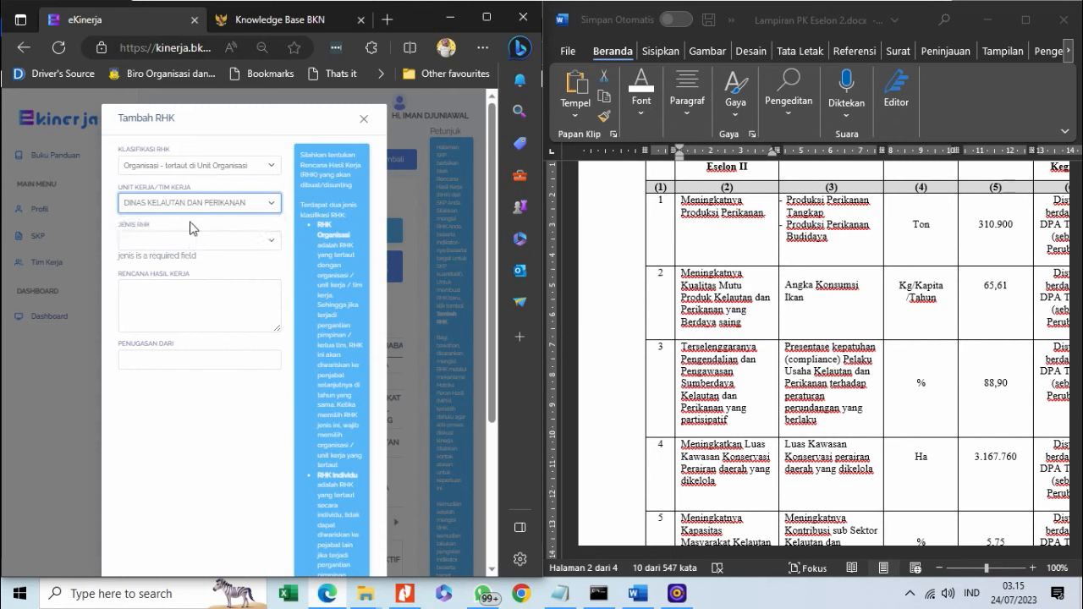
click(191, 240)
click(188, 259)
Paste the copied row 3 goal into Rencana Hasil Kerja, set Penugasan Dari to "Gubernur" and save the RHK.
click(182, 288)
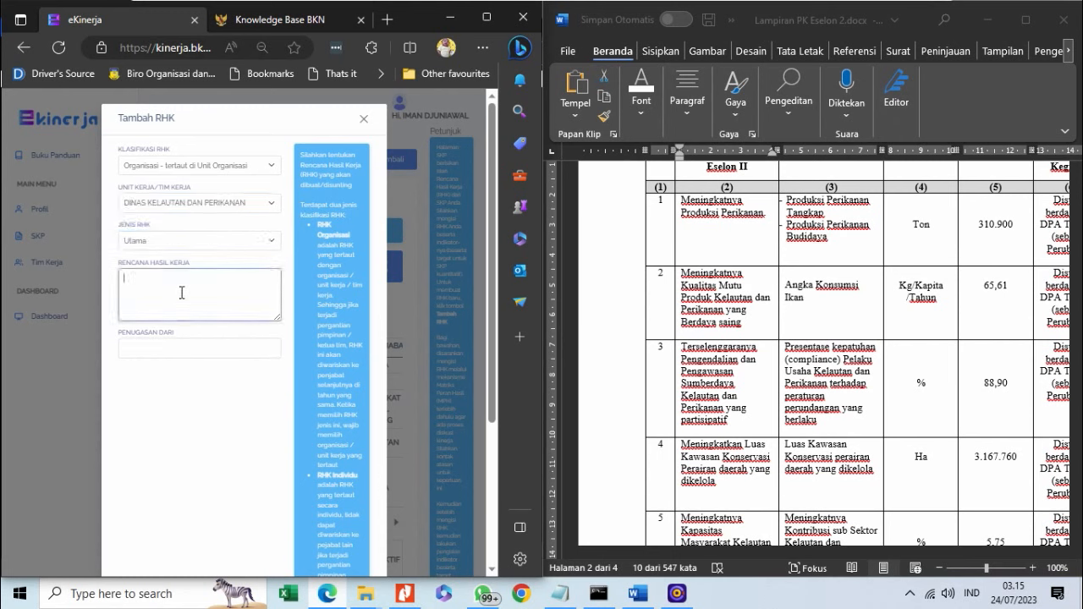
key(ctrl+v)
click(190, 349)
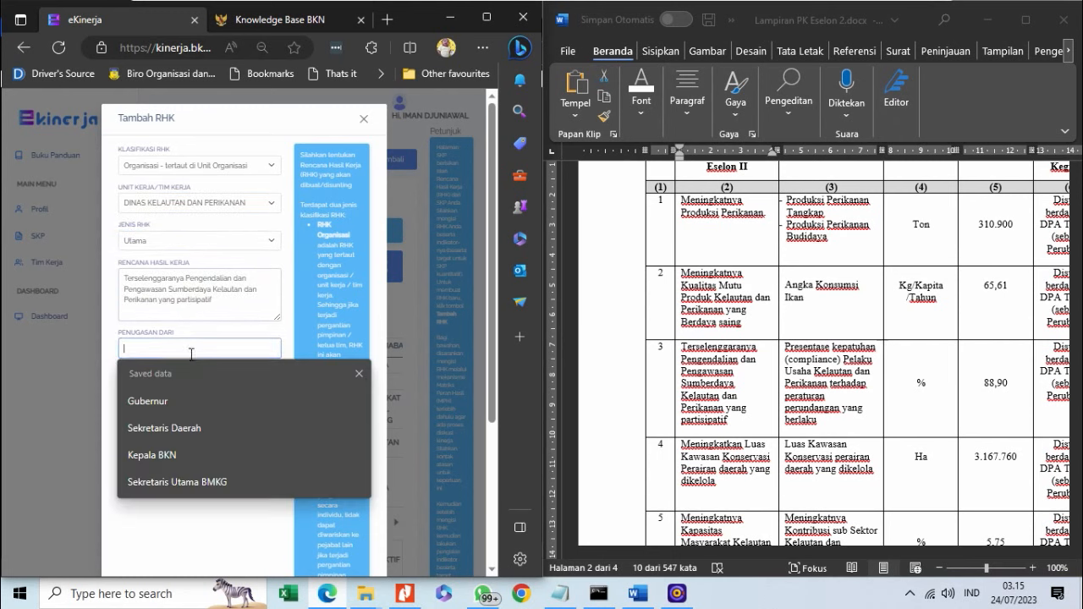
click(176, 398)
scroll(254, 424, down, 5)
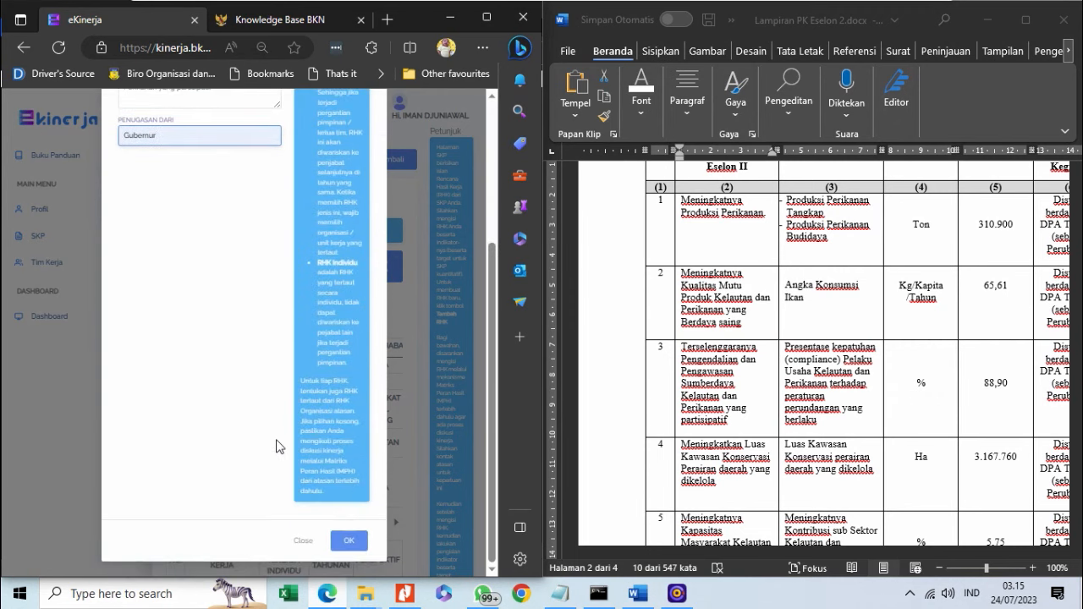
click(360, 544)
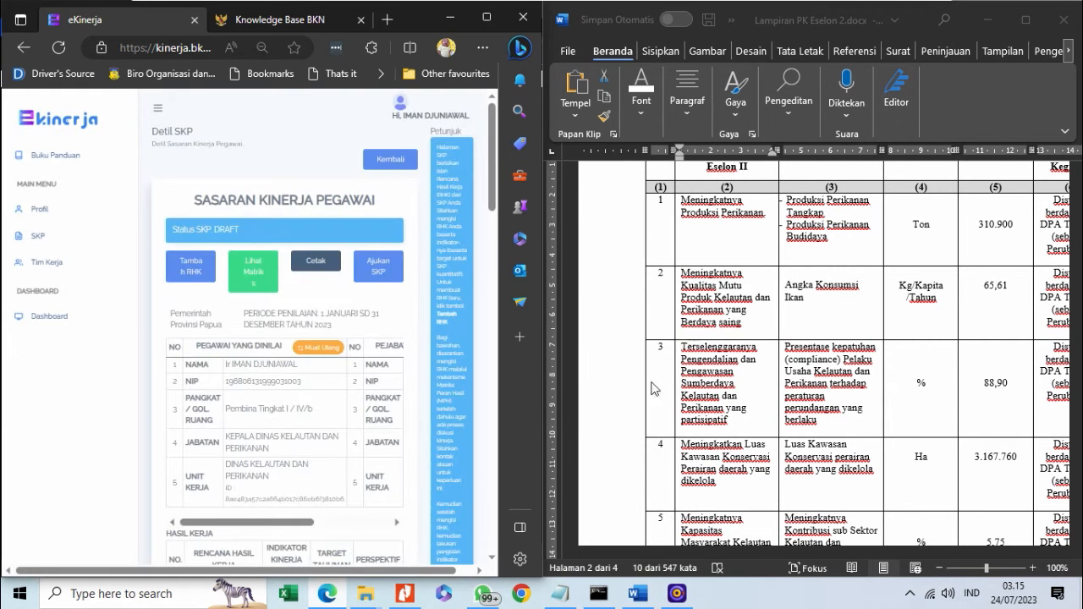
Copy the row 4 strategic goal "Meningkatkan Luas Kawasan Konservasi Perairan daerah yang dikelola" from the Word table.
scroll(339, 415, down, 5)
scroll(337, 413, down, 5)
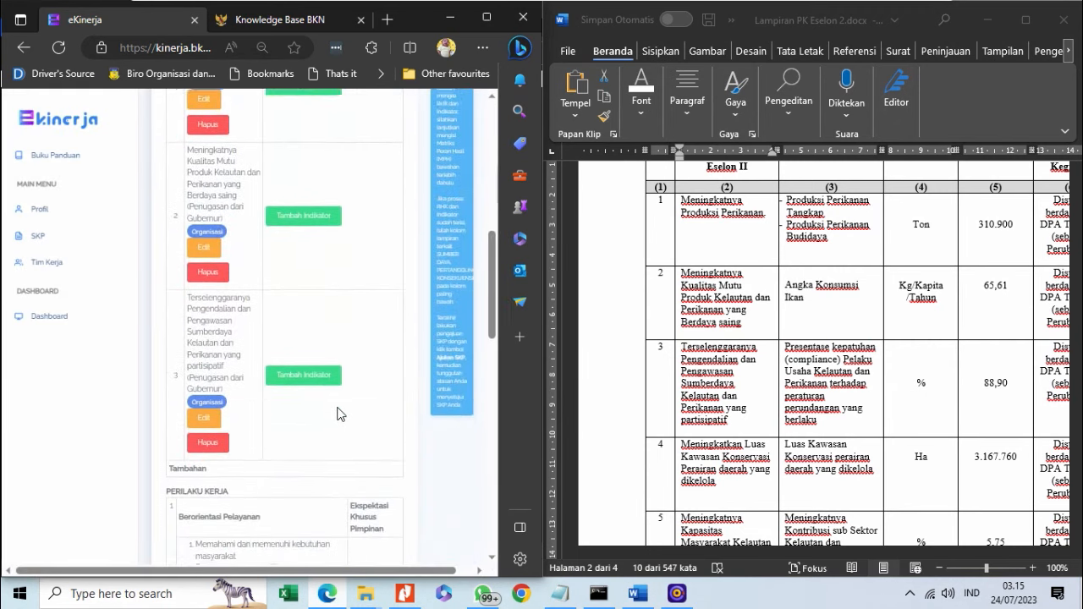
scroll(741, 363, down, 1)
scroll(740, 364, down, 4)
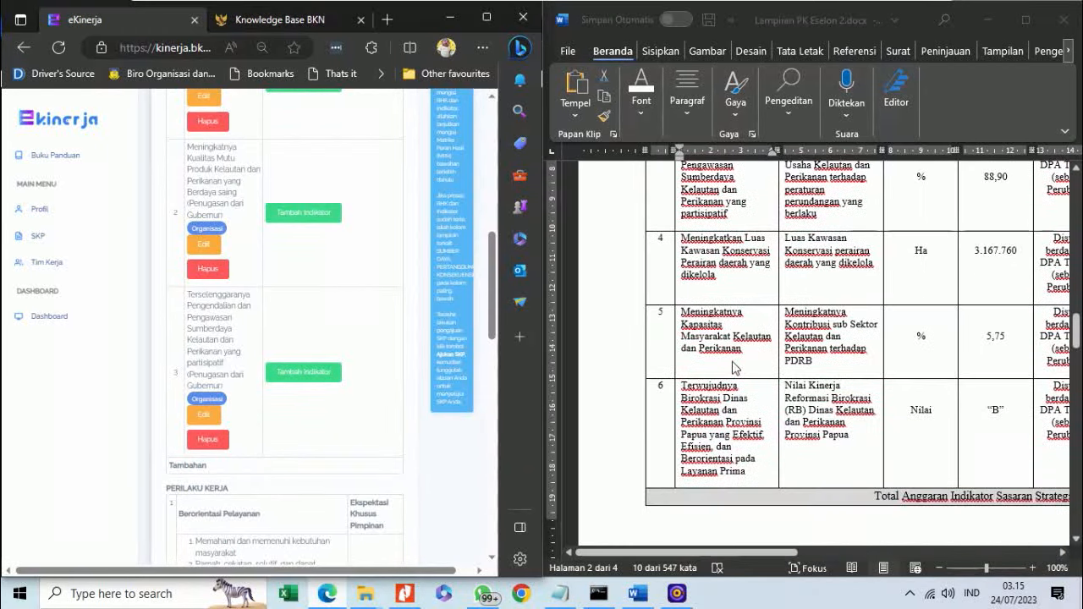
scroll(689, 244, up, 2)
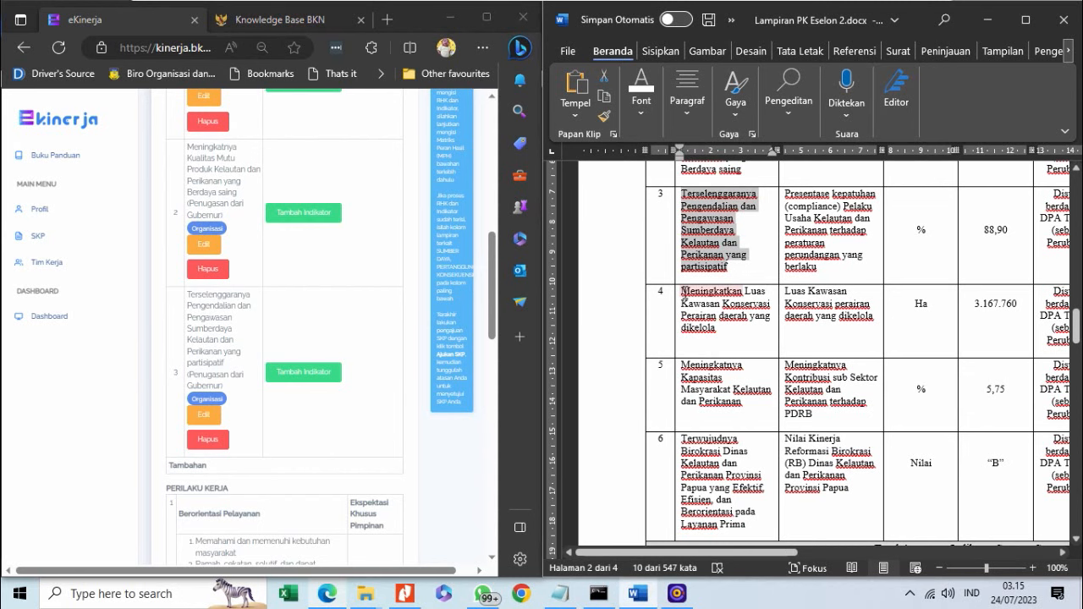
drag(683, 292, 730, 332)
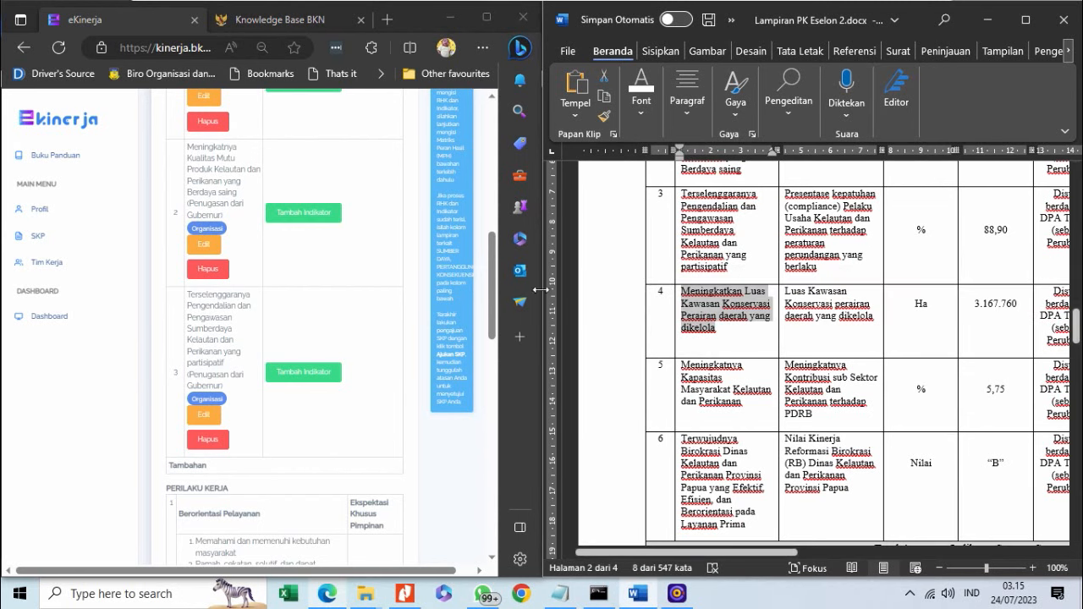
Start a new RHK in eKinerja and paste the copied row 4 goal into Rencana Hasil Kerja.
scroll(295, 307, up, 10)
click(191, 125)
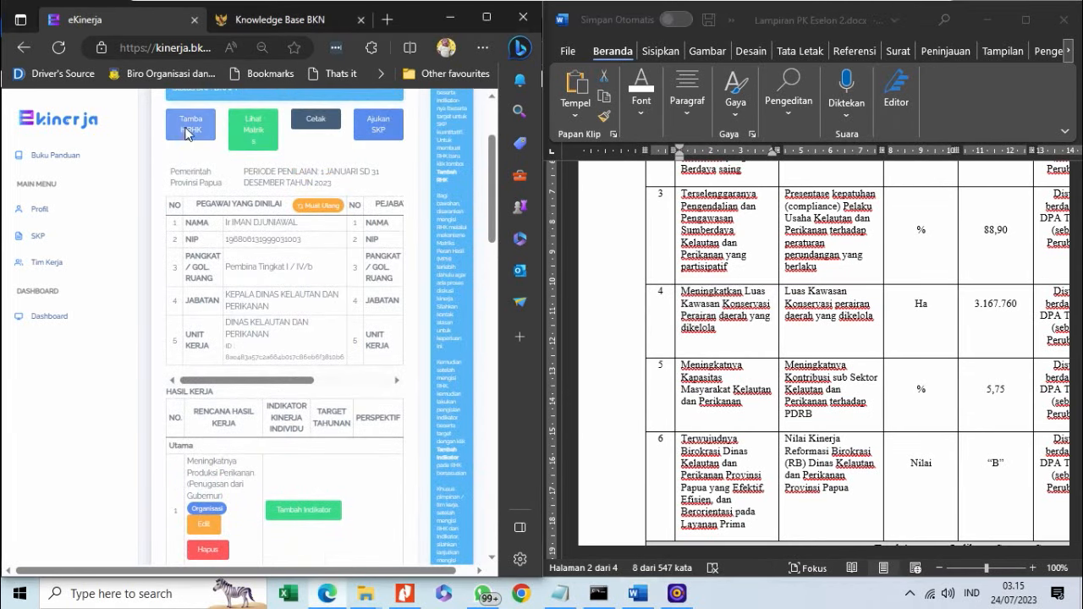
click(173, 301)
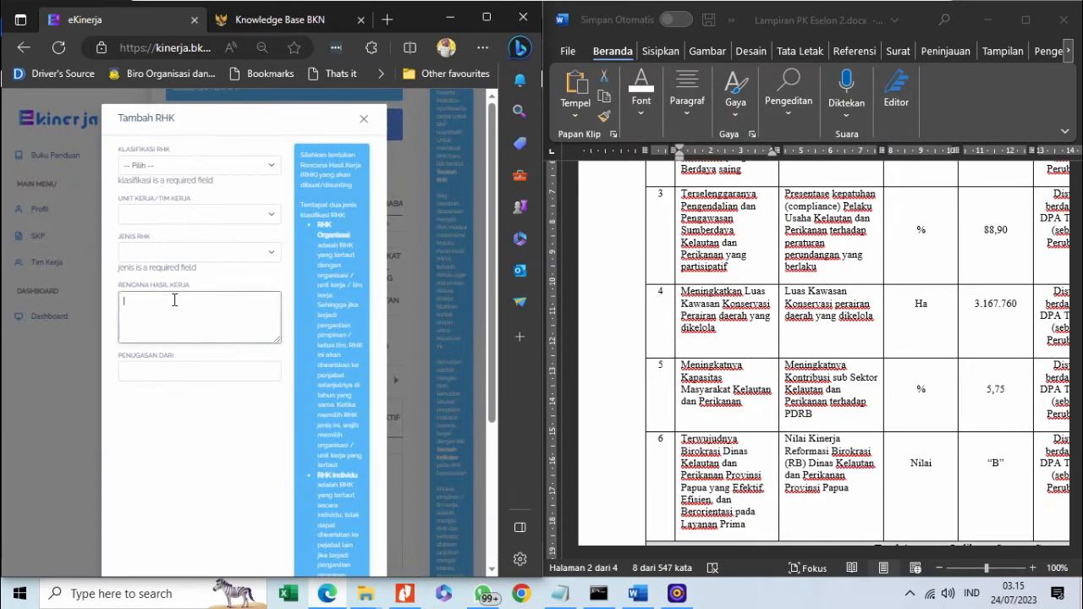
key(ctrl+v)
Set the row 4 RHK's classification to Organisasi - tertaut di Unit Organisasi, its unit to DINAS KELAUTAN DAN PERIKANAN and its type to Utama.
click(187, 167)
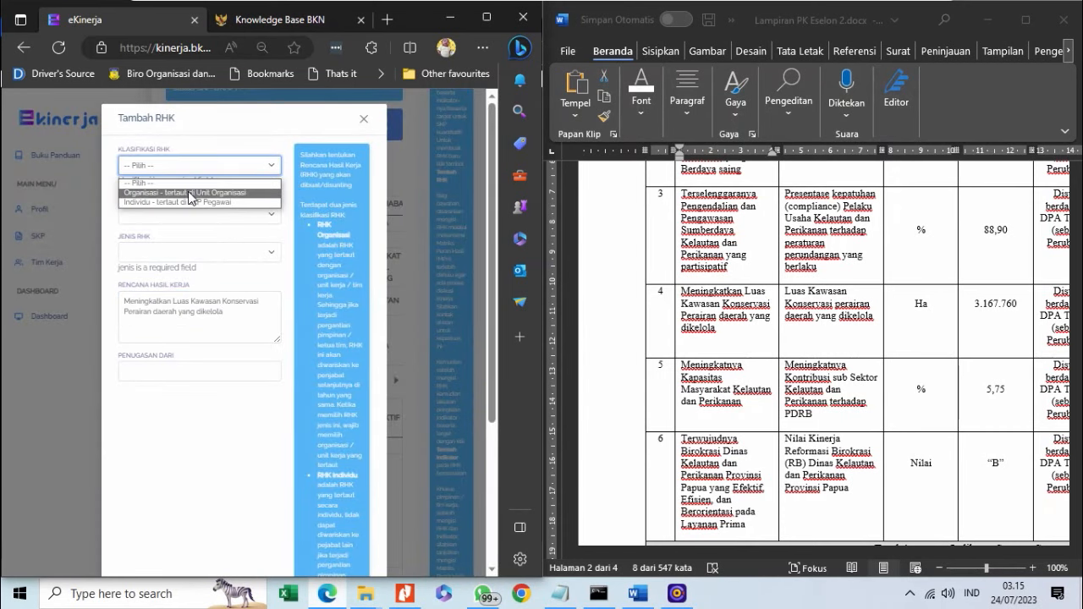
click(191, 188)
click(192, 203)
click(189, 237)
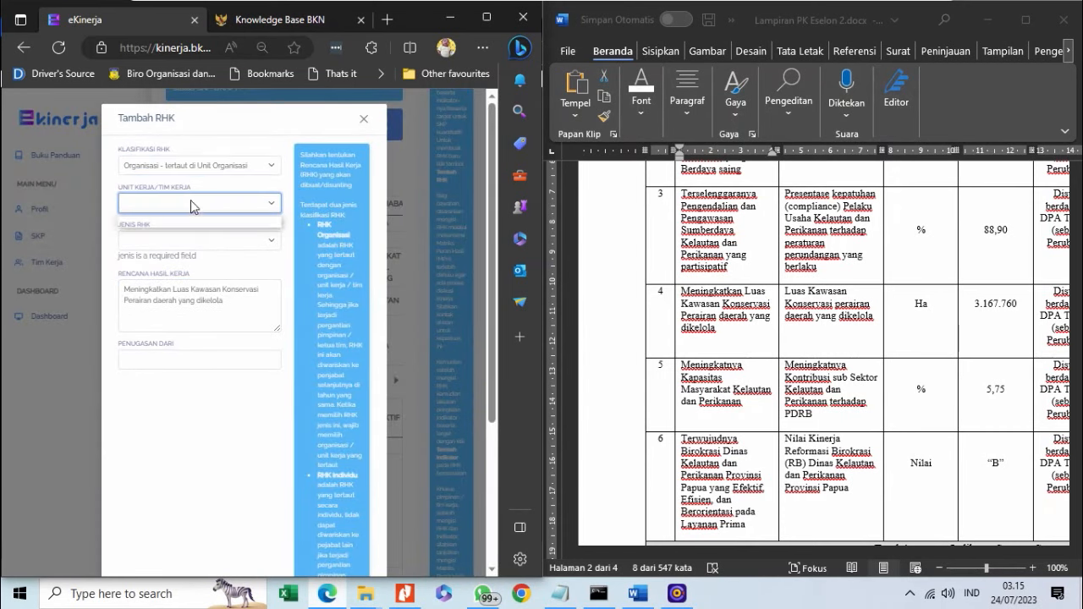
click(191, 200)
click(190, 222)
click(188, 241)
click(192, 259)
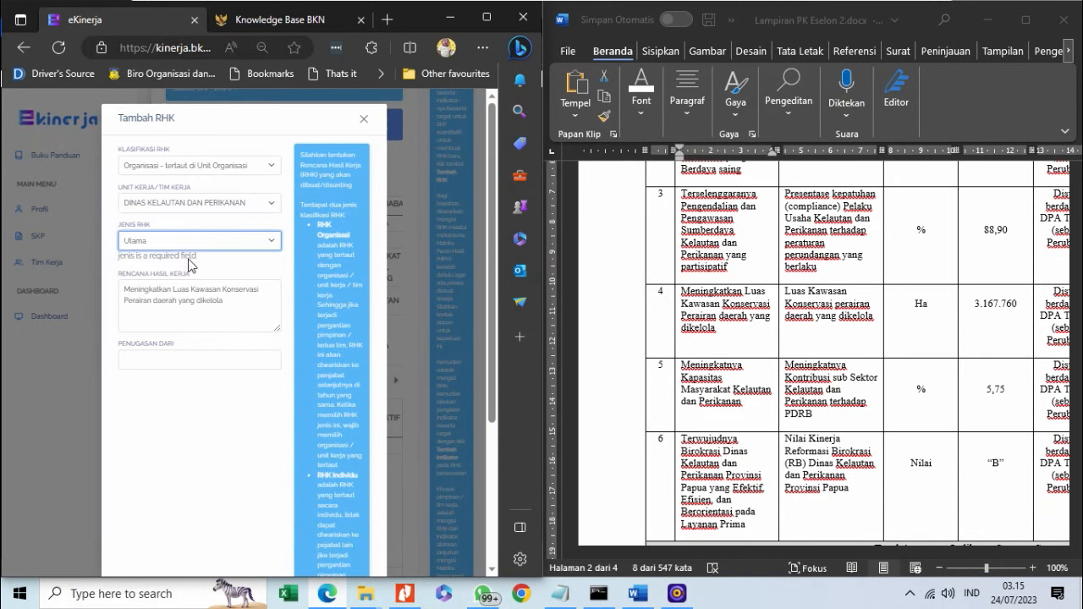
Set Penugasan Dari to "Gubernur" for the row 4 goal, save the RHK and check the Utama list.
click(171, 348)
click(170, 399)
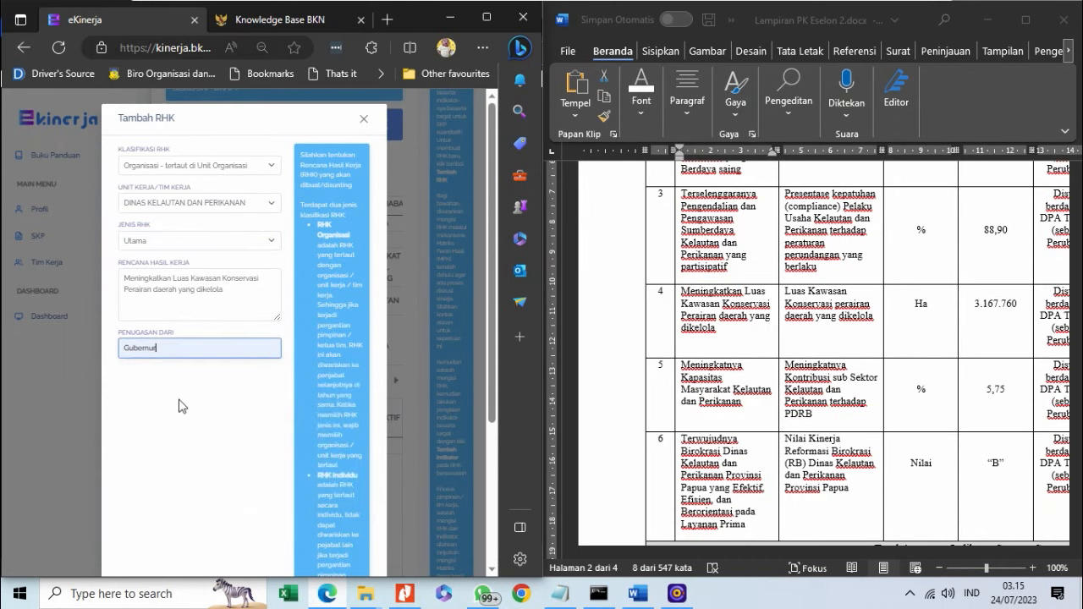
scroll(188, 406, down, 3)
click(350, 540)
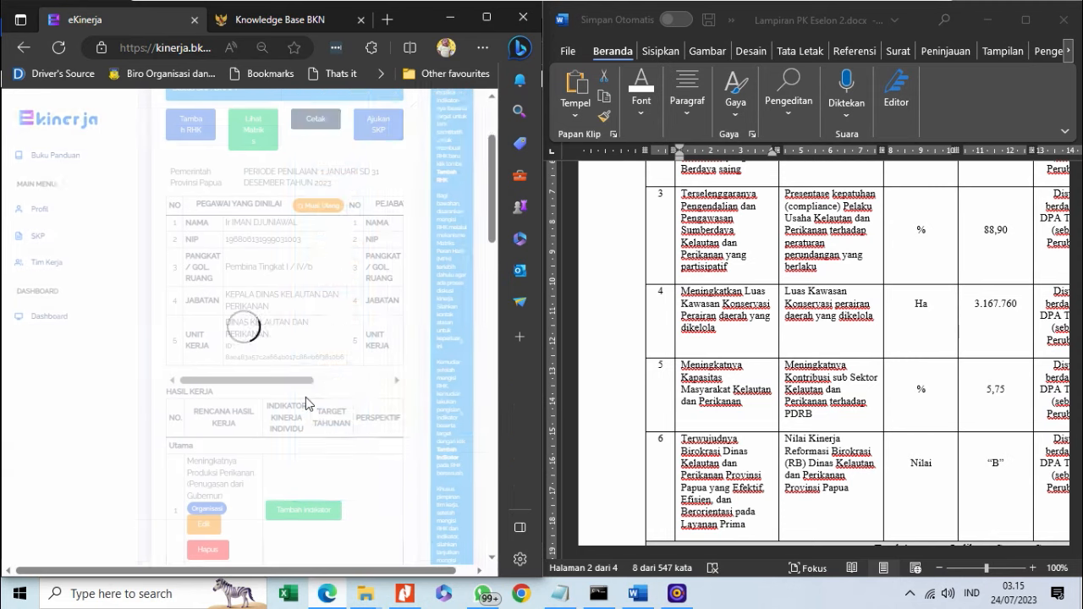
scroll(306, 397, down, 3)
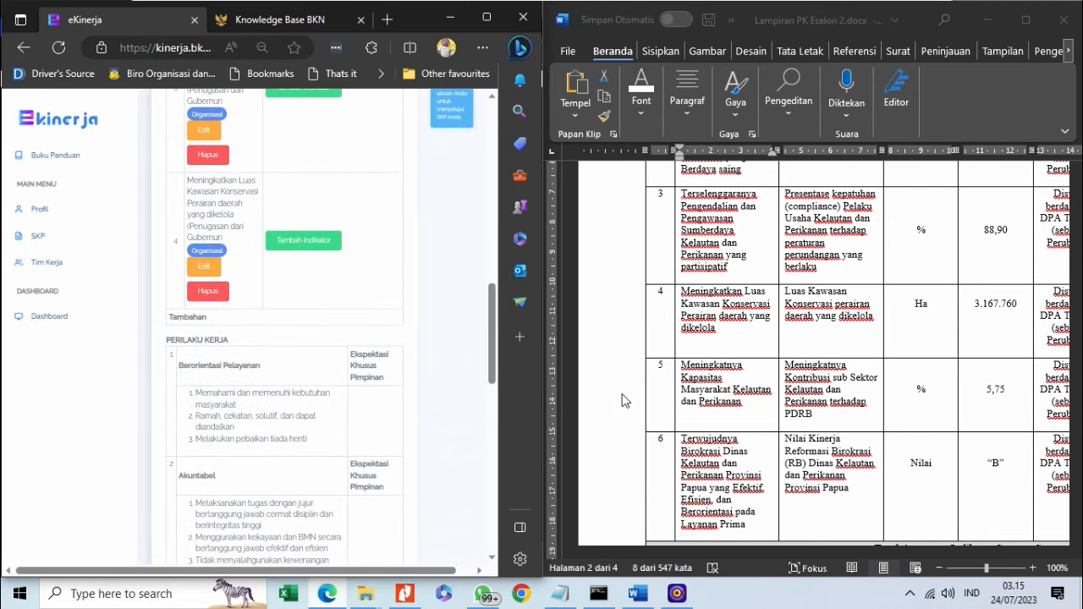
Copy the row 5 strategic goal "Meningkatnya Kapasitas Masyarakat Kelautan dan Perikanan" from the Word table.
scroll(664, 390, down, 3)
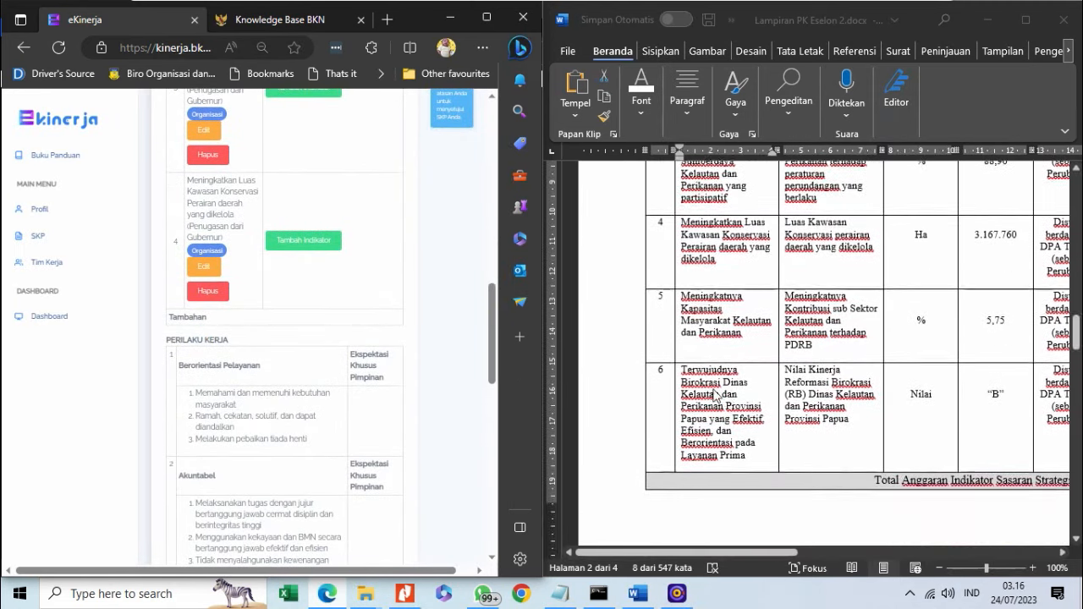
drag(685, 310, 749, 329)
key(ctrl+c)
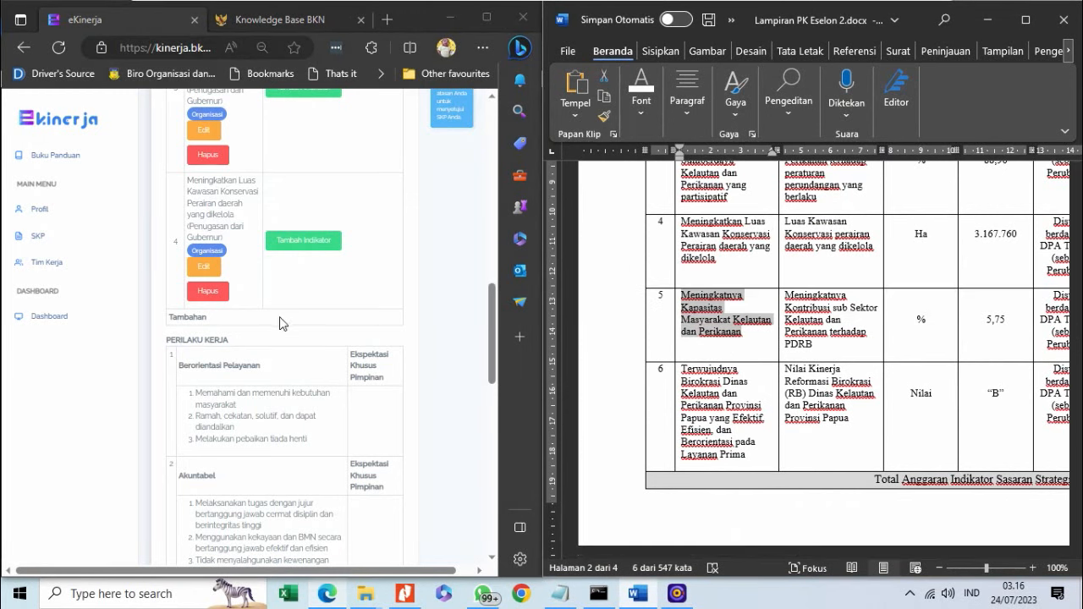
Start a fifth RHK in eKinerja classified Organisasi - tertaut di Unit Organisasi, with unit DINAS KELAUTAN DAN PERIKANAN and type Utama.
scroll(282, 309, up, 5)
scroll(282, 309, up, 5)
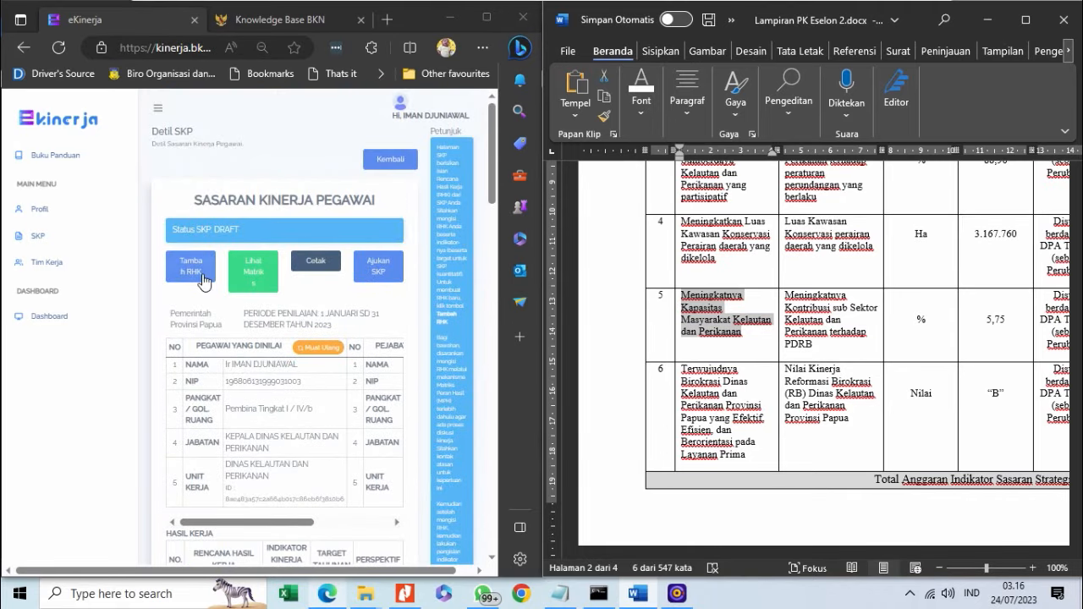
click(202, 276)
click(201, 166)
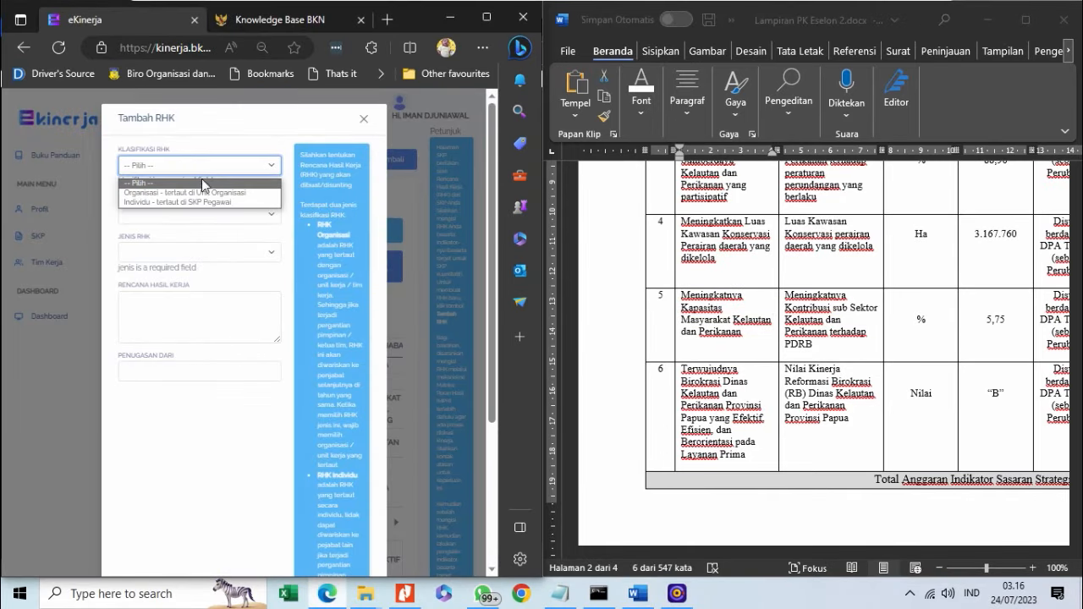
click(205, 193)
click(203, 205)
click(208, 222)
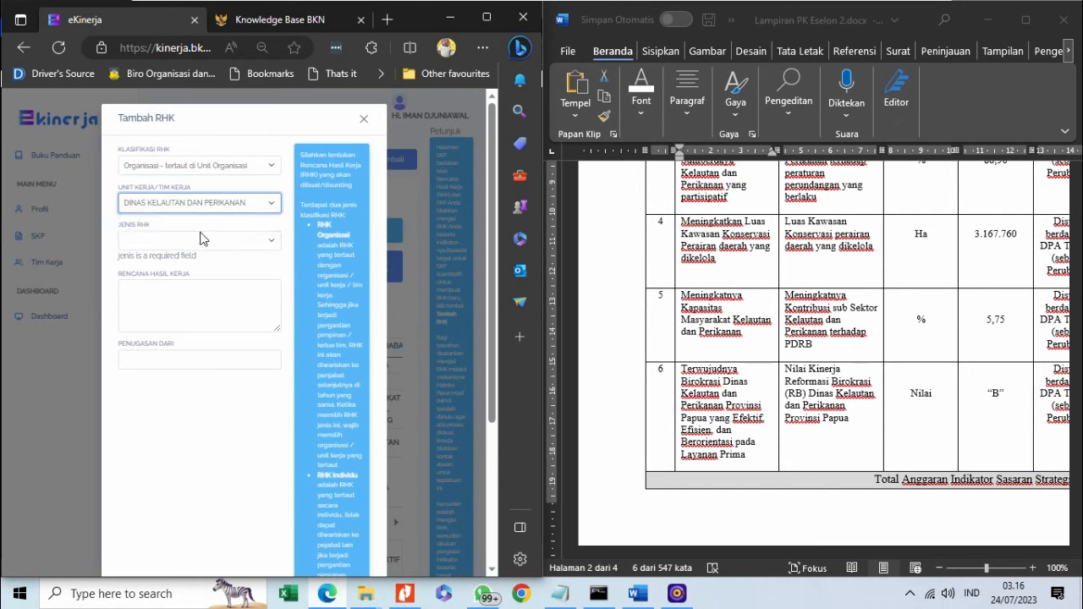
click(203, 239)
click(204, 265)
click(212, 247)
click(208, 258)
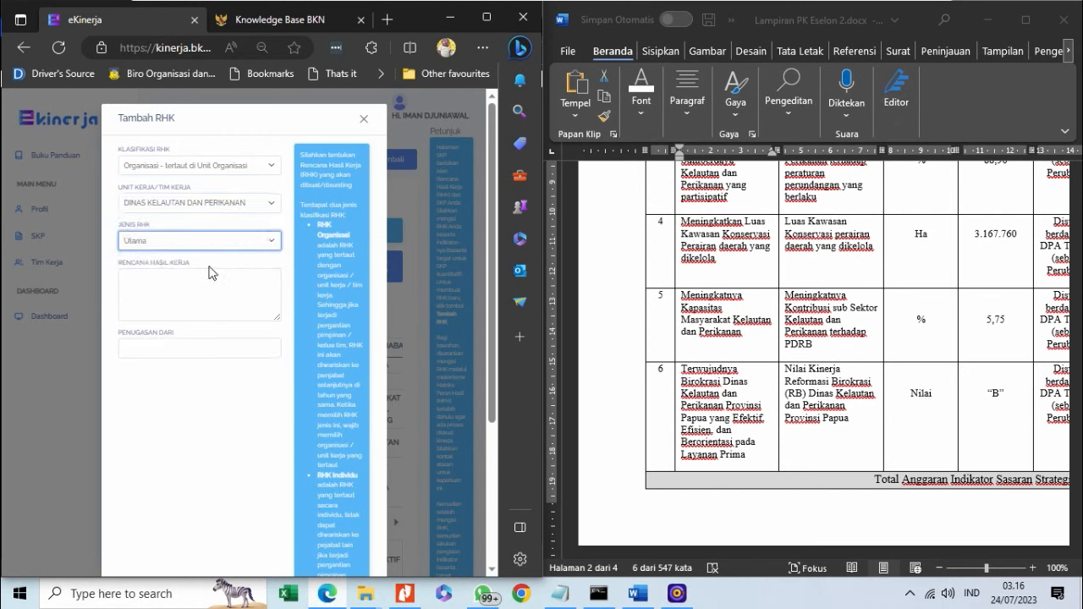
Paste the row 5 goal into Rencana Hasil Kerja, set Penugasan Dari to "Gubernur" and save the RHK, checking the Utama list.
click(206, 277)
key(ctrl+v)
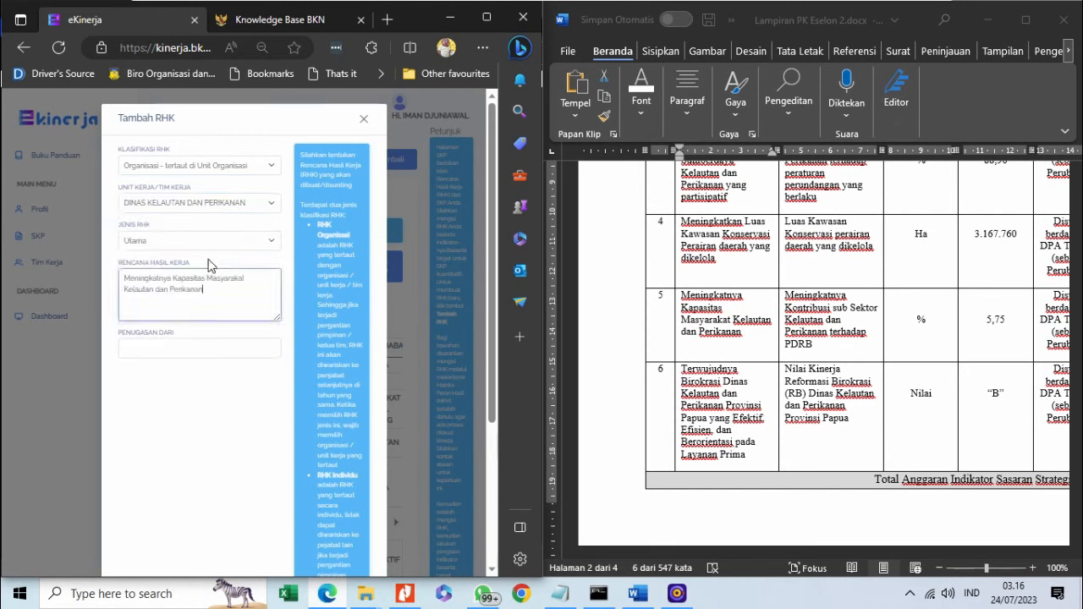
click(195, 347)
click(190, 398)
scroll(191, 391, down, 5)
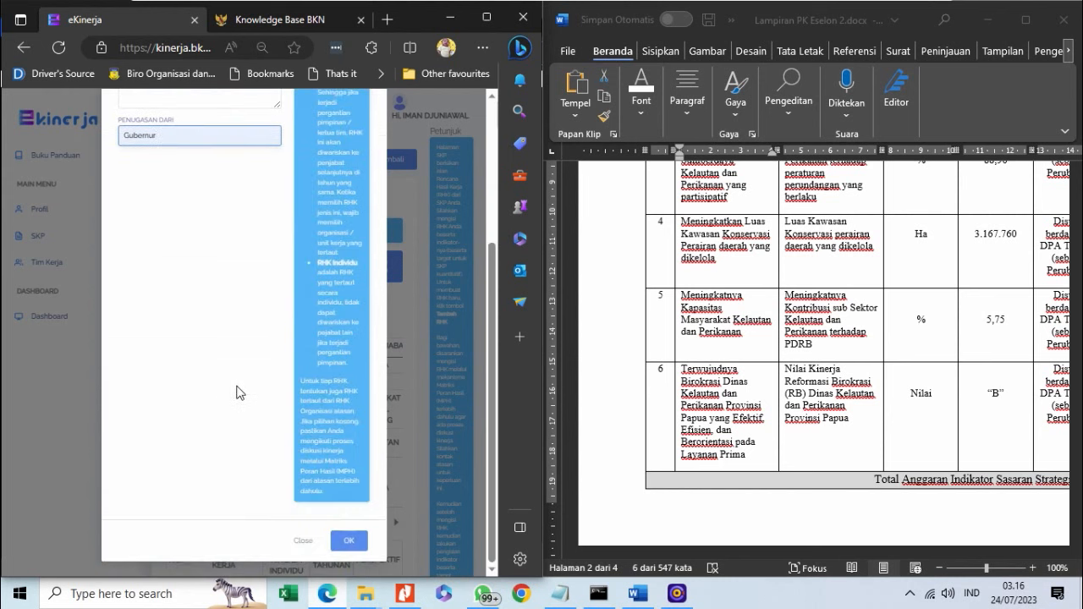
click(335, 529)
scroll(271, 359, down, 10)
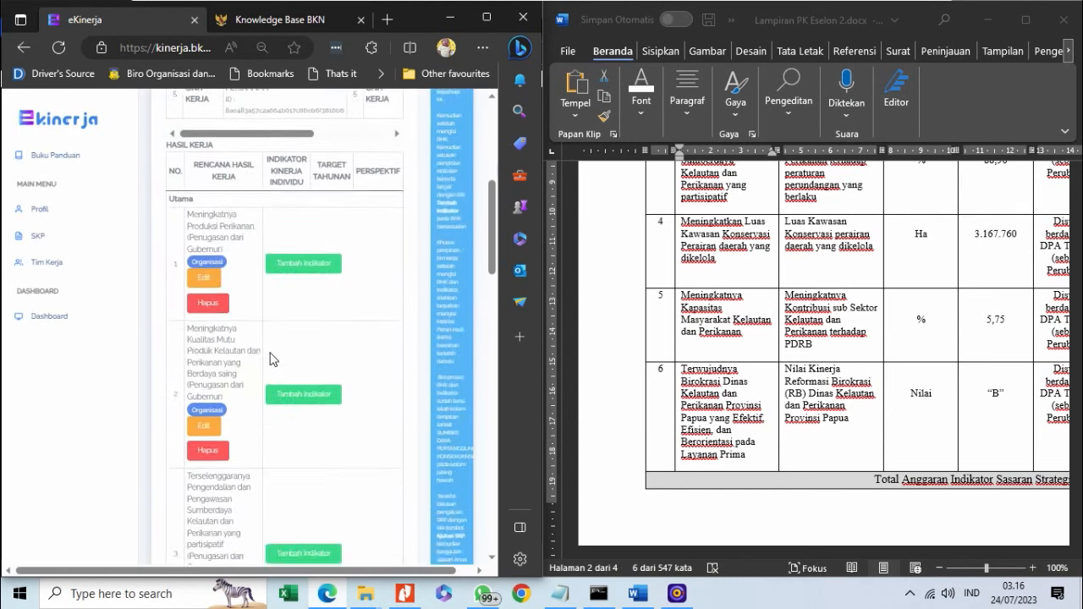
scroll(270, 359, down, 3)
scroll(271, 359, up, 2)
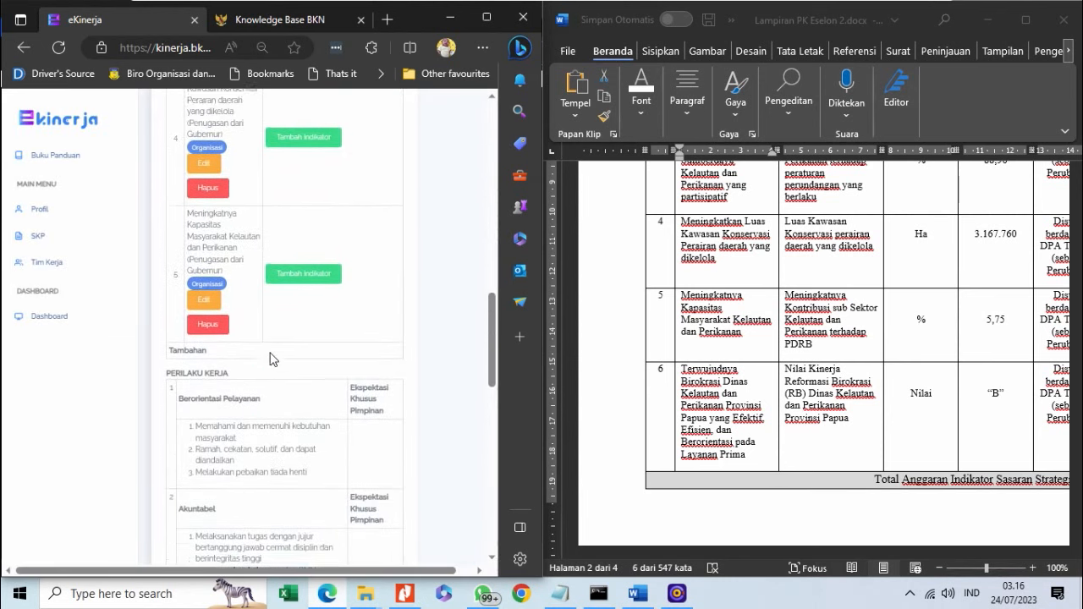
Try to copy the row 6 strategic goal beginning "Terwujudnya Birokrasi Dinas Kelautan dan Perikanan Provinsi Papua" from the Word table.
click(700, 384)
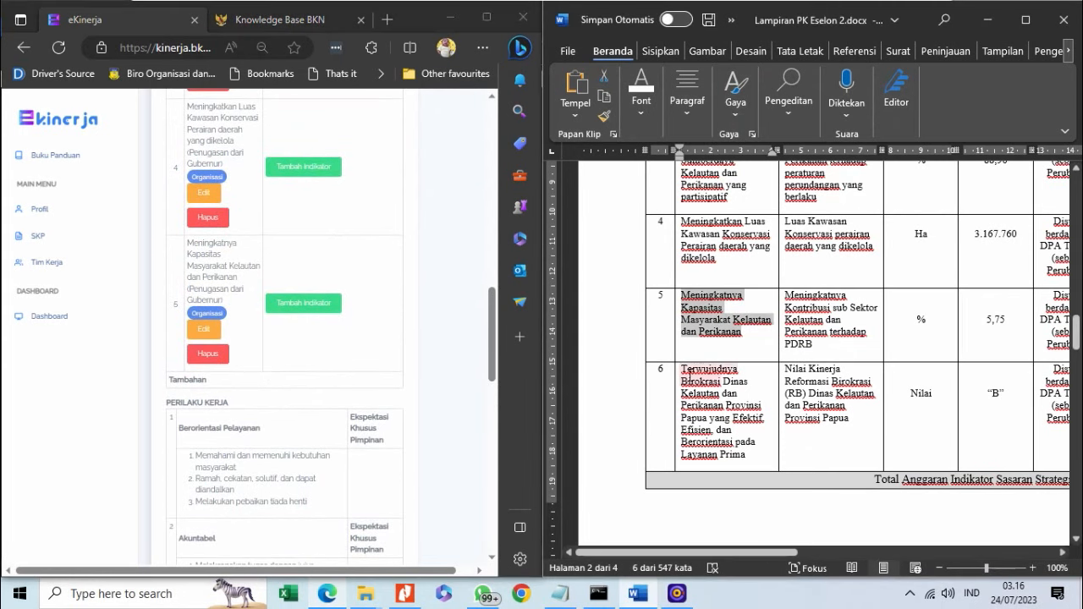
drag(686, 370, 736, 461)
right_click(735, 461)
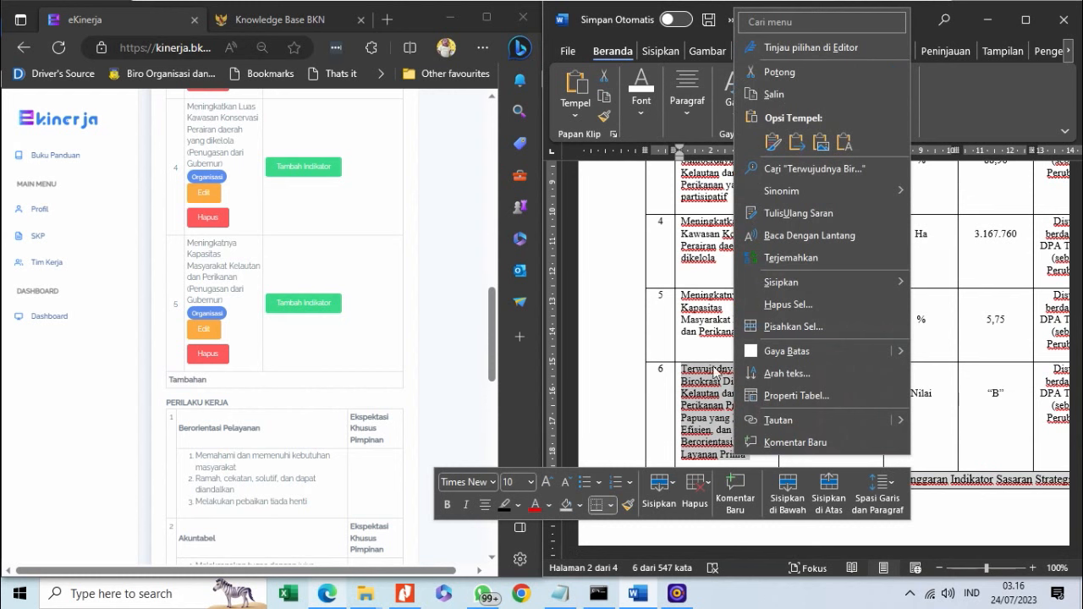
click(772, 94)
Start a sixth RHK in eKinerja classified Organisasi - tertaut di Unit Organisasi, with unit DINAS KELAUTAN DAN PERIKANAN and type Utama.
scroll(278, 364, up, 4)
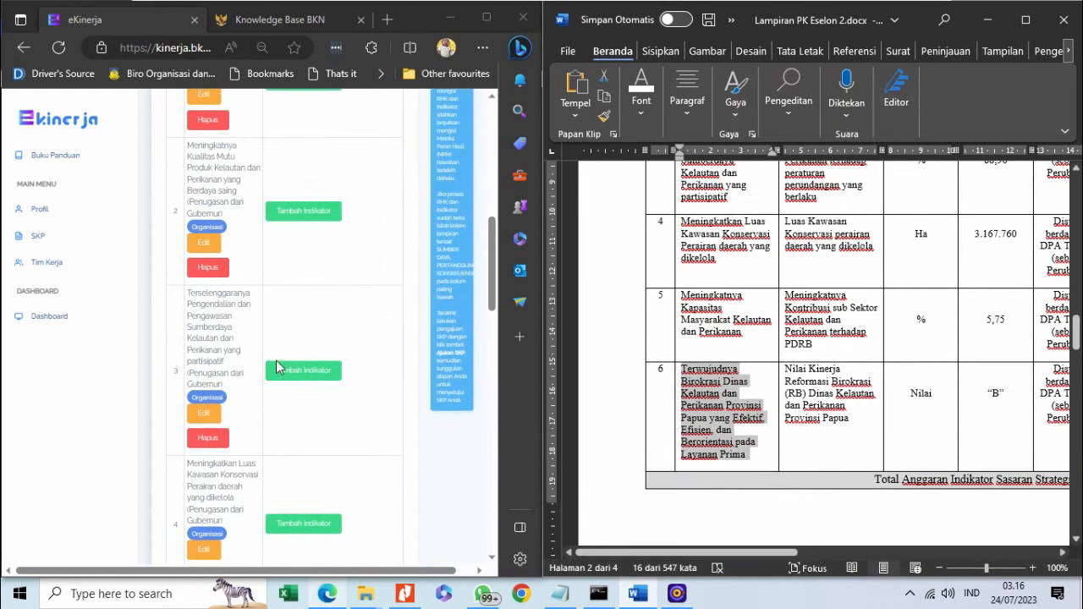
scroll(278, 370, up, 5)
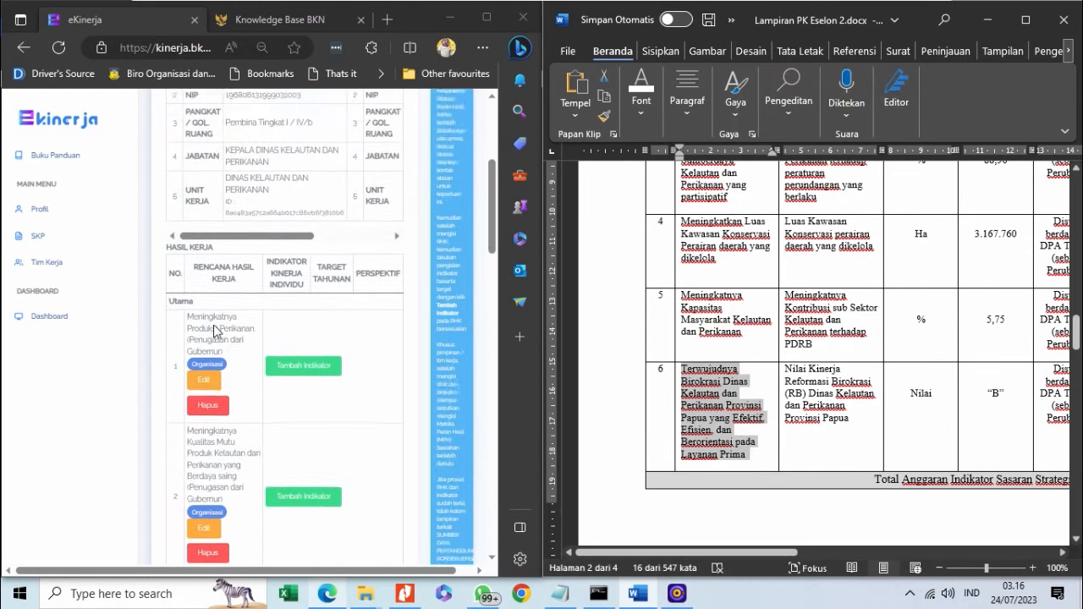
scroll(216, 330, up, 5)
click(208, 258)
click(211, 171)
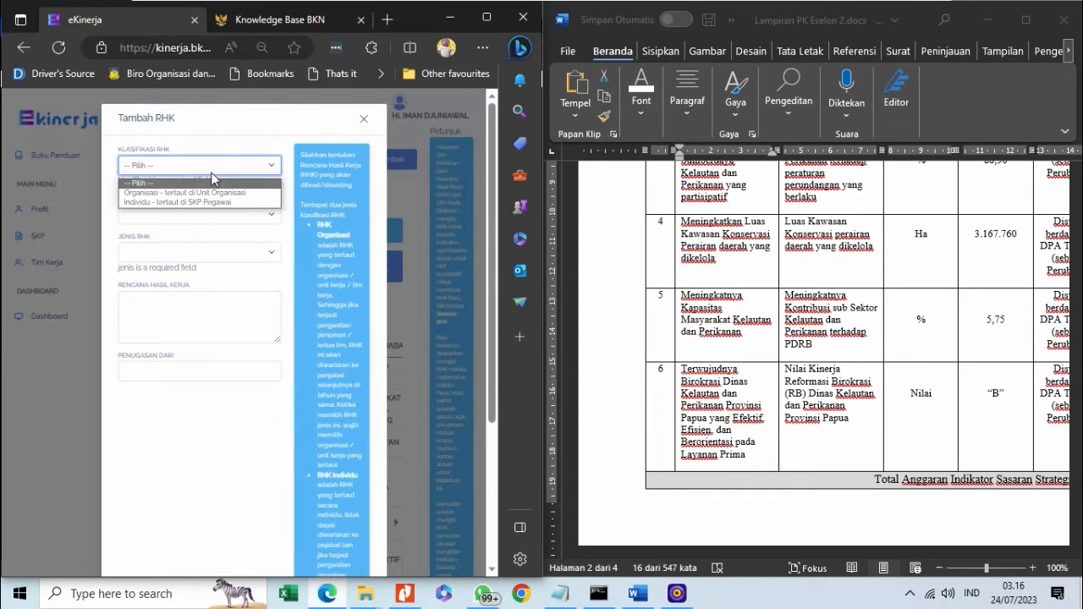
click(209, 192)
click(202, 207)
click(202, 229)
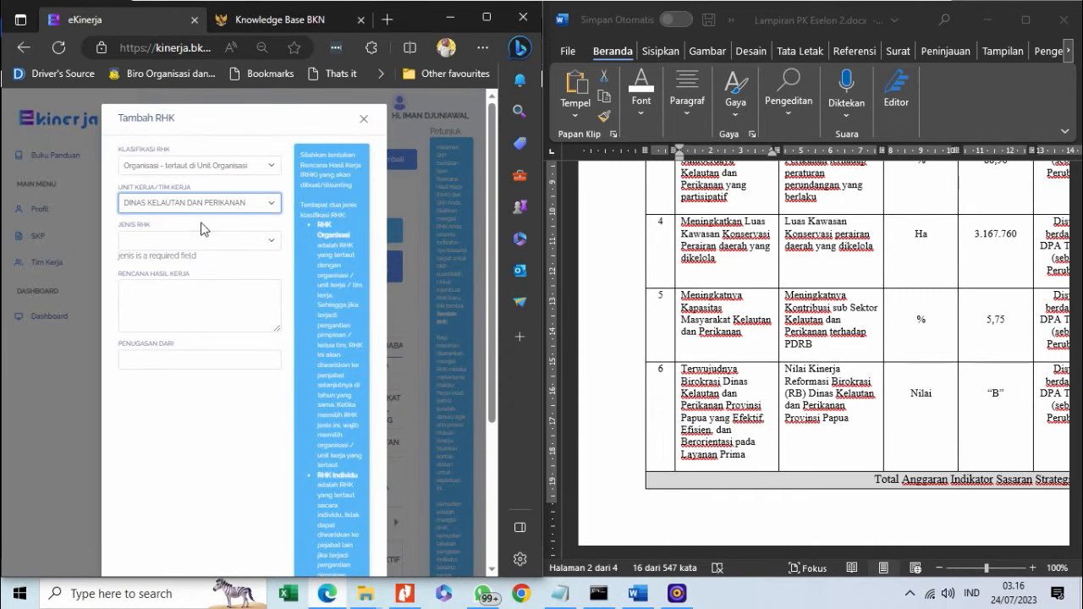
click(201, 240)
click(201, 256)
Paste "Meningkatnya Kapasitas Masyarakat Kelautan dan Perikanan" into the sixth RHK's Rencana Hasil Kerja, set Penugasan Dari to "Gubernur" and save it.
click(196, 301)
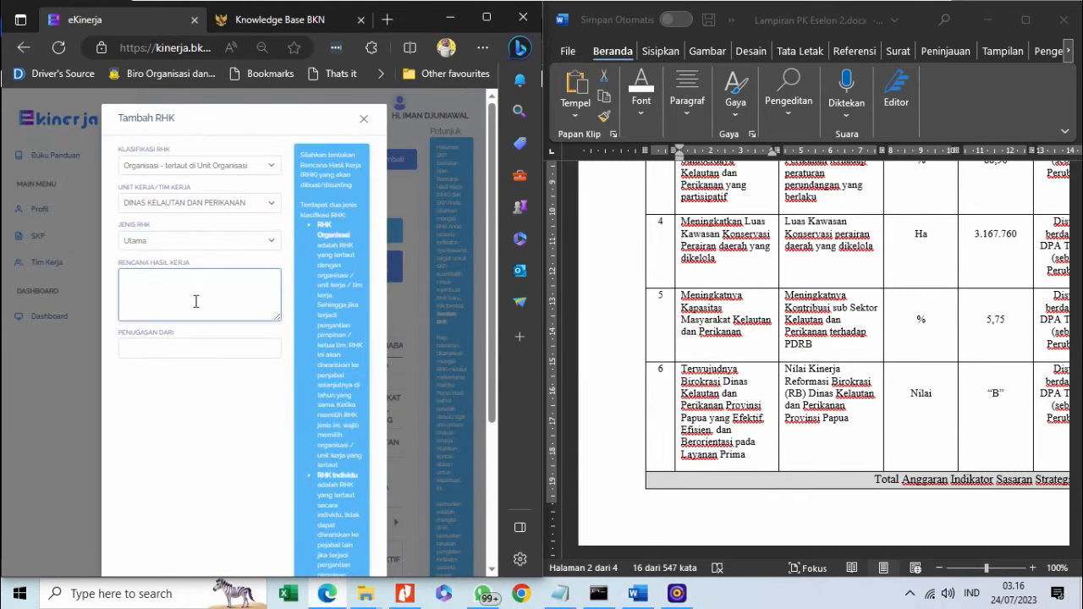
key(ctrl+v)
click(189, 349)
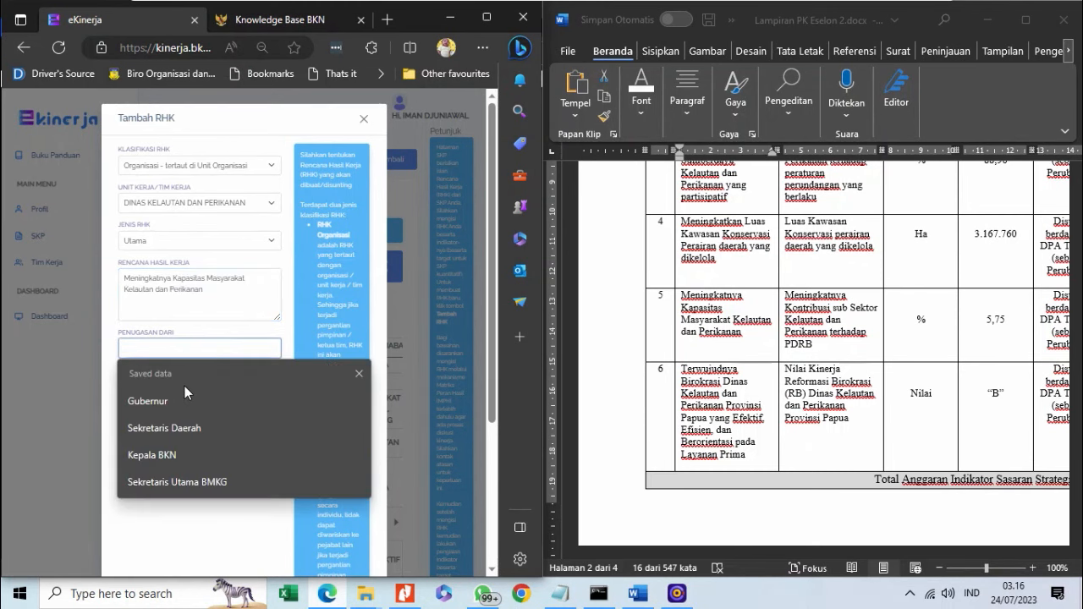
click(186, 388)
scroll(188, 388, down, 3)
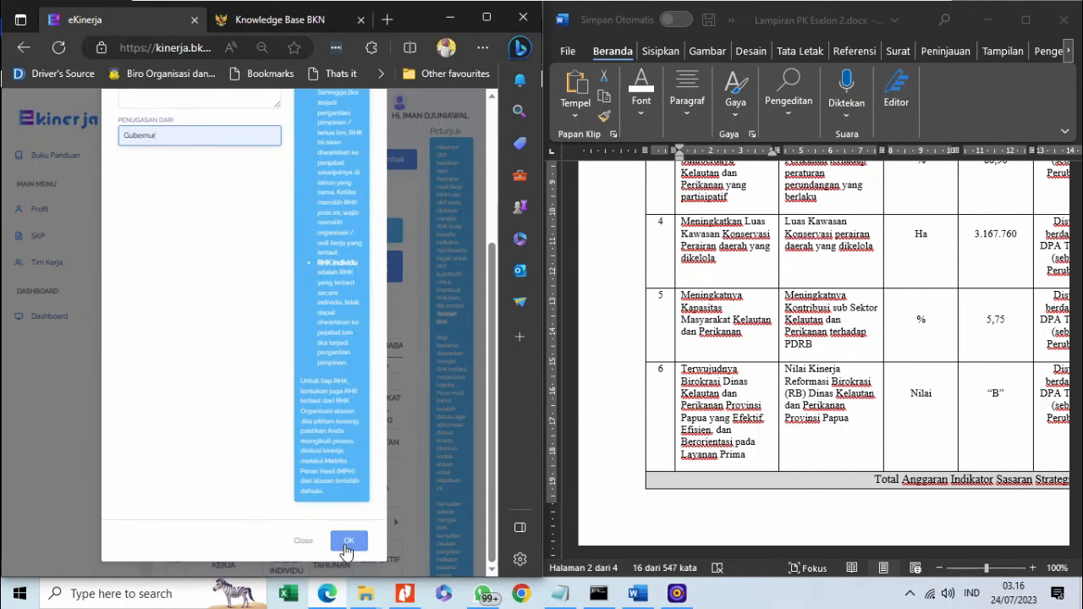
click(347, 542)
scroll(292, 375, down, 2)
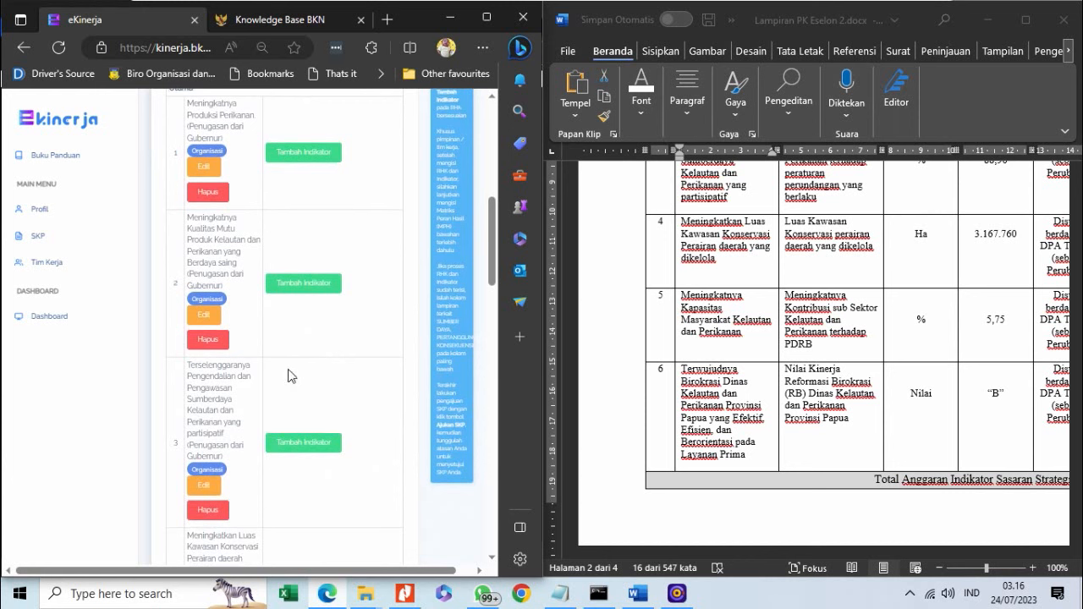
scroll(288, 376, down, 5)
Review the row 1 performance indicators in Word and start adding an indicator to the first RHK, "Meningkatnya Produksi Perikanan".
scroll(283, 380, up, 8)
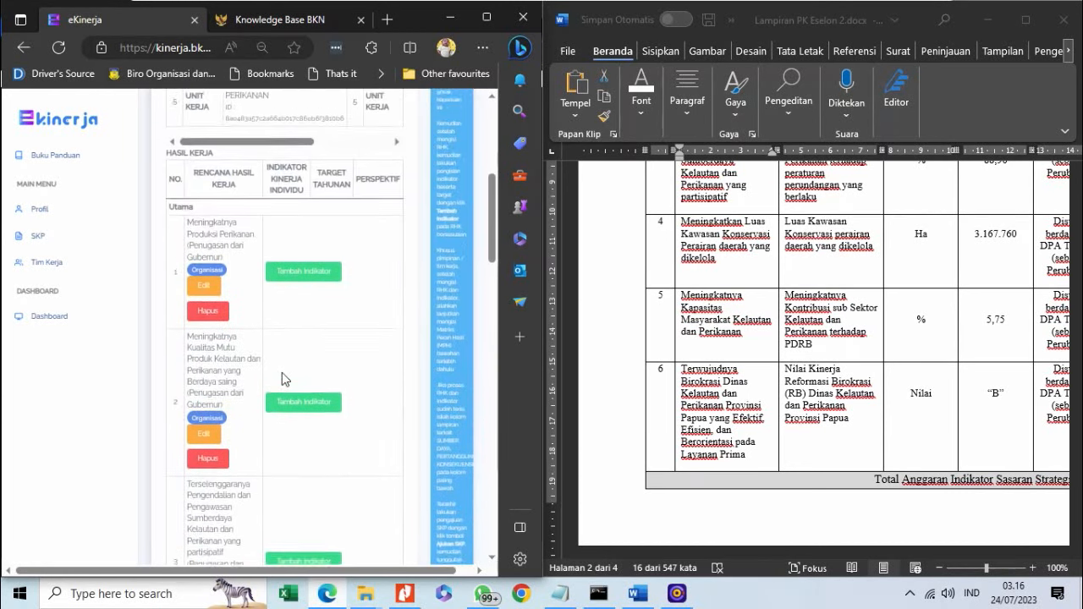
scroll(281, 373, up, 1)
scroll(753, 359, up, 8)
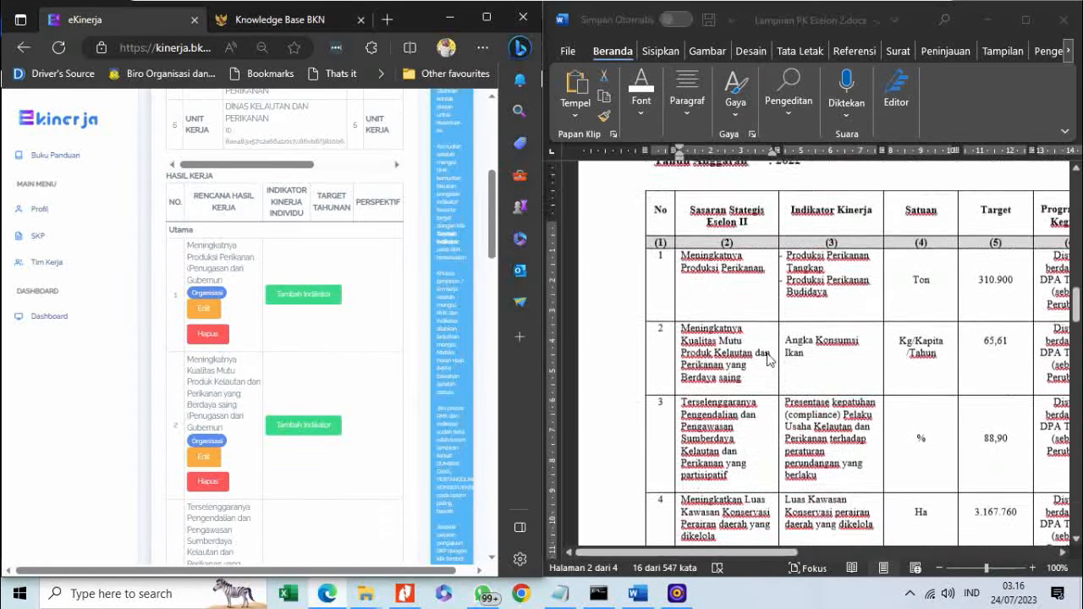
scroll(763, 362, down, 1)
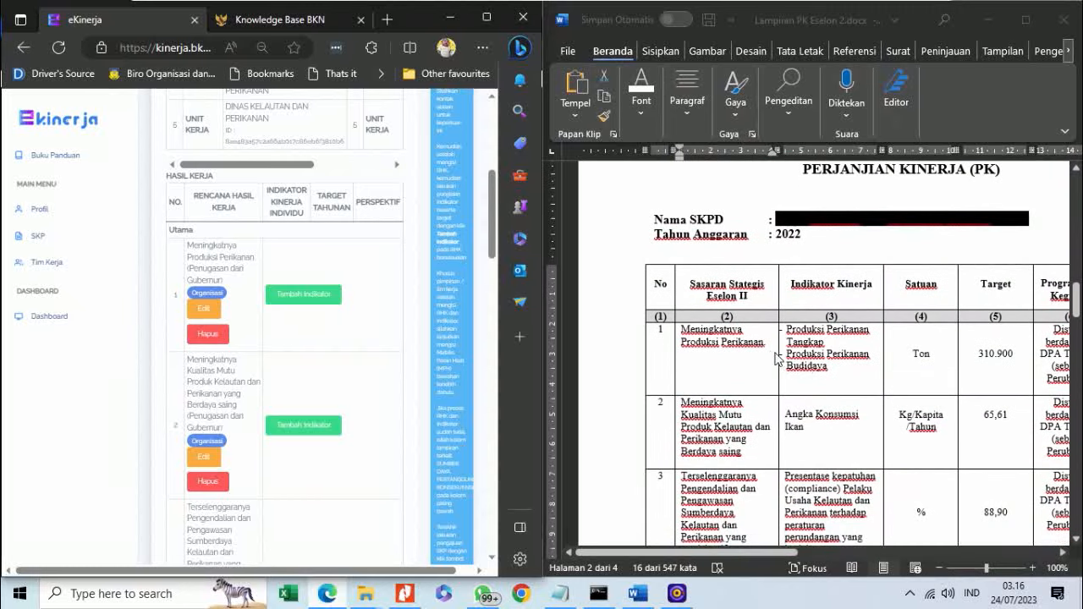
click(802, 361)
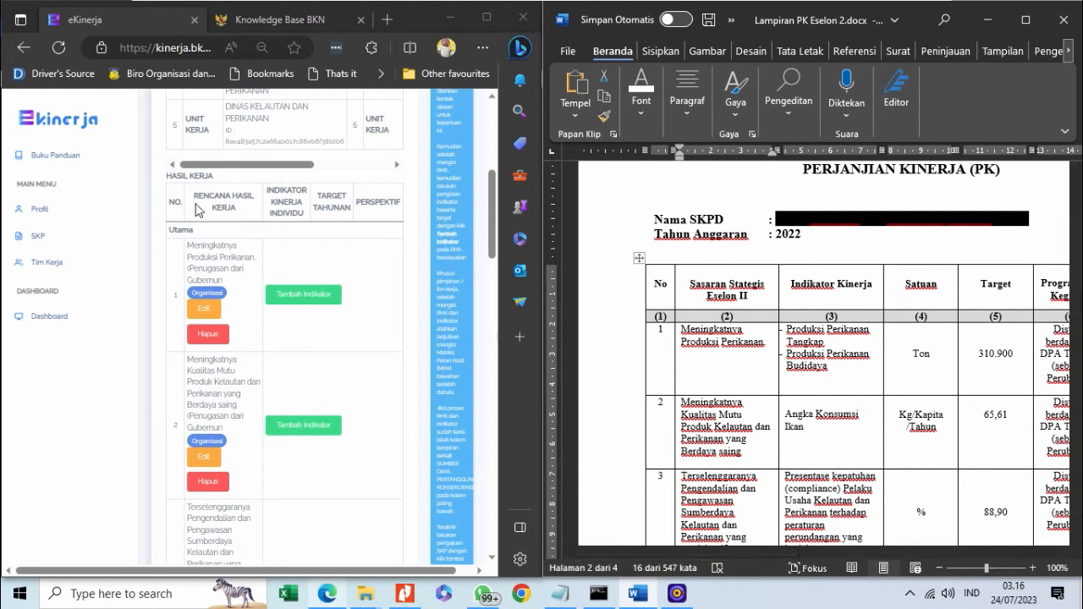
click(320, 303)
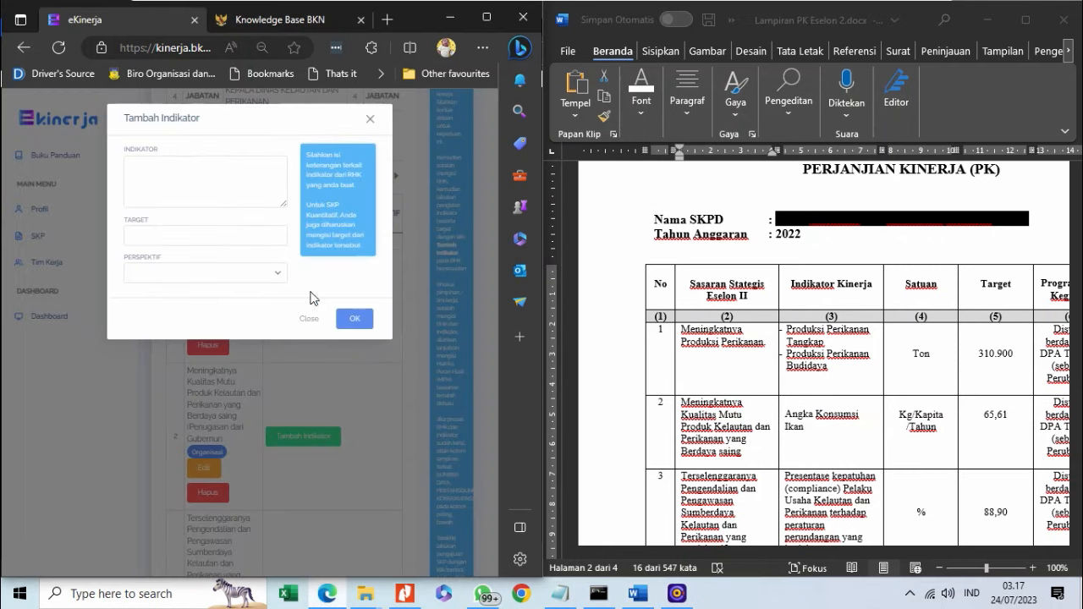
click(204, 164)
Try to copy the first row 1 indicator, "Produksi Perikanan Tangkap", from the Indikator Kinerja column in Word.
click(787, 332)
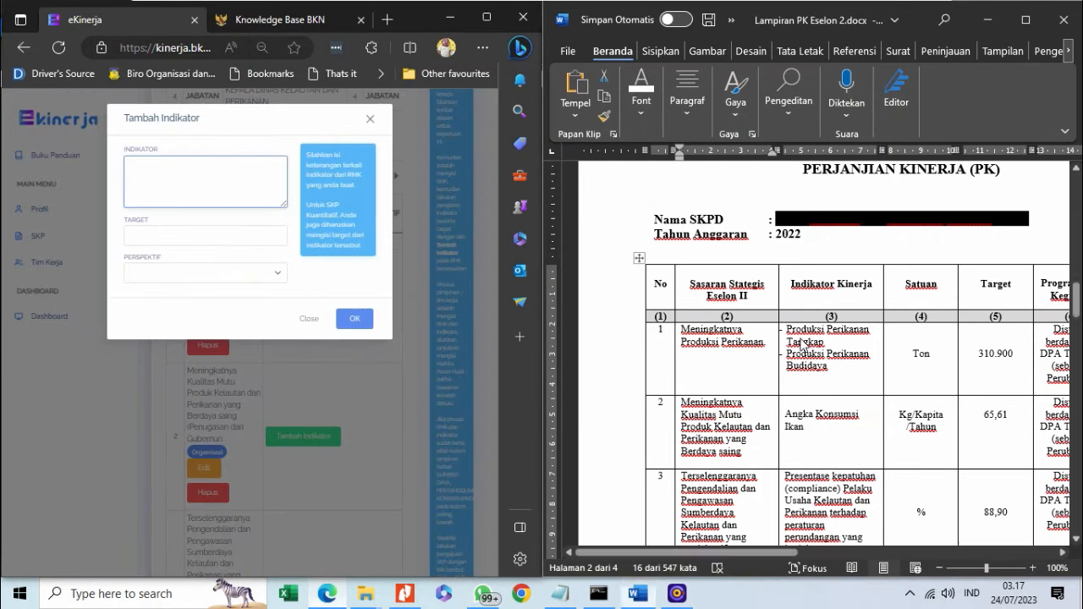
mouse_move(787, 330)
mouse_down()
mouse_move(819, 335)
mouse_move(841, 370)
mouse_move(788, 356)
mouse_move(775, 333)
mouse_move(788, 333)
mouse_up()
click(840, 371)
click(789, 333)
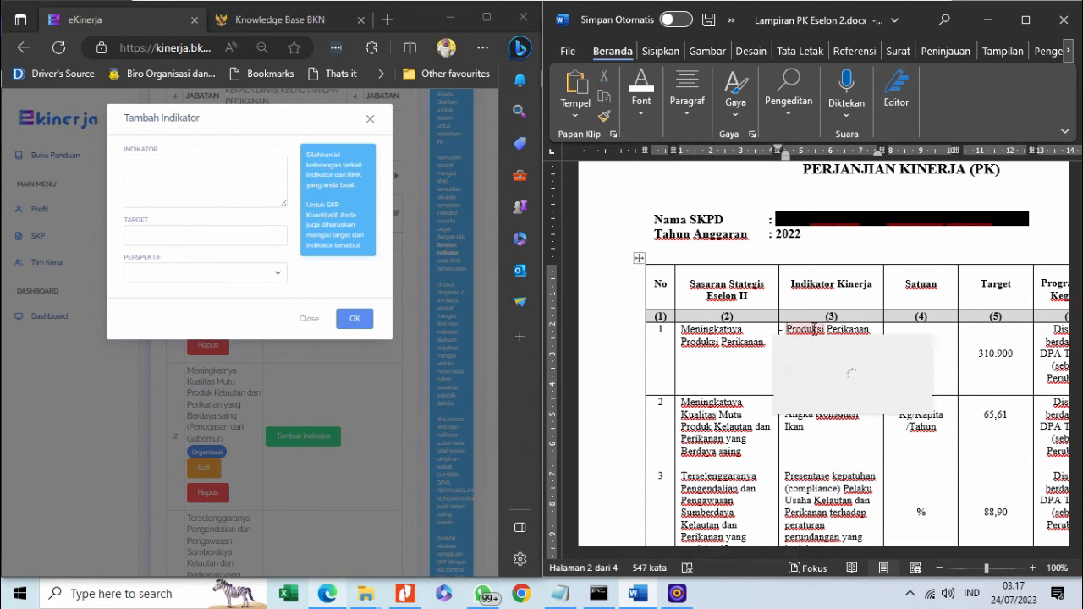
click(760, 332)
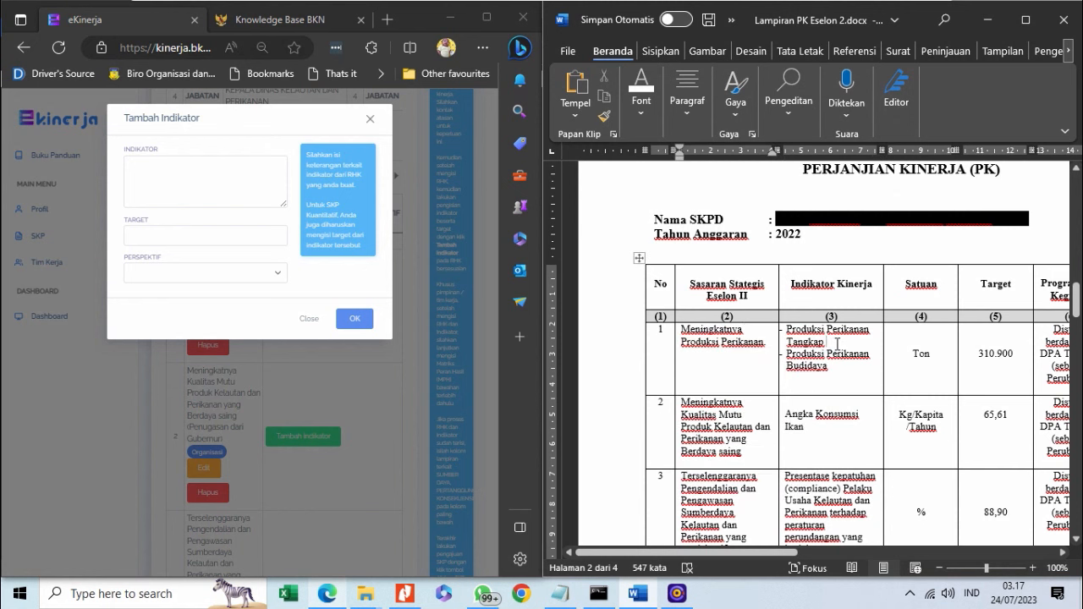
drag(826, 342, 794, 326)
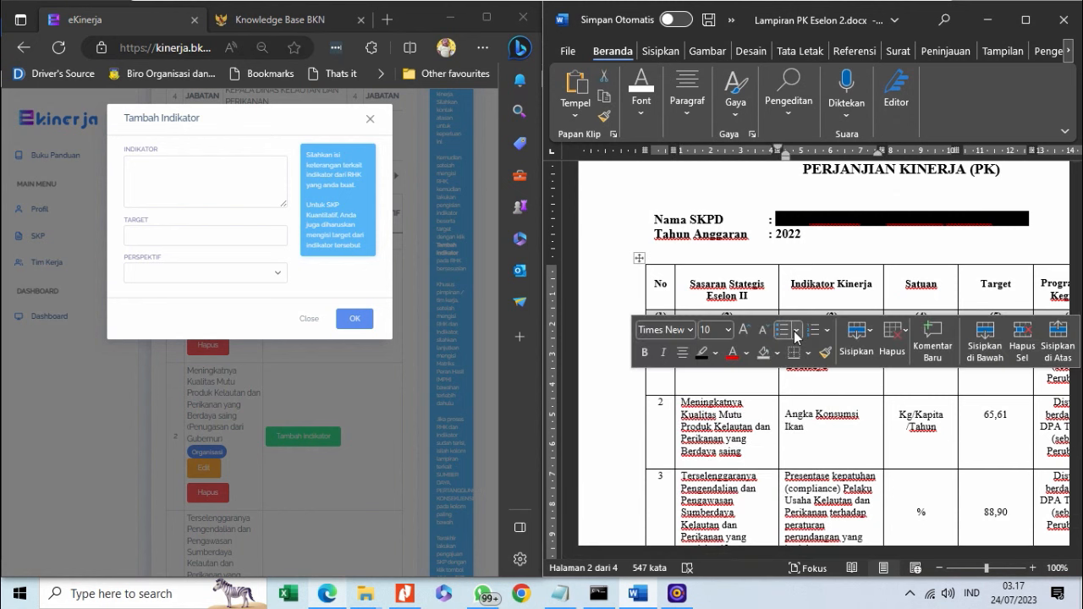
key(ctrl+c)
Paste the clipboard text "Meningkatnya Kapasitas Masyarakat Kelautan dan Perikanan" into the new indicator's Indikator field in eKinerja.
click(230, 190)
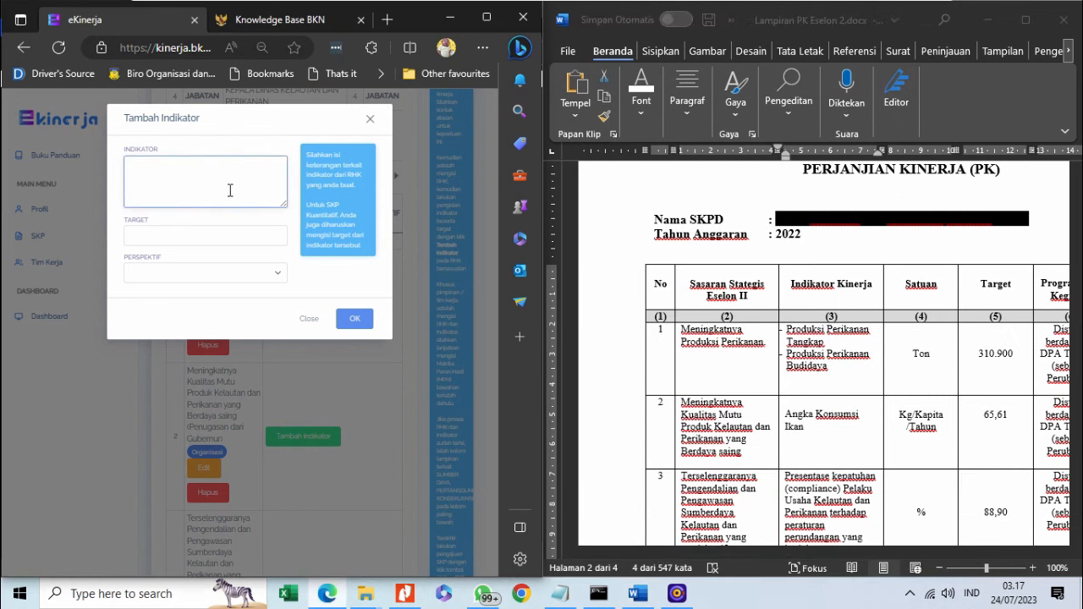
key(ctrl+v)
click(221, 235)
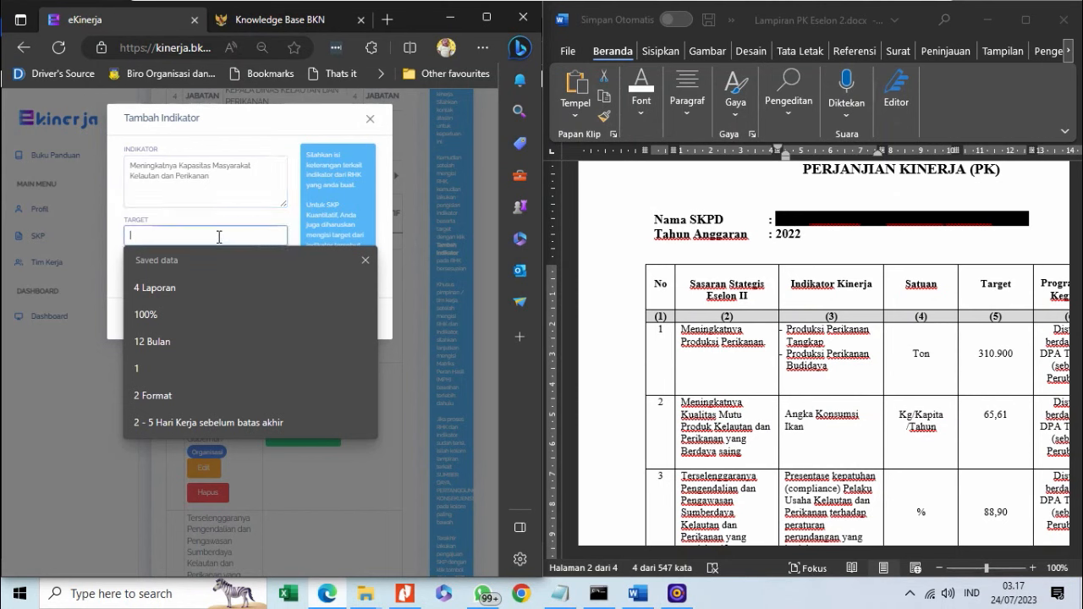
Copy the row 1 target 310.900 from the Word table and paste it into the new indicator's Target field.
click(954, 347)
drag(979, 354, 1014, 356)
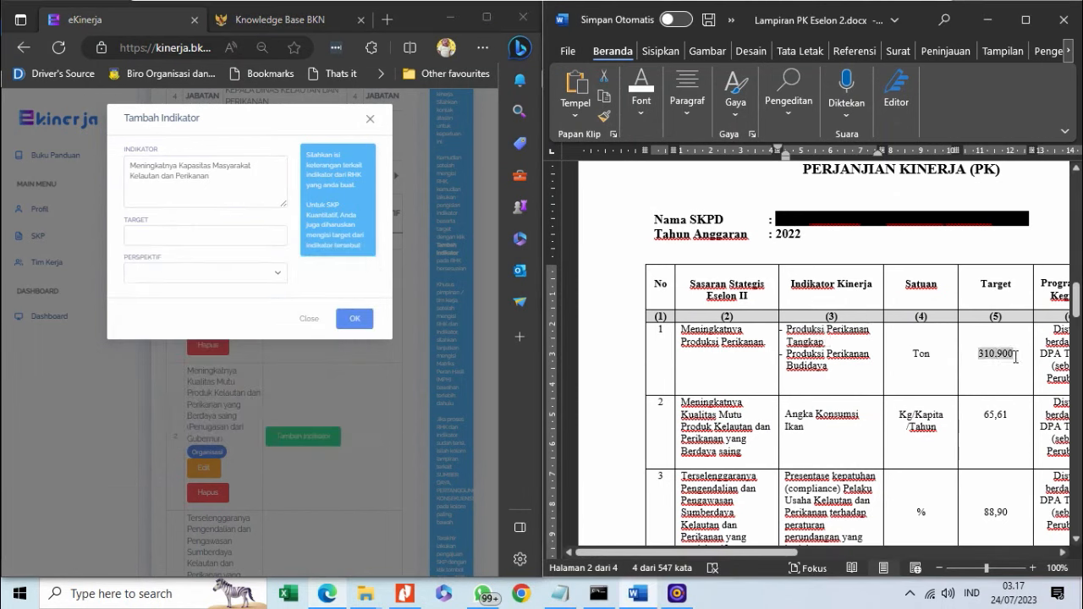
right_click(1007, 363)
click(889, 213)
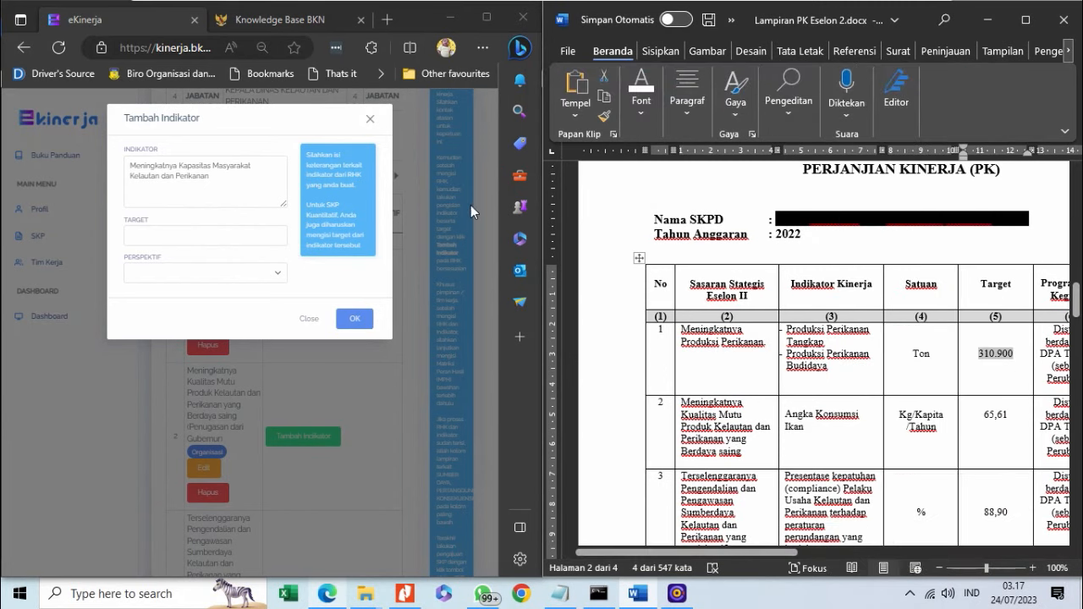
click(187, 231)
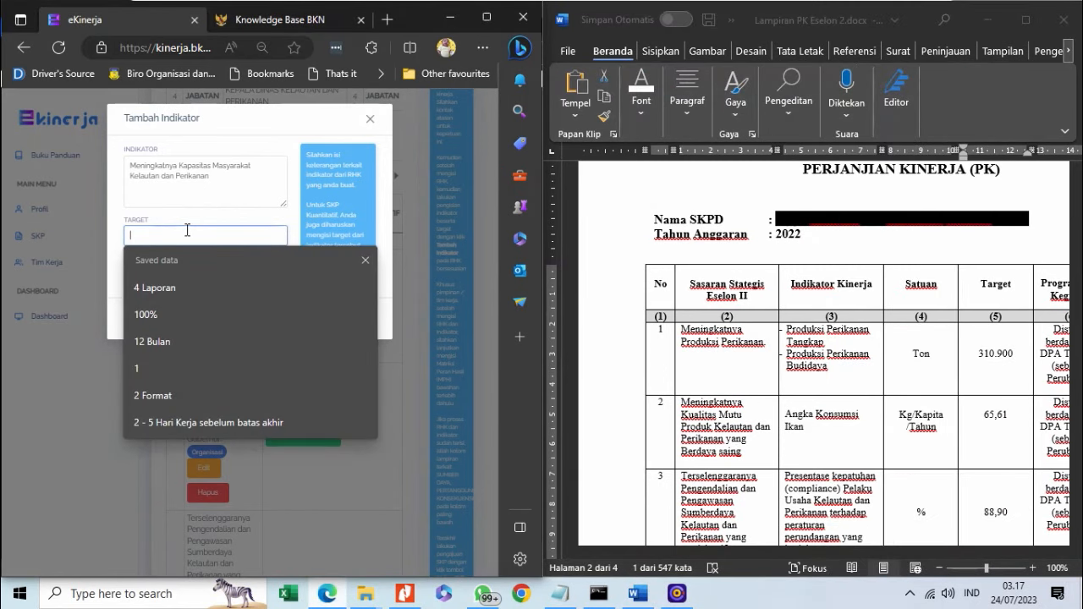
key(ctrl+v)
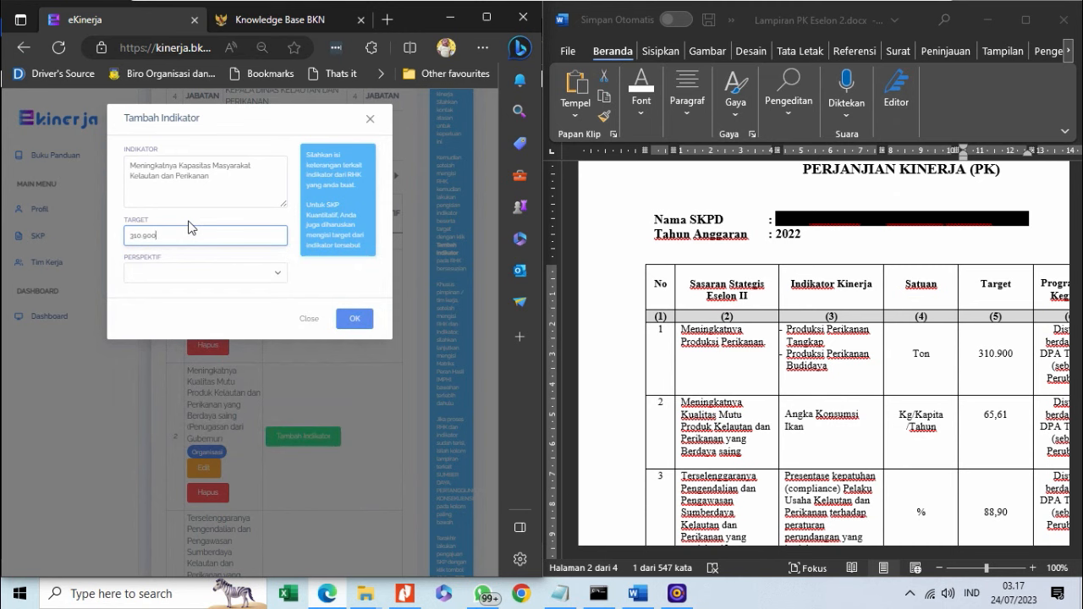
Complete the target as 310.900 Ton, set the perspective to Penerima Layanan, and save the first RHK's indicator.
click(160, 274)
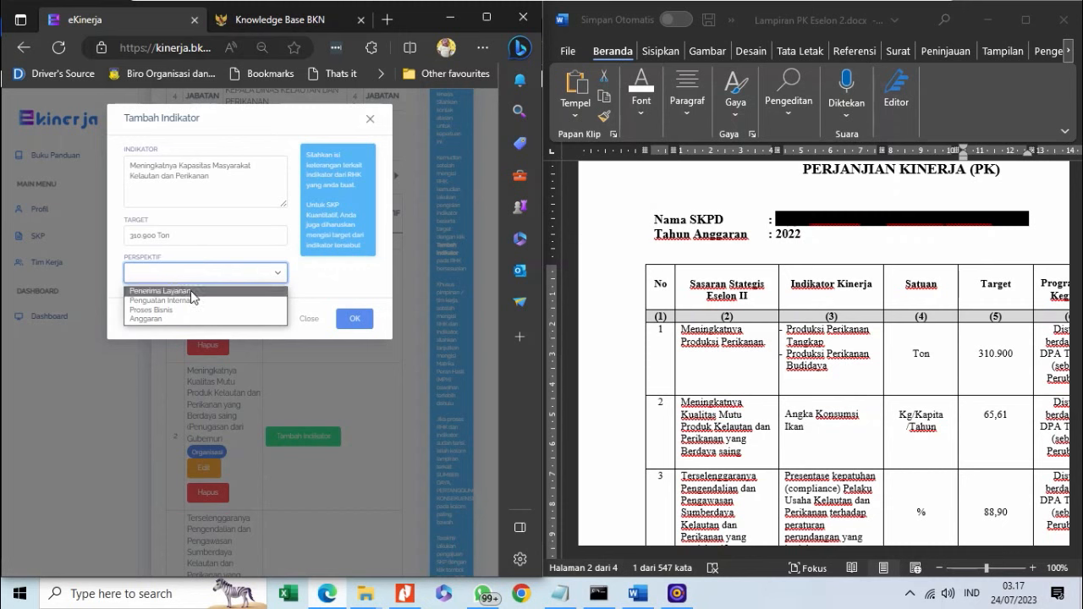
click(161, 291)
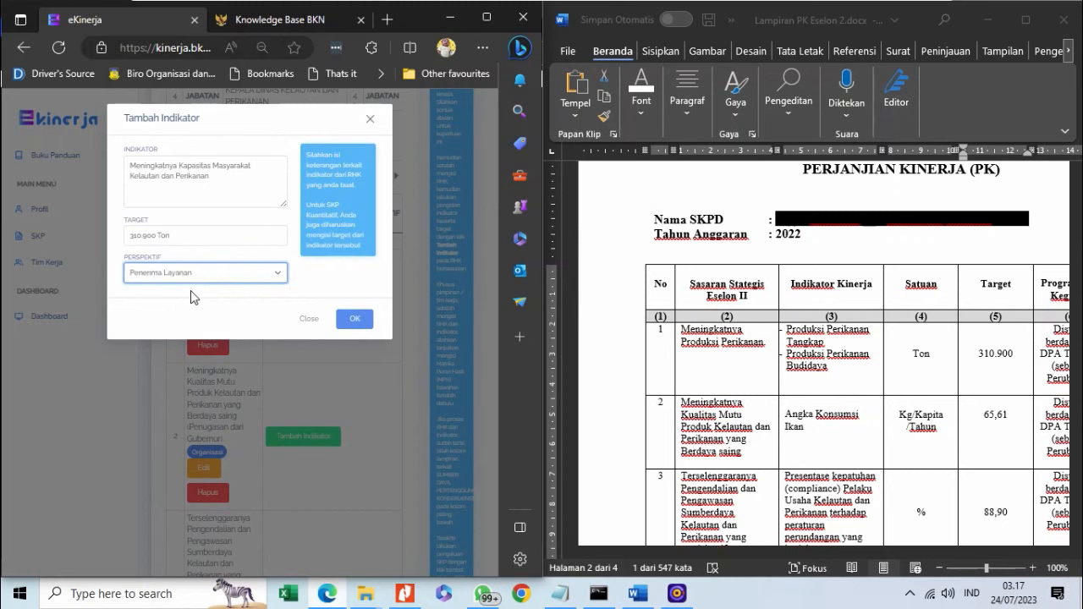
click(355, 320)
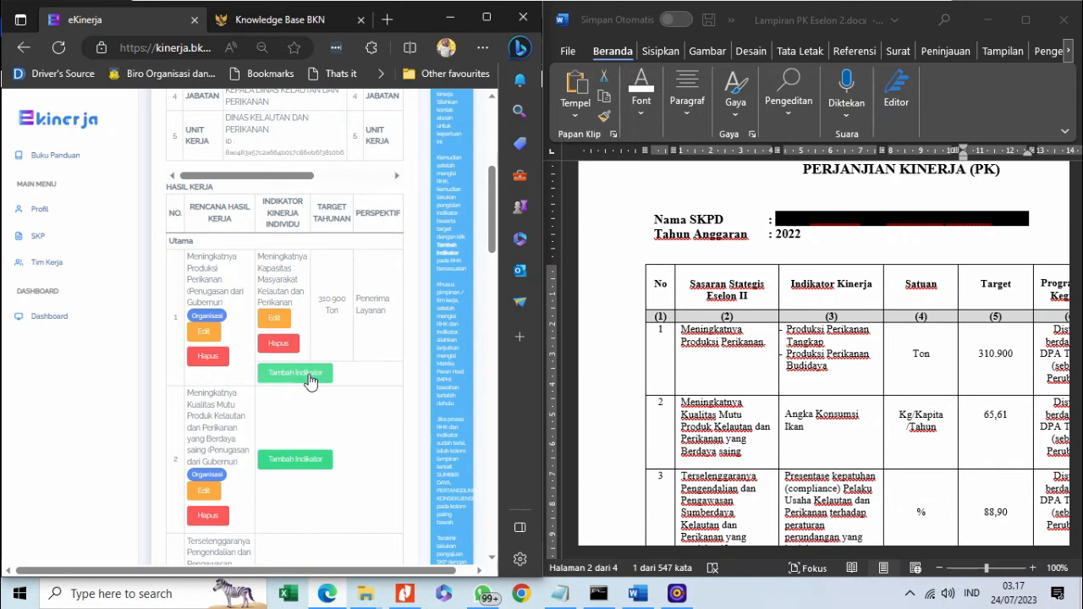
Add another indicator to the first RHK and enter 310.900 Ton as its target.
click(295, 374)
click(180, 177)
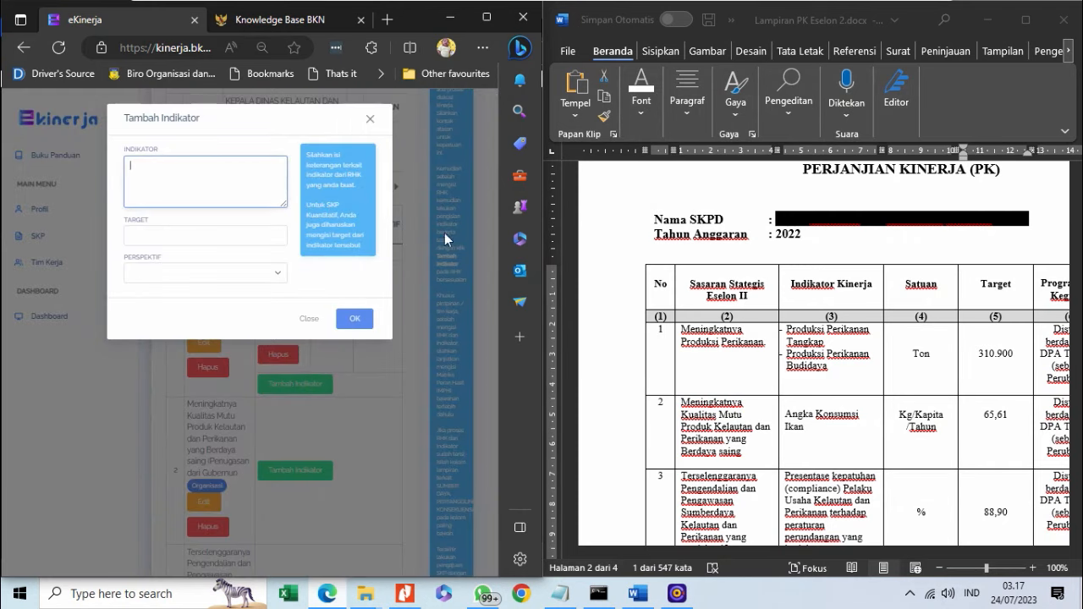
click(222, 234)
key(ctrl+v)
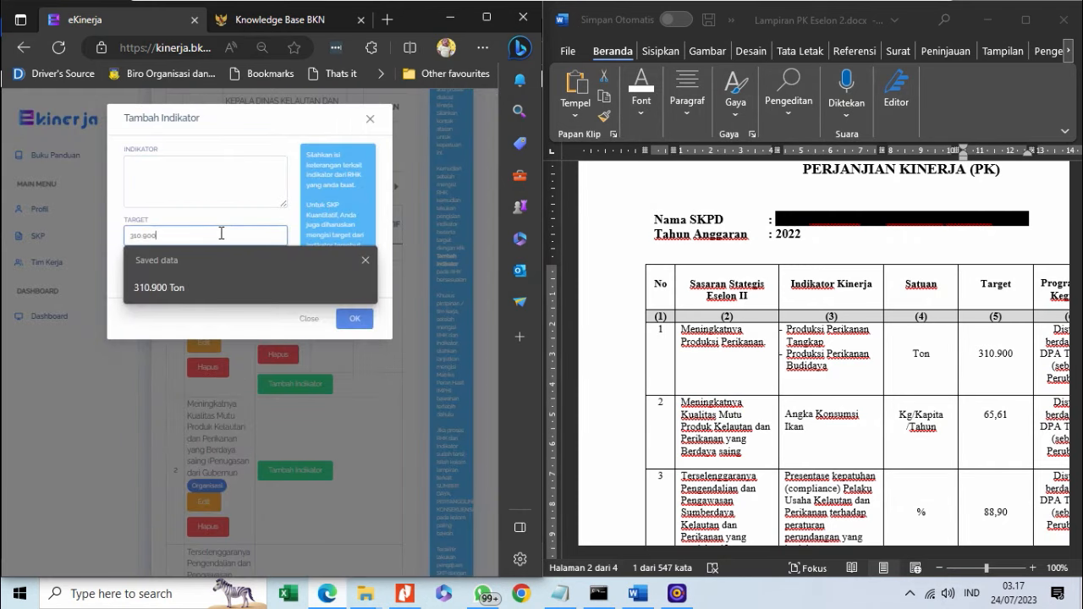
text(Ton)
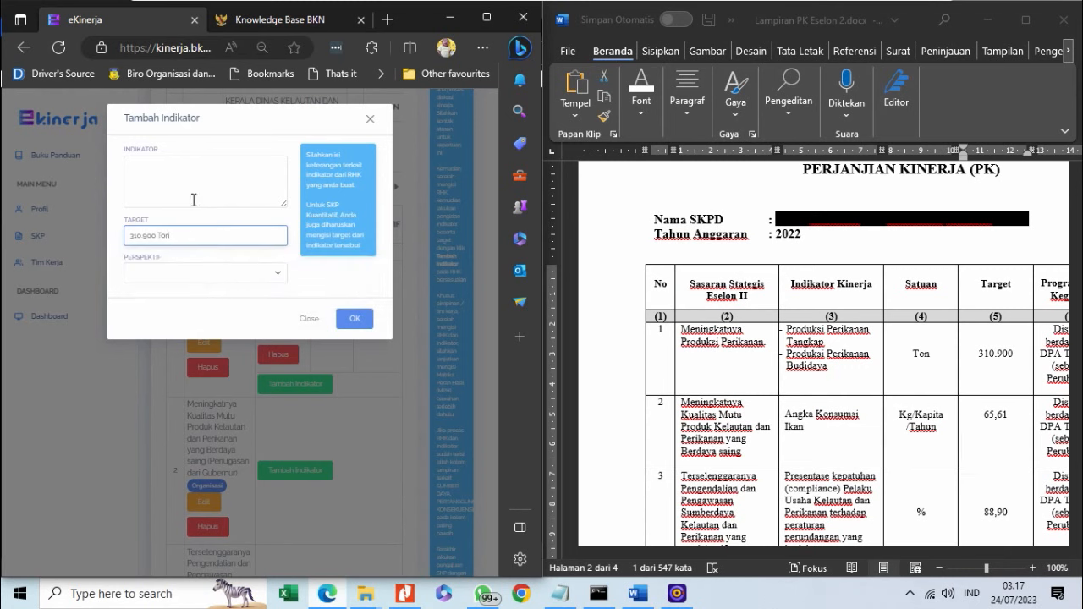
Copy "Produksi Perikanan Budidaya" from row 1 in Word into the new indicator's Indikator field in eKinerja, removing the leading dash.
click(195, 193)
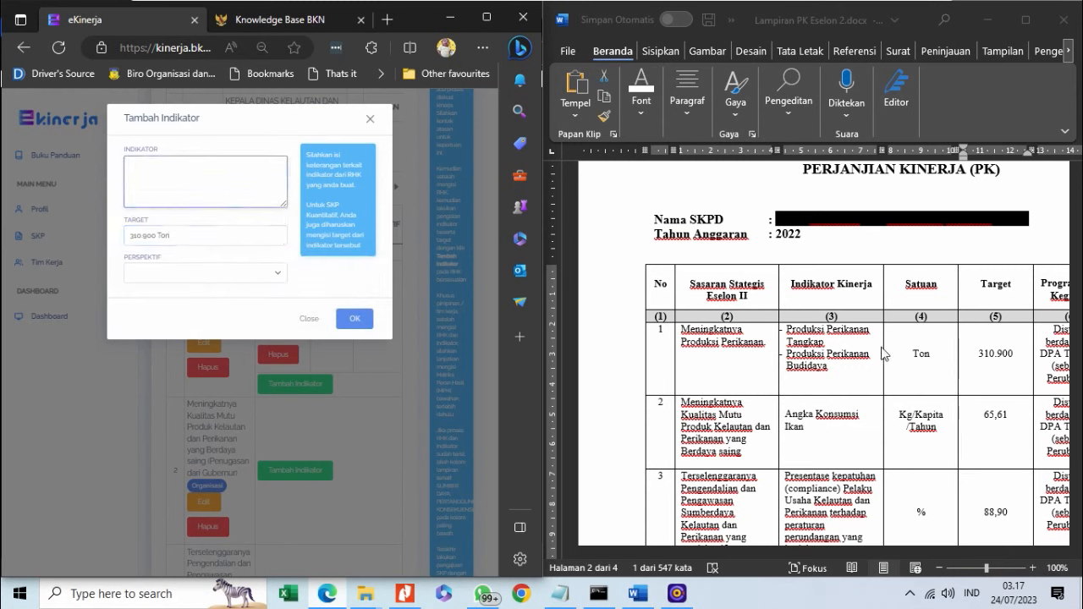
click(801, 356)
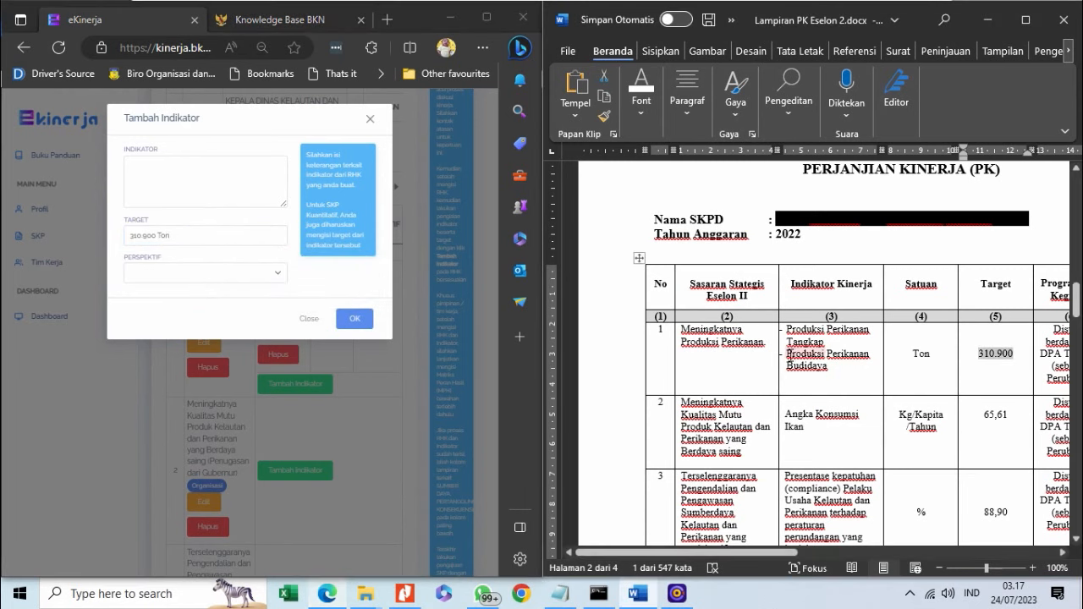
mouse_move(789, 355)
mouse_down()
mouse_move(837, 369)
mouse_move(789, 364)
mouse_up()
click(839, 371)
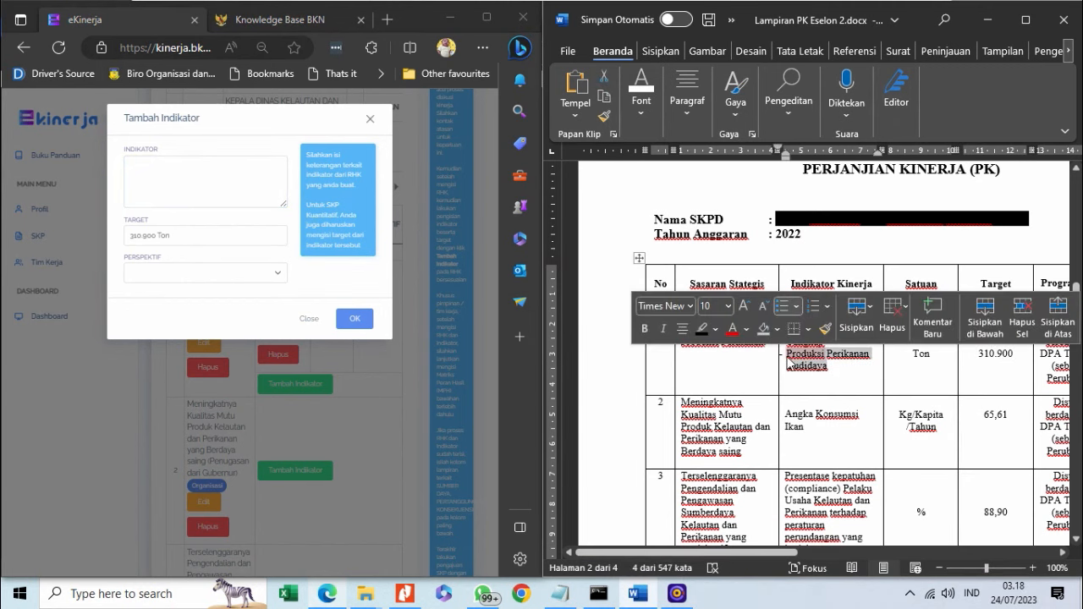
right_click(793, 358)
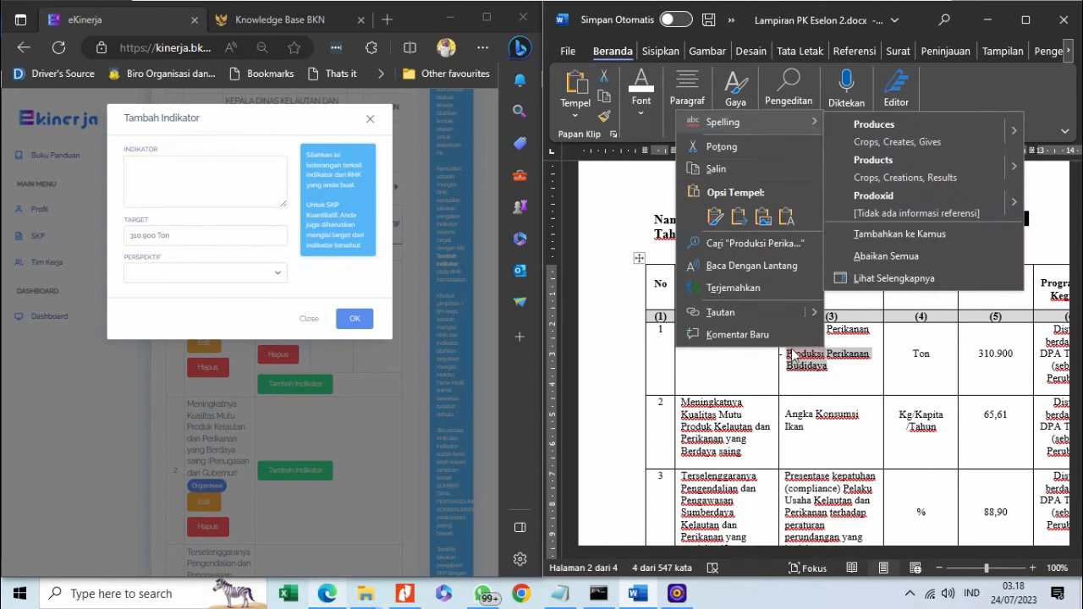
click(724, 167)
click(169, 199)
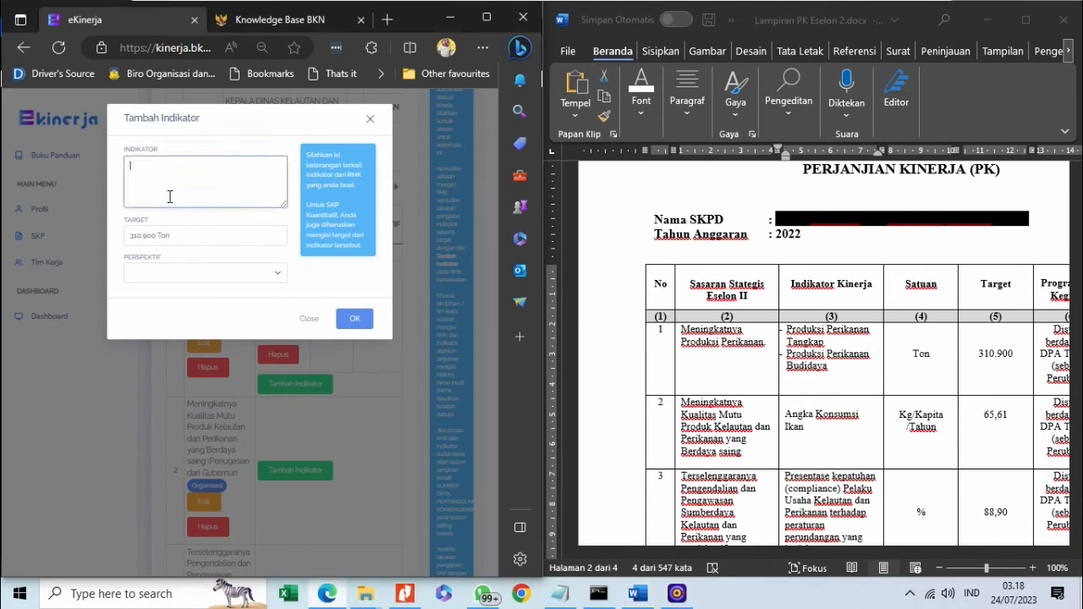
key(ctrl+v)
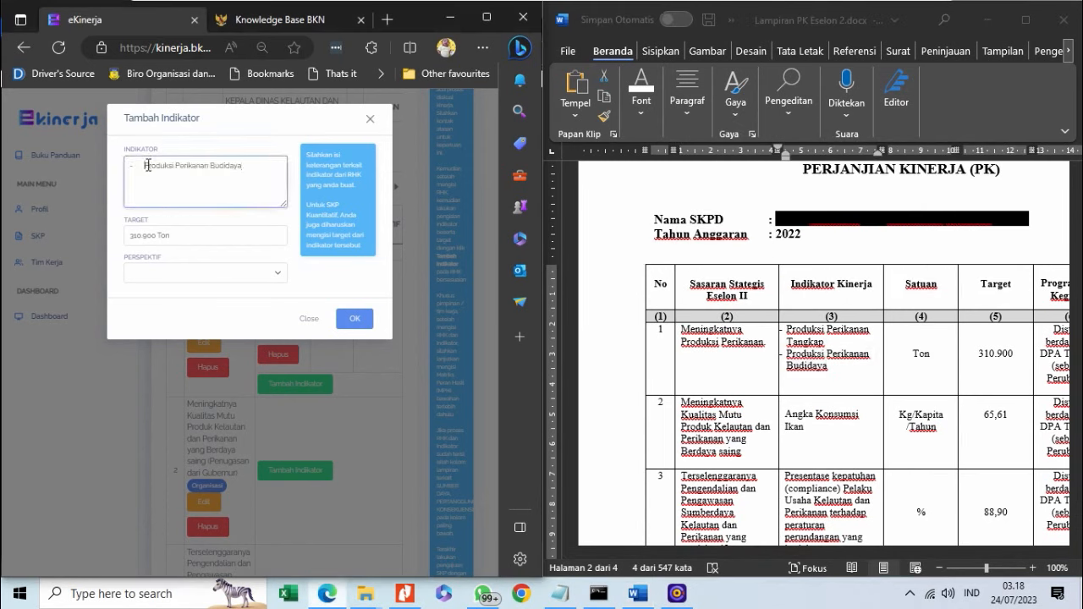
key(BackSpace)
key(BackSpace)
Set the "Produksi Perikanan Budidaya" indicator's perspective to Penerima Layanan and save it.
click(224, 279)
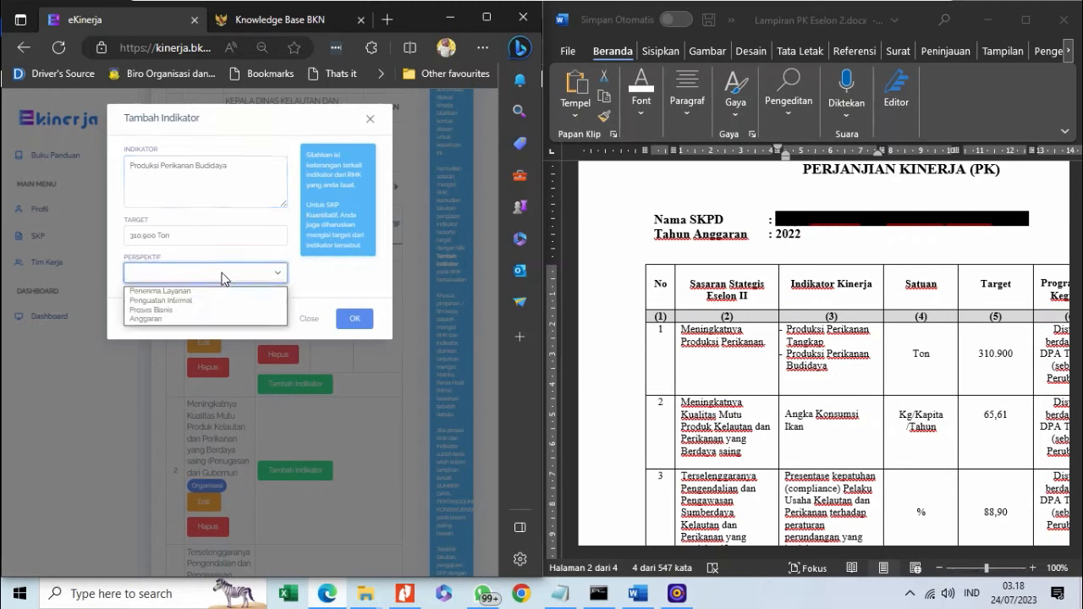
click(226, 292)
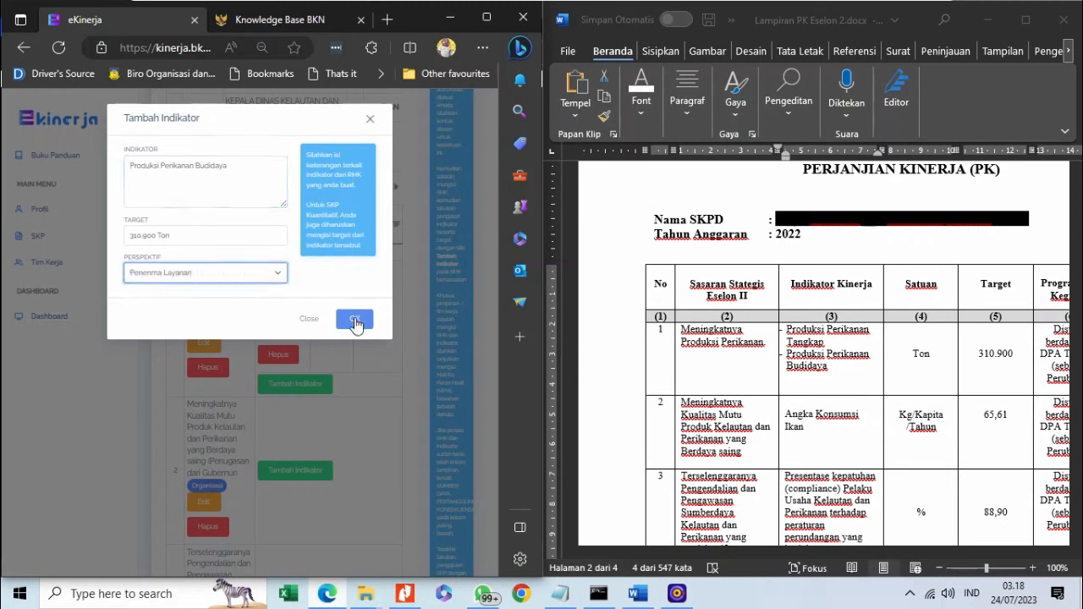
click(355, 322)
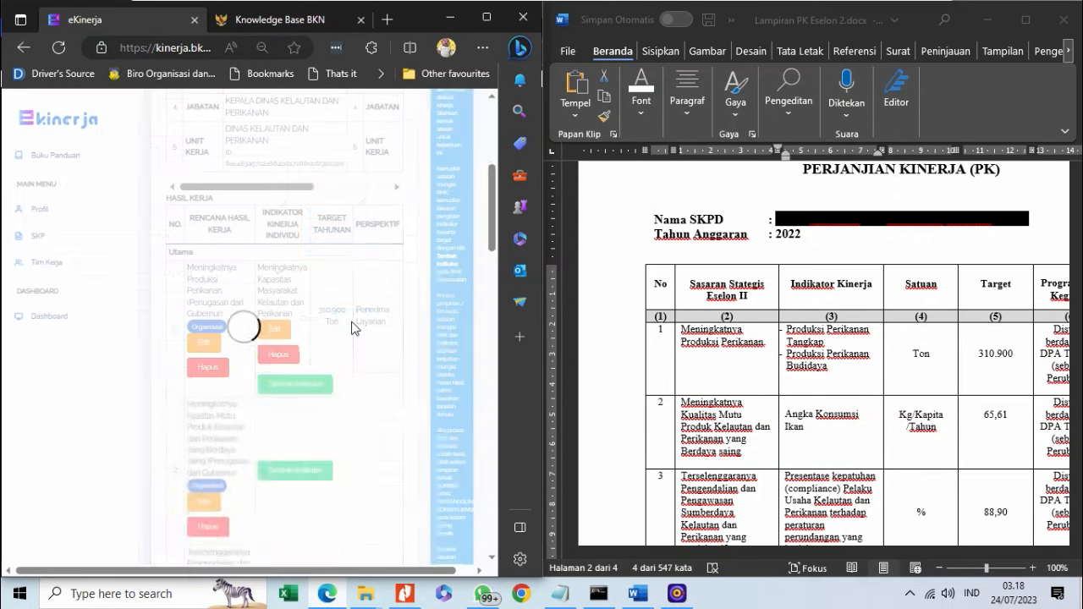
Copy the row 2 indicator "Angka Konsumsi Ikan" from Word and paste it into a new indicator for the second RHK in eKinerja.
scroll(334, 309, down, 4)
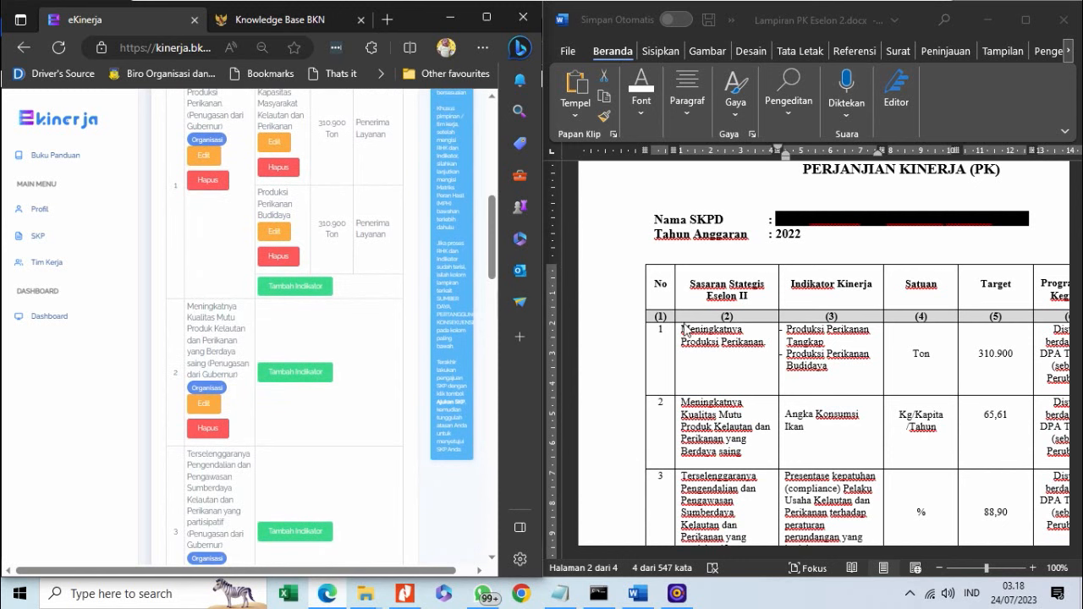
scroll(681, 362, down, 3)
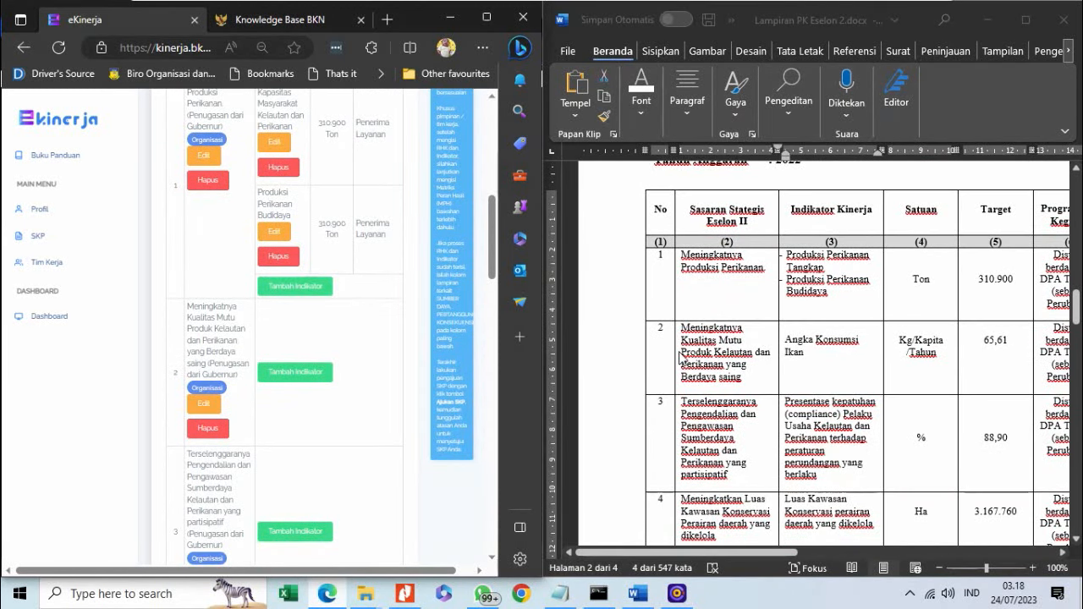
click(806, 355)
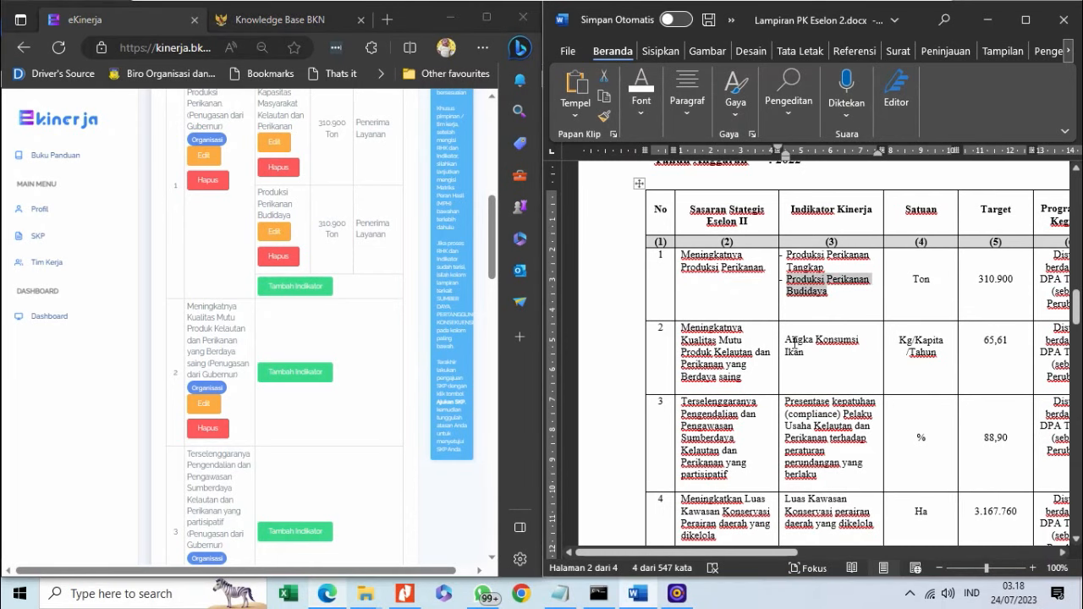
drag(787, 340, 826, 351)
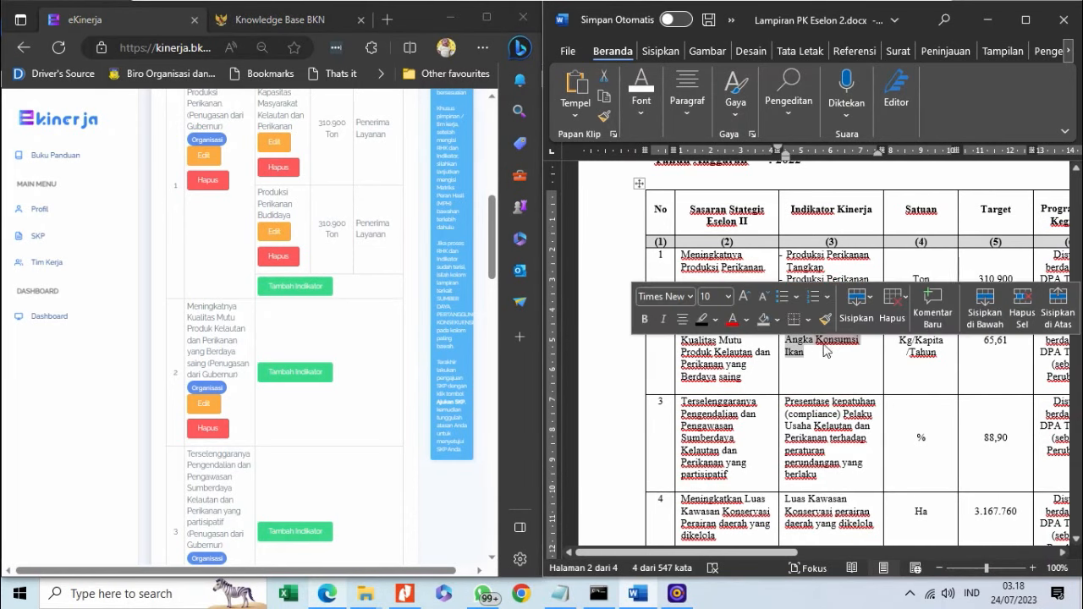
right_click(803, 347)
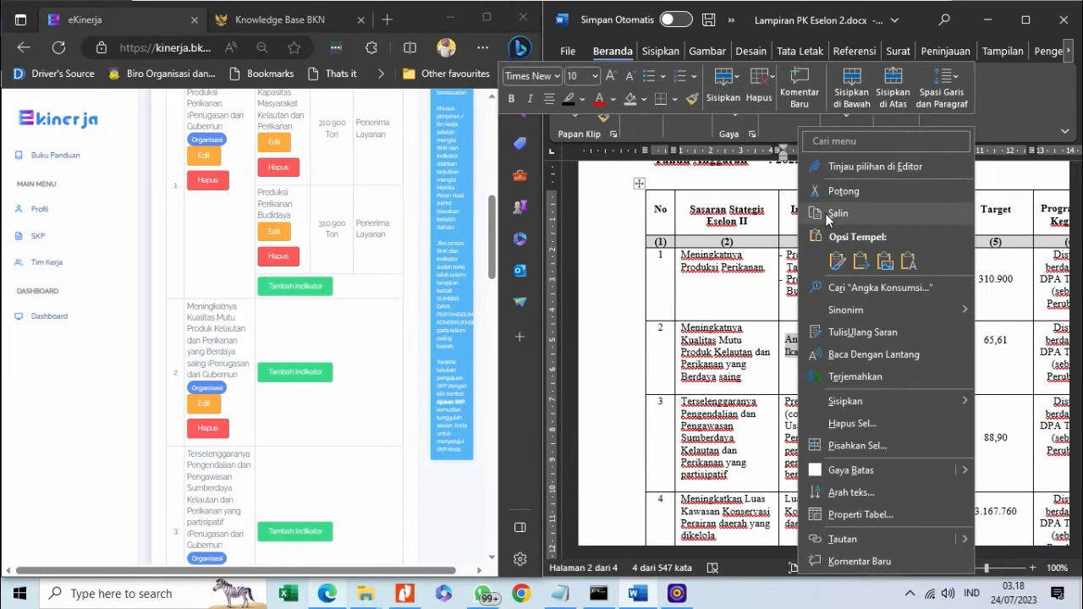
click(825, 214)
click(321, 375)
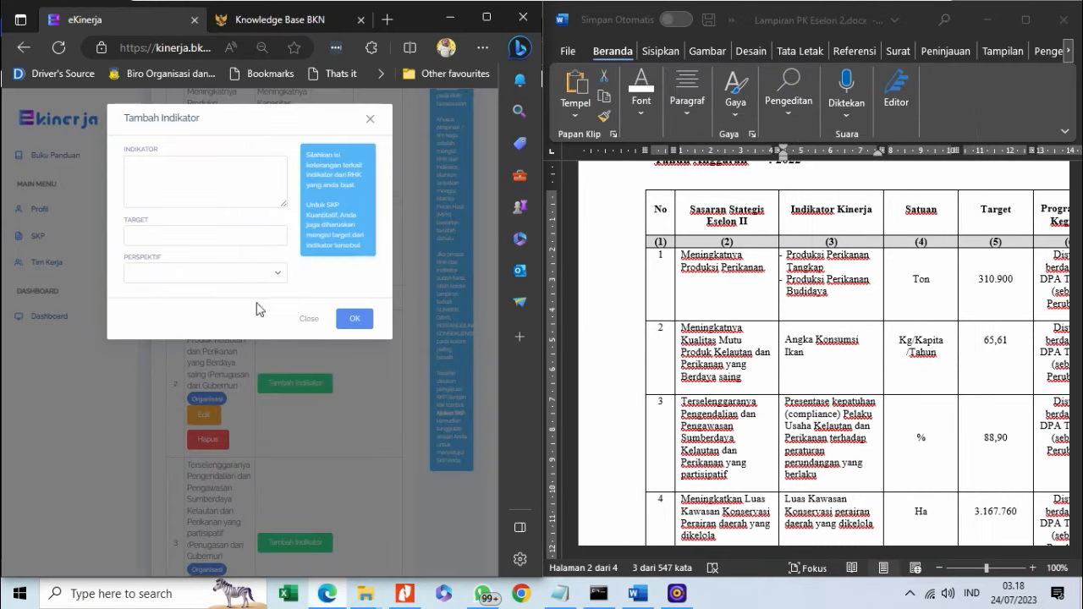
click(206, 189)
key(ctrl+v)
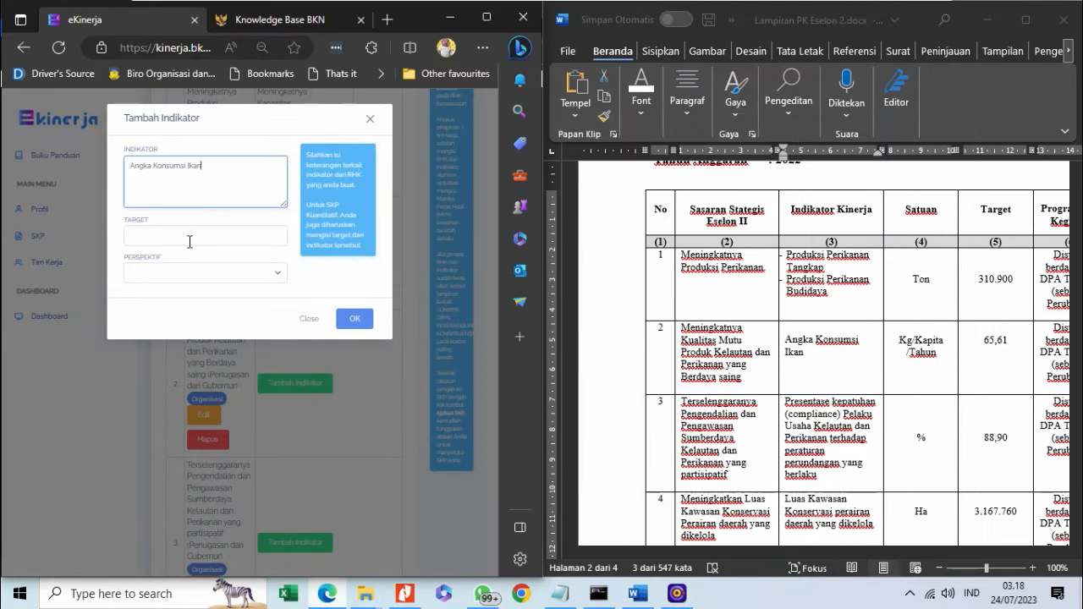
Set the "Angka Konsumsi Ikan" target to 65,61 Kg/Kapita/Tahun and its perspective to Penerima Layanan, and save the indicator.
click(188, 238)
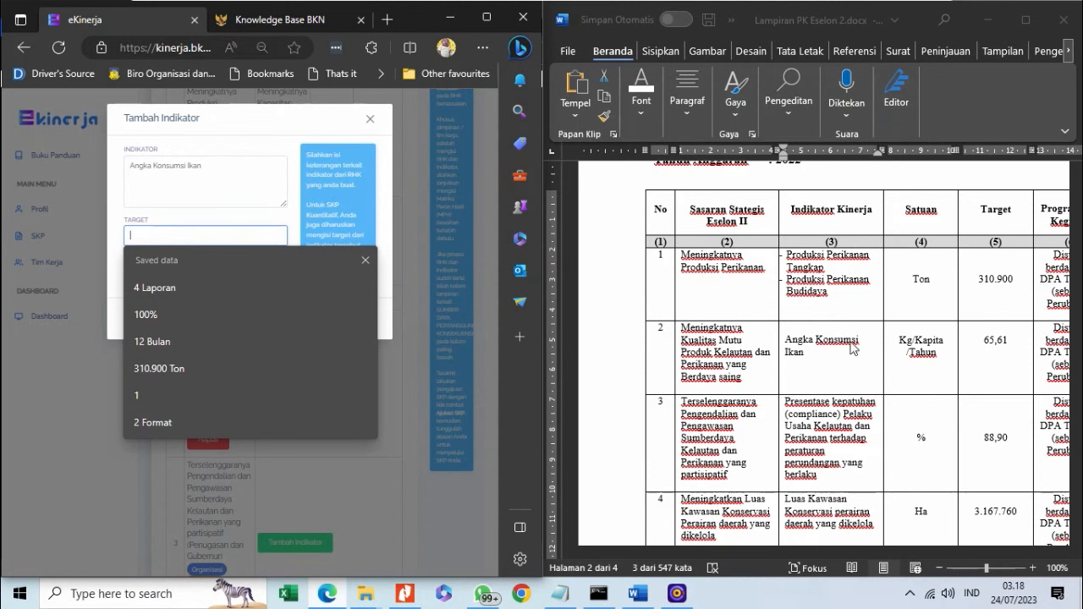
drag(788, 338, 814, 350)
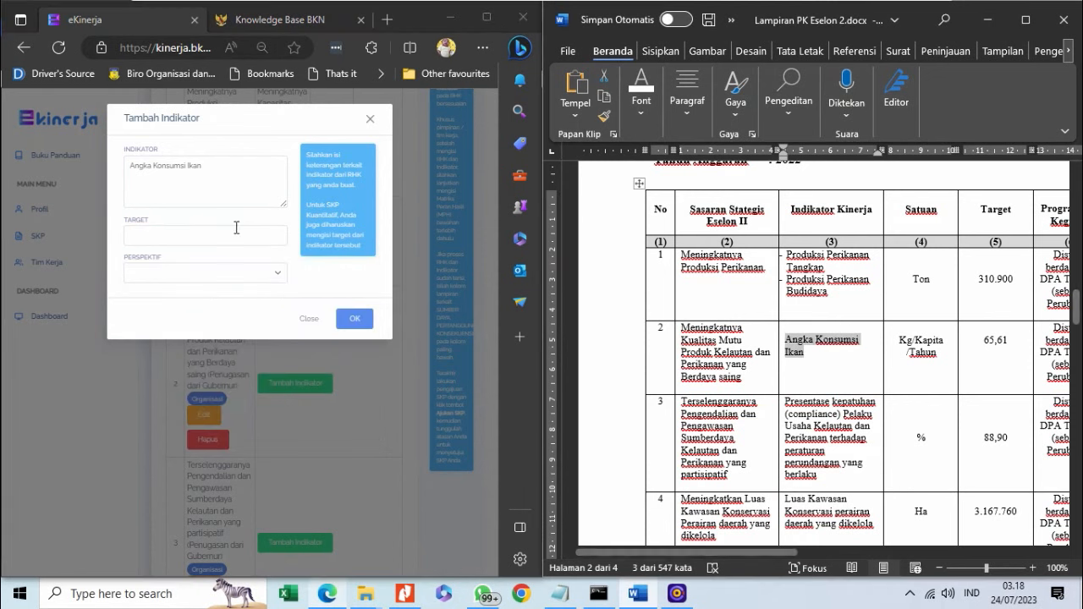
click(208, 235)
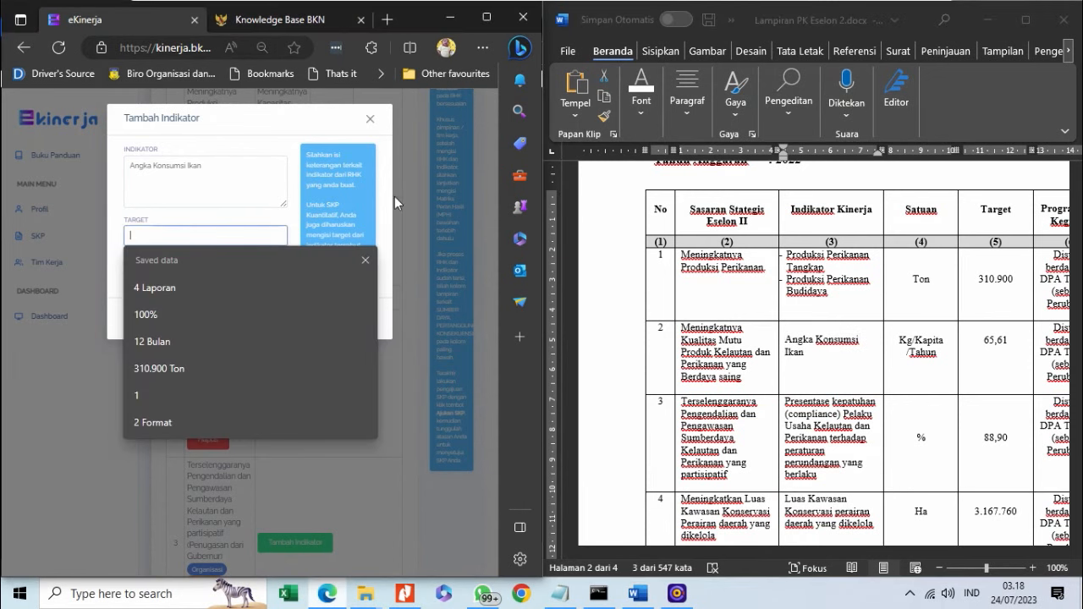
text(65,)
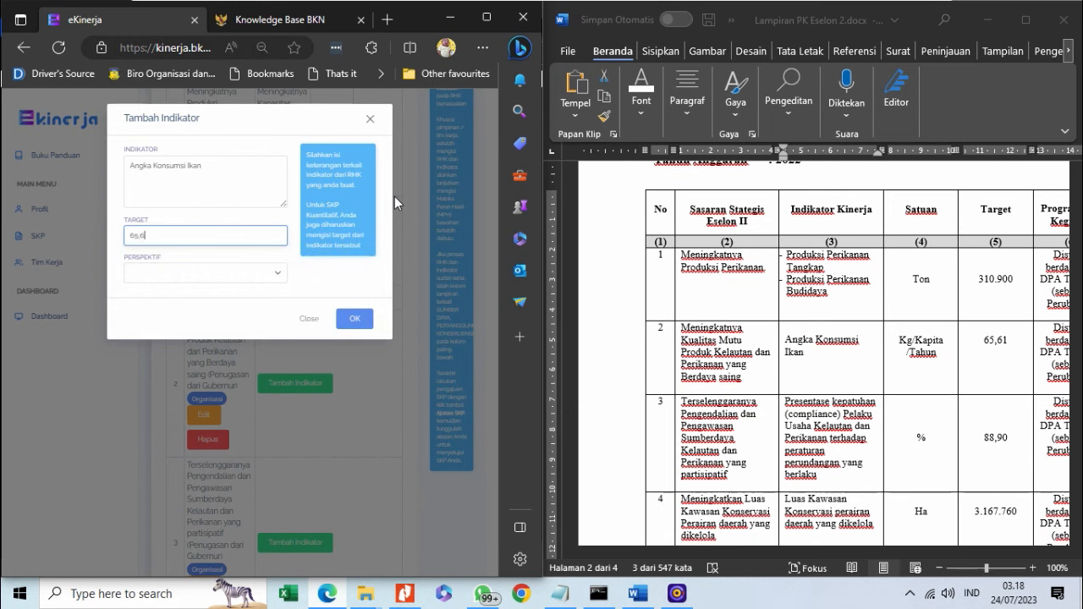
text(61 Kg/Kapila/Tahun)
click(166, 278)
click(169, 291)
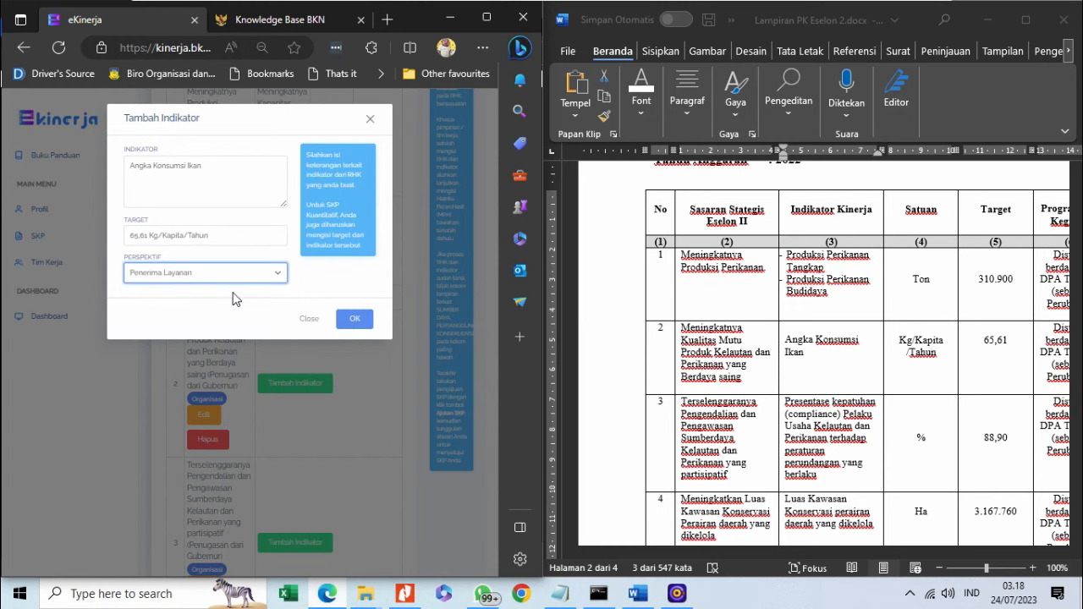
click(359, 317)
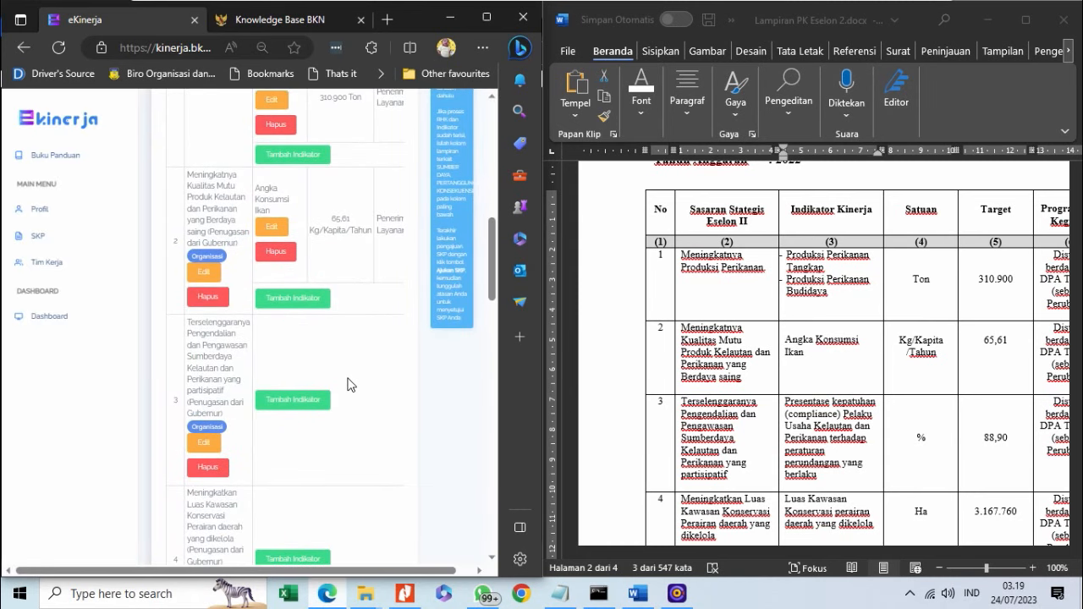
Copy the full row 3 indicator beginning "Presentase kepatuhan (compliance)" from Word and paste it into a new indicator for the third RHK in eKinerja.
scroll(349, 386, down, 1)
scroll(853, 385, down, 2)
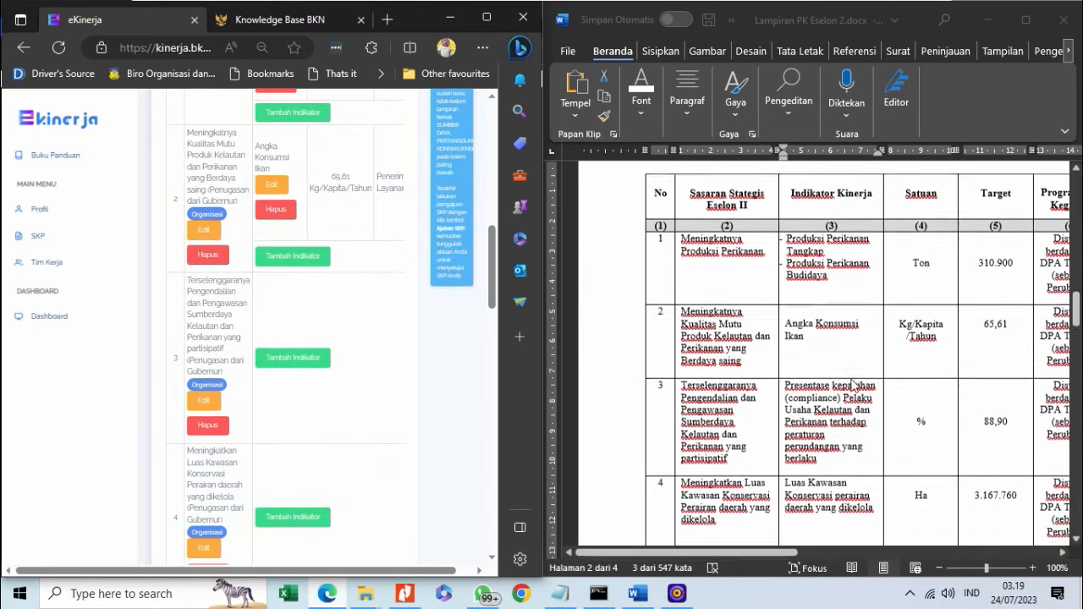
scroll(853, 386, down, 1)
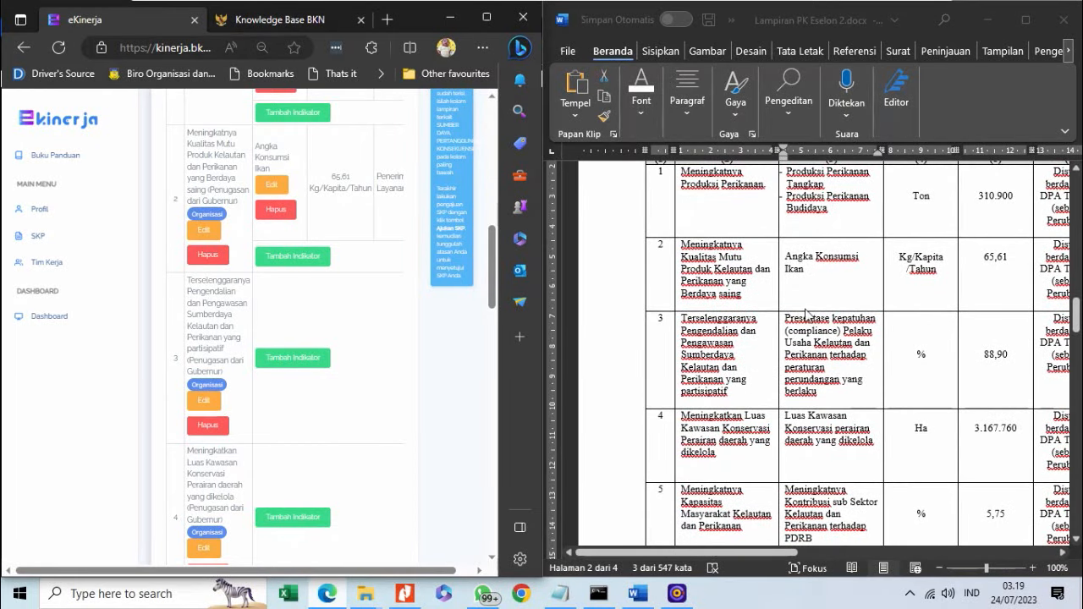
drag(786, 254, 804, 270)
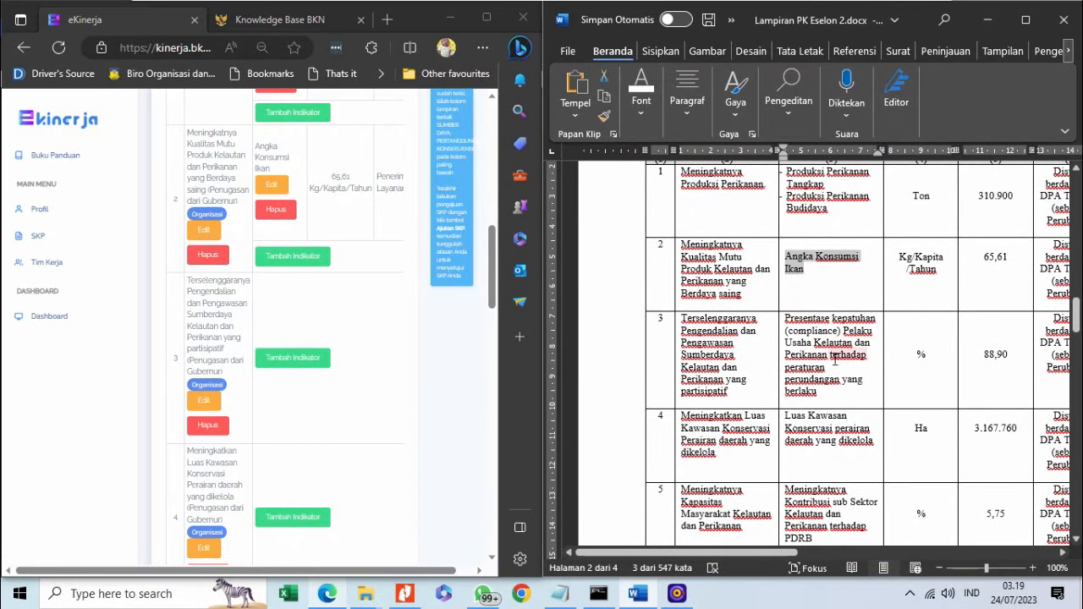
right_click(787, 319)
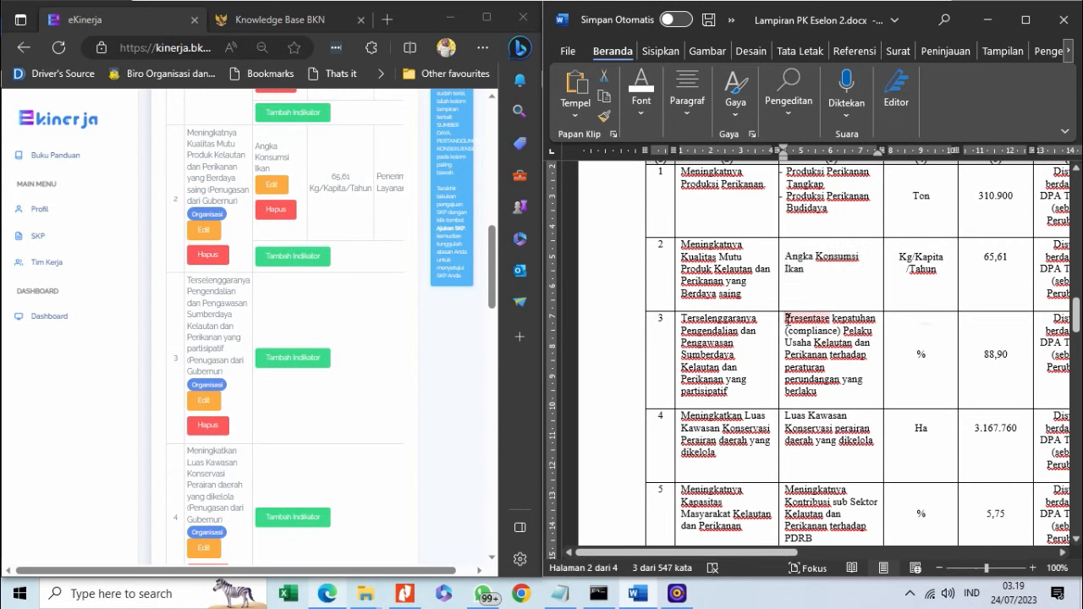
key(Escape)
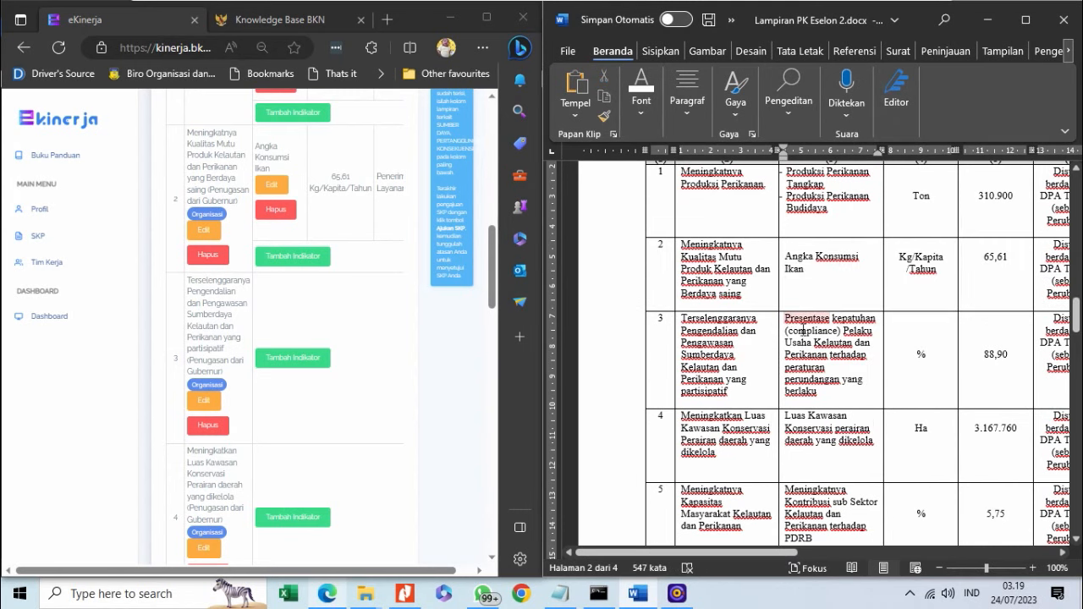
drag(786, 318, 808, 393)
right_click(809, 393)
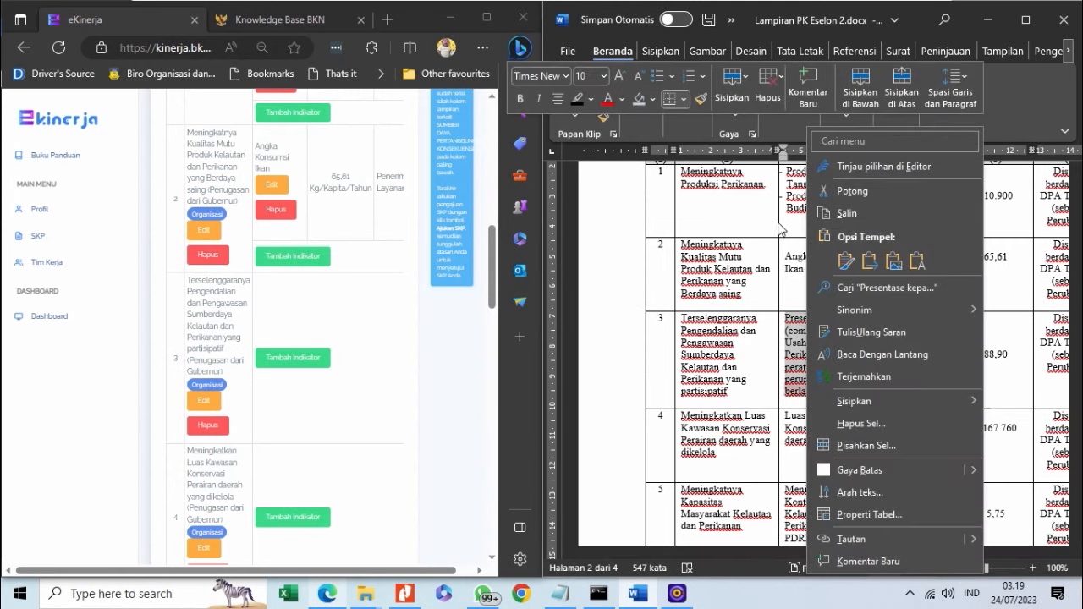
click(817, 125)
click(315, 355)
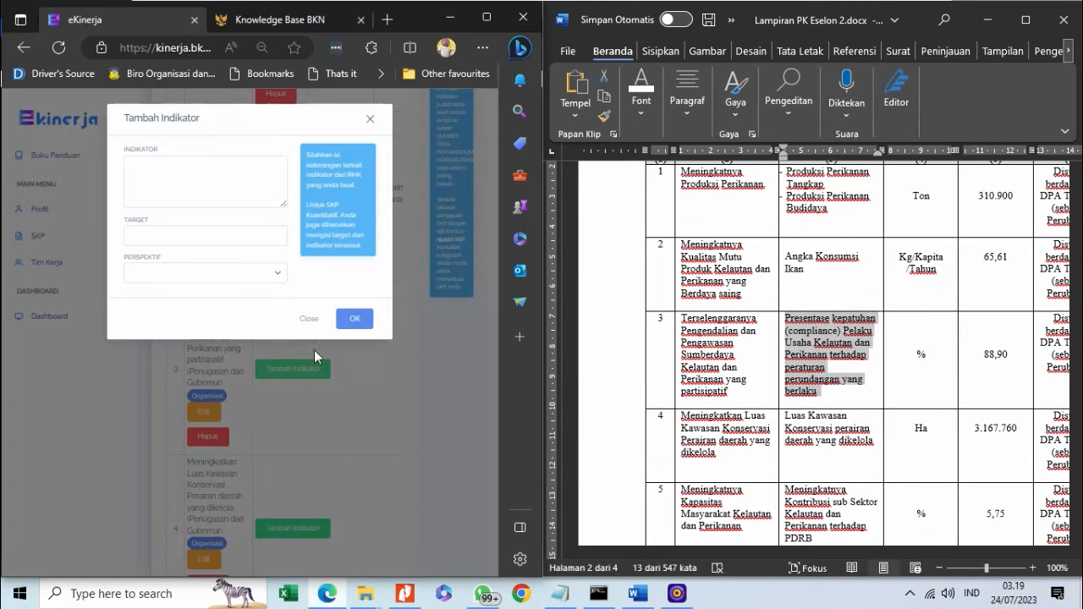
click(216, 178)
key(ctrl+v)
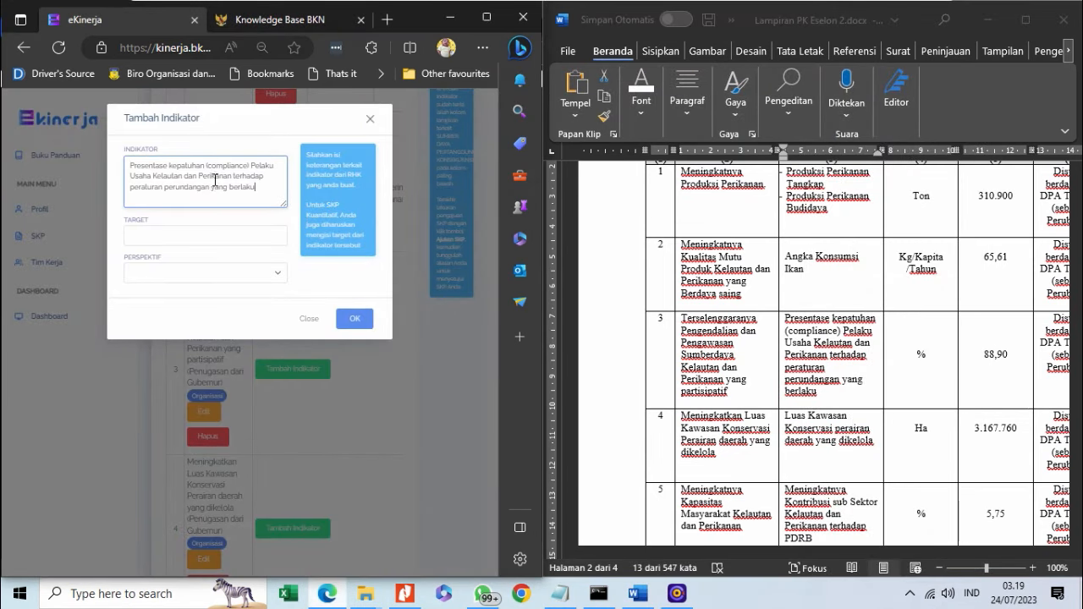
Set the "Presentase kepatuhan (compliance)" indicator's target to 88,90% and its perspective to Proses Bisnis, and save the indicator.
click(202, 230)
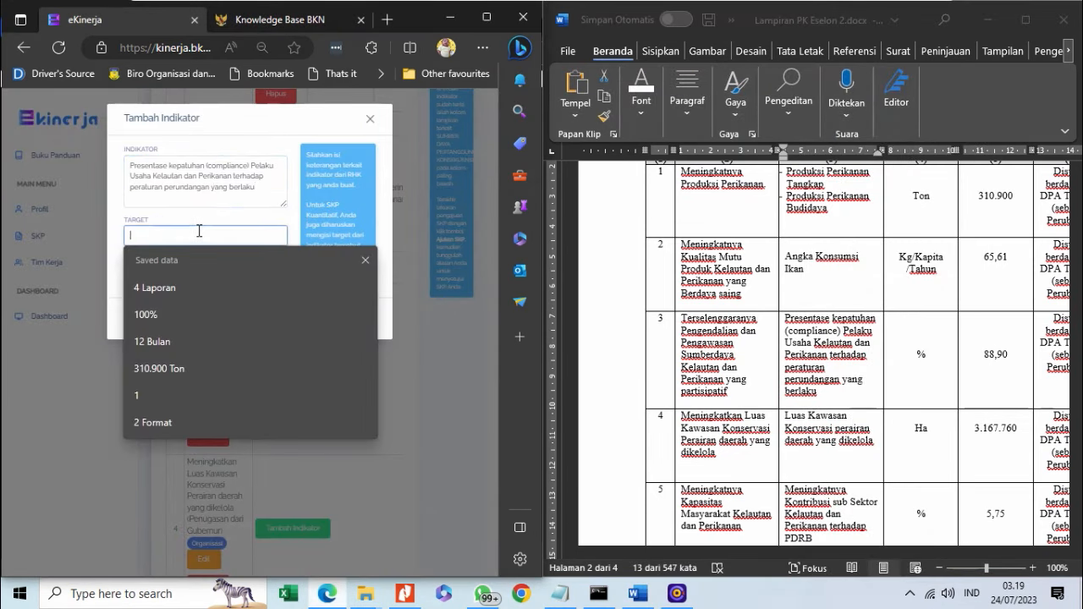
text(88,90)
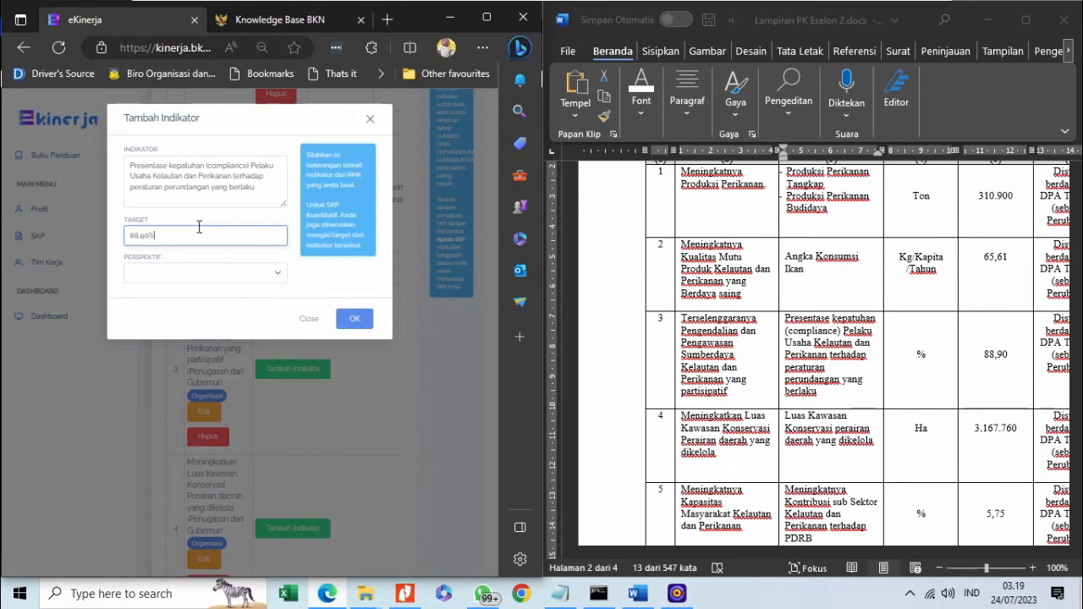
click(215, 274)
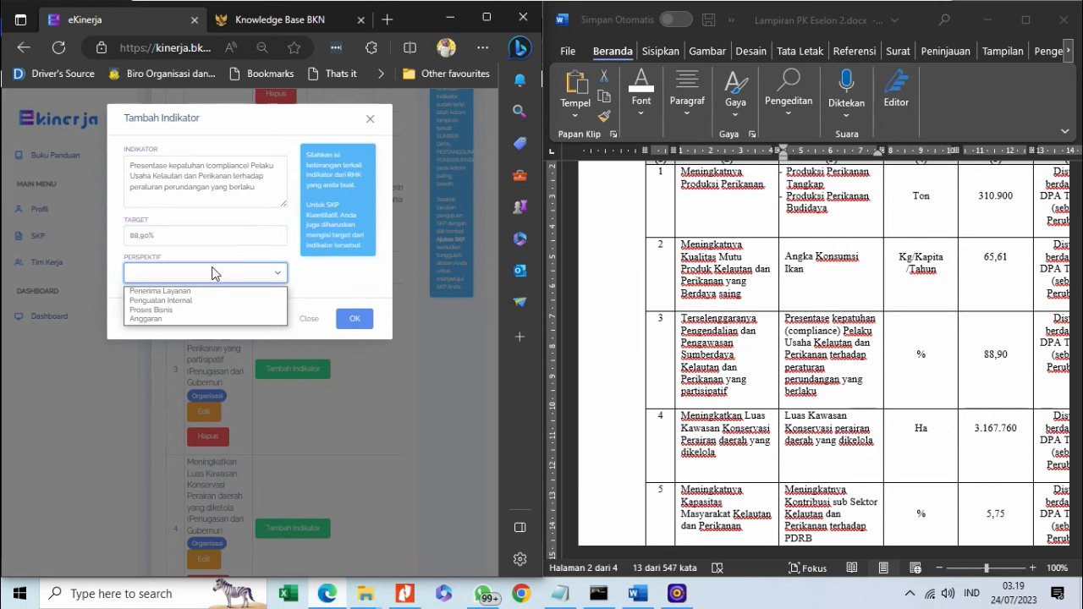
click(204, 311)
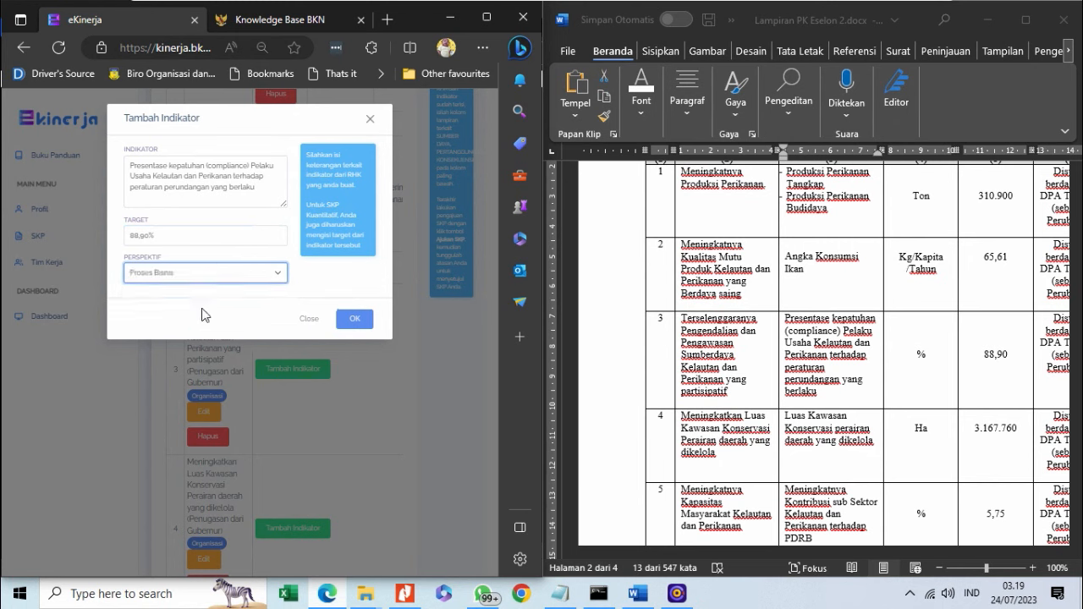
click(356, 320)
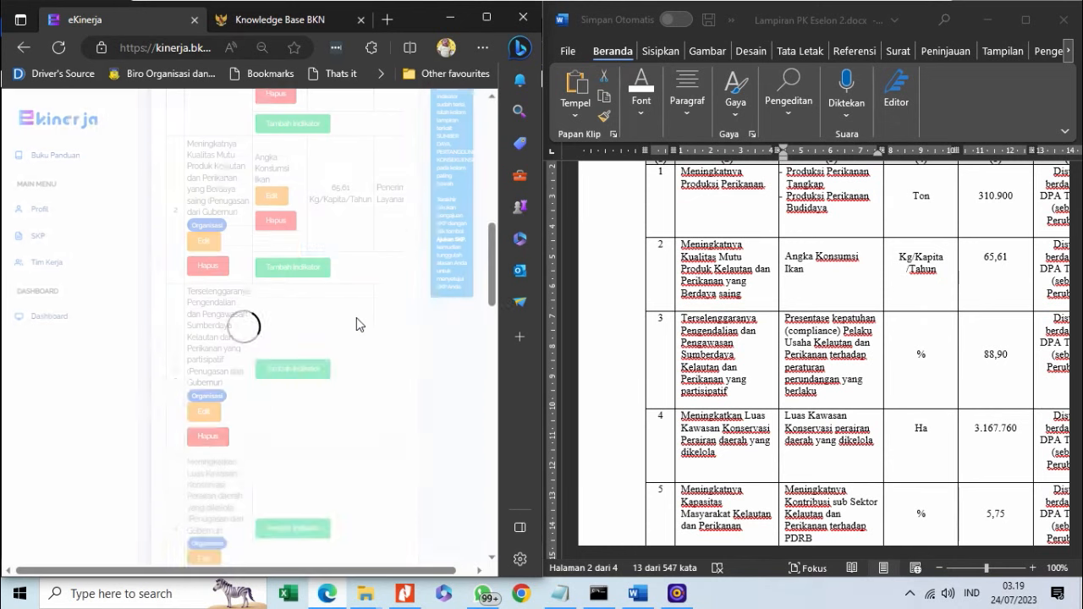
Copy the row 4 indicator "Luas Kawasan Konservasi perairan daerah yang dikelola" from Word and paste it into a new indicator for the fourth RHK in eKinerja.
scroll(376, 387, down, 3)
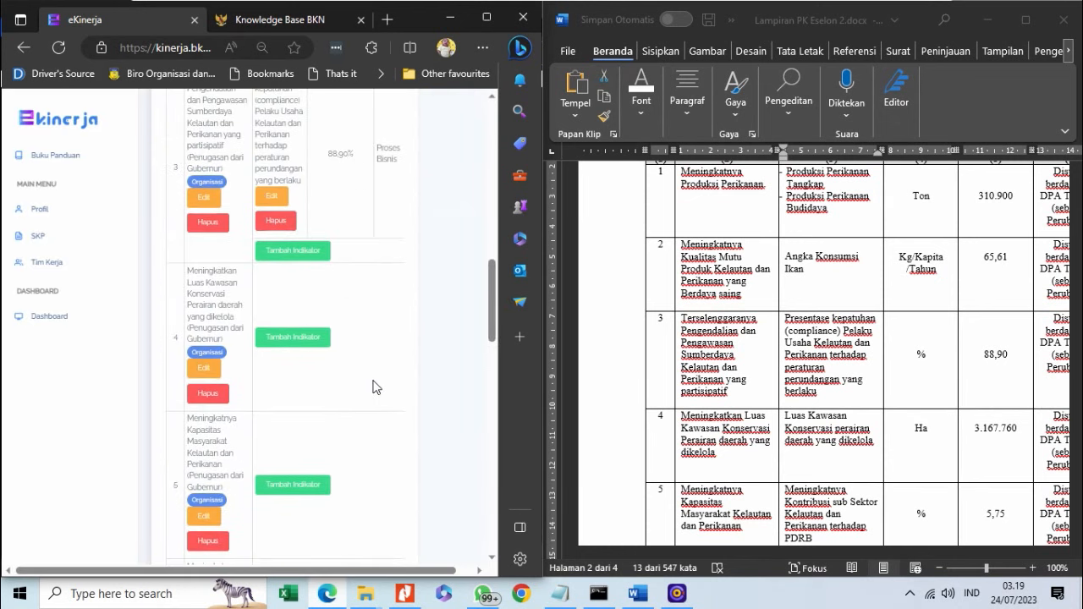
triple_click(811, 390)
scroll(811, 390, down, 2)
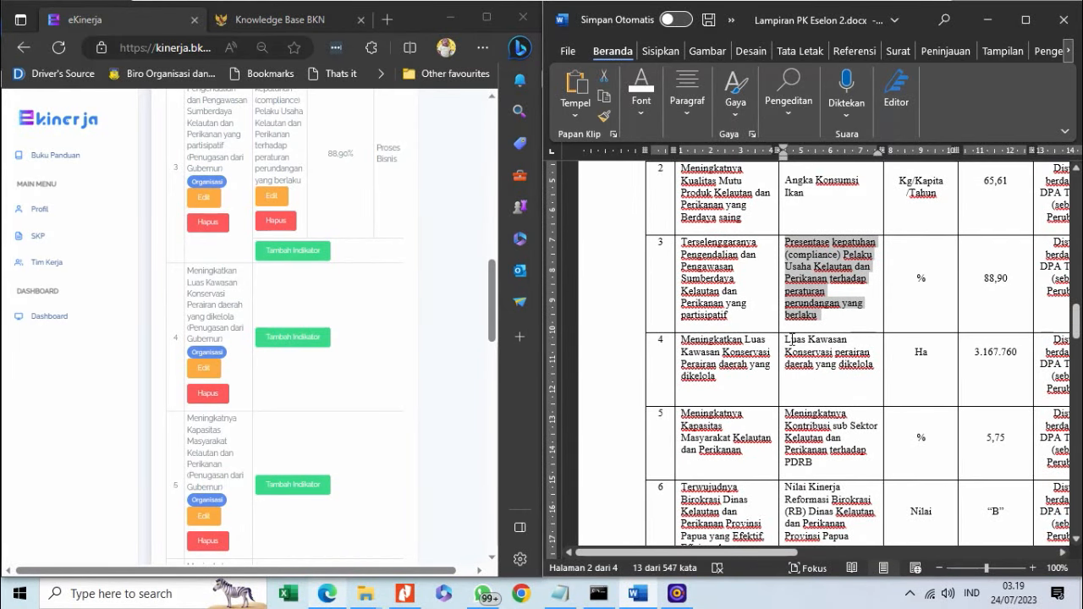
drag(786, 339, 869, 368)
key(ctrl+c)
right_click(869, 365)
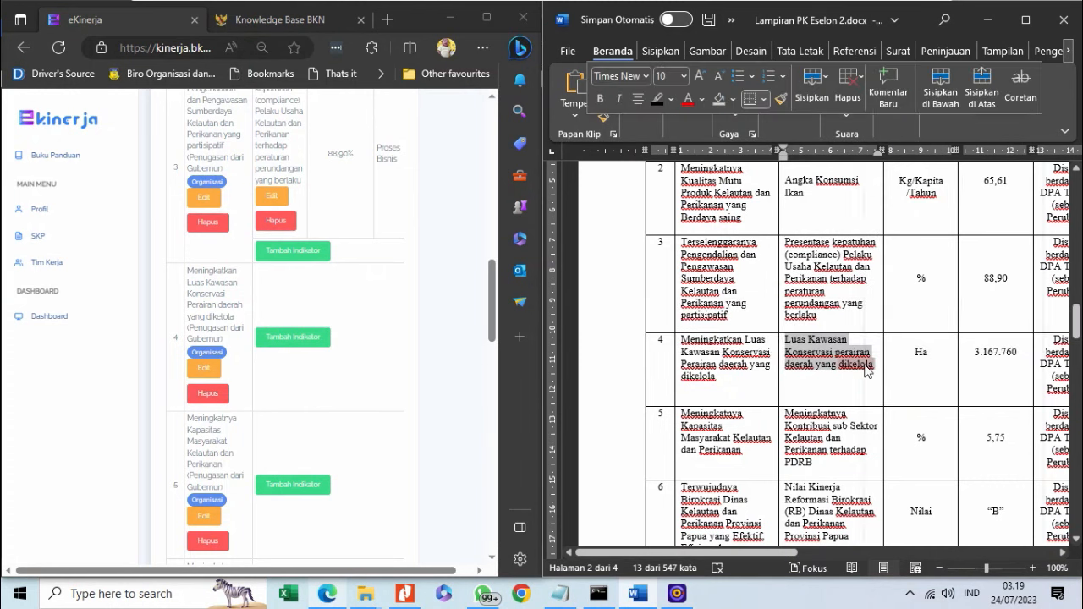
click(885, 212)
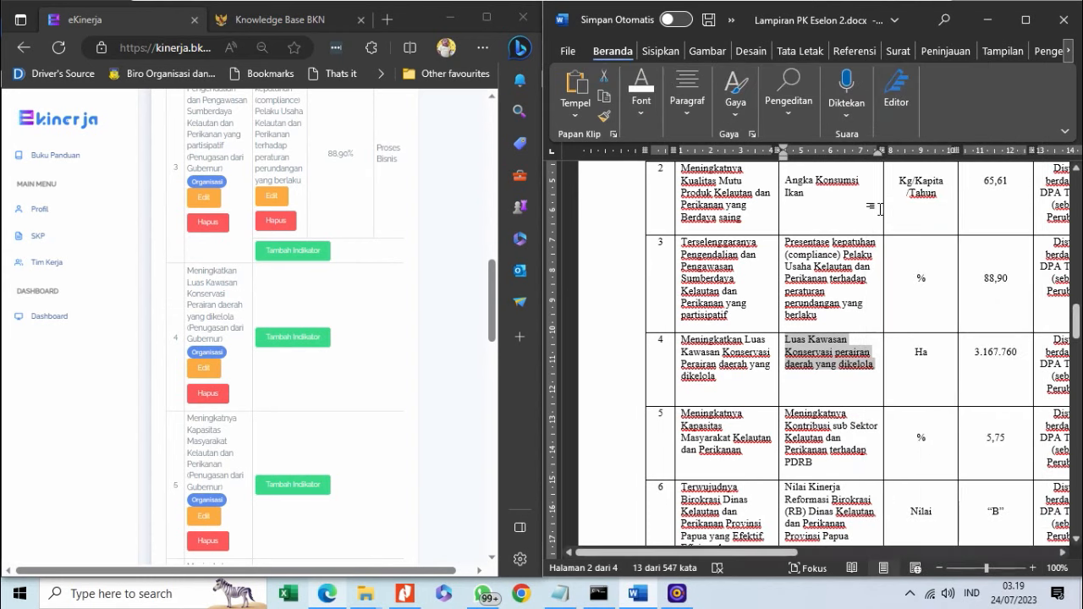
click(289, 340)
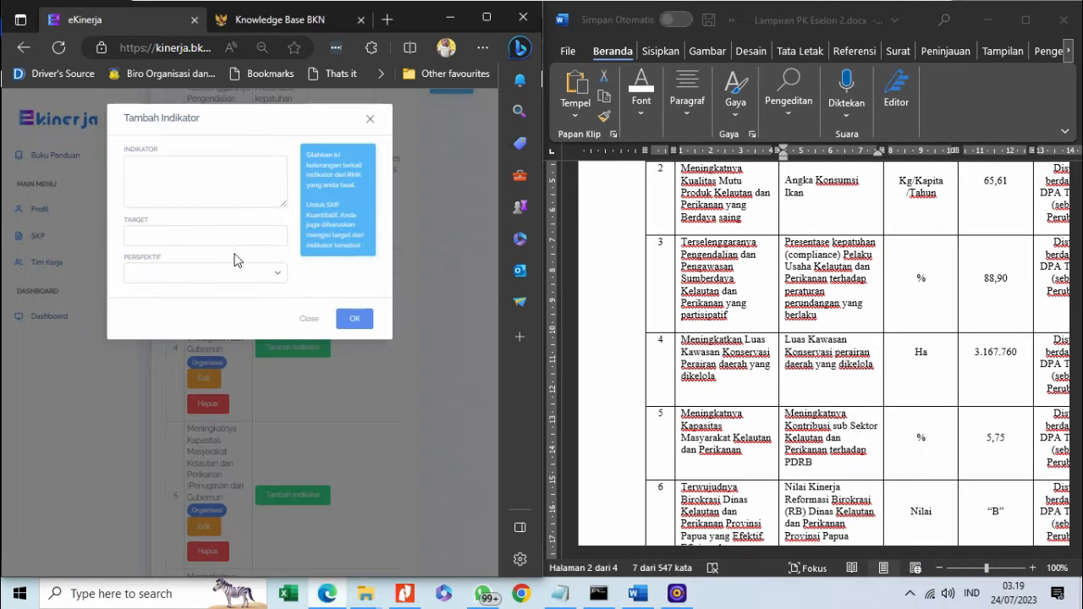
click(197, 169)
key(ctrl+v)
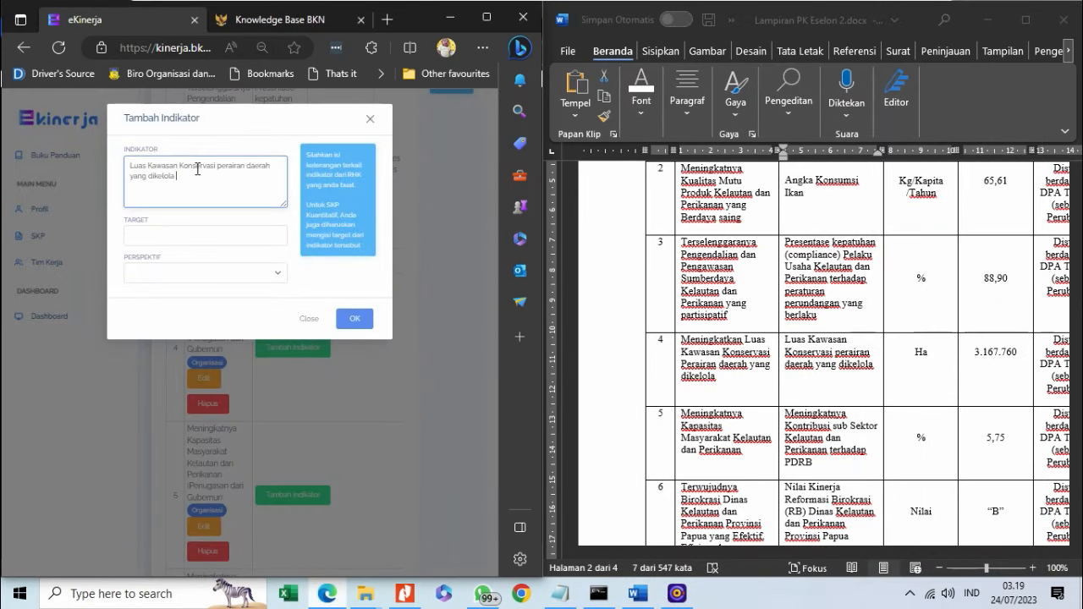
Set the "Luas Kawasan Konservasi perairan daerah yang dikelola" target to 3.167.760 Ha and its perspective to Penerima Layanan, and save the indicator.
click(186, 239)
click(977, 355)
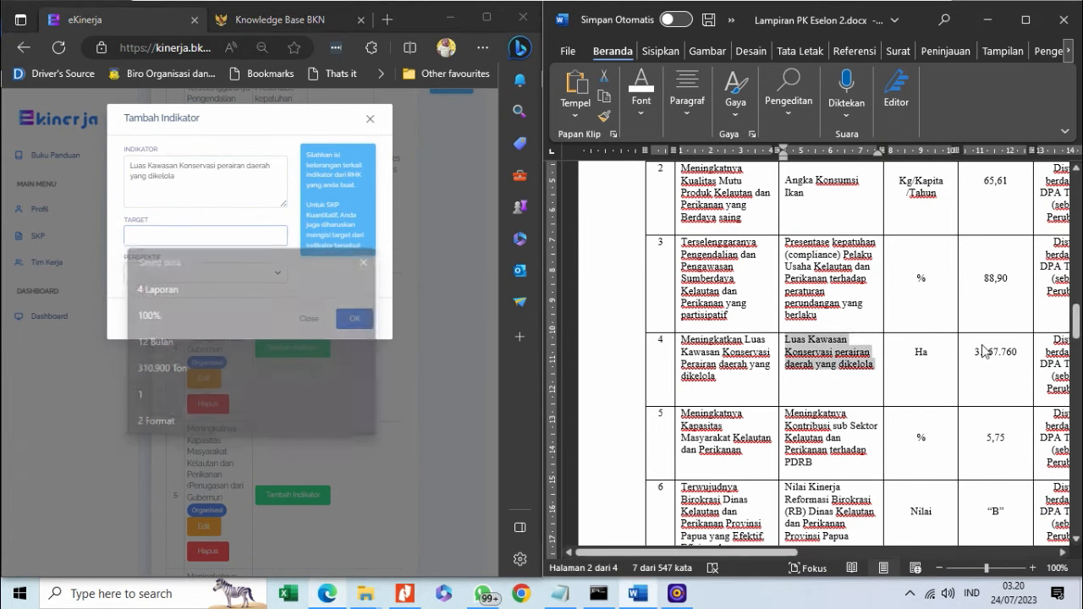
drag(975, 355, 1018, 356)
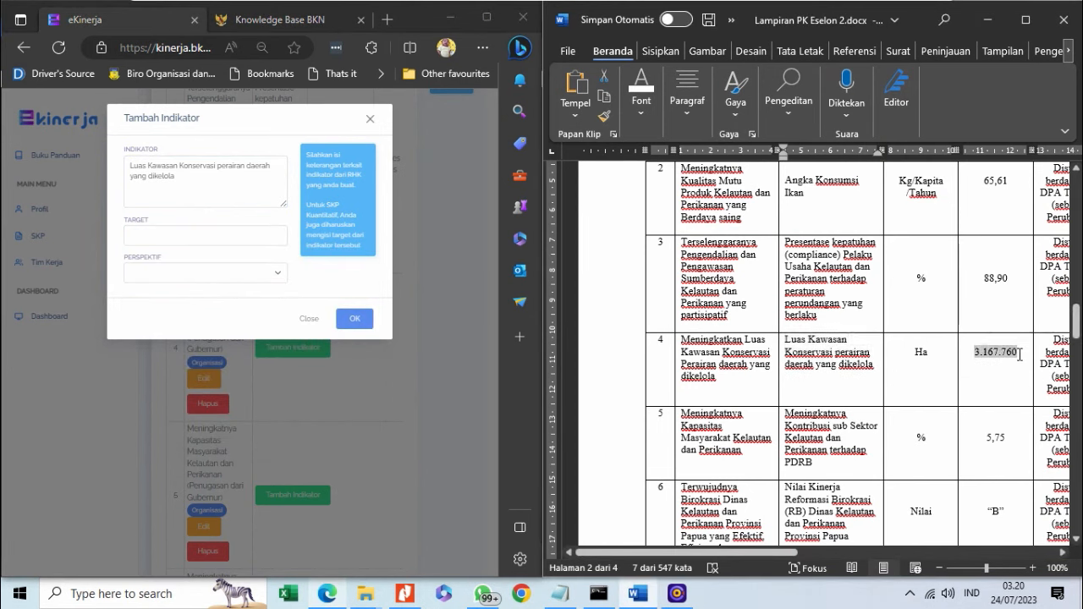
click(268, 239)
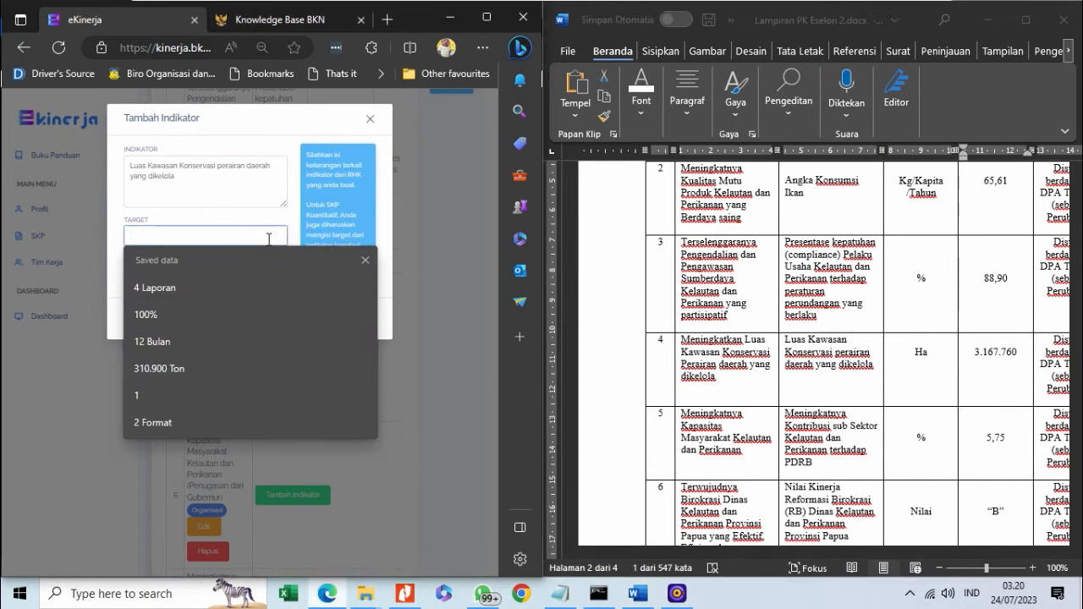
text(3167760)
text(Ha)
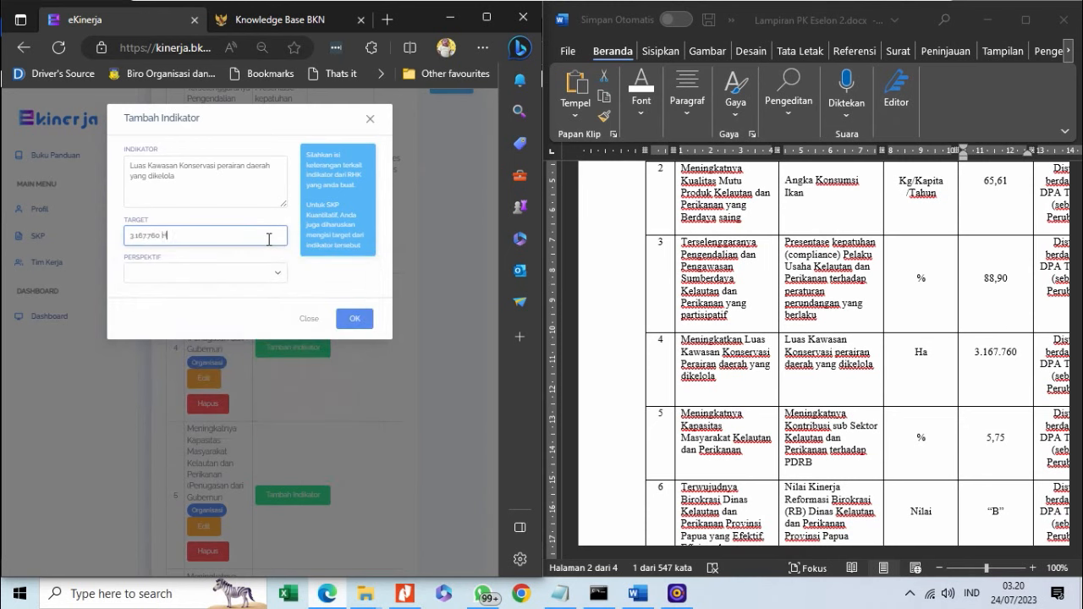
click(215, 273)
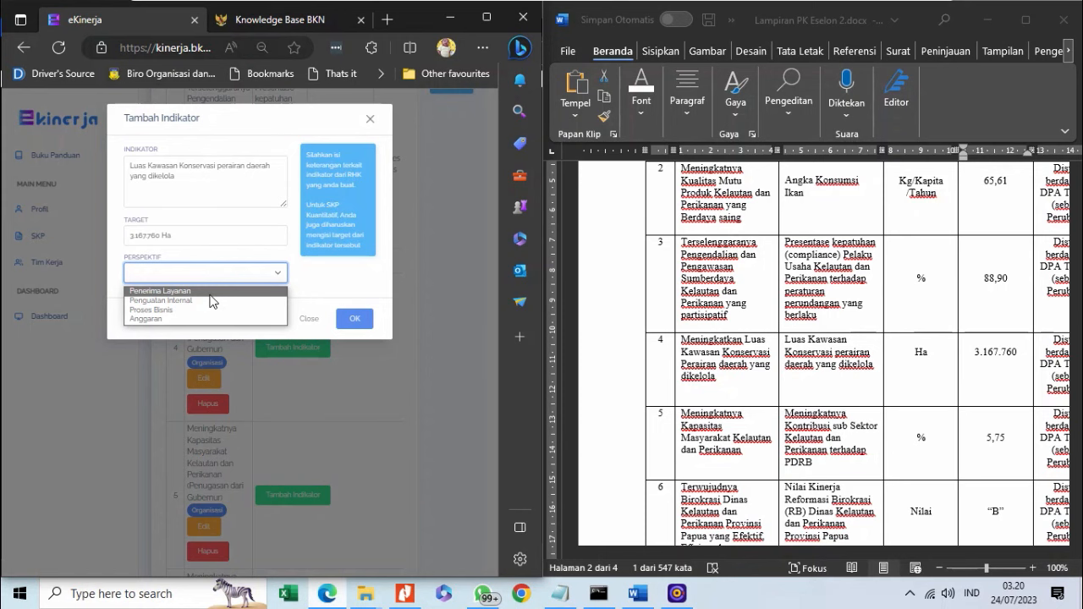
click(211, 294)
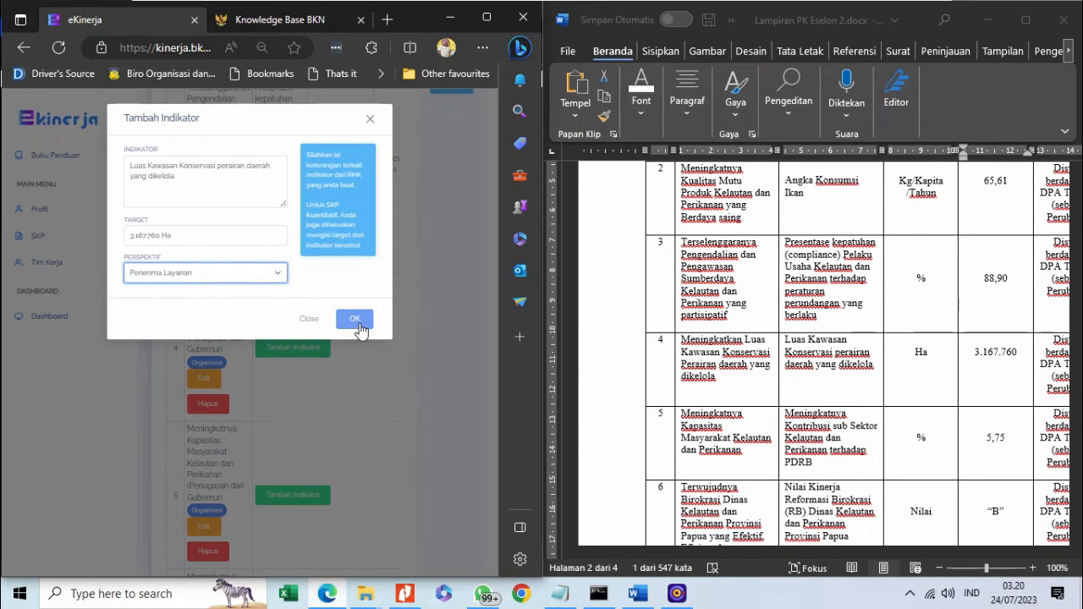
click(356, 320)
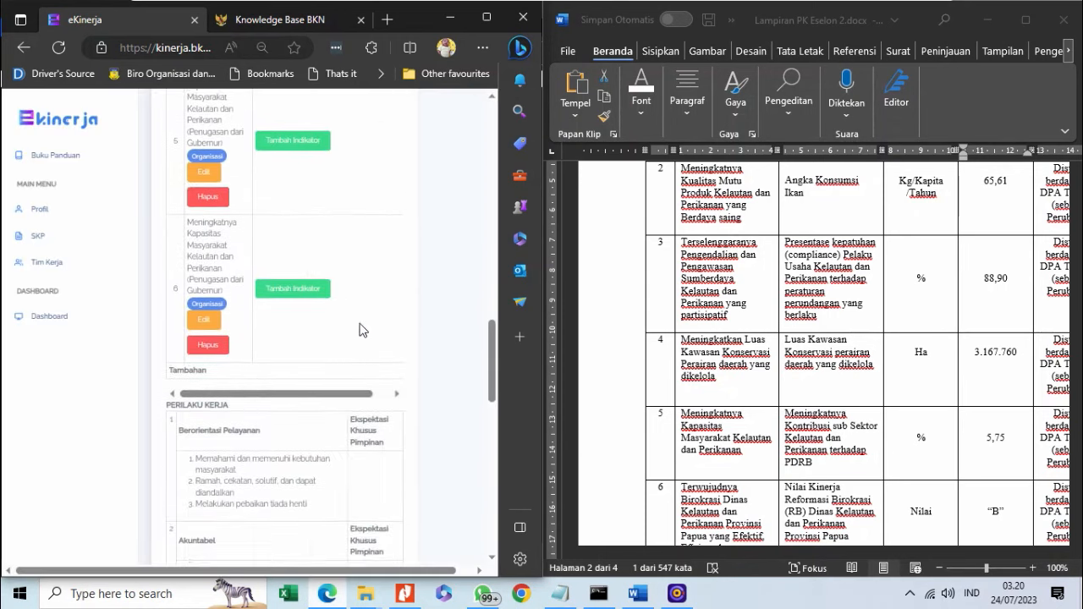
Copy the row 5 indicator "Meningkatnya Kontribusi sub Sektor Kelautan dan Perikanan terhadap PDRB" in Word and start a new indicator for the fifth RHK in eKinerja.
scroll(359, 329, up, 2)
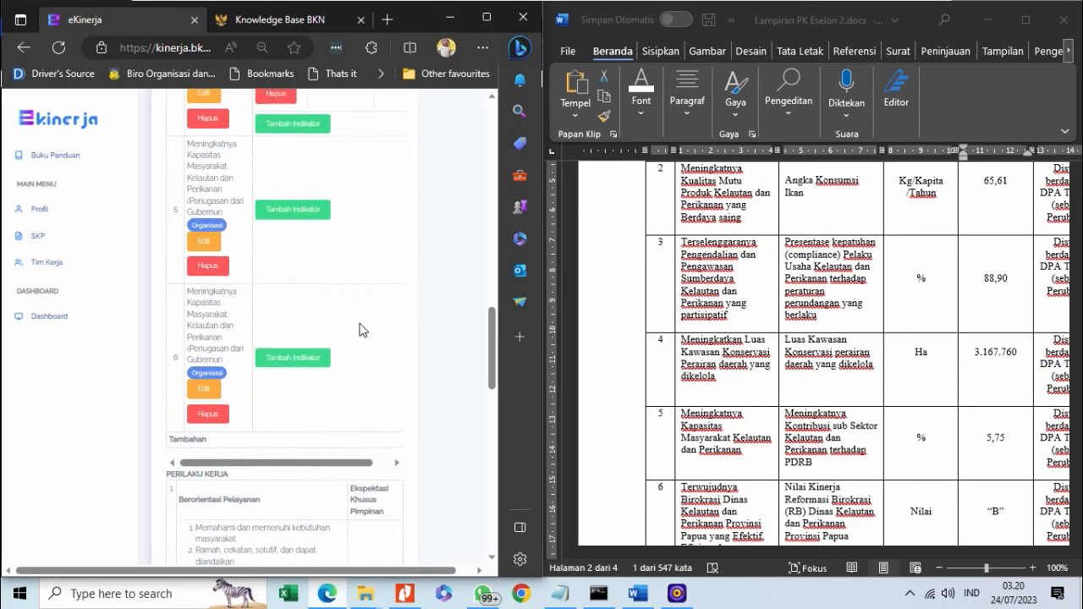
click(837, 385)
scroll(825, 339, down, 3)
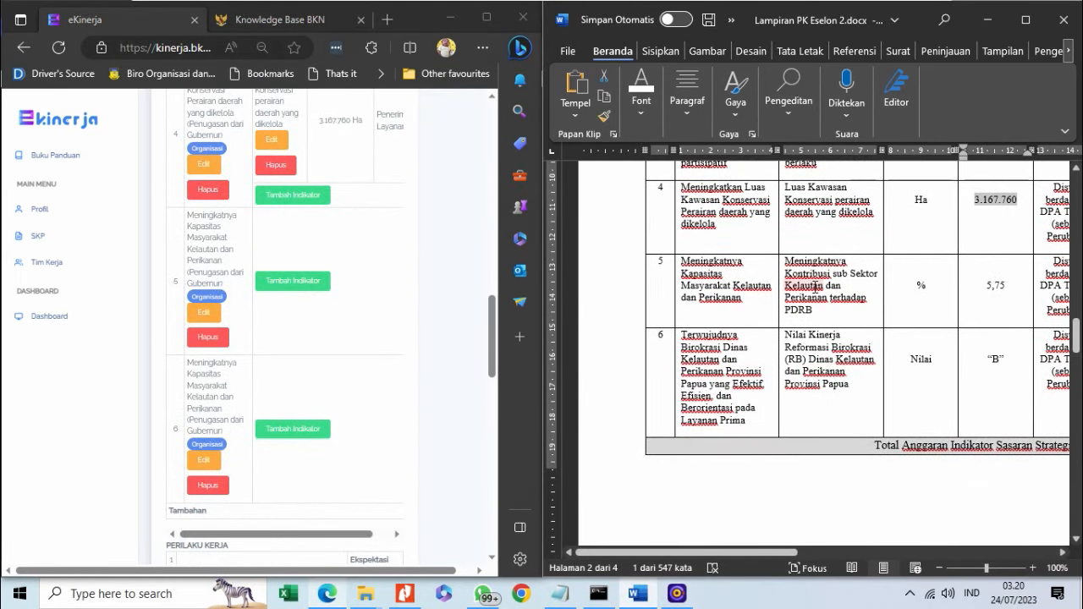
drag(786, 261, 814, 309)
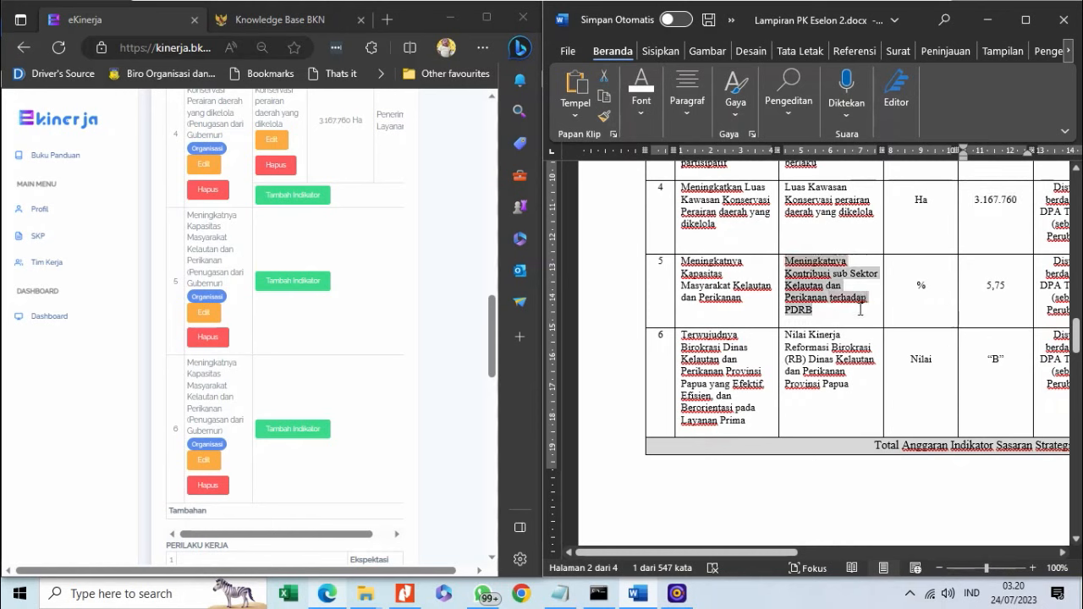
right_click(801, 310)
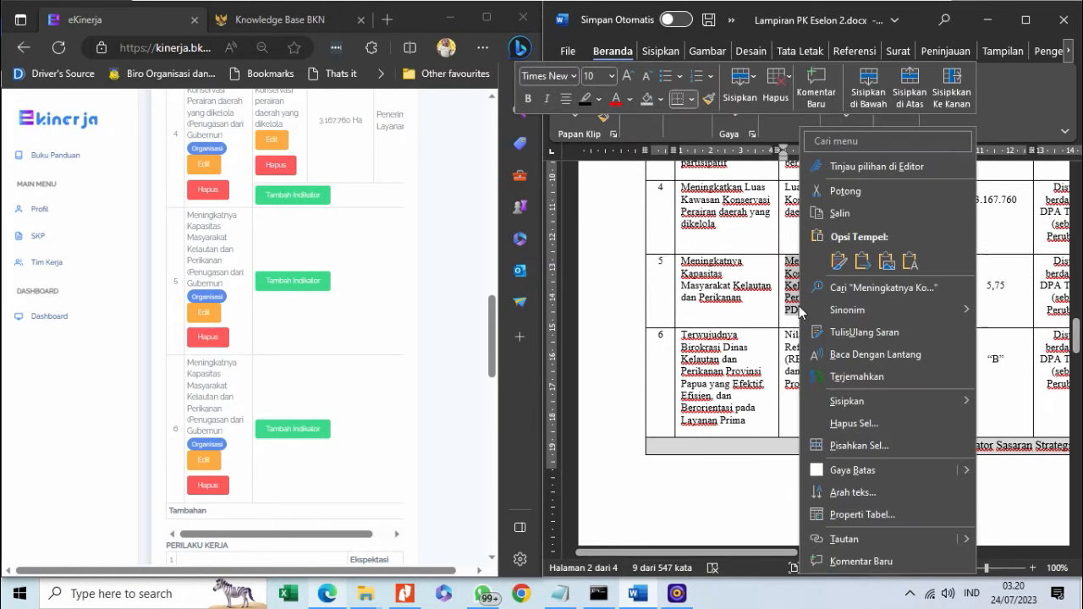
click(837, 214)
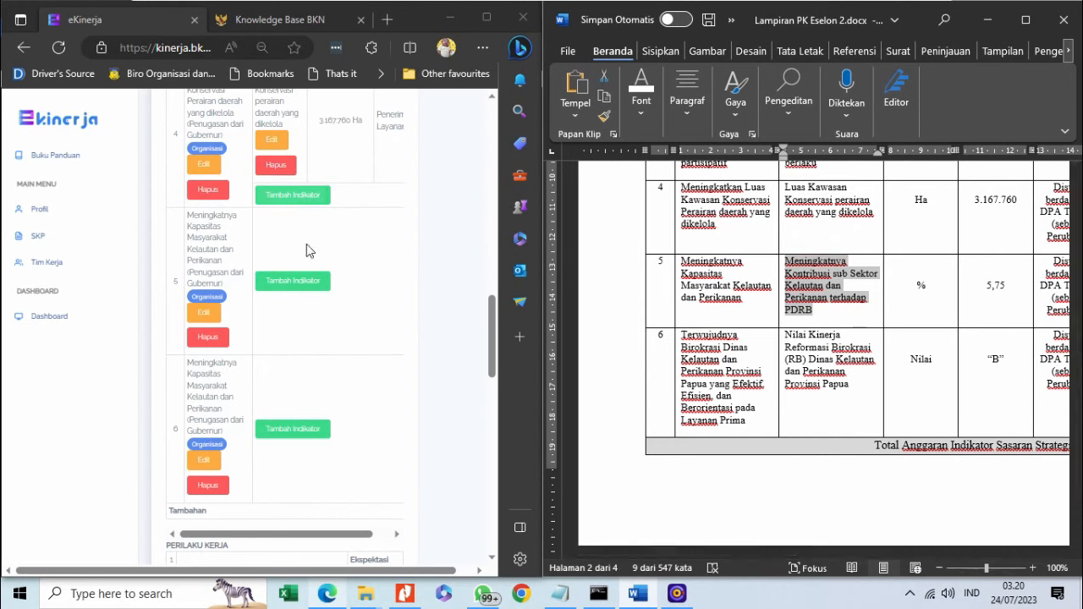
click(302, 289)
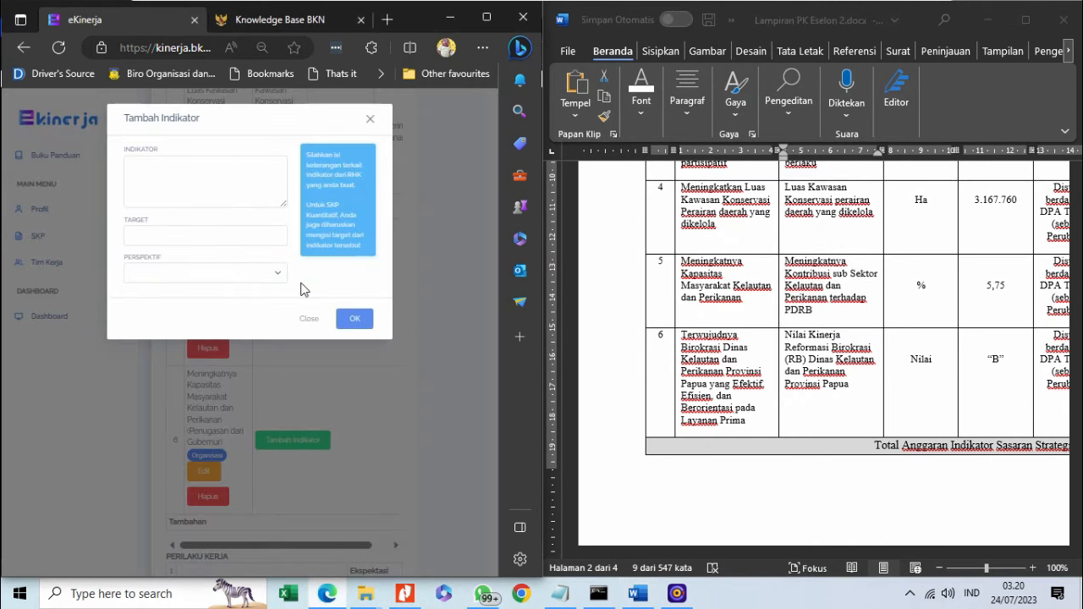
click(182, 180)
key(ctrl+v)
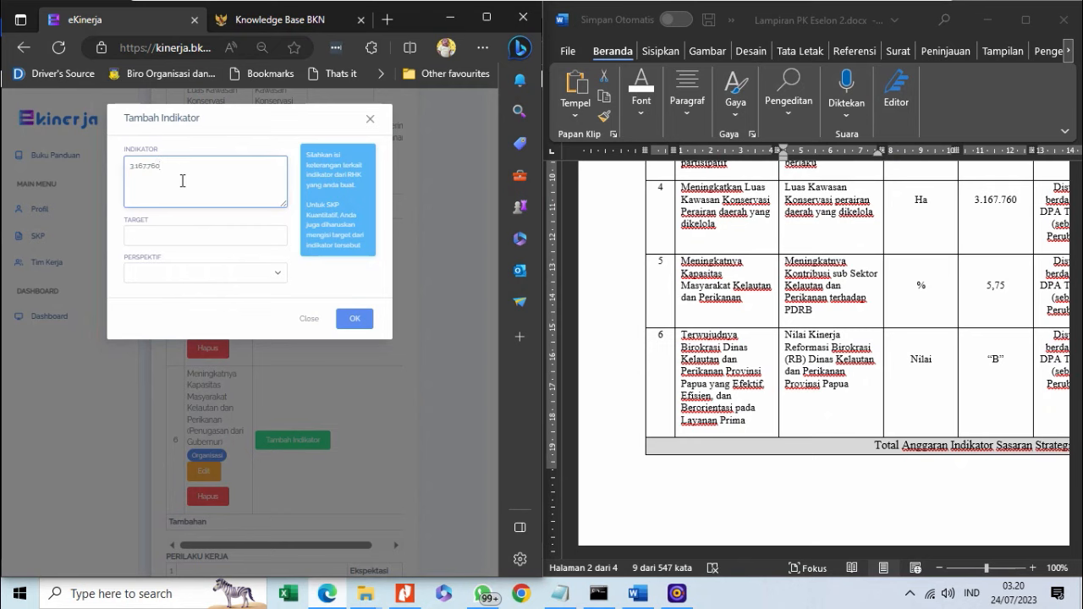
key(ctrl+a)
key(BackSpace)
Copy the row 5 indicator "Meningkatnya Kontribusi sub Sektor Kelautan dan Perikanan terhadap PDRB" from Word again and paste it as the new indicator in eKinerja.
drag(785, 261, 819, 310)
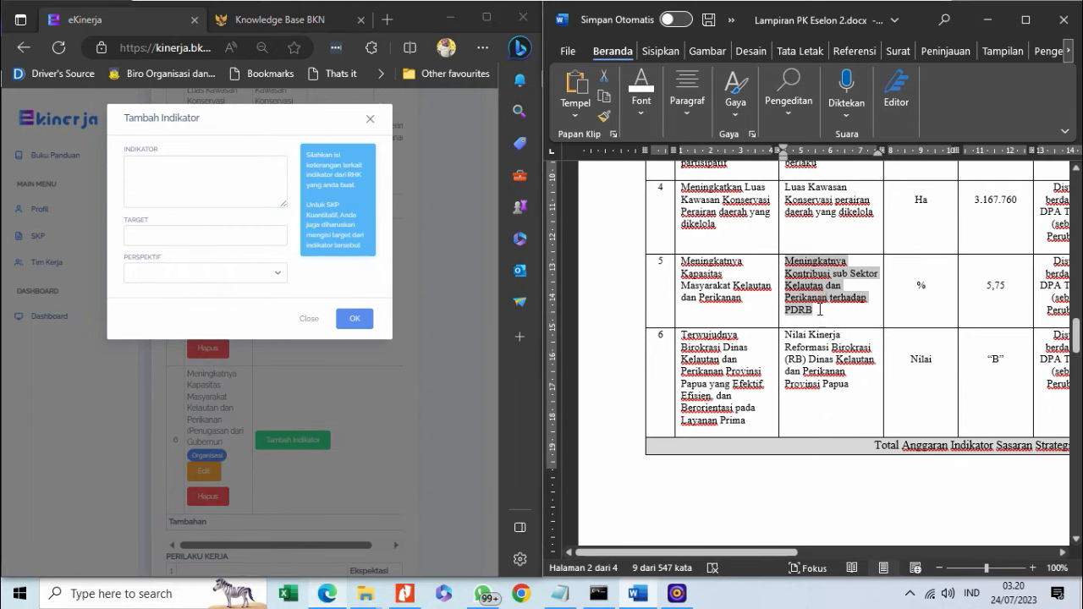
right_click(817, 310)
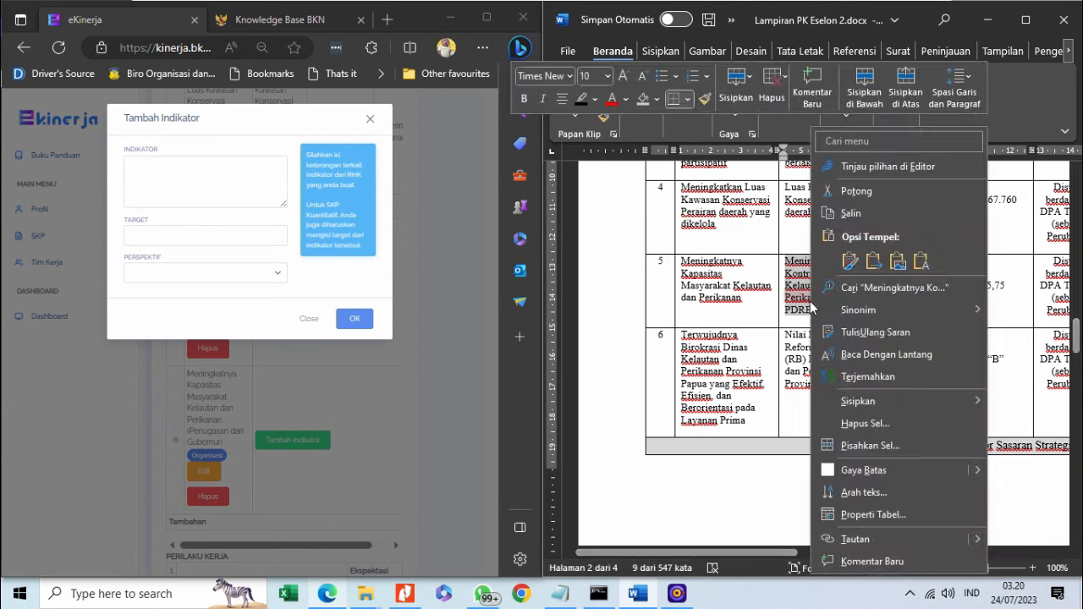
click(850, 213)
click(232, 187)
key(ctrl+v)
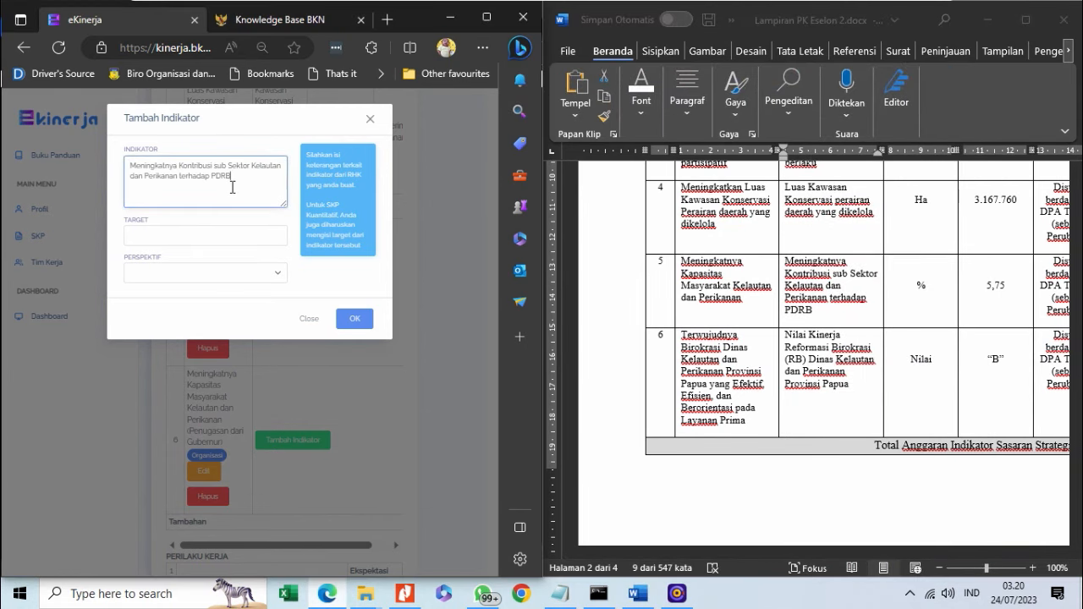
Set the "Meningkatnya Kontribusi sub Sektor Kelautan dan Perikanan" indicator's target to 5,75% and its perspective to Anggaran, and save the indicator.
click(192, 237)
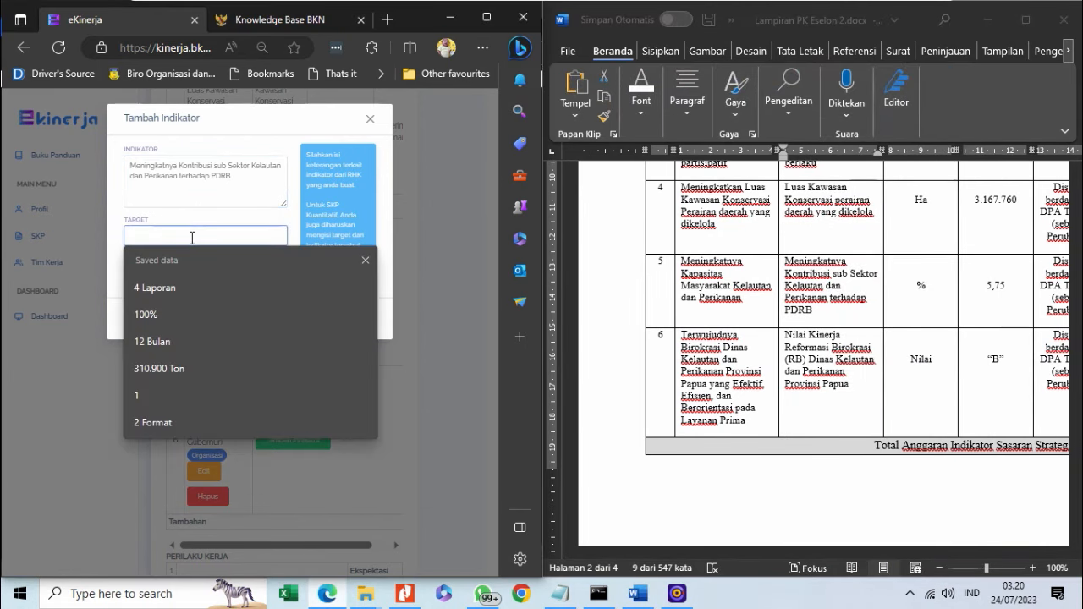
text(5)
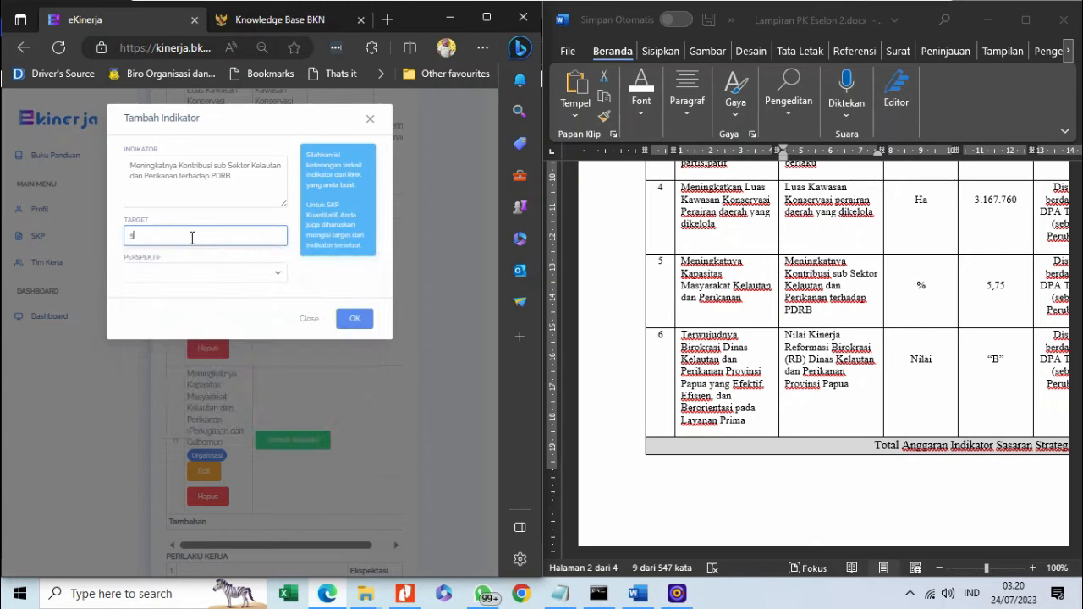
text(,75%)
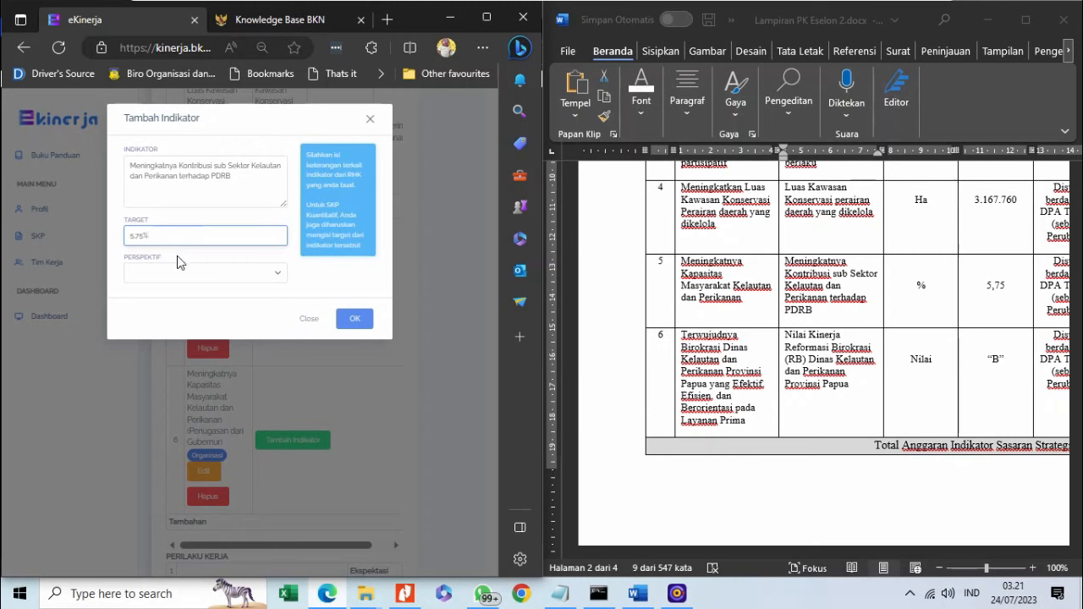
click(178, 272)
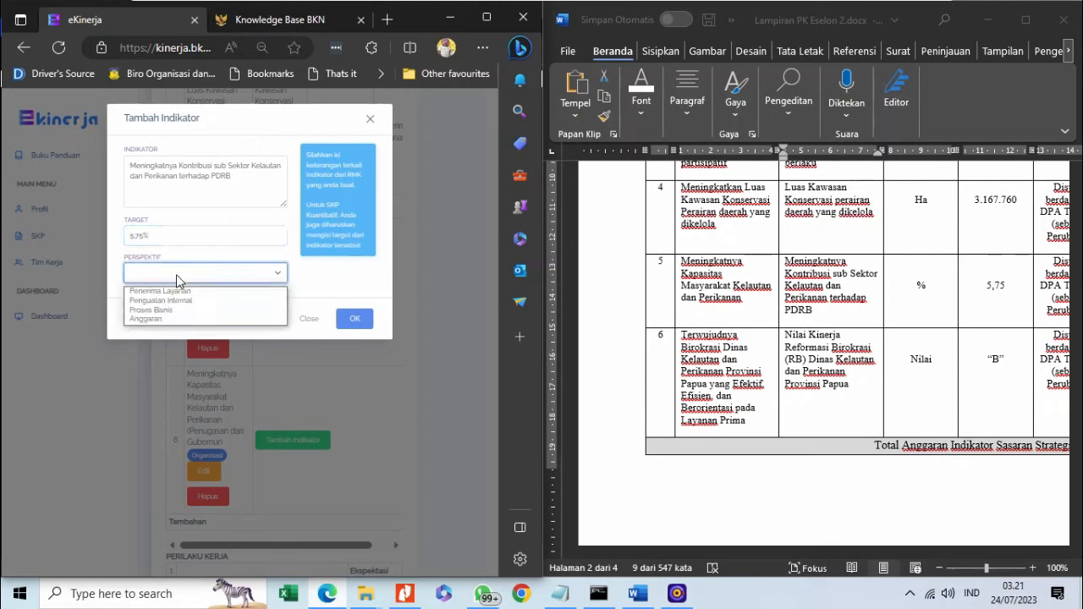
click(175, 322)
click(354, 326)
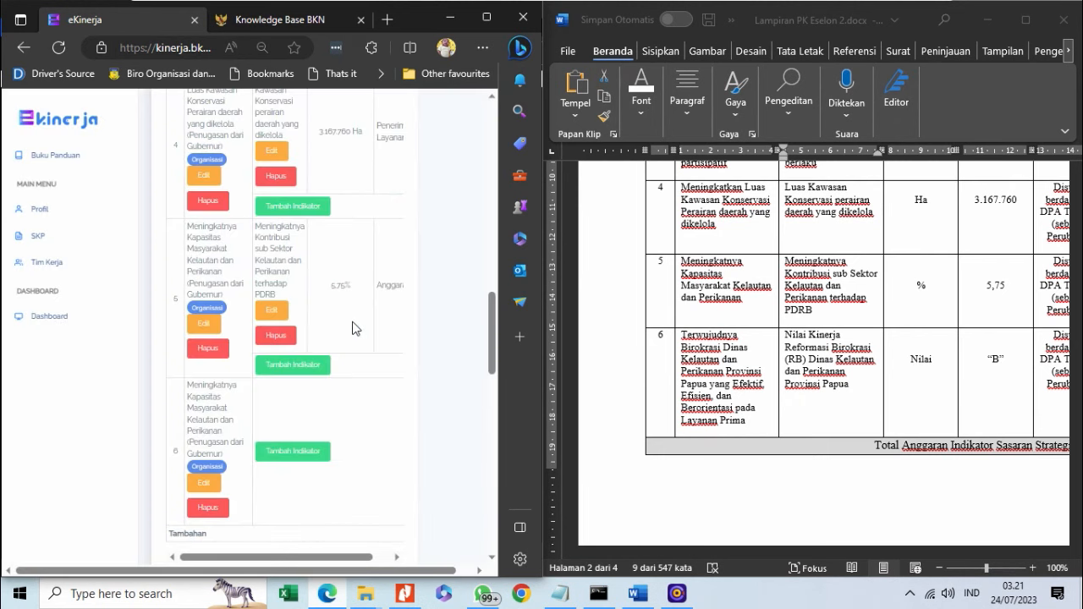
Copy the row 6 indicator "Nilai Kinerja Reformasi Birokrasi (RB) Dinas Kelautan dan Perikanan Provinsi Papua" from Word into a new indicator for the sixth RHK in eKinerja.
scroll(922, 328, down, 3)
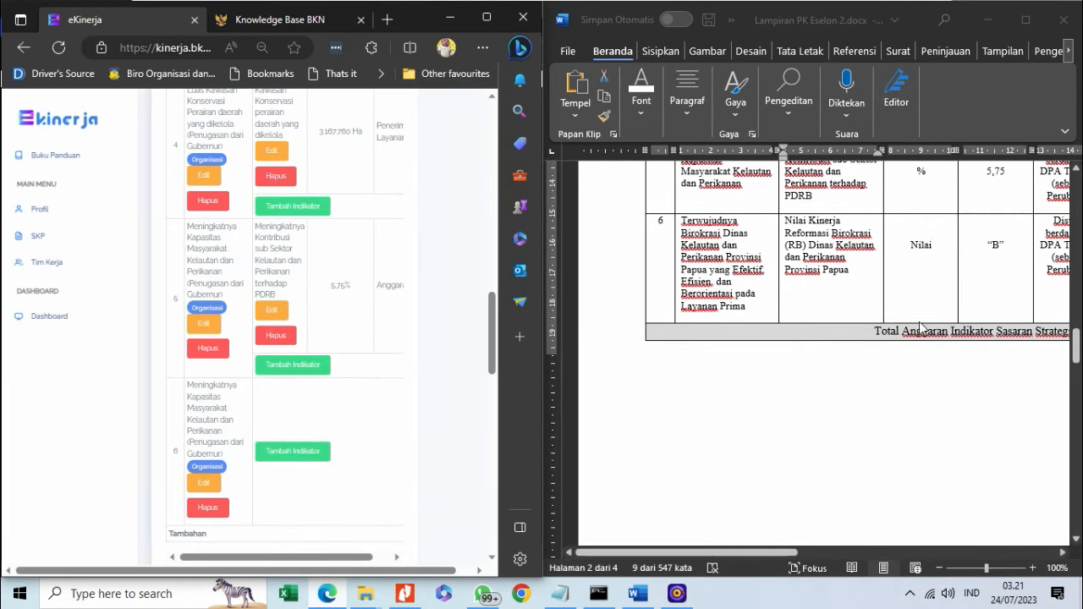
click(795, 226)
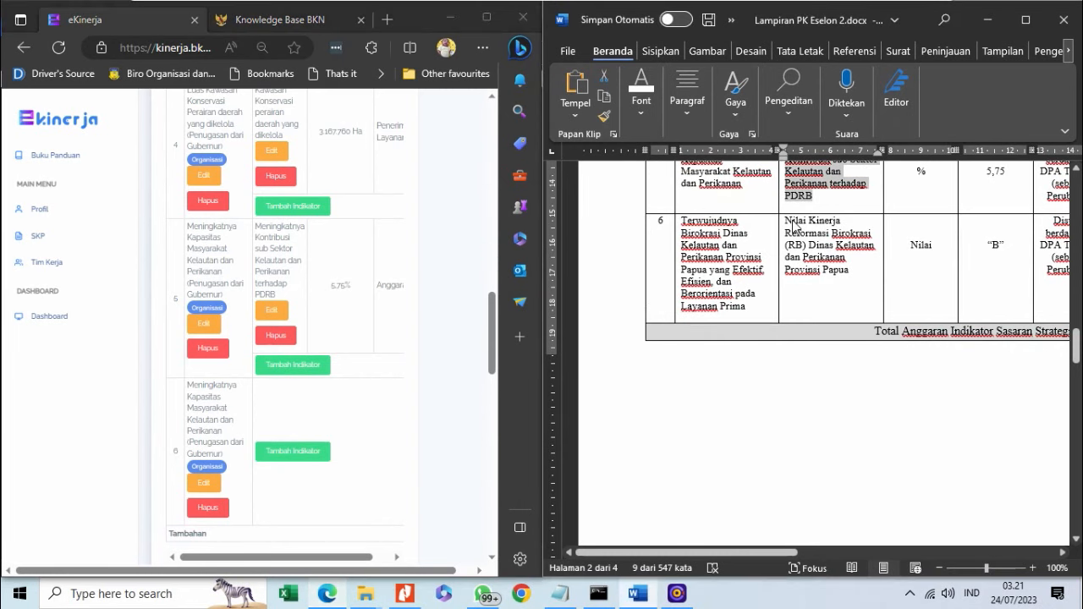
drag(787, 222, 856, 273)
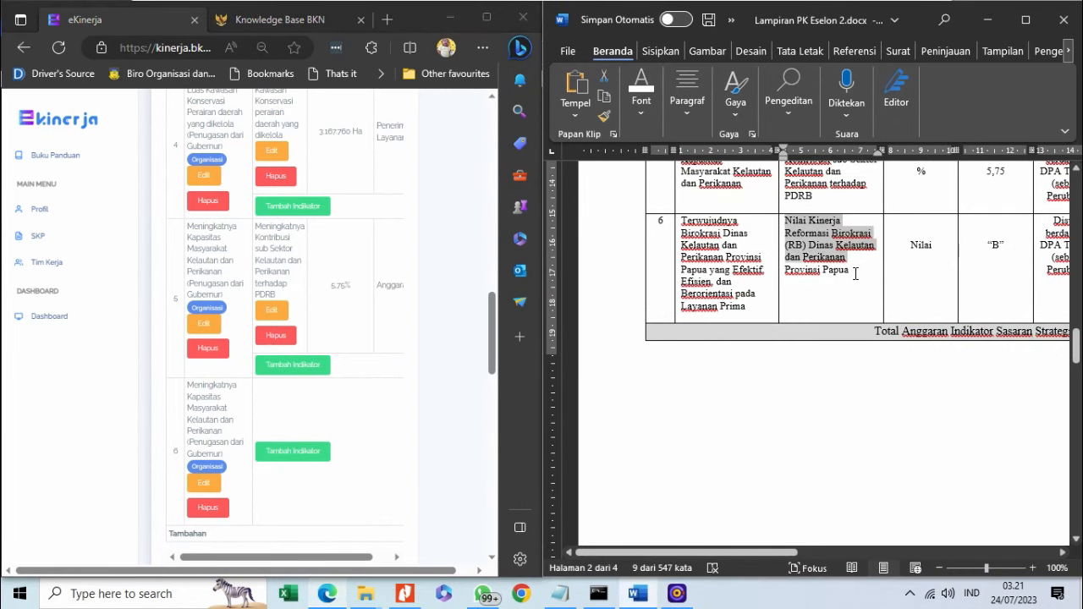
right_click(818, 278)
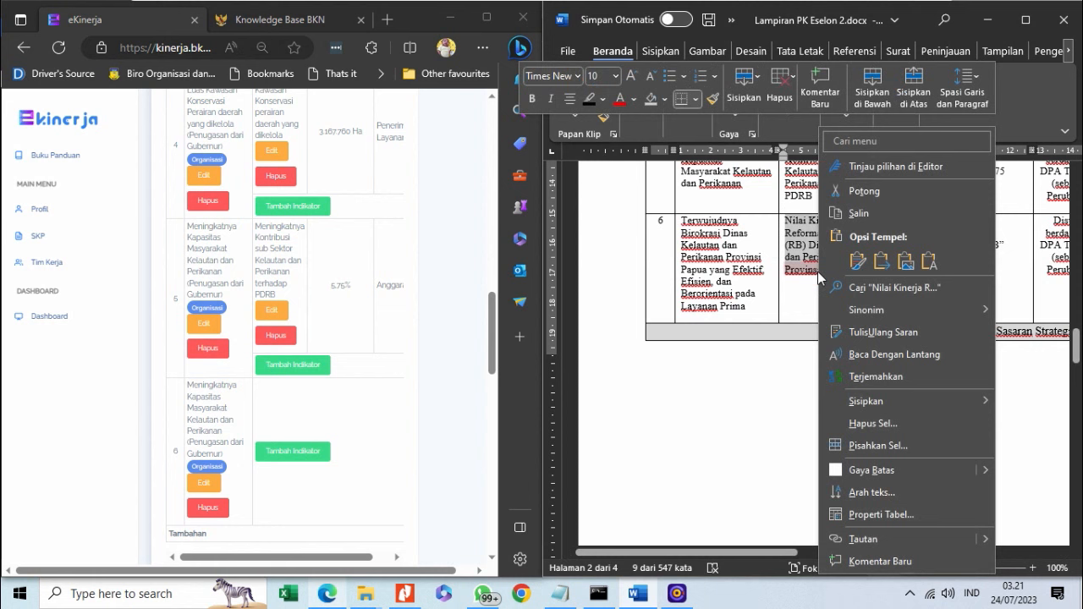
click(838, 213)
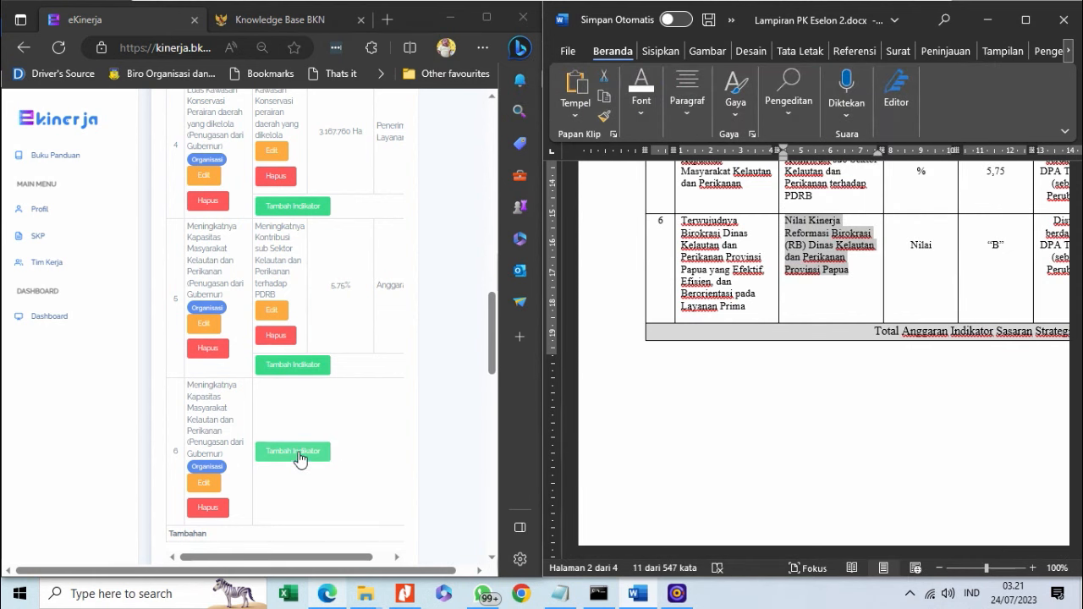
click(298, 458)
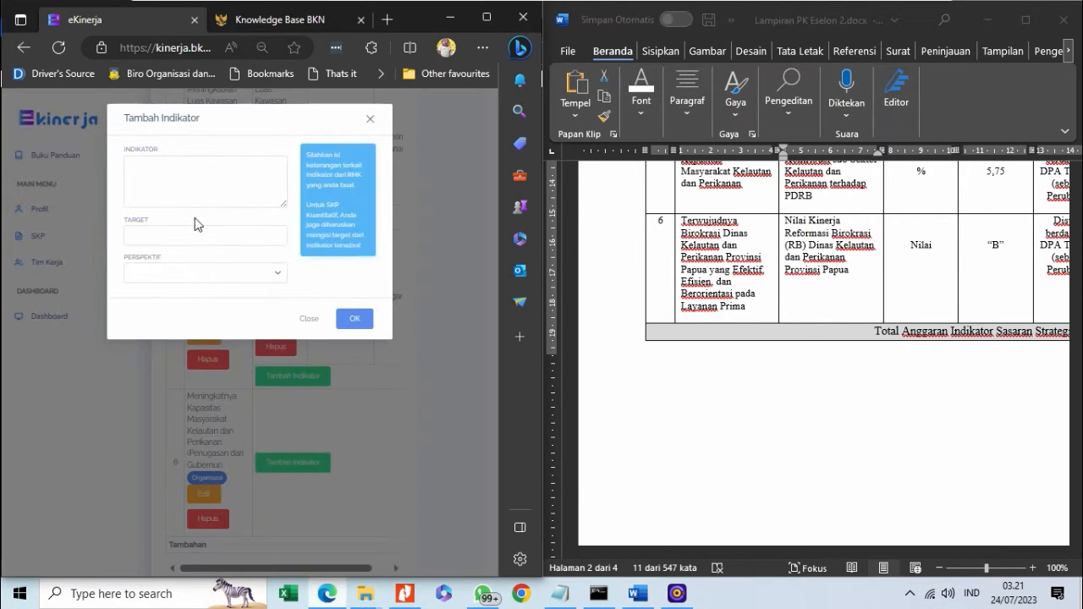
click(193, 197)
key(ctrl+v)
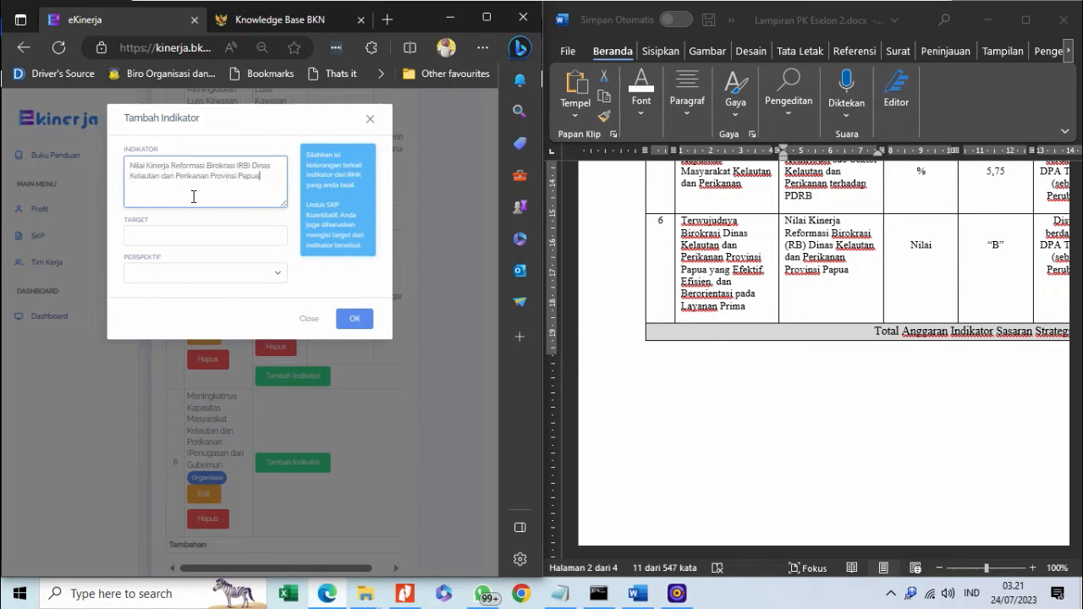
Set the "Nilai Kinerja Reformasi Birokrasi (RB)" indicator's target to B and its perspective to Penguatan Internal, and save the indicator.
click(156, 237)
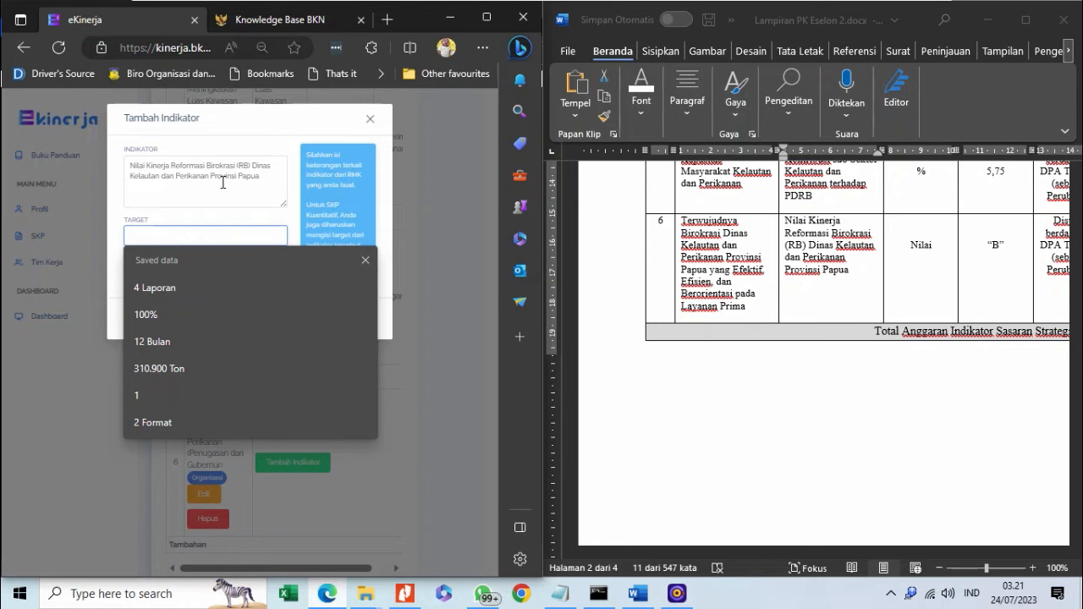
text(B)
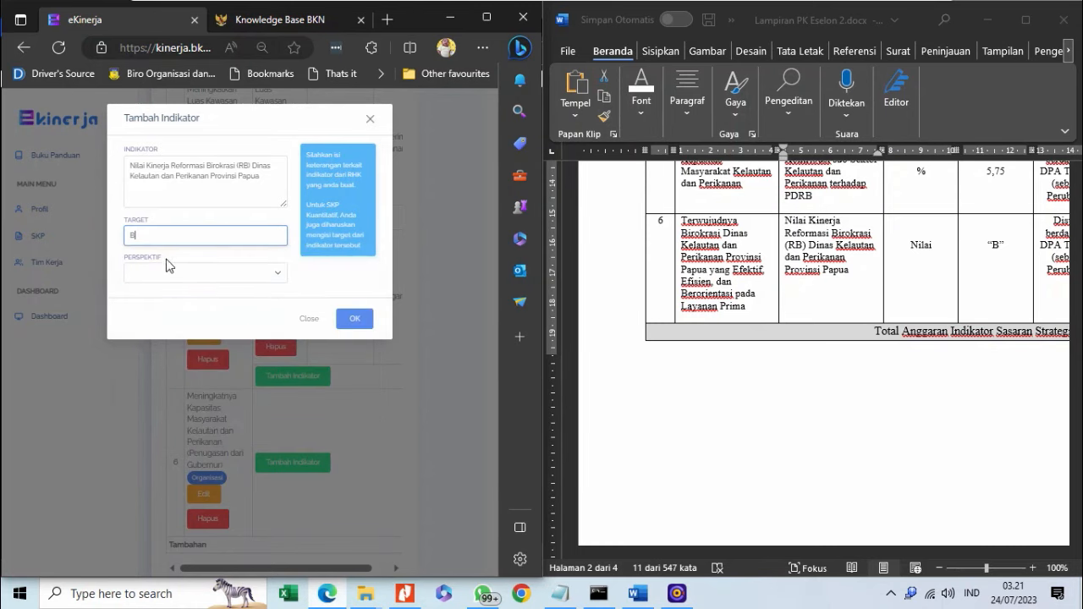
click(166, 275)
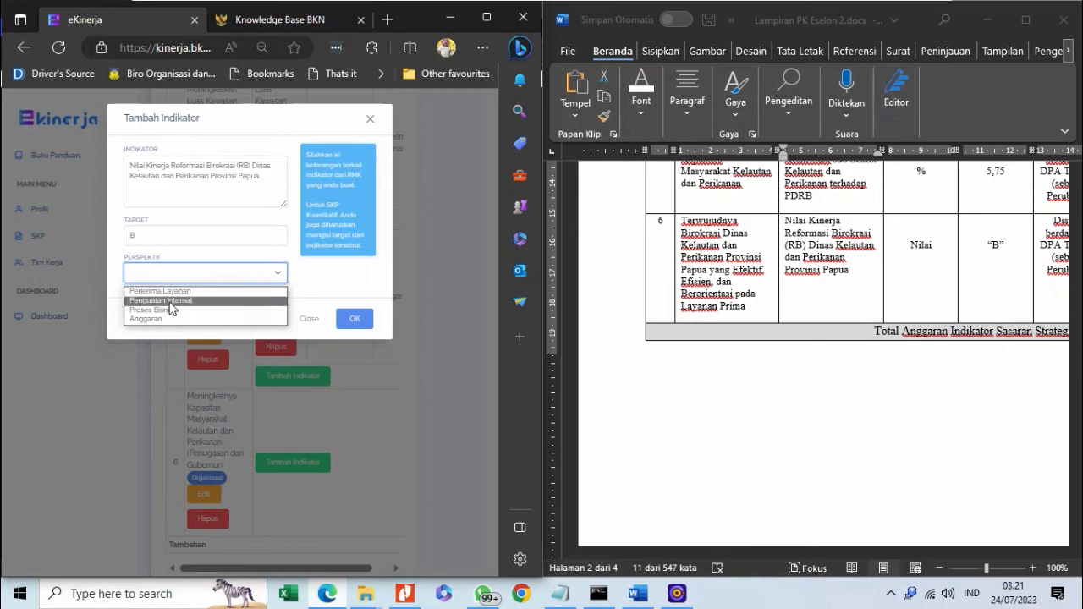
click(170, 301)
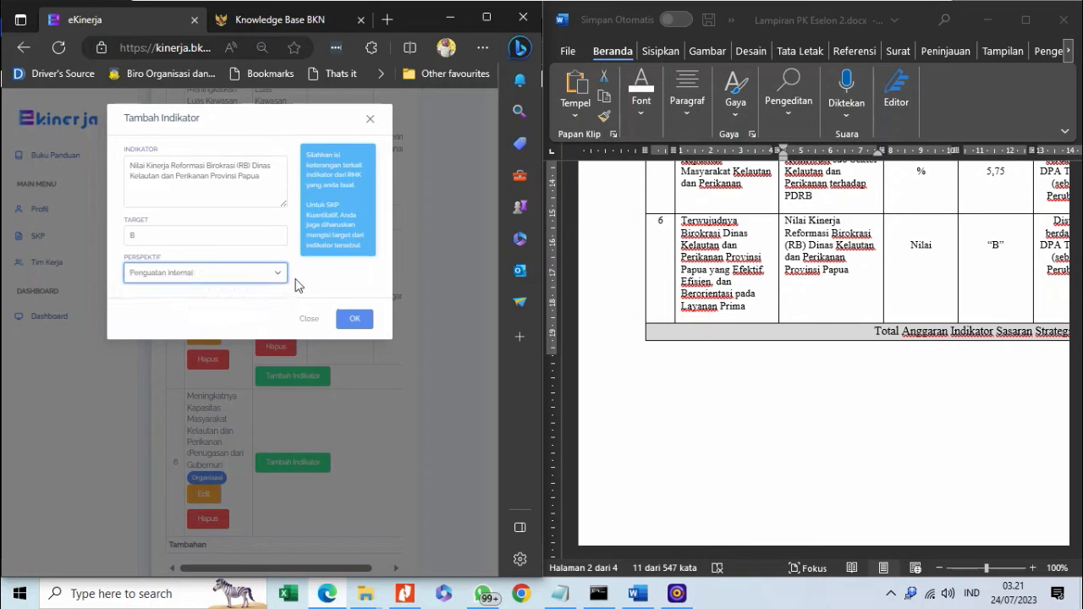
click(361, 322)
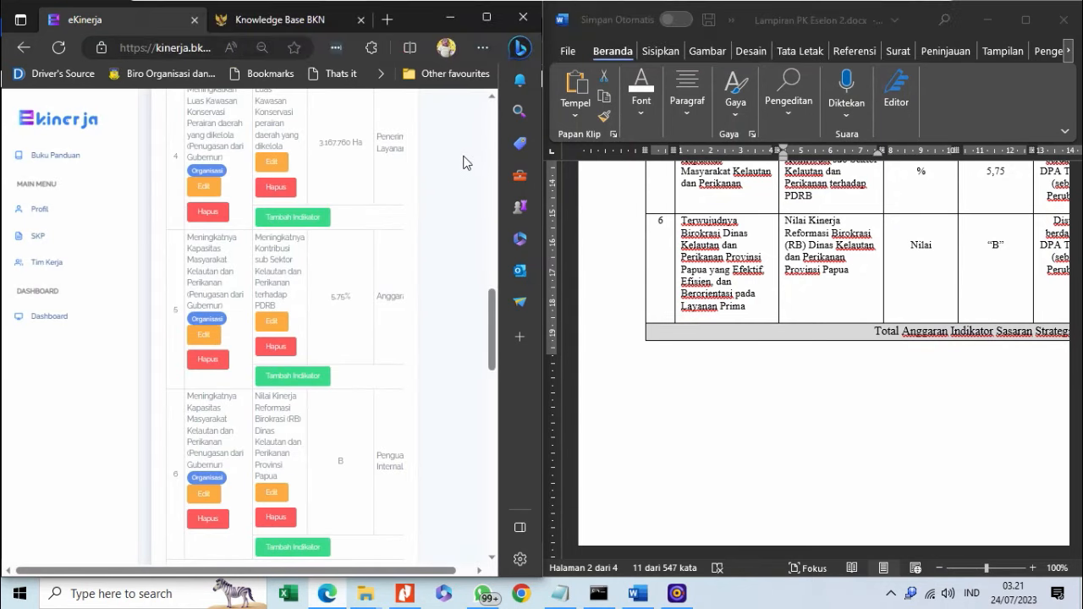
Maximize the browser and enter "1. Sumber Daya Manusia berupa SDM Aparatur di lingkungan SKPD." as the first item of the Dukungan Sumber Daya attachment.
click(482, 27)
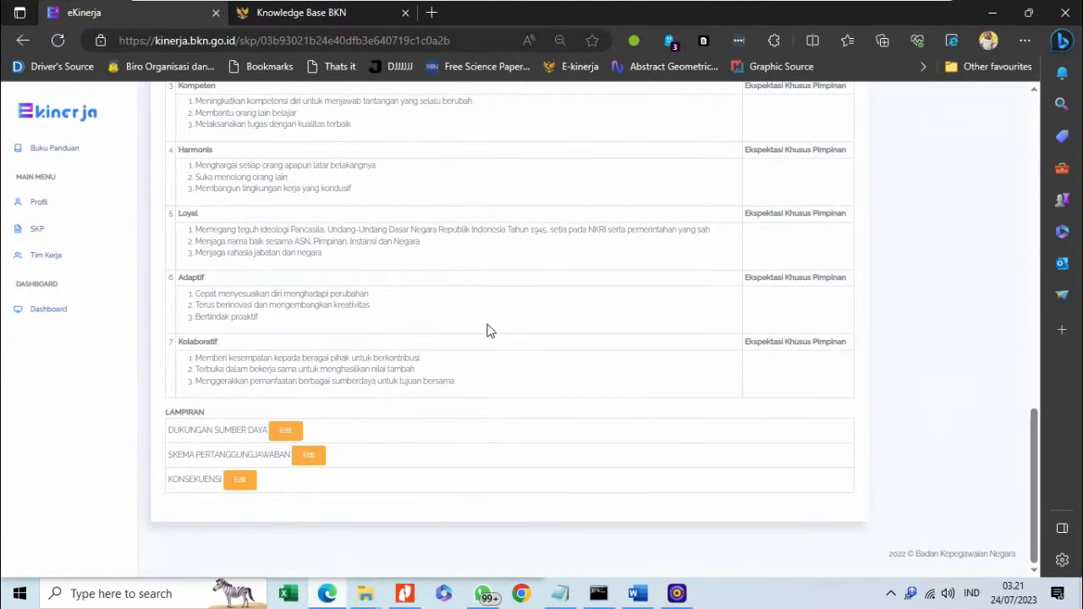
scroll(487, 324, up, 5)
scroll(487, 324, up, 6)
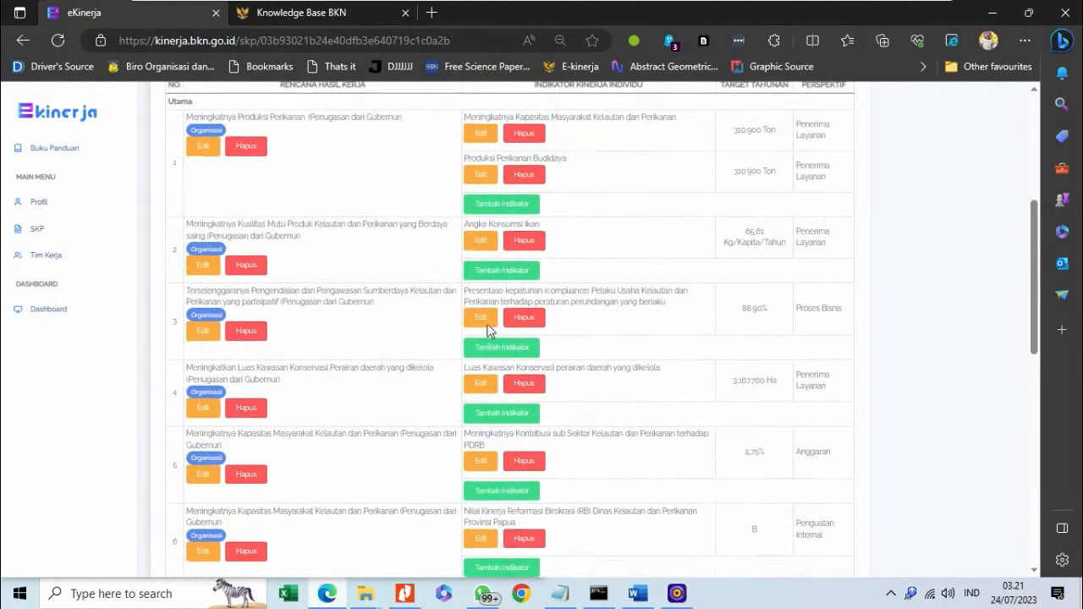
scroll(487, 330, down, 10)
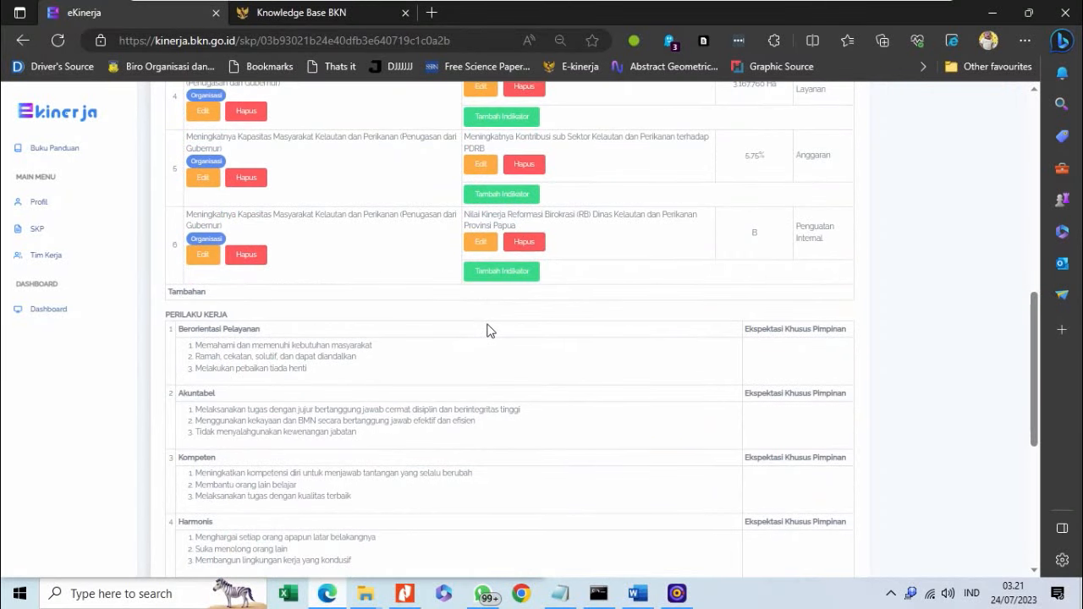
scroll(487, 330, down, 5)
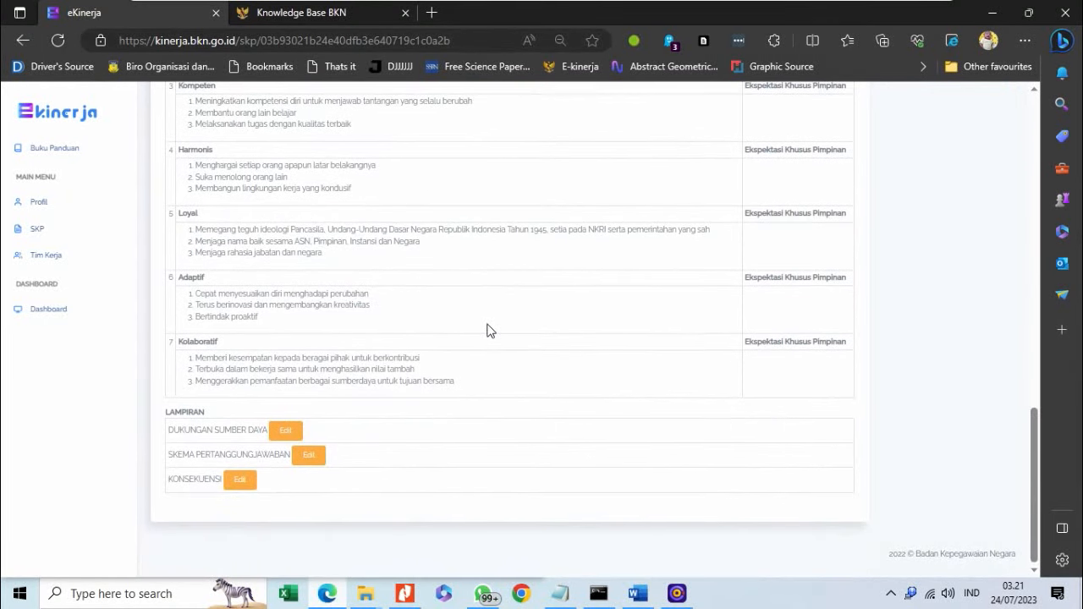
click(285, 429)
click(346, 184)
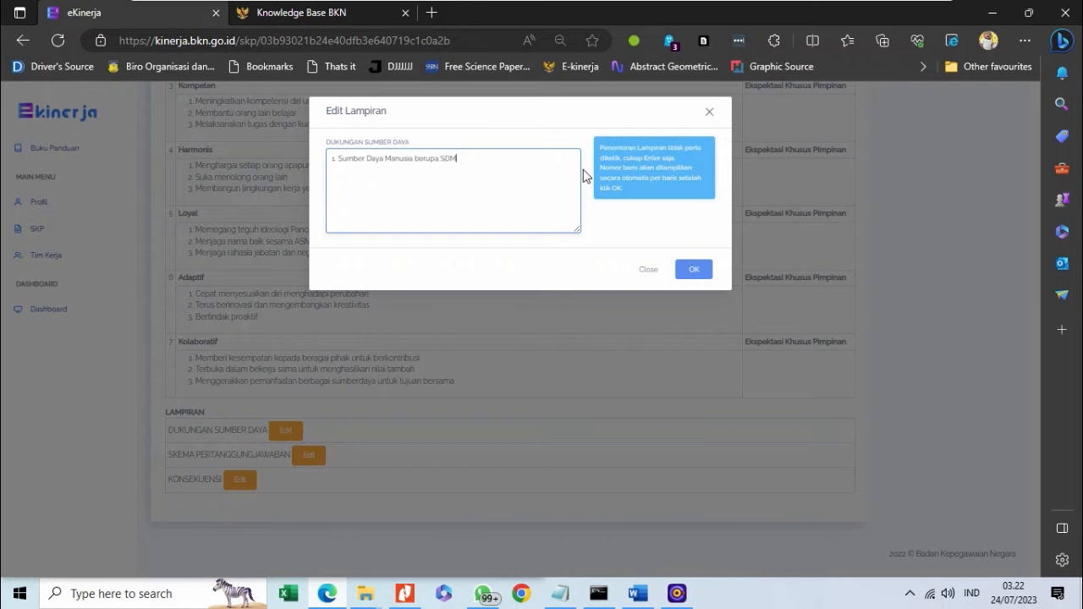
text(tur di tingk)
text(ungan SKPD)
Add the second item "2. Perlengkapan dan Peralatan kerja sesuai dengan kriteria Standar Pelayanan Minimum." to Dukungan Sumber Daya and save the attachment.
text(2.)
text( S)
key(BackSpace)
text(Perlengkapan )
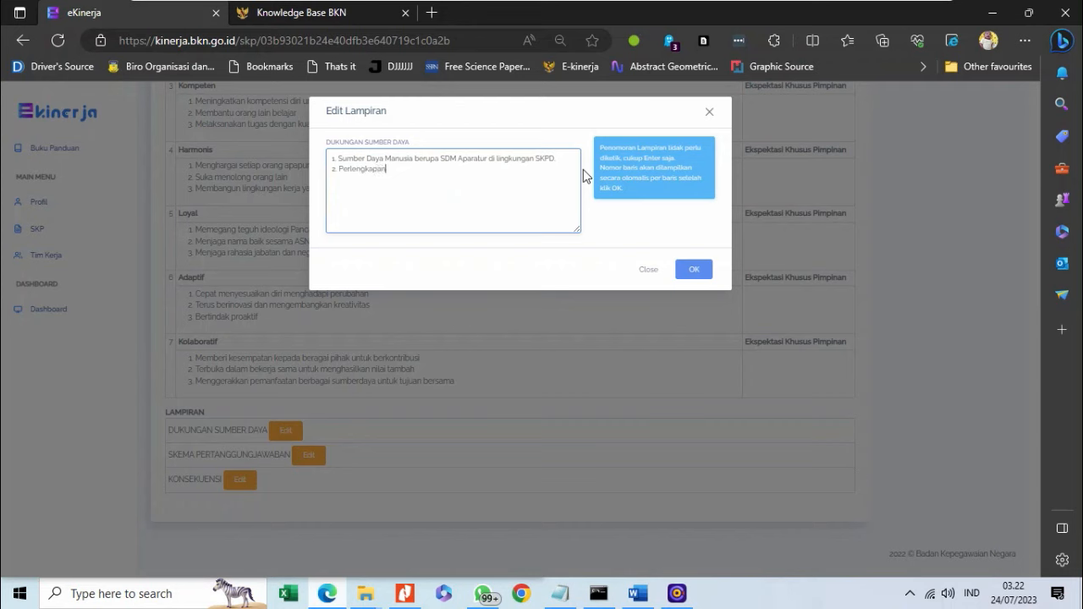
text(dan Perala)
text(tan kerja s)
text(esuai diri)
text(ngan Stand)
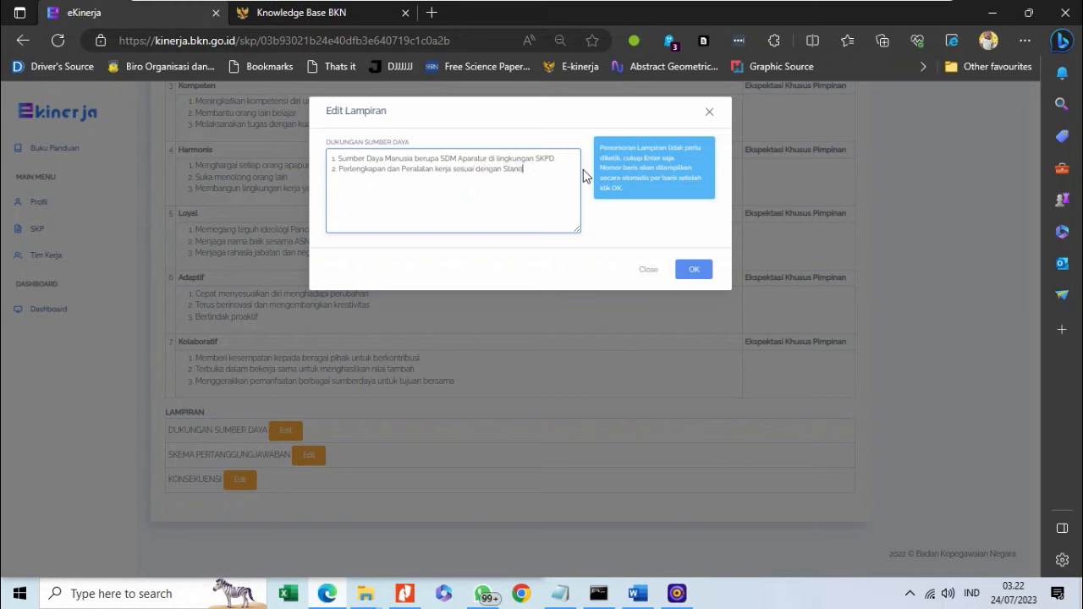
text(ar Pelayanan Minimum)
key(BackSpace)
key(BackSpace)
key(BackSpace)
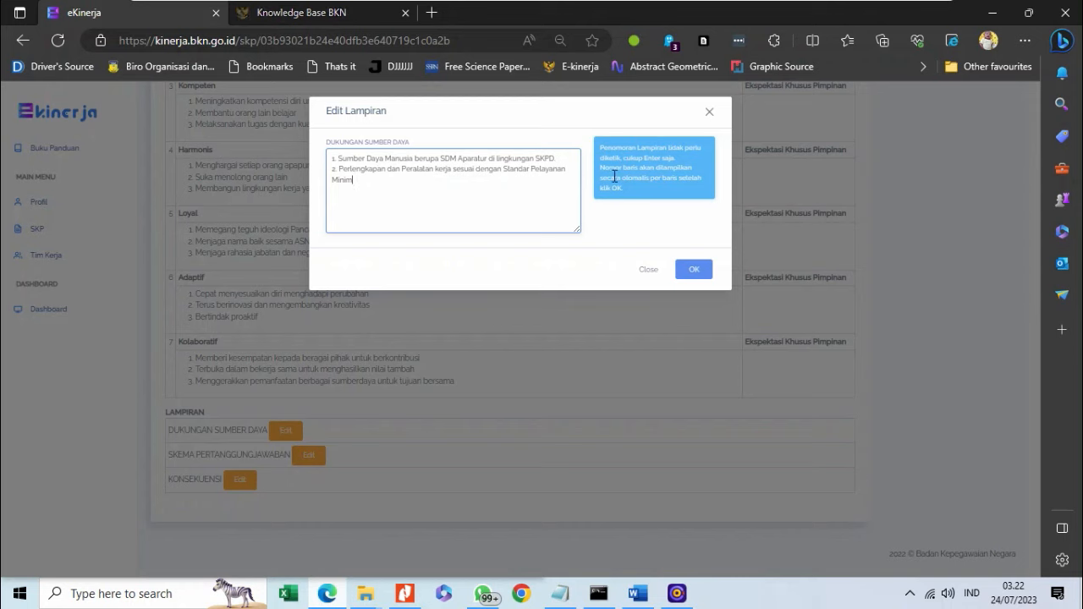
text(imum)
text(kriteria)
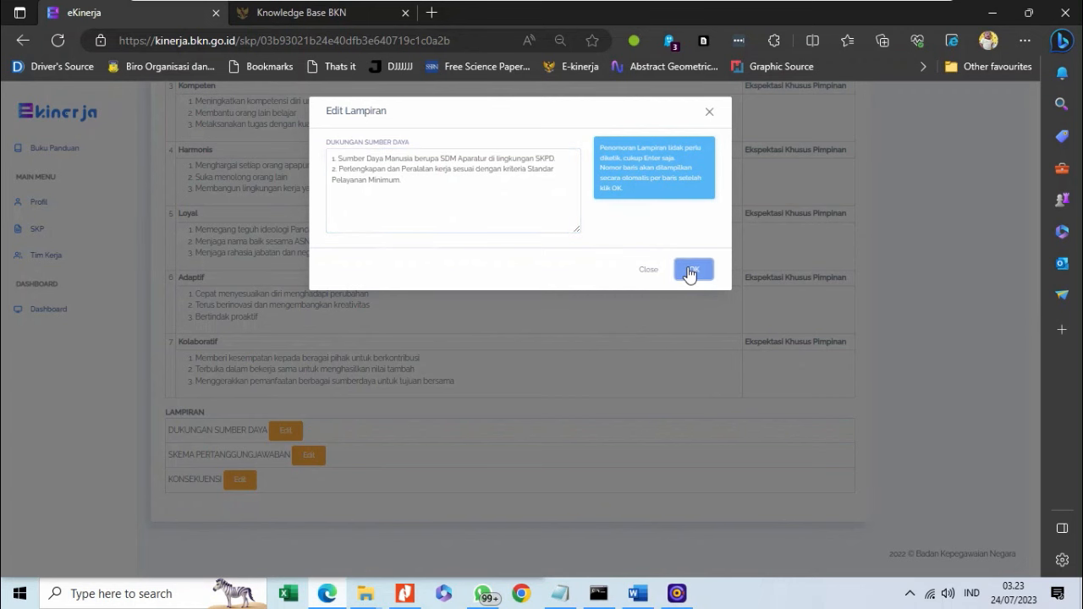
click(691, 270)
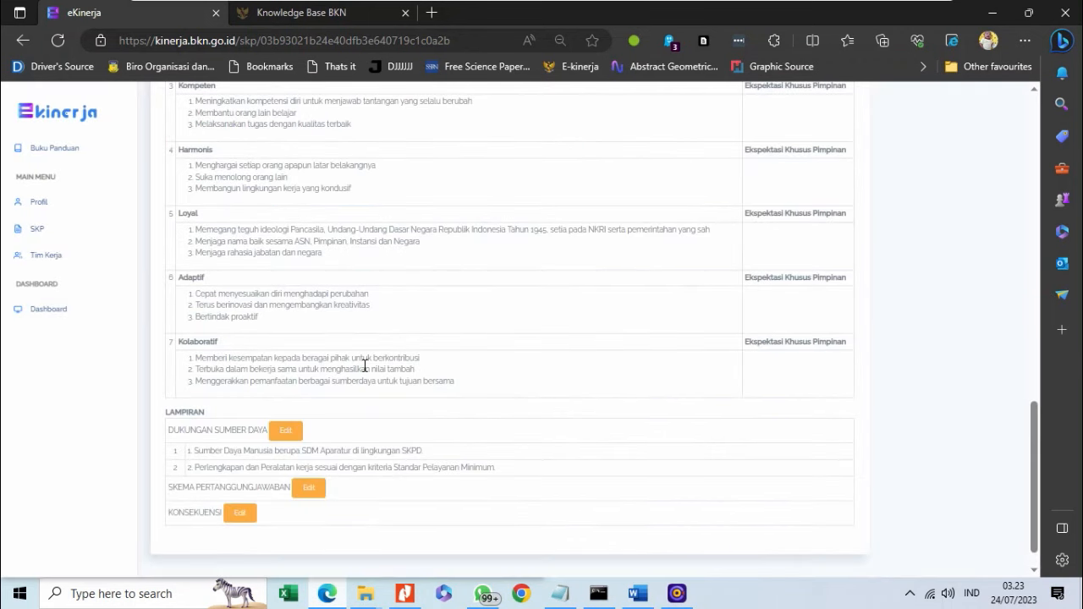
Remove the manually entered numbers "1." and "2." from the two Dukungan Sumber Daya items and save the attachment.
scroll(365, 365, down, 1)
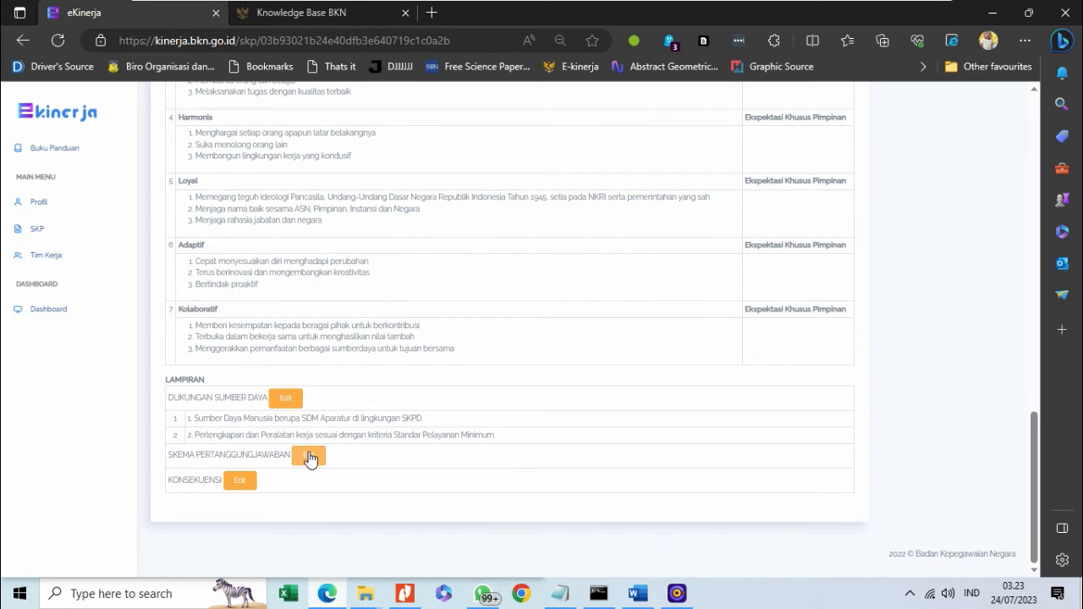
click(286, 397)
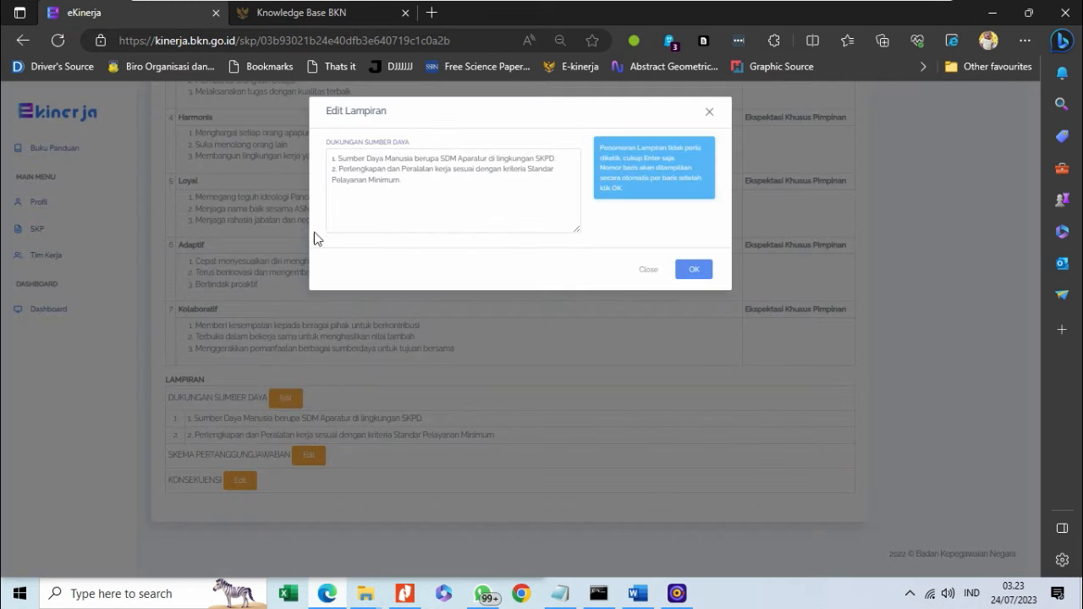
click(339, 159)
key(BackSpace)
key(BackSpace)
key(BackSpace)
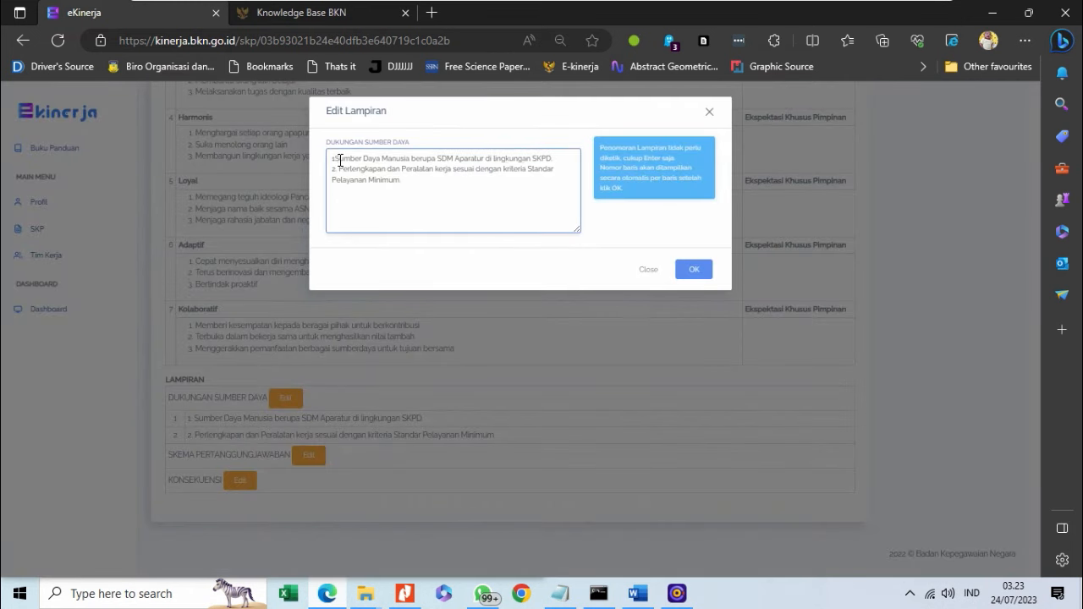
key(Down)
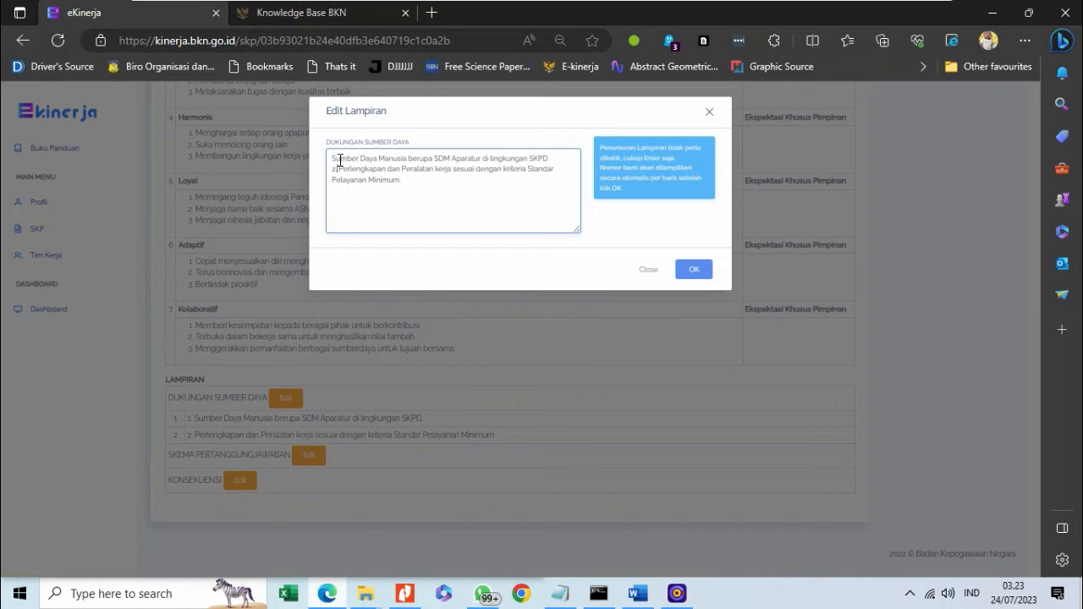
key(BackSpace)
key(BackSpace)
key(BackSpace)
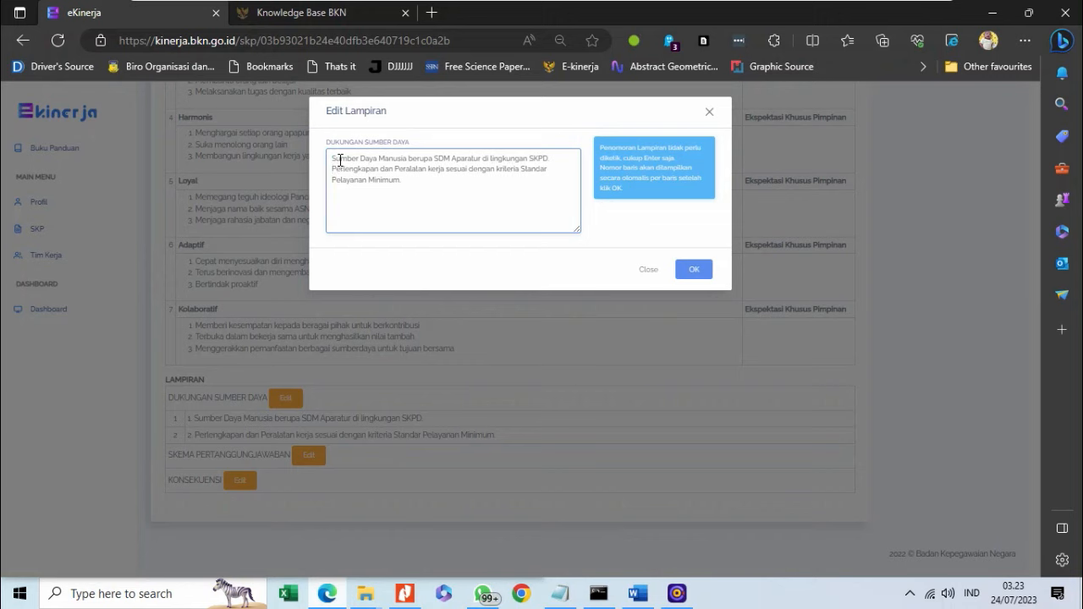
key(BackSpace)
key(Return)
click(694, 274)
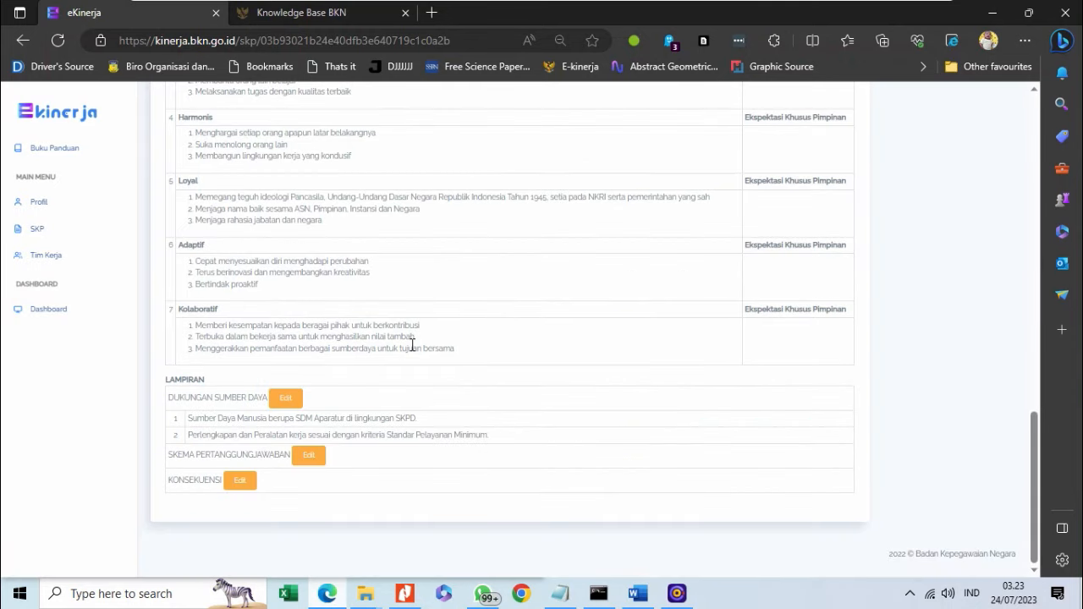
Enter "Laporan rutin kinerja unit kerja (Eselon III Mandiri dan Unit Kerja dibawahnya)" as the first item of the Skema Pertanggungjawaban attachment.
click(308, 457)
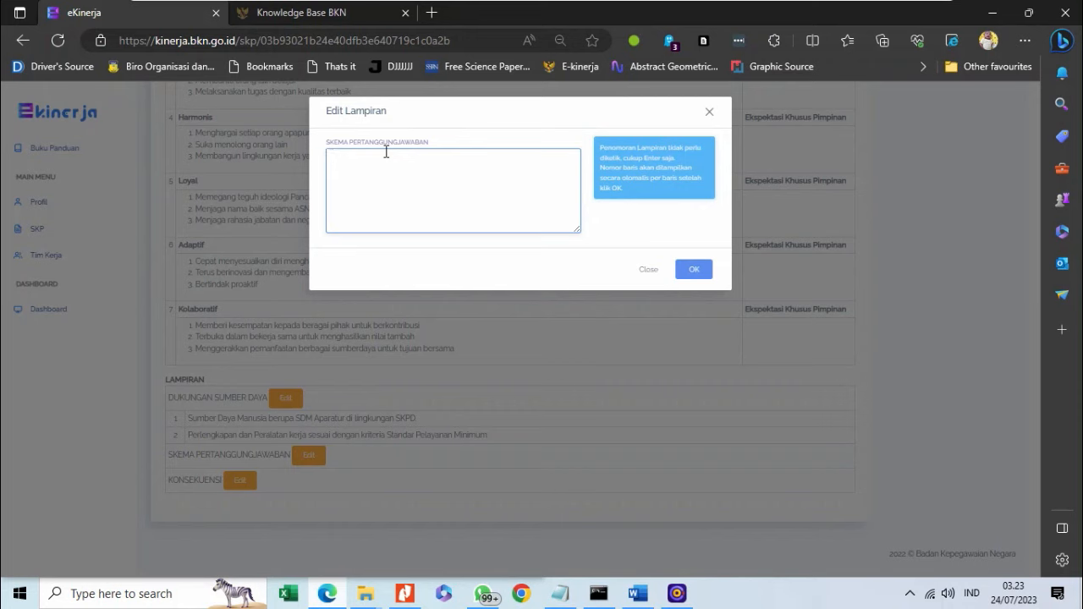
text(Laporan rutin kinerja unit kerja (Eselon III Mandiri)
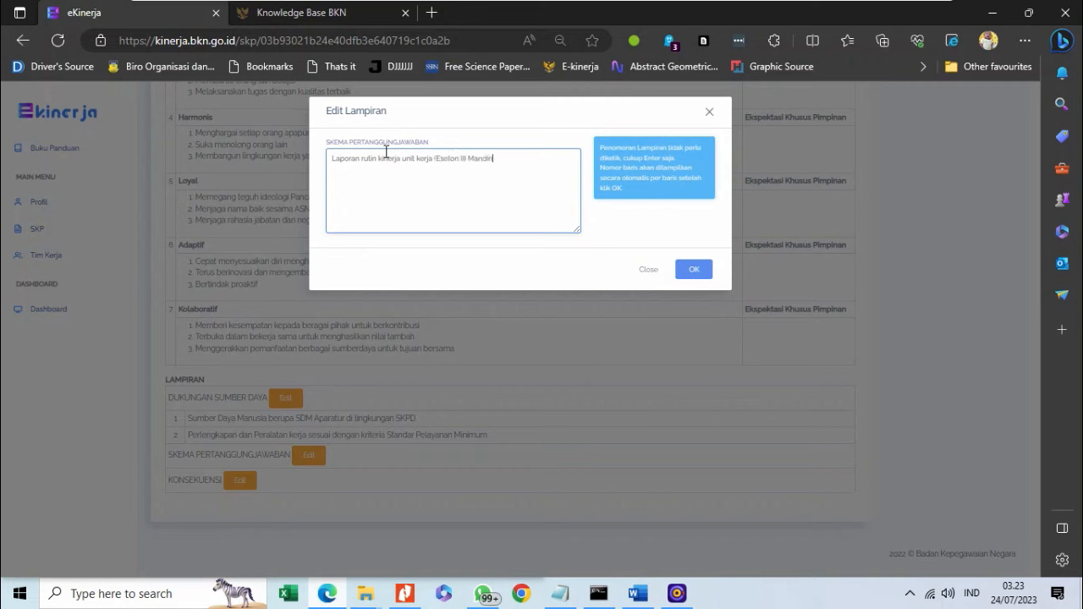
text( dan UN)
key(BackSpace)
text(nit KErja)
key(BackSpace)
key(BackSpace)
key(BackSpace)
key(BackSpace)
text(erja dibawahnya))
key(Return)
Add "Laporan Capaian Kinerja Program dan Kegiatan (Triwulan dan Semester)" and "Laporan Kinerja Instansi Pemerintah (LAKIP - SKPD)" as further items and save Skema Pertanggungjawaban.
text(Laporan Capa)
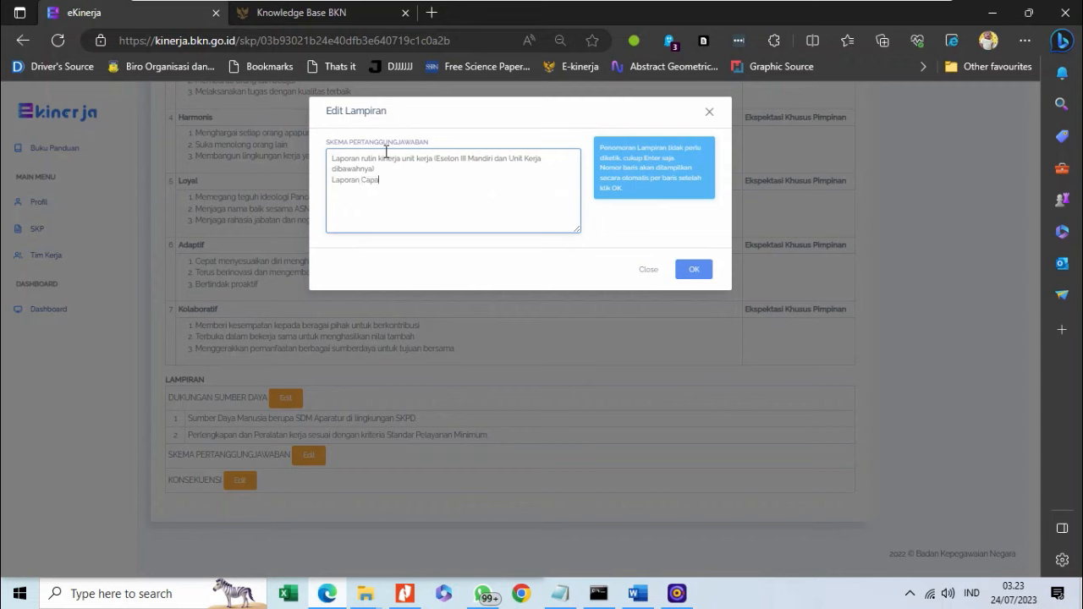
text(ian Kinerja Pi)
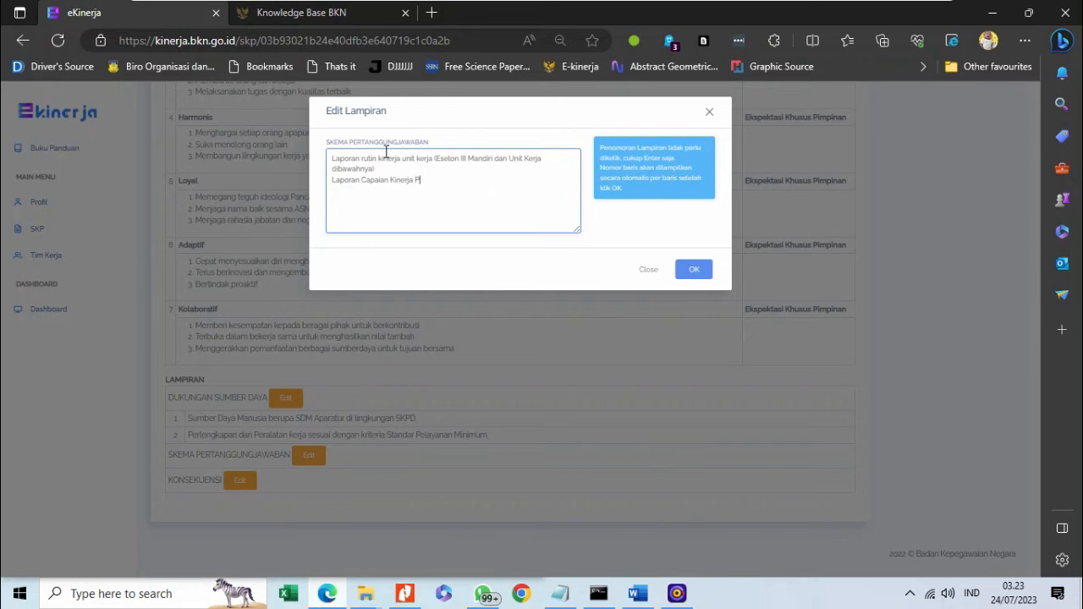
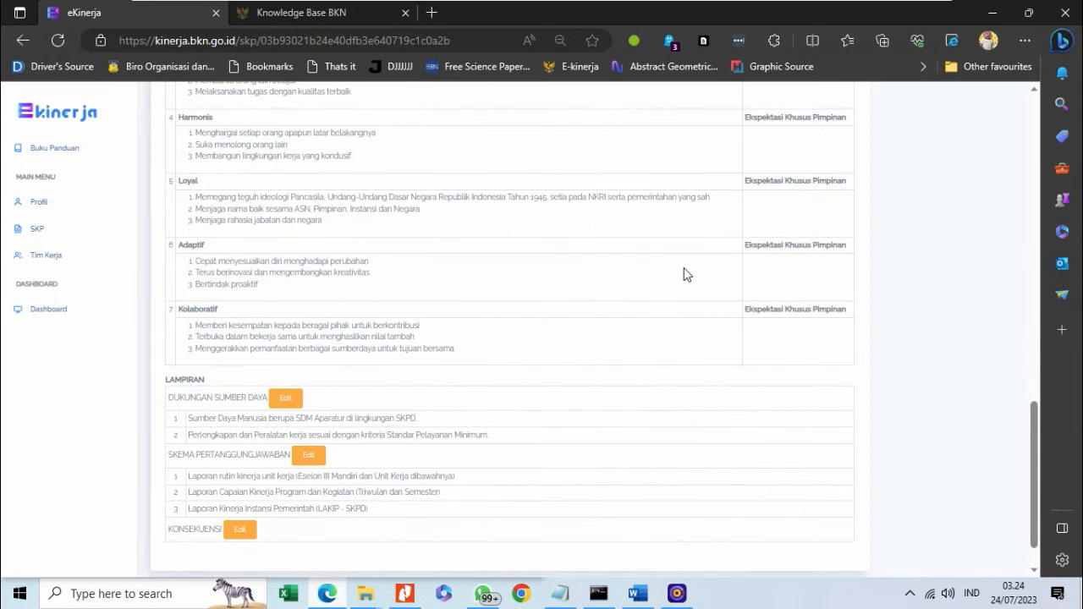
Fill the Konsekuensi attachment with "Positif dan Negatif sesuai dengan ketentuan peraturan yang berlaku di lingkungan pemerintah Provinsi Papua." and save it.
scroll(672, 305, down, 2)
click(237, 482)
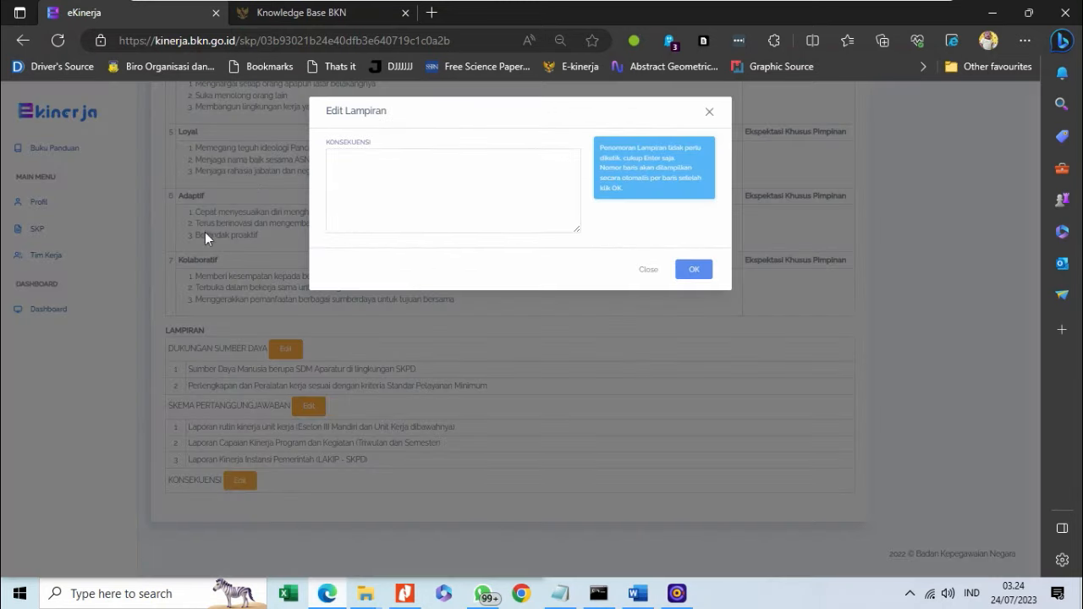
click(349, 182)
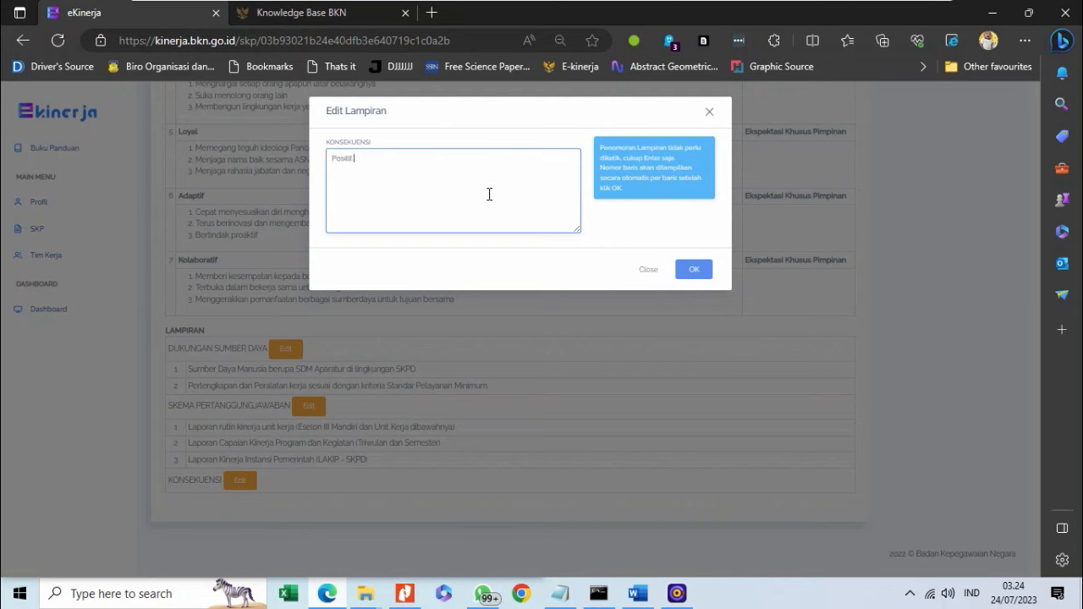
text(dan Negatif sesuai dengan ketentua)
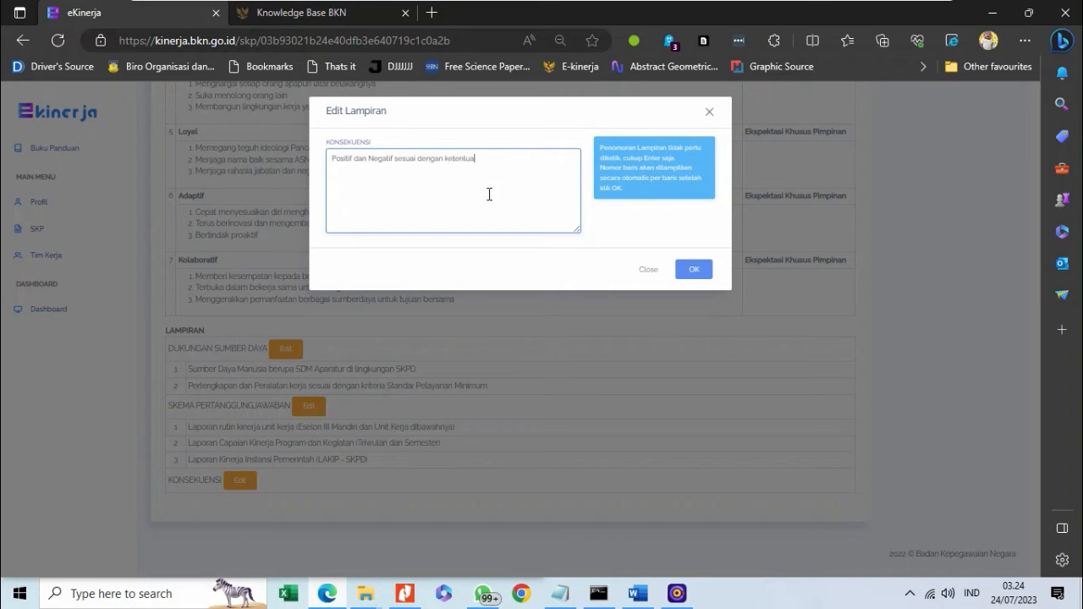
text(n peratura)
text(n yang berlaku di lingkung)
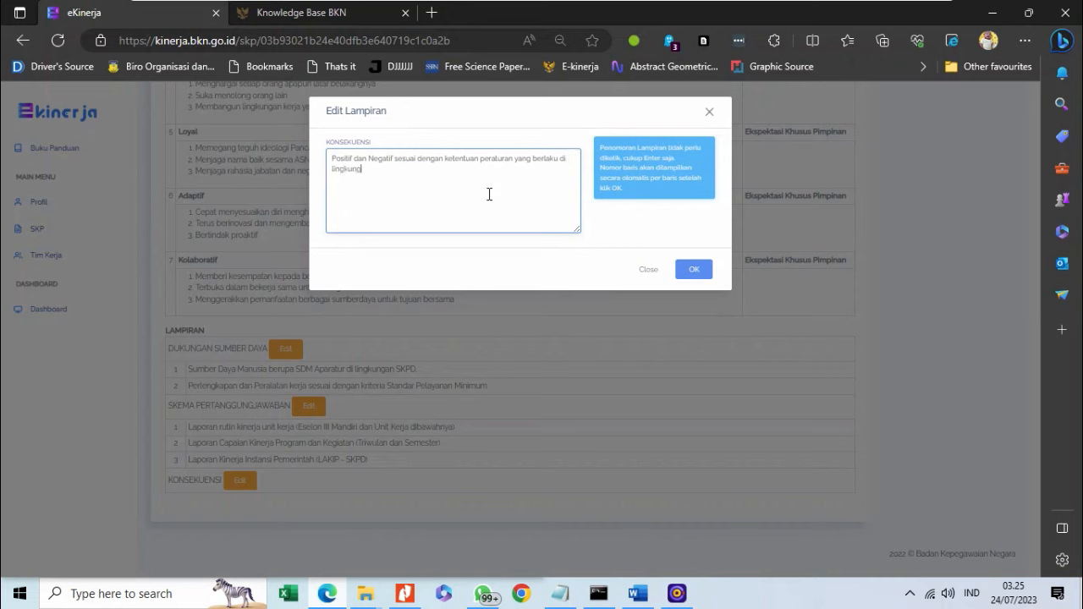
text(an pemerintah Provinsi Papua.)
click(687, 271)
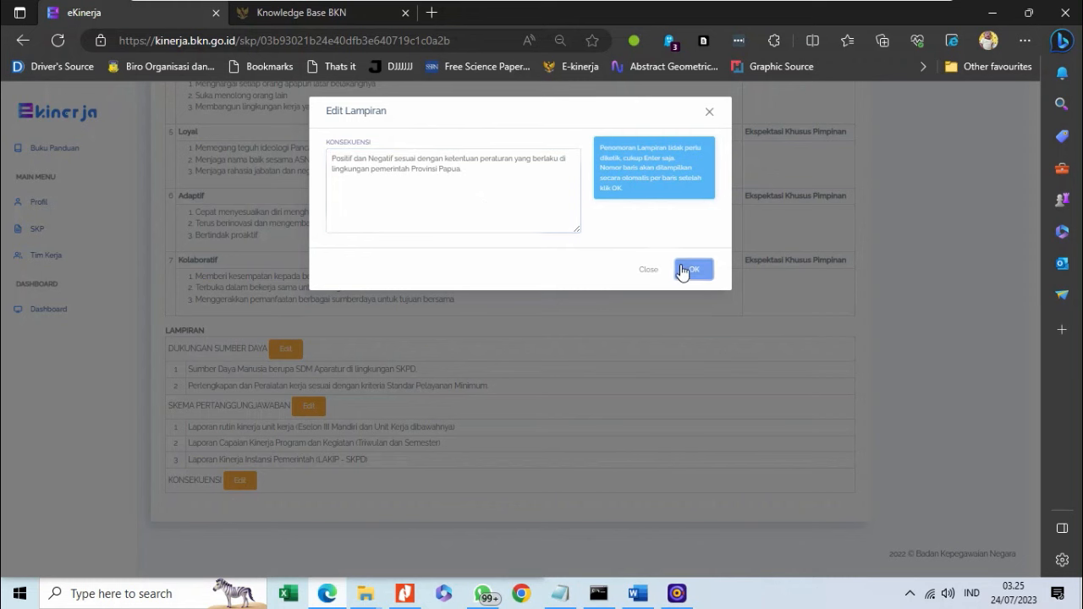
Submit the completed 2023 SKP for approval, confirm the submission, and look over its RHKs and Lampiran entries.
scroll(622, 332, up, 20)
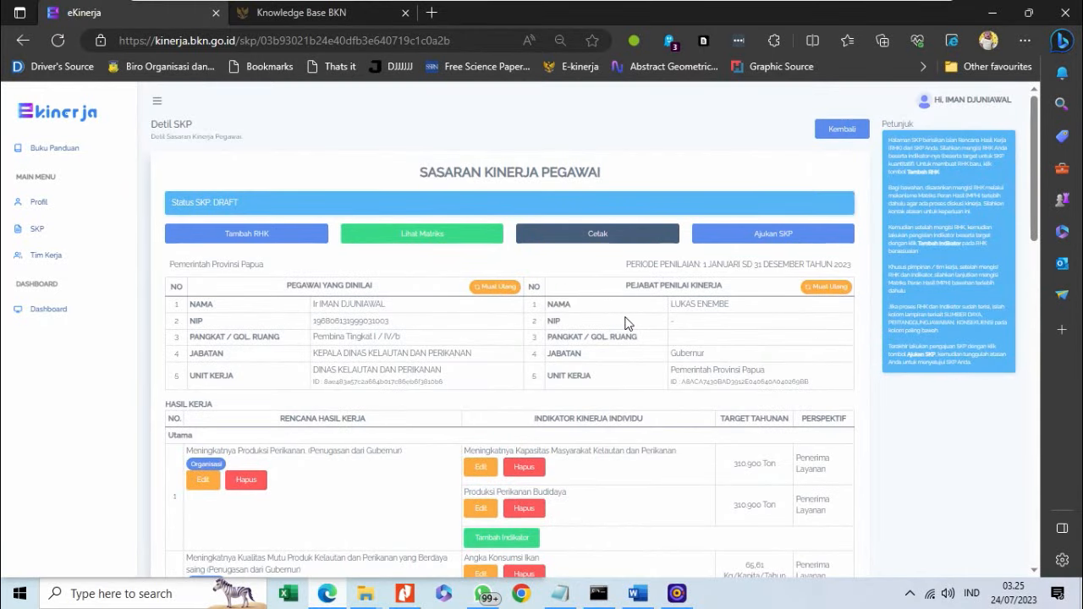
scroll(622, 332, down, 5)
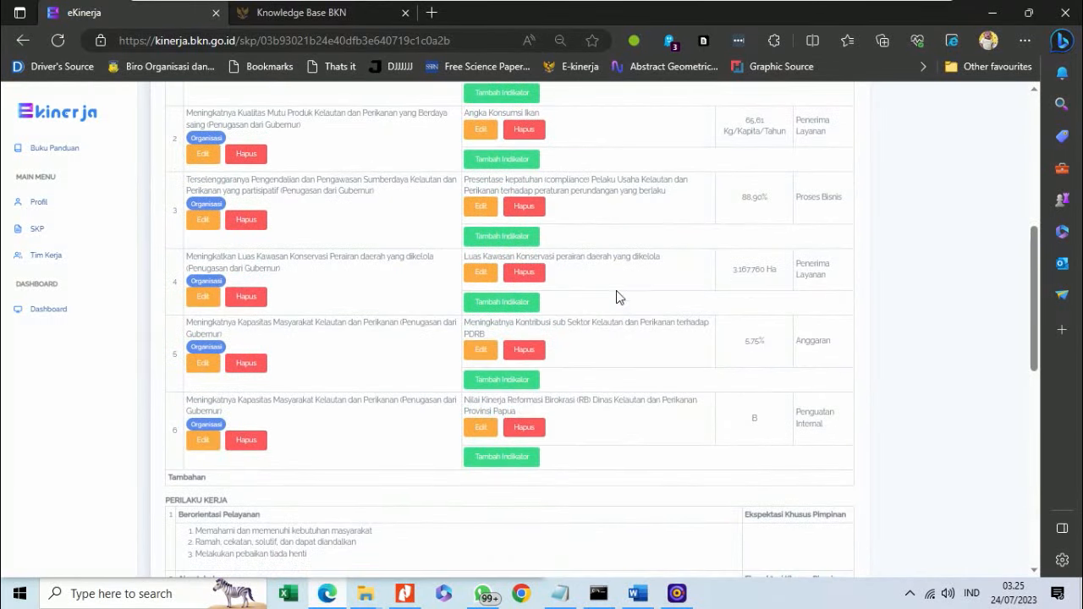
scroll(621, 298, up, 5)
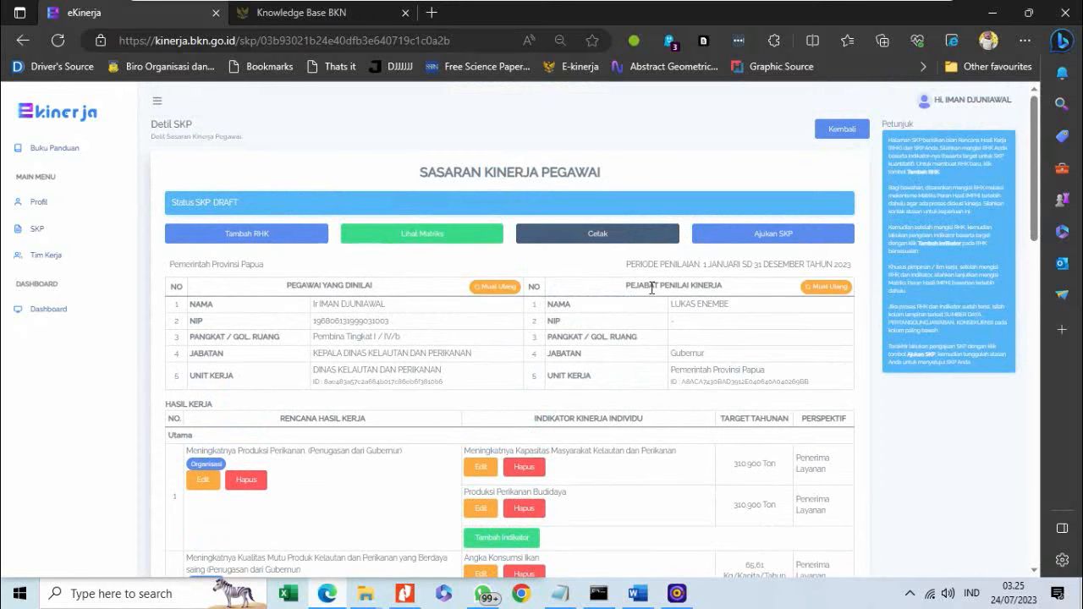
click(743, 237)
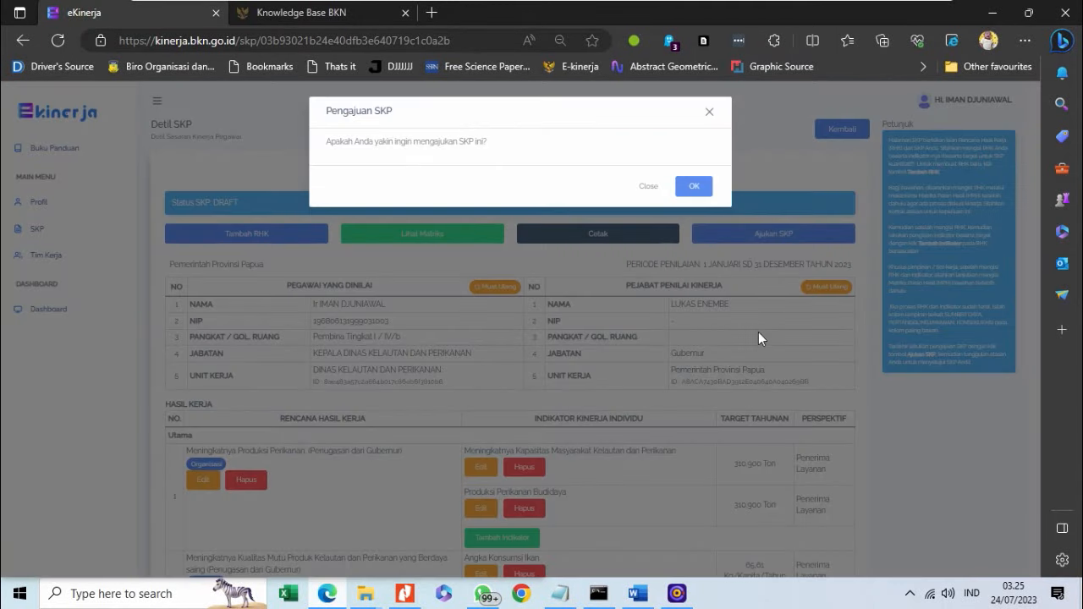
click(691, 186)
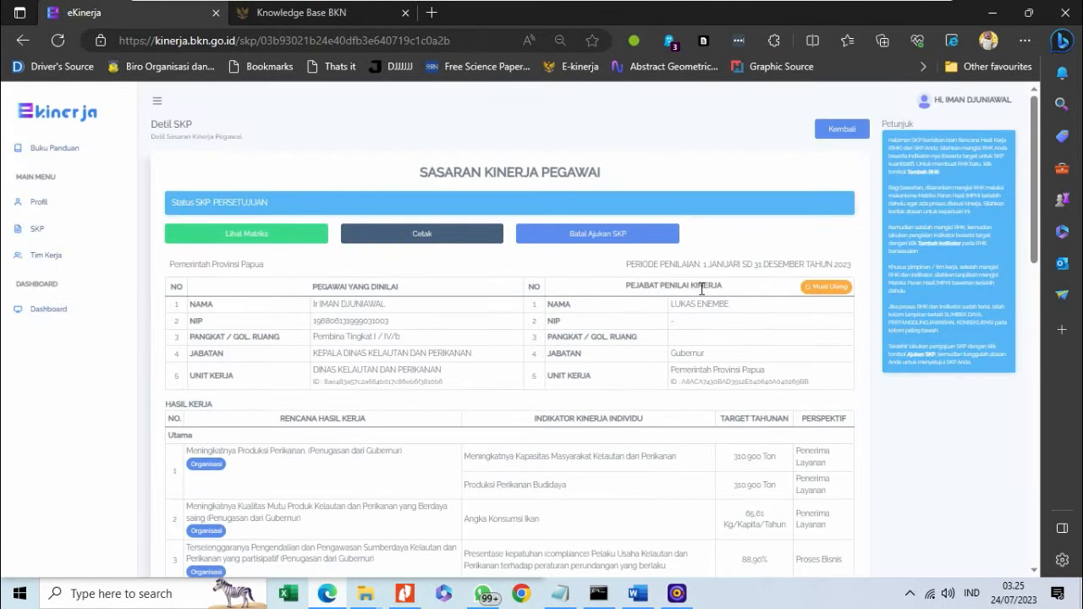
scroll(701, 289, down, 15)
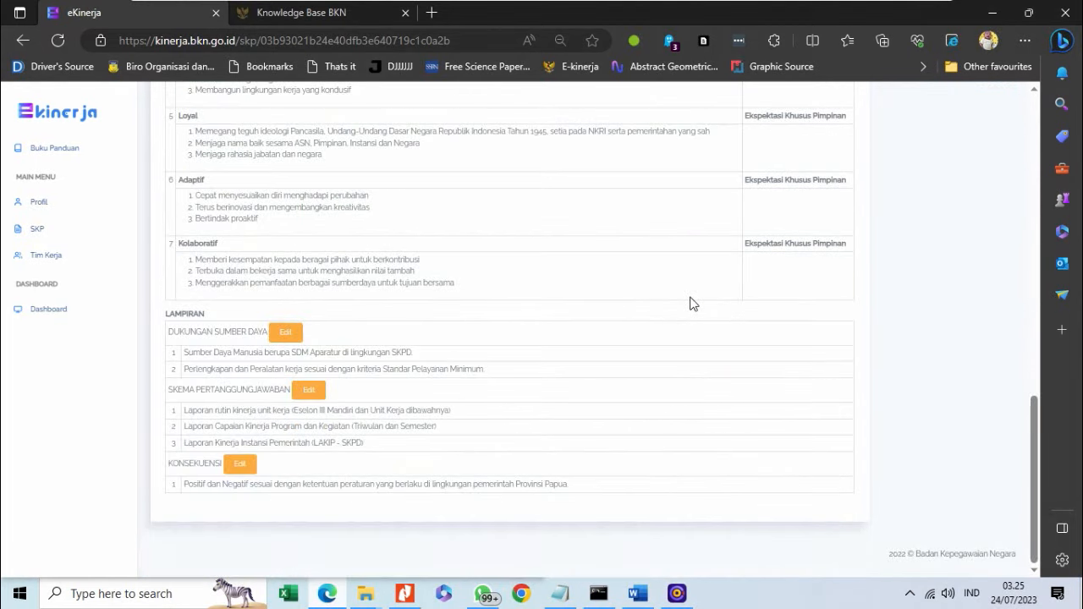
scroll(690, 304, up, 15)
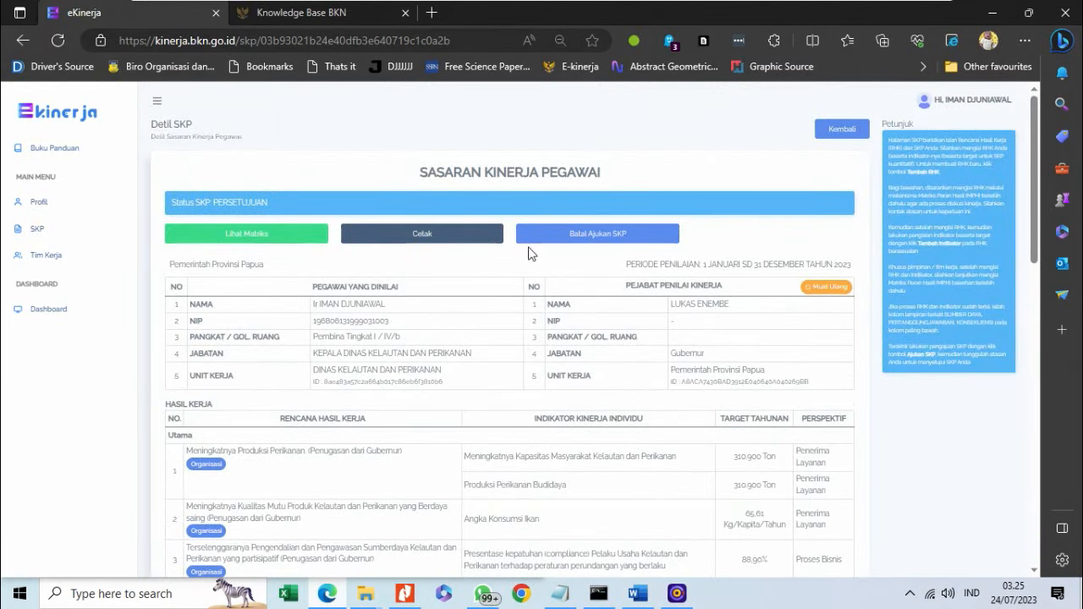
scroll(551, 310, down, 4)
scroll(562, 309, up, 4)
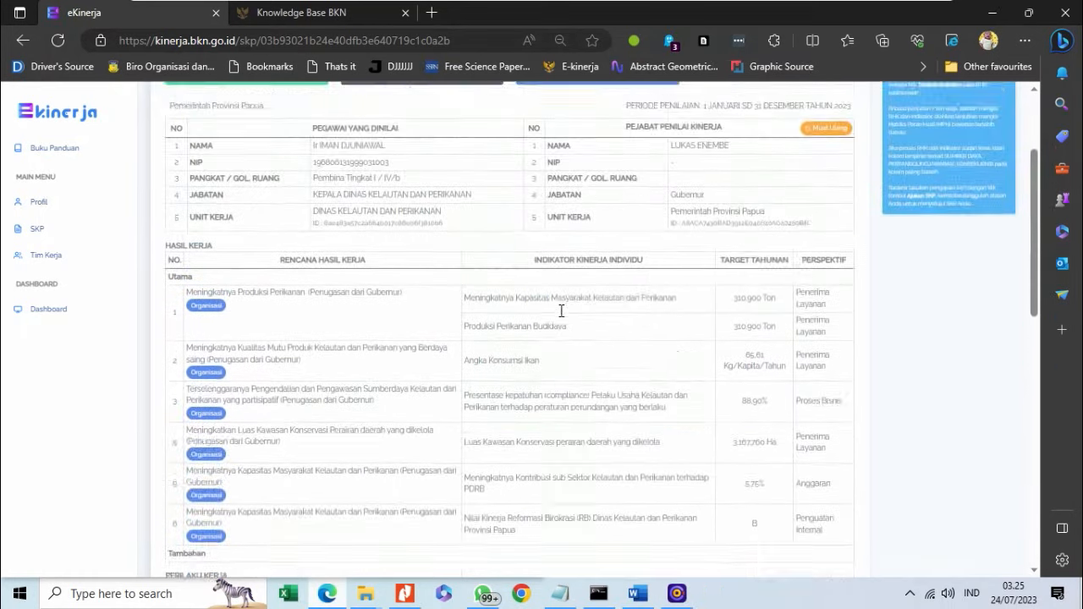
Open the Penilaian page of the 2023 SKP from the SKP list and examine its quarterly evaluation periods.
click(64, 232)
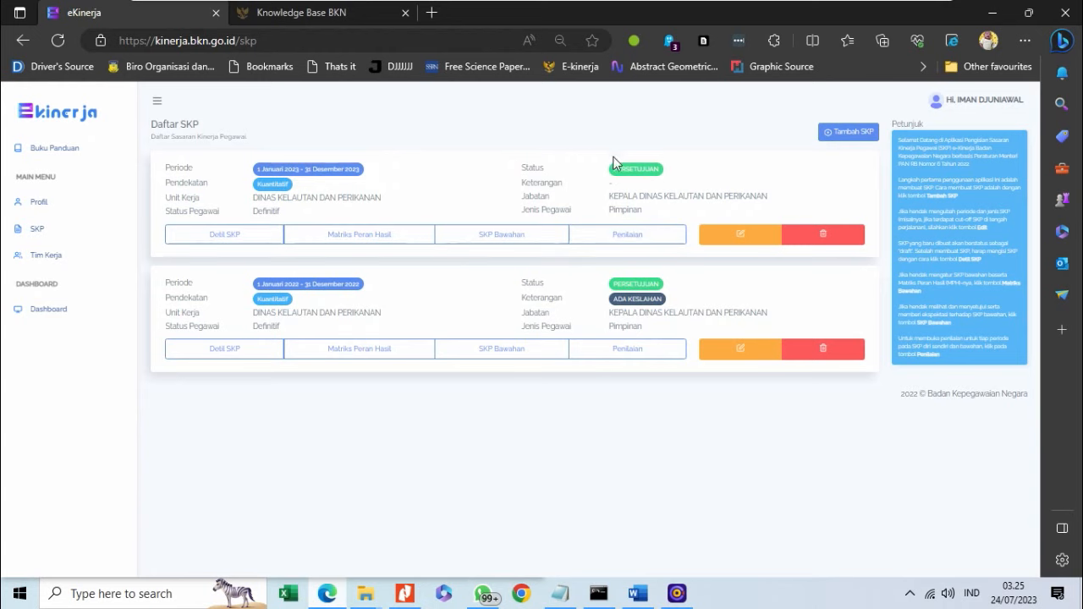
click(631, 244)
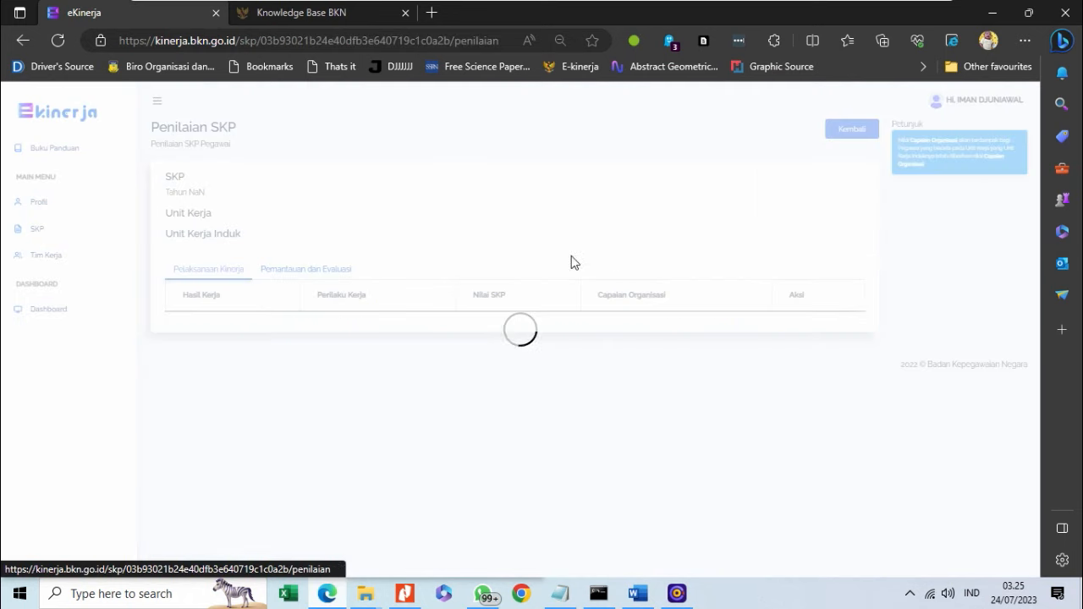
scroll(530, 279, down, 1)
scroll(370, 347, down, 1)
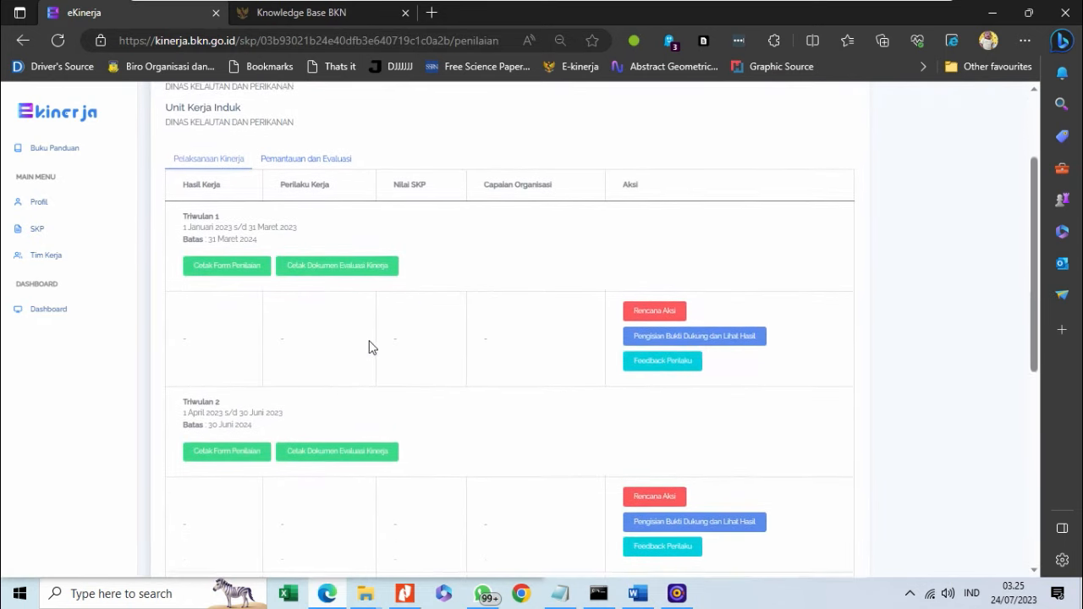
scroll(370, 346, up, 2)
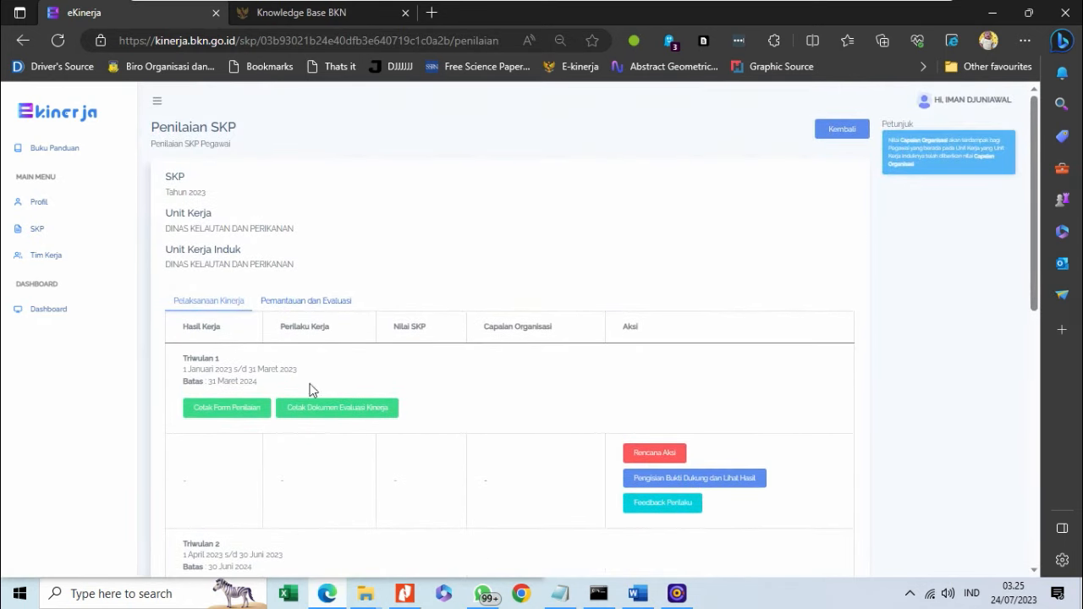
scroll(339, 425, down, 1)
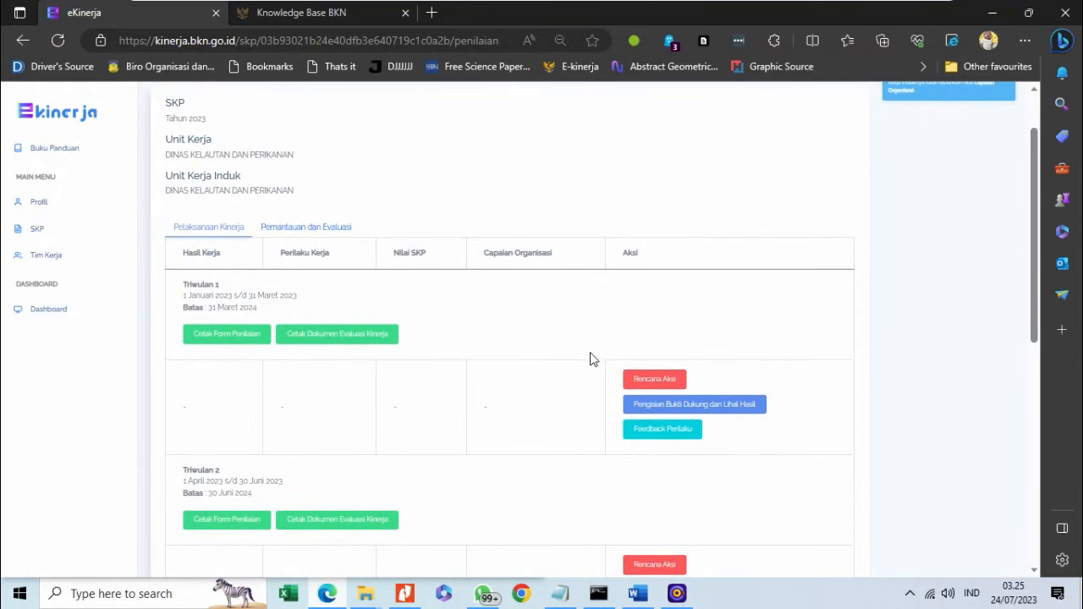
Open the Rencana Aksi page for Triwulan 1 and examine the RHKs that need action plans.
click(643, 378)
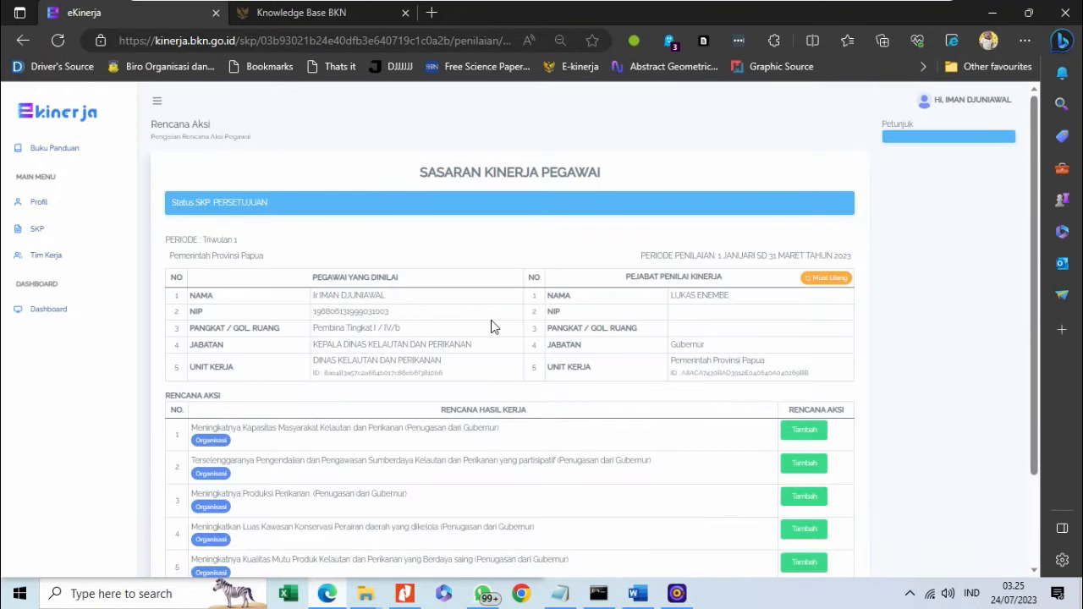
scroll(495, 327, down, 2)
scroll(495, 328, up, 2)
scroll(375, 314, down, 2)
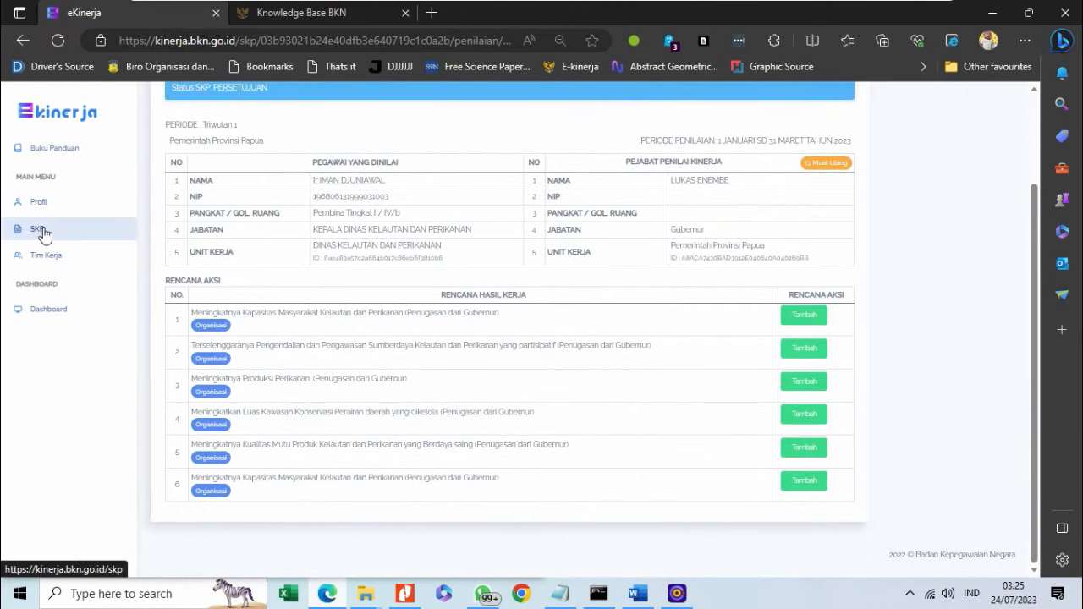
scroll(380, 271, up, 2)
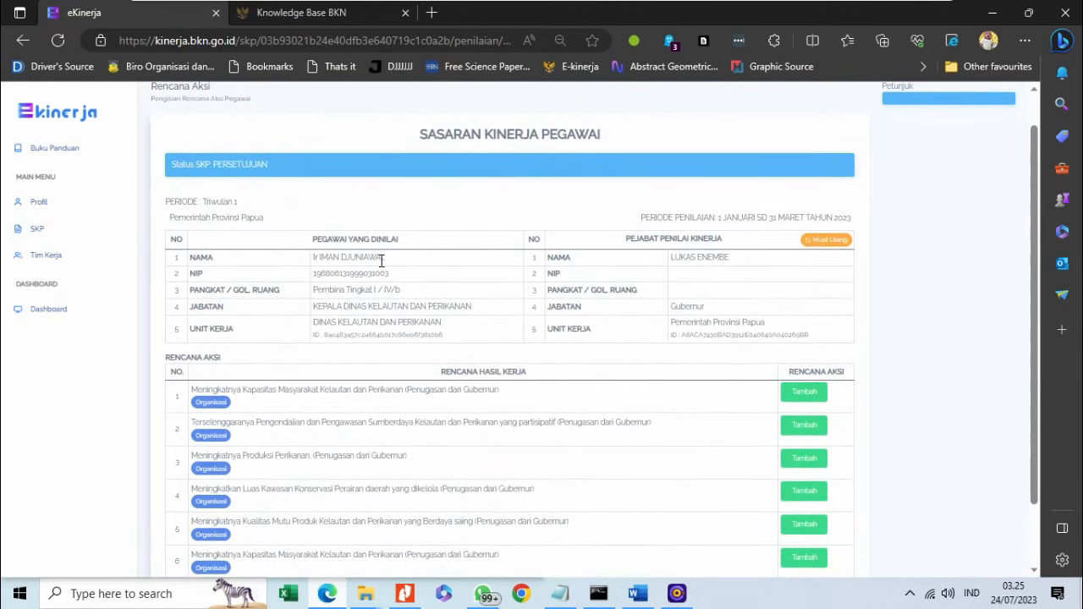
scroll(381, 259, down, 1)
scroll(381, 259, down, 1)
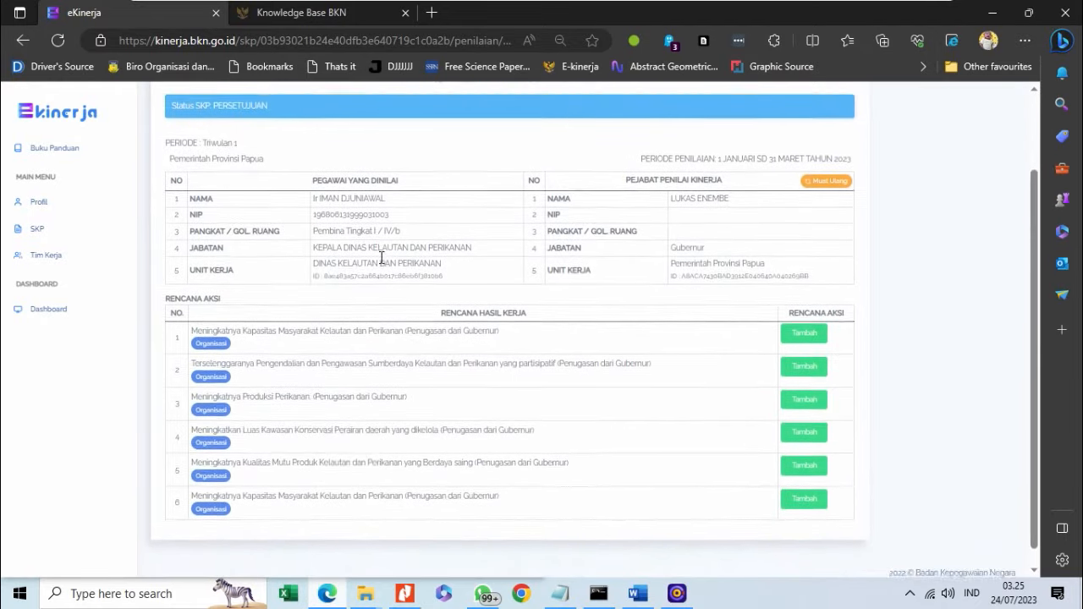
Return to the SKP list and reopen the 2023 SKP's Penilaian page to view the actions for Triwulan 1.
click(38, 230)
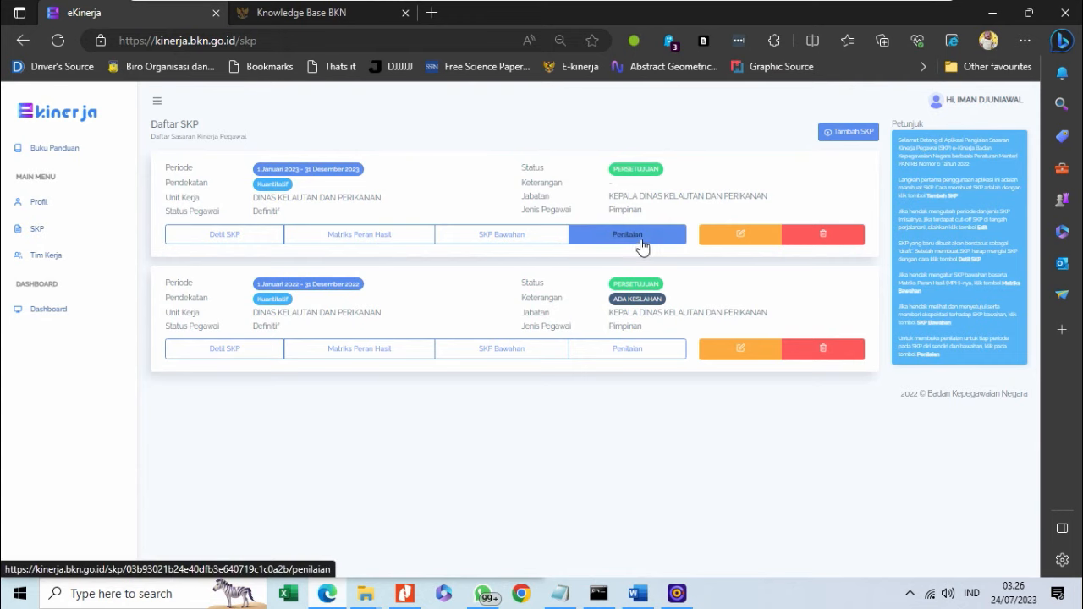
click(641, 244)
scroll(660, 292, down, 3)
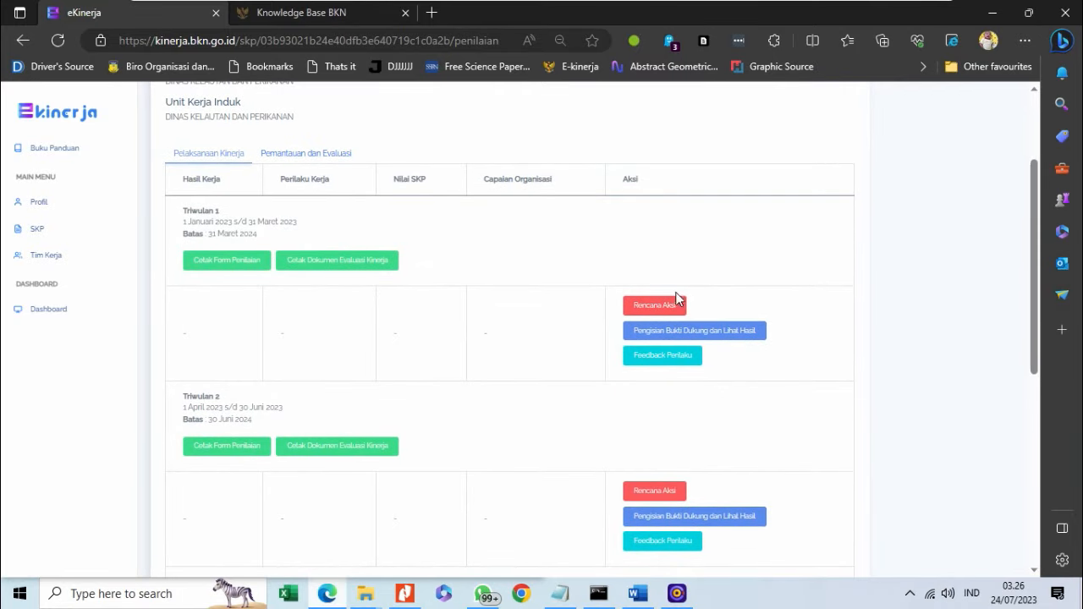
Open Triwulan 1's Rencana Aksi and add "Terselenggaranya perumusan kebijakan di bidang Kelautan dan Perikanan (Sesuai Urusan yang menjadi kewenangan SKPD)" to the first RHK.
click(673, 305)
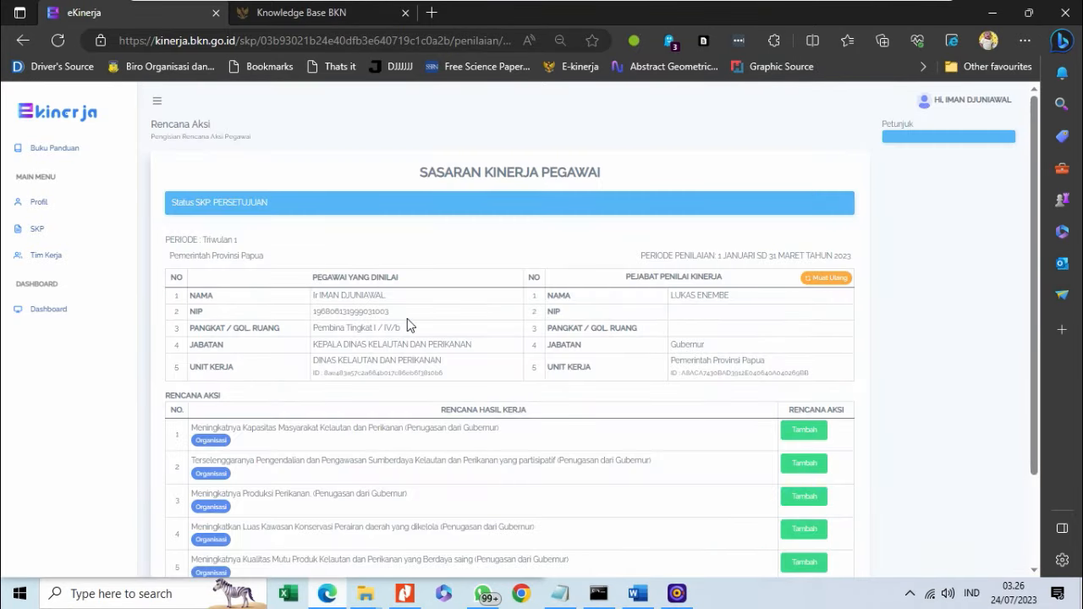
scroll(407, 318, down, 3)
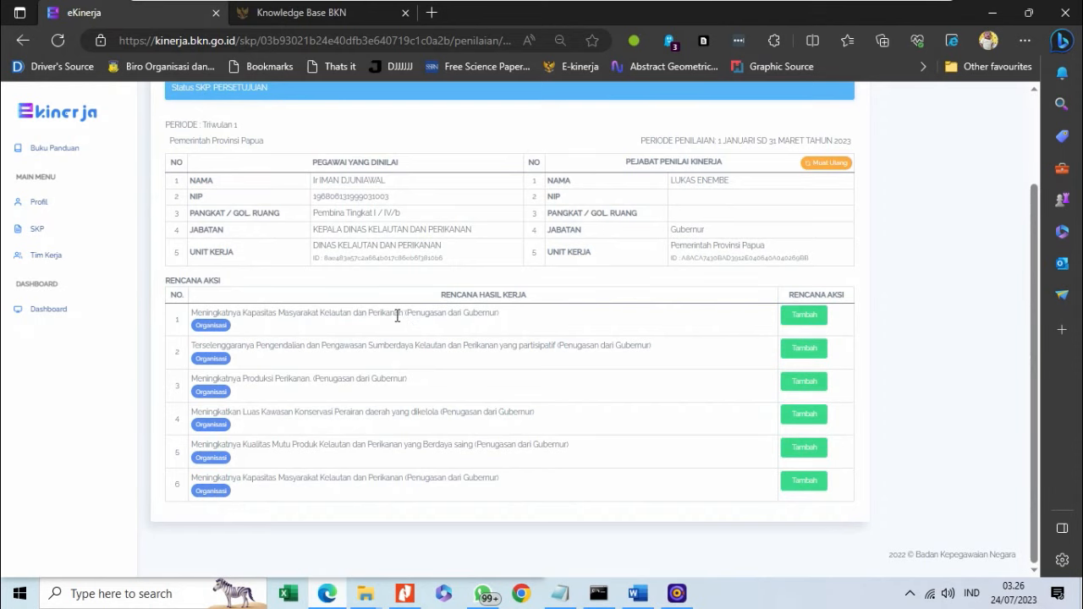
click(804, 316)
click(366, 160)
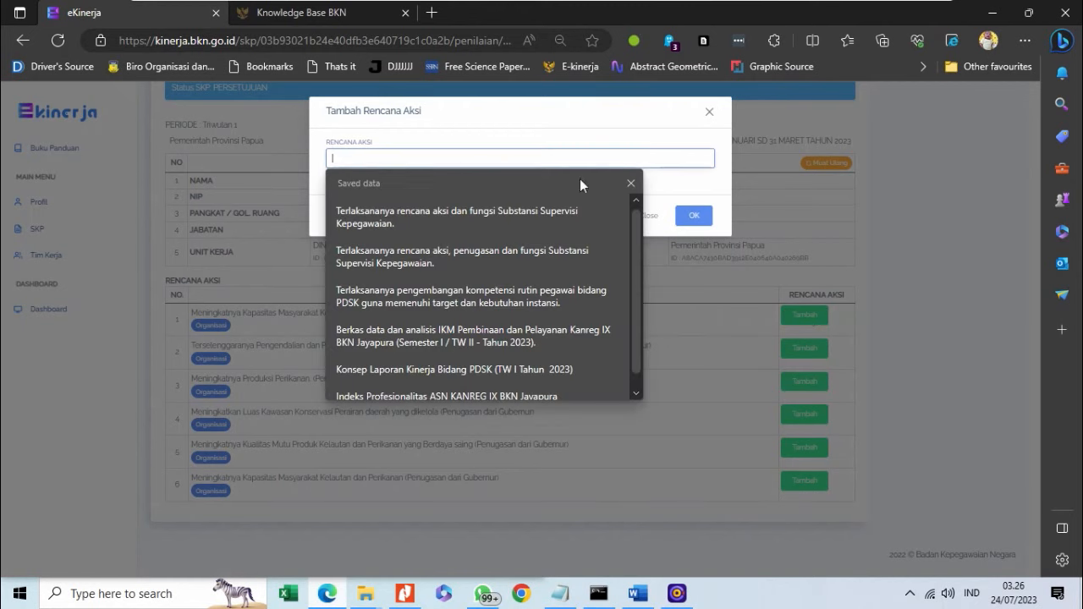
click(630, 183)
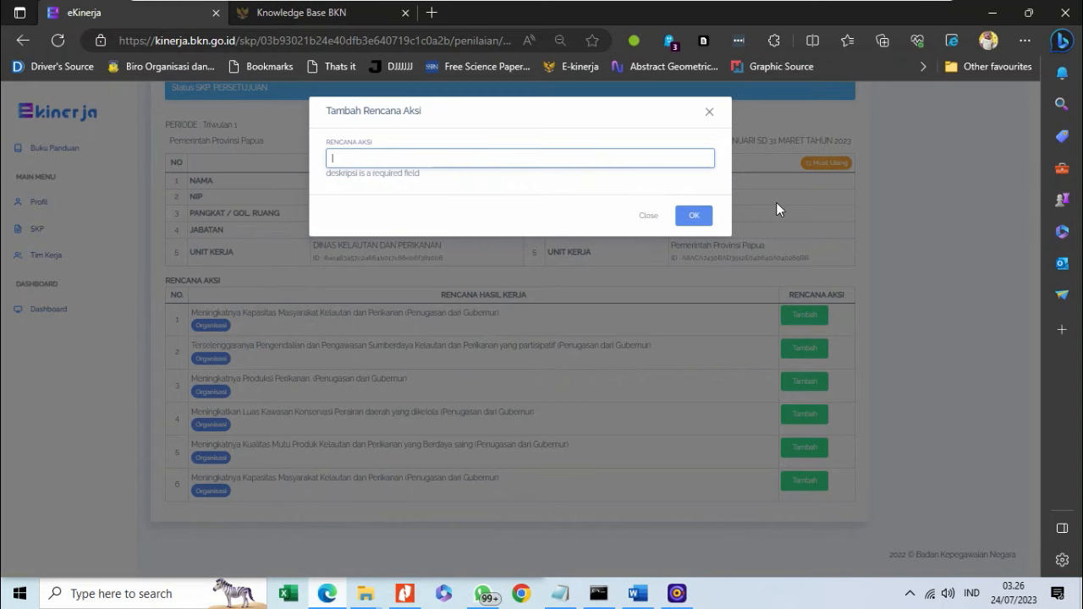
text(Terselenggaranya perumusan kebi)
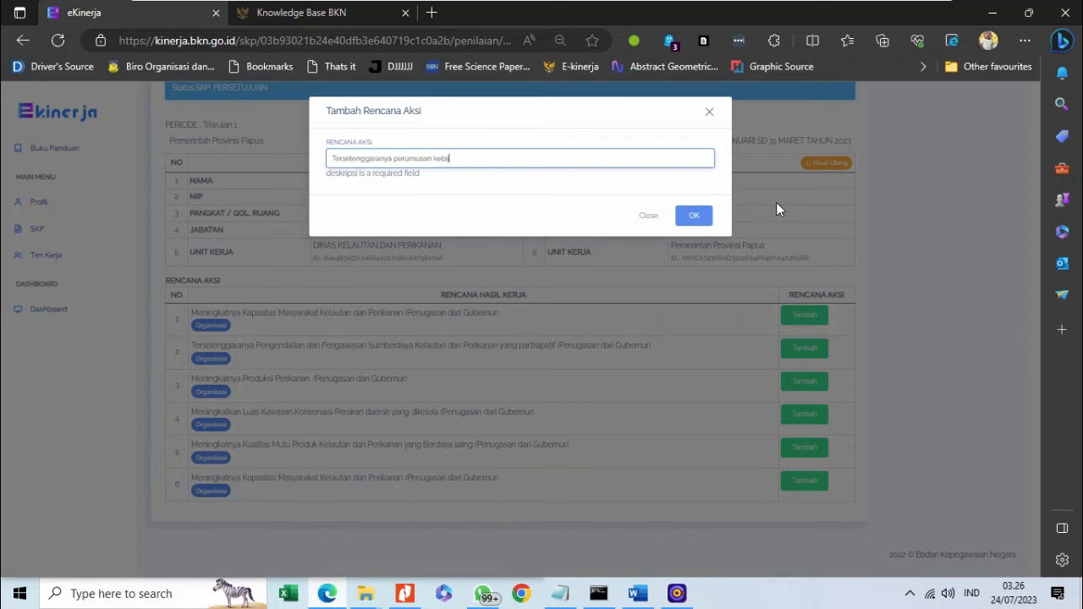
text(jakan di bidang Kelautan dan Perikanan ()
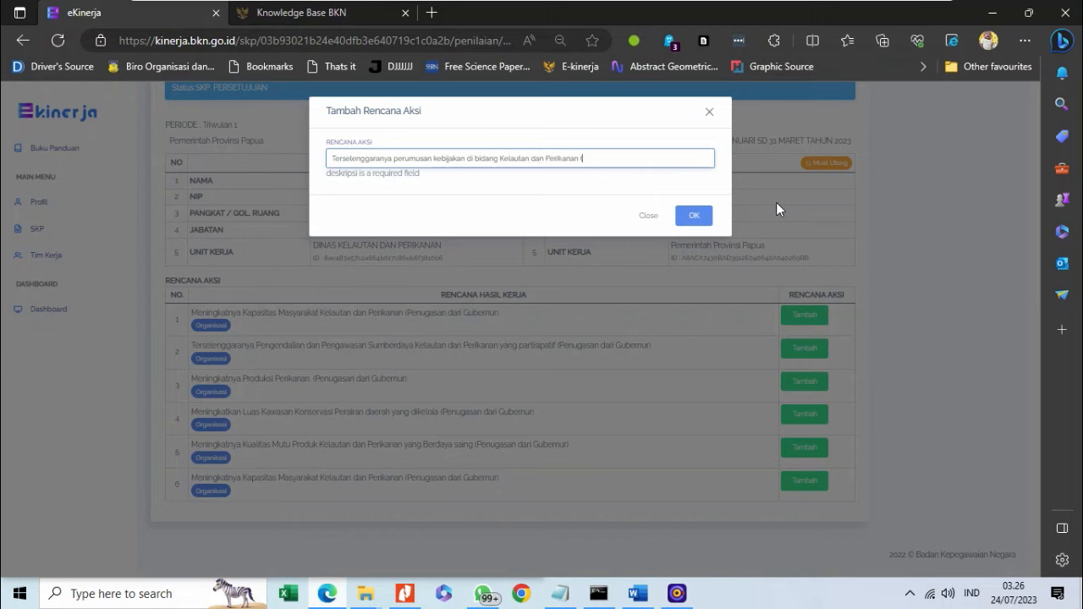
text(Sesuai)
text( U)
text(rusan yang ma)
text(njadi kewenangan)
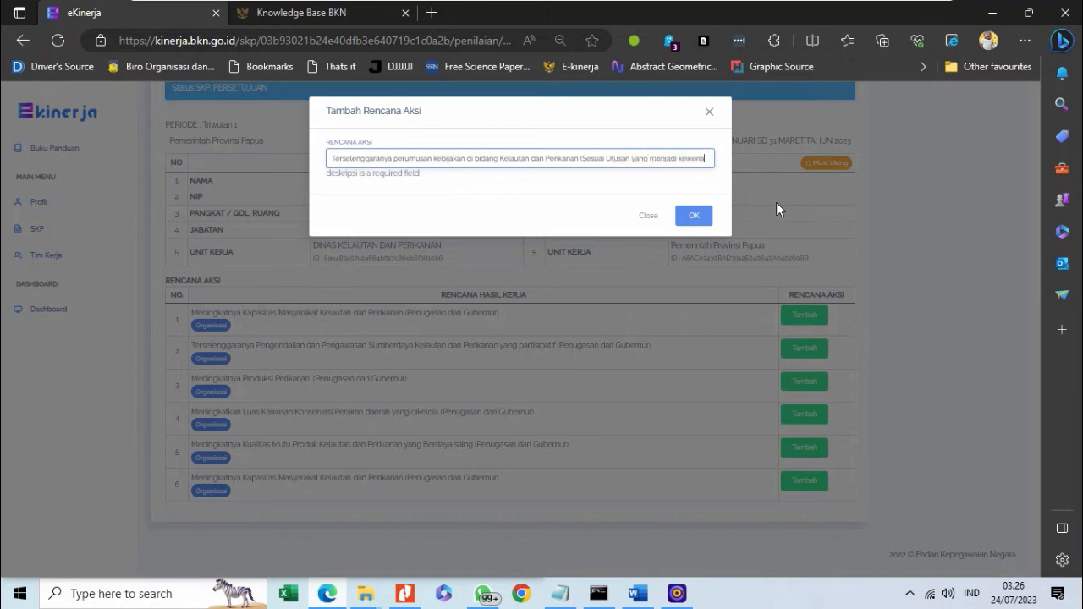
text( SKPD)
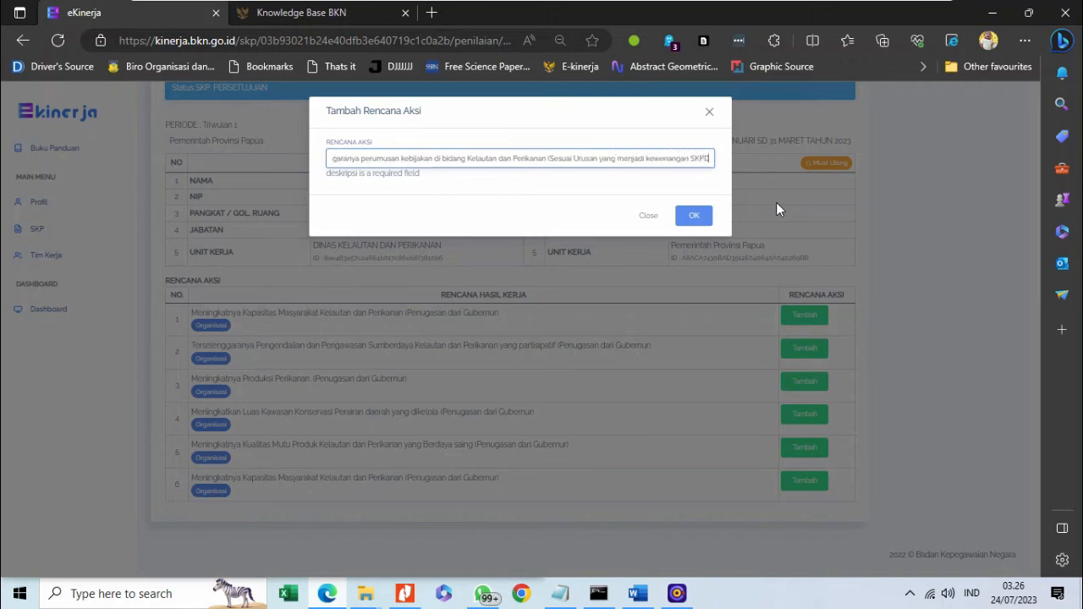
text())
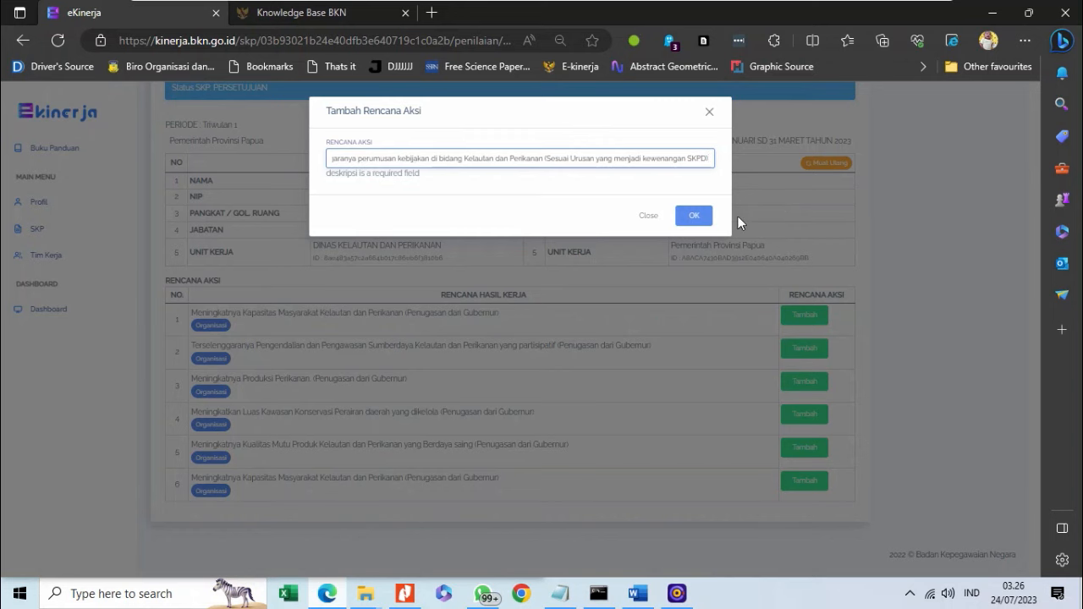
click(706, 217)
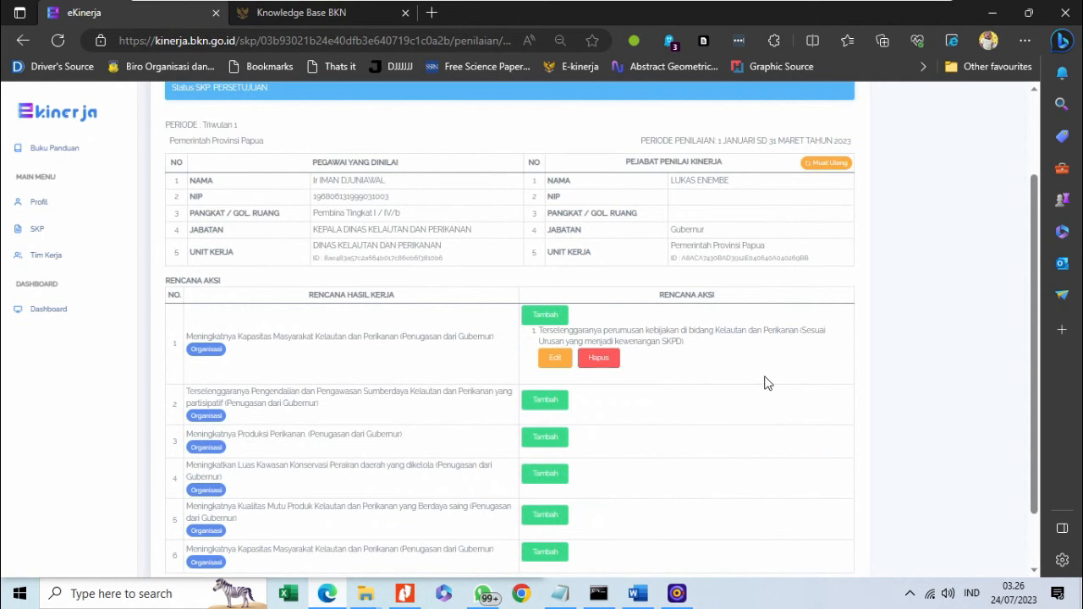
Add the action plan "Terlaksananya penyusunan rencana kegiatan pengendalian dan pengawasan tahun anggaran 2023" to the second RHK.
scroll(751, 373, down, 2)
scroll(748, 374, up, 4)
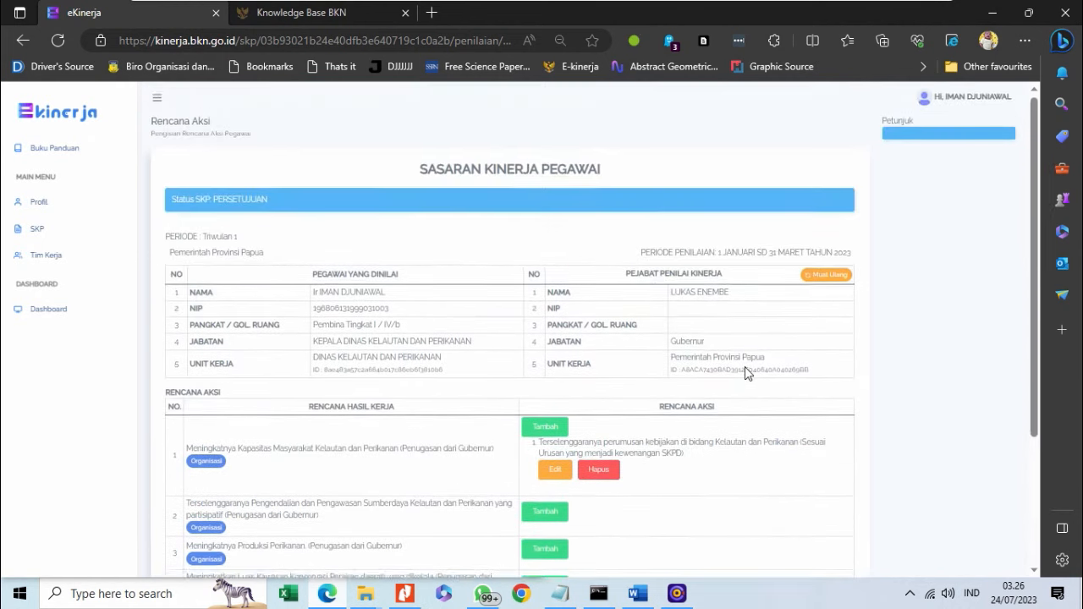
scroll(749, 360, down, 2)
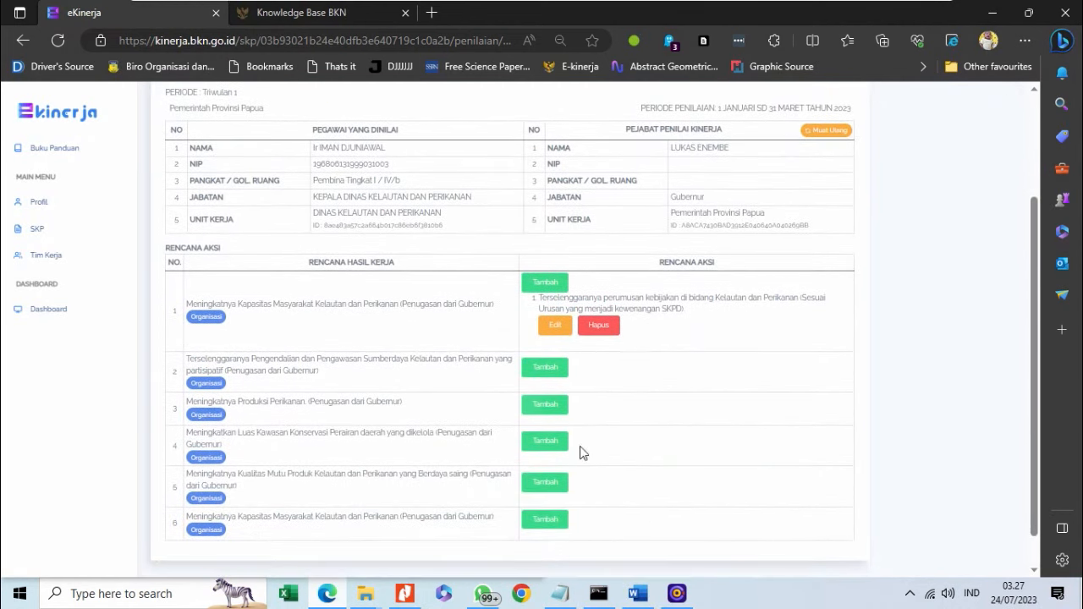
scroll(635, 493, down, 1)
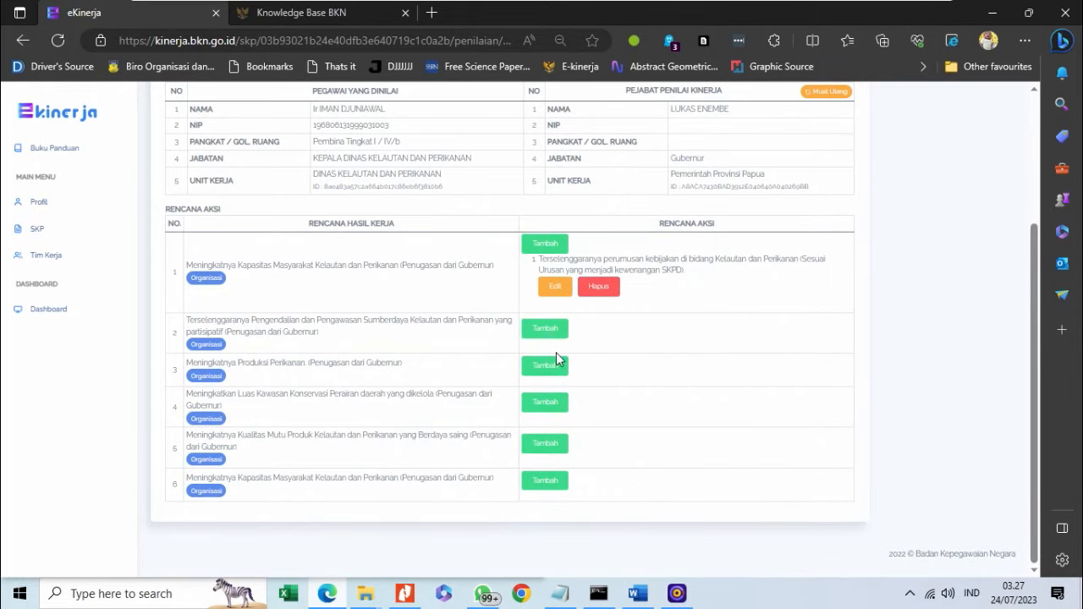
click(546, 331)
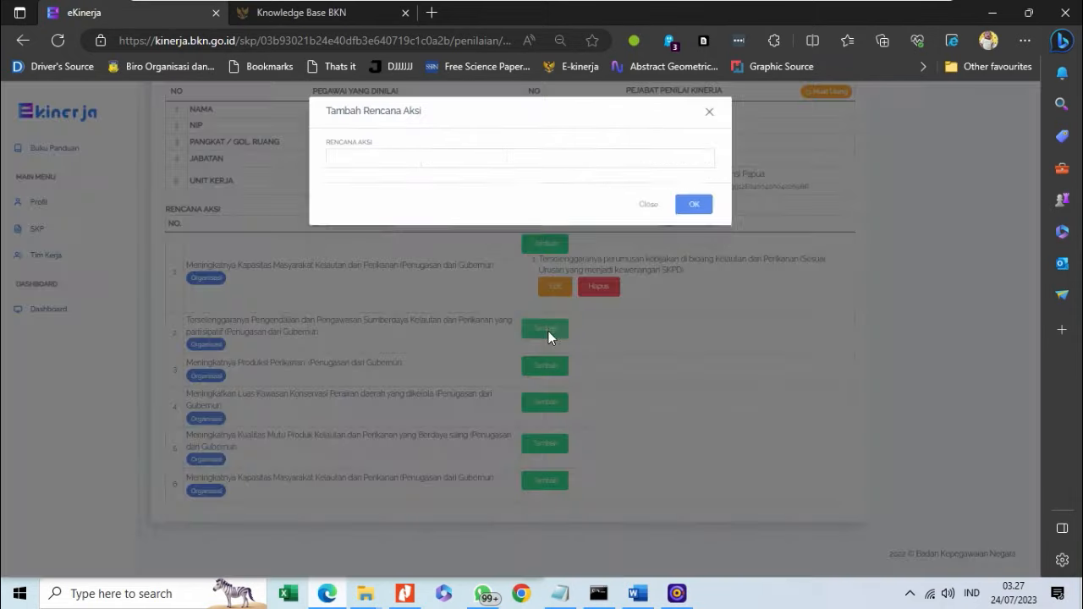
click(486, 159)
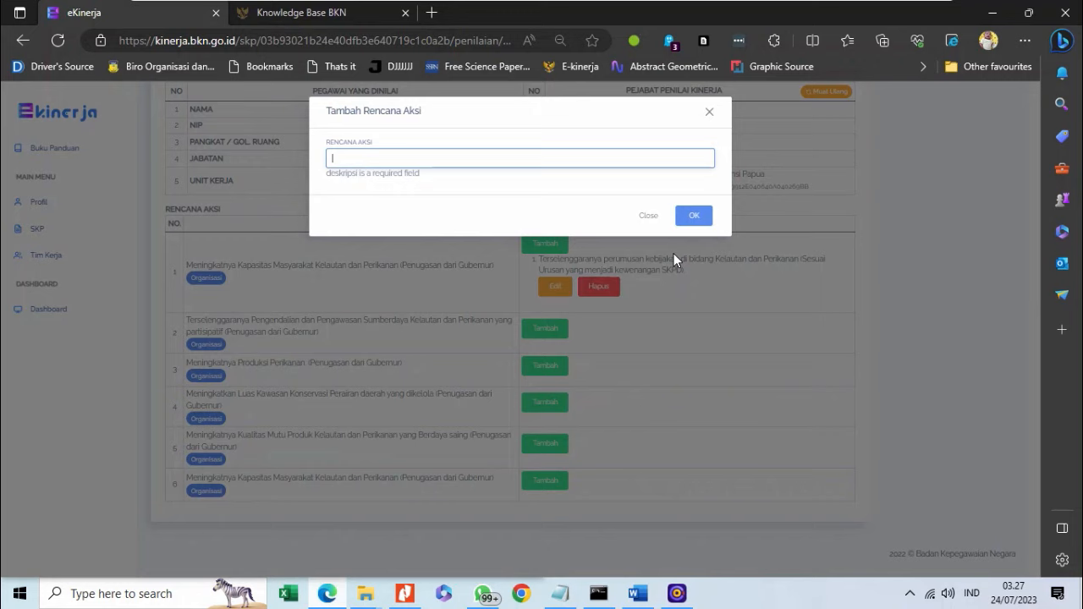
text(laksananya )
text(kegiatan pengem)
text(dalian da)
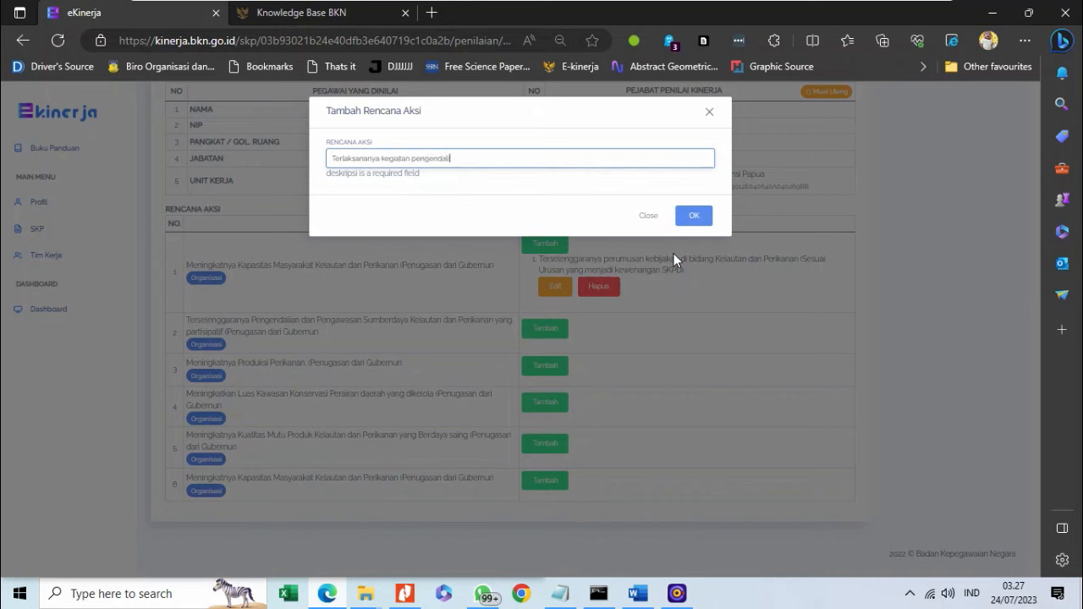
key(BackSpace)
key(BackSpace)
key(BackSpace)
key(BackSpace)
key(BackSpace)
key(BackSpace)
key(BackSpace)
key(BackSpace)
key(BackSpace)
key(BackSpace)
key(BackSpace)
key(BackSpace)
key(BackSpace)
key(BackSpace)
key(BackSpace)
key(BackSpace)
key(BackSpace)
key(BackSpace)
key(BackSpace)
key(BackSpace)
text(penyusunan rencana kegiatan pengendalian dan p)
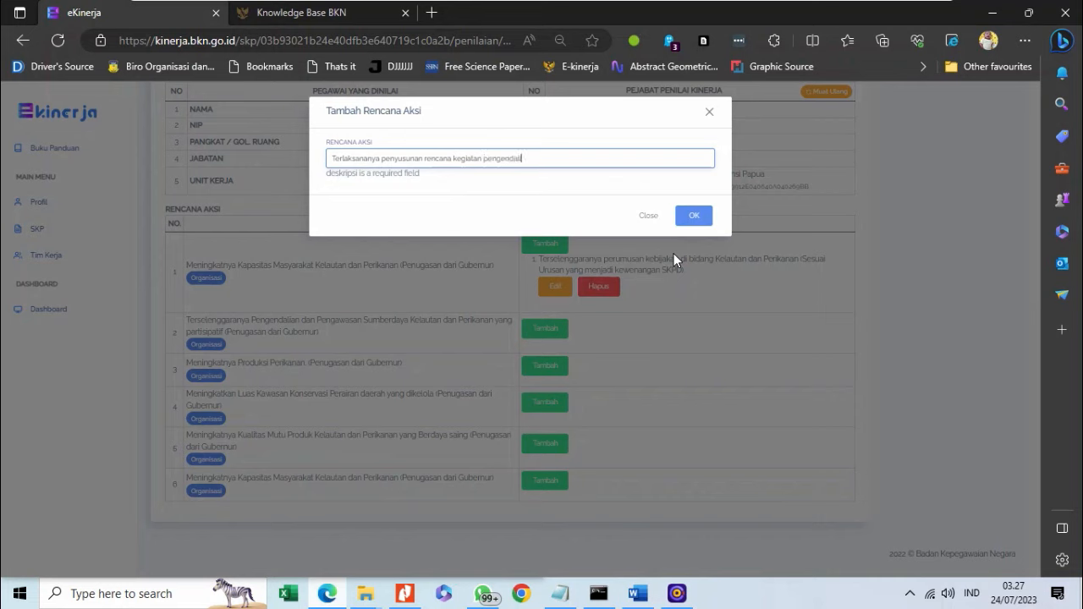
text(engawasan)
text(tahun anggaran 2023)
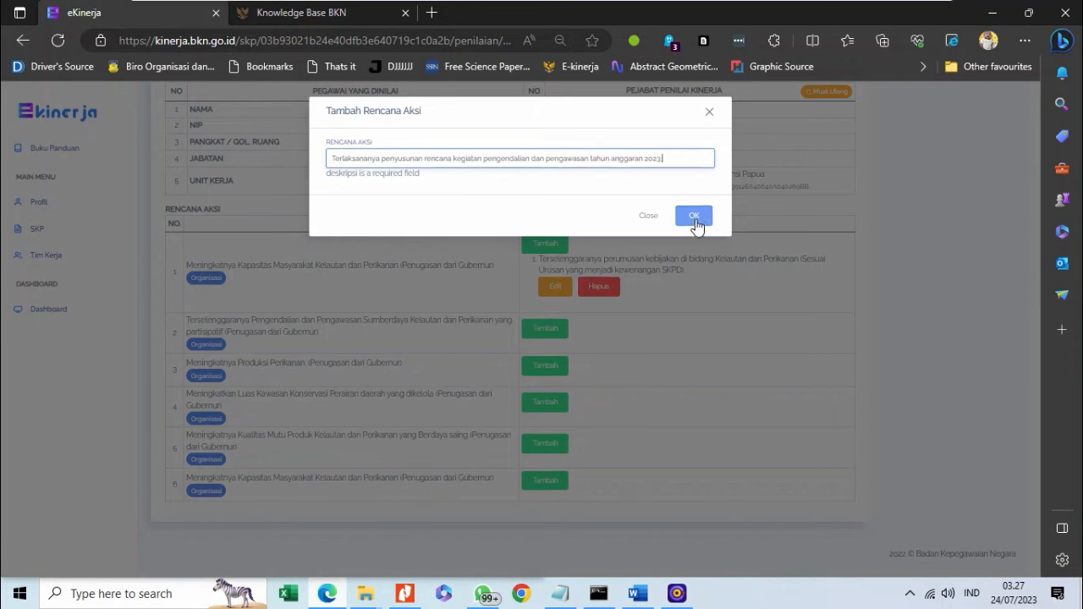
click(702, 215)
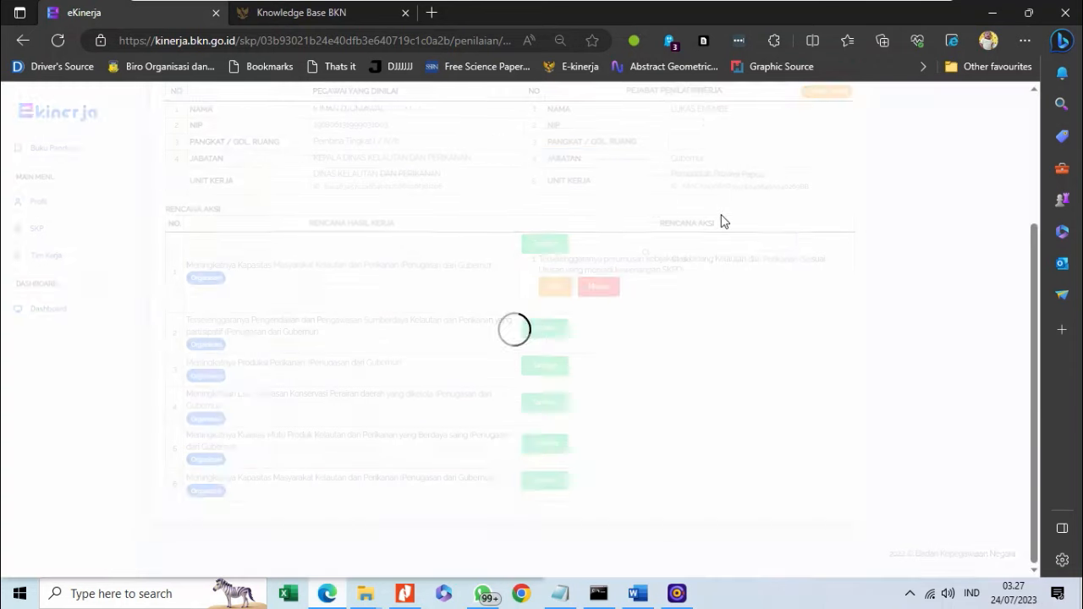
Add the action plan "Terselenggaranya penyusunan program kerja terkait upaya peningkatan produksi perikanan tahun 2023" to the third RHK.
scroll(747, 366, down, 1)
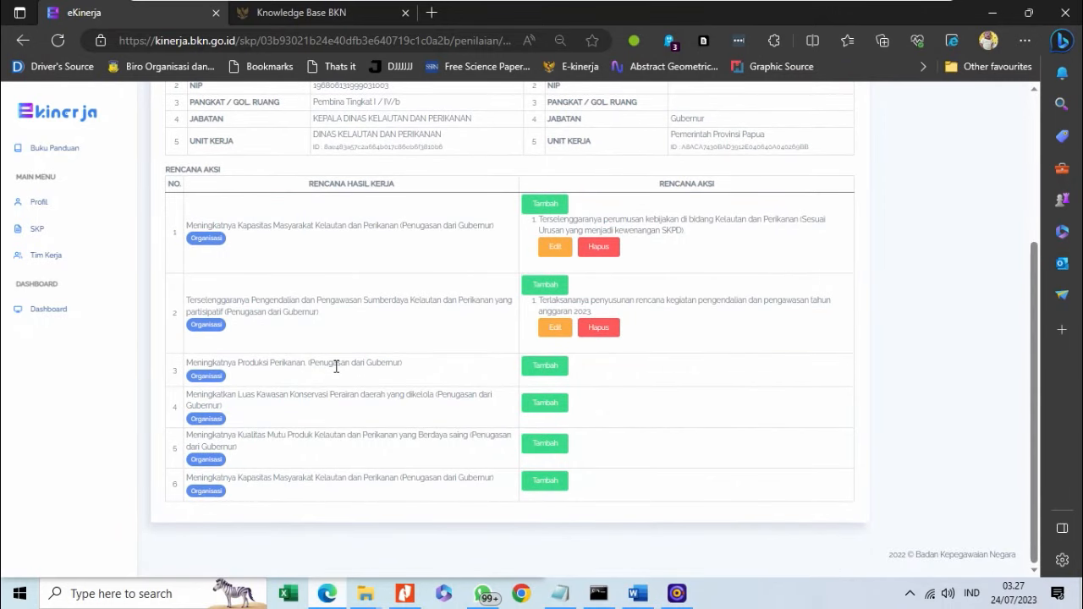
click(552, 369)
click(560, 159)
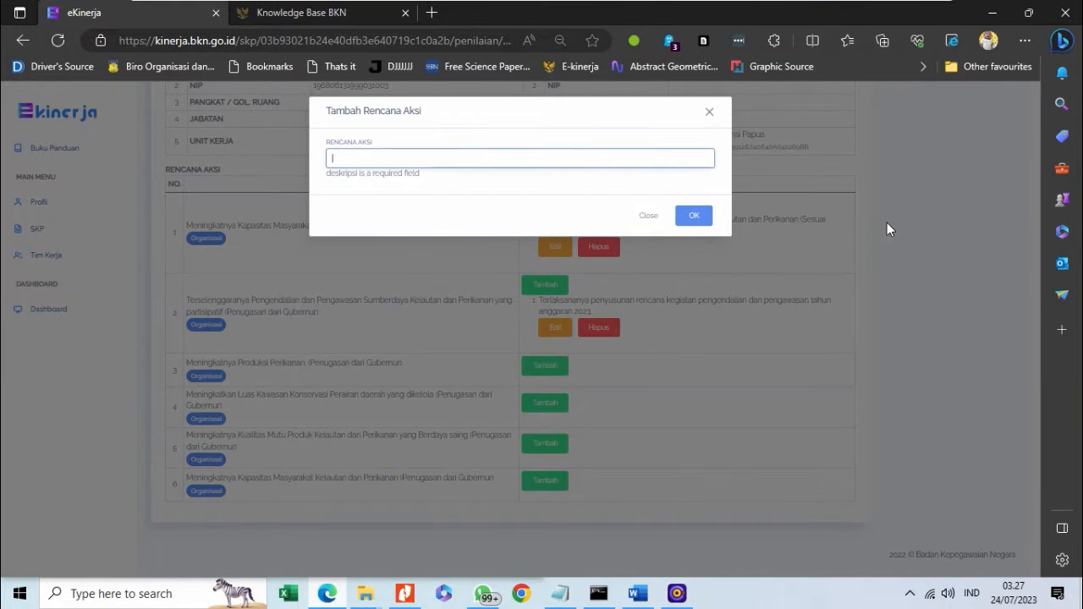
text(Terselenggaranya)
text(penyusunan program )
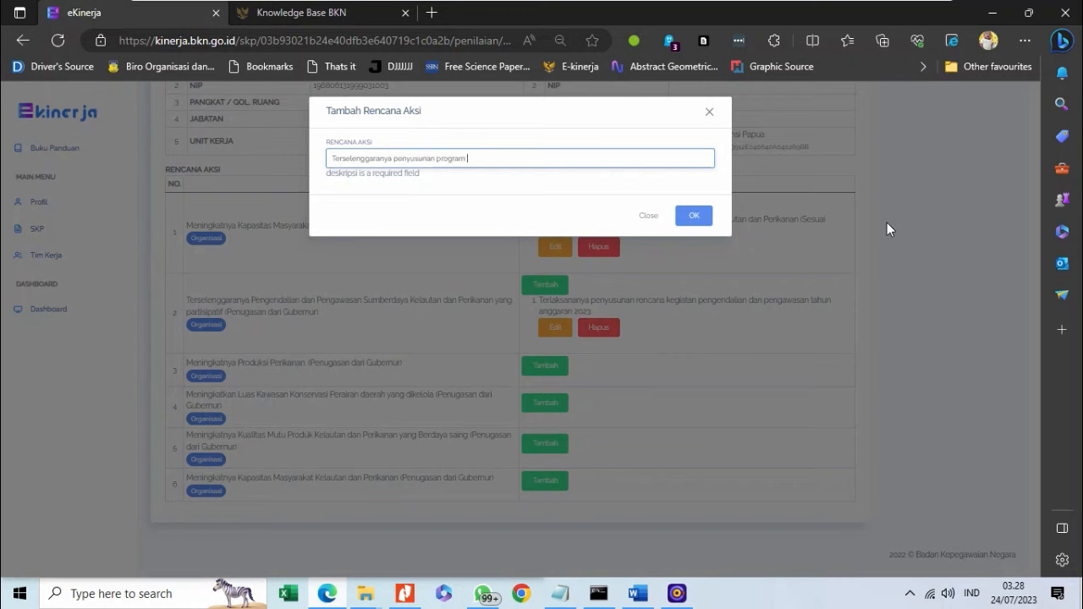
text(kerja bidang)
key(BackSpace)
key(BackSpace)
key(BackSpace)
key(BackSpace)
key(BackSpace)
key(BackSpace)
text(terkait upaya peningkatan produksi )
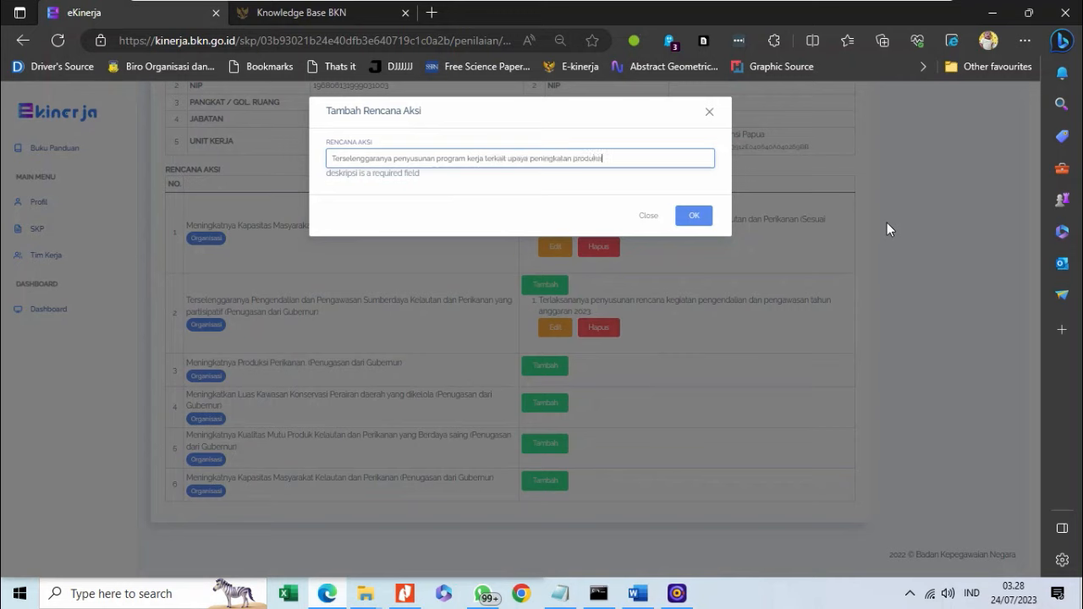
text(perikanan tahun 2023)
key(BackSpace)
key(BackSpace)
text(23)
click(707, 220)
Add the action plan "Terselenggarannya forum koordinasi dan rapat kerja terkait pengelolaan kawasan konservasi perairan di wilayah Provinsi Papua (Tahun 2023)" to the fourth RHK.
scroll(749, 352, down, 1)
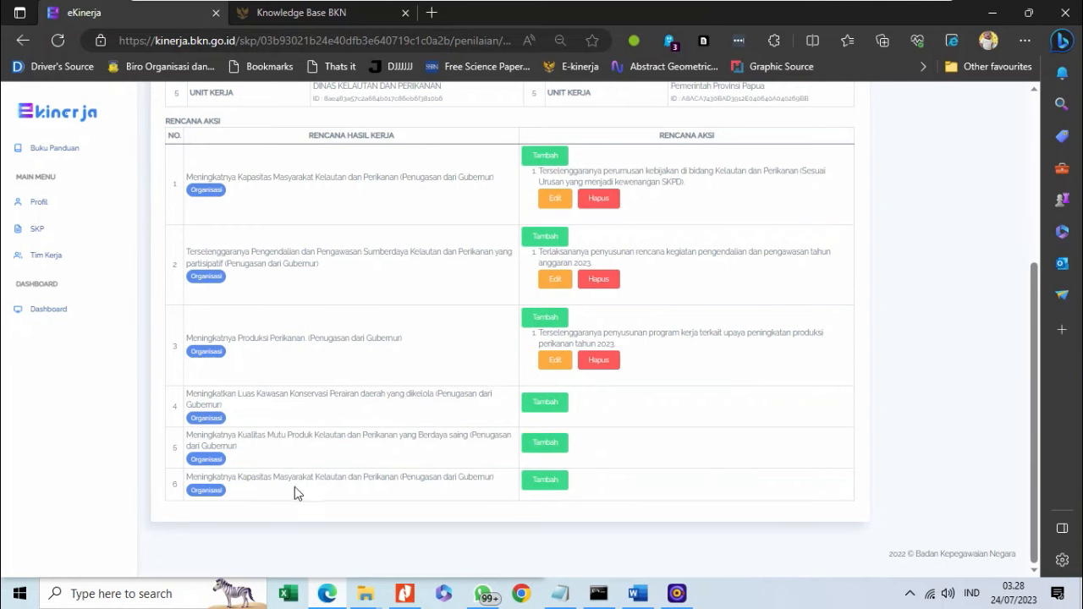
click(545, 404)
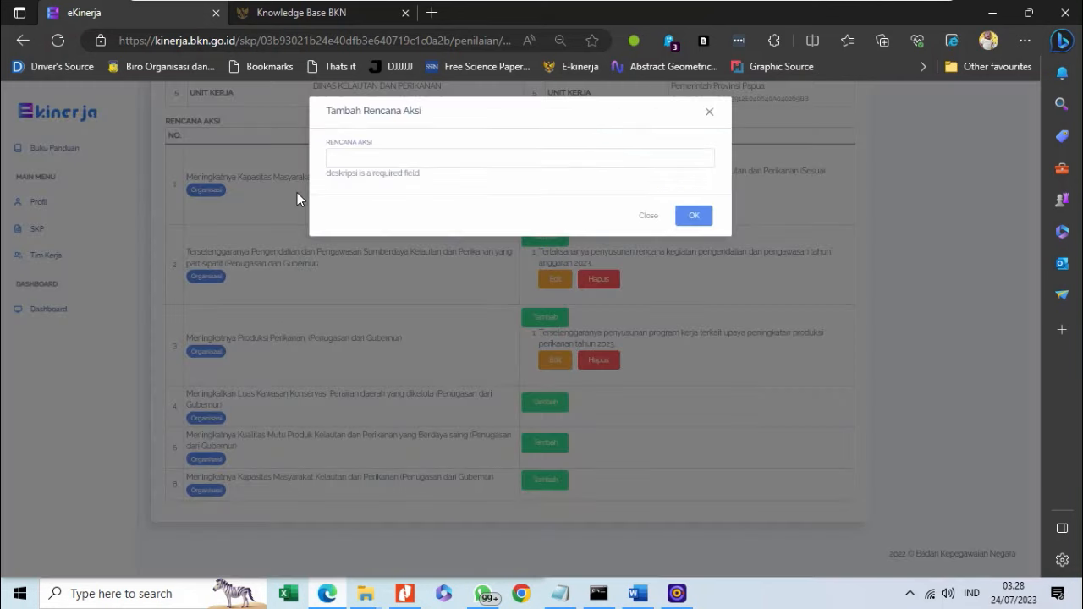
click(385, 161)
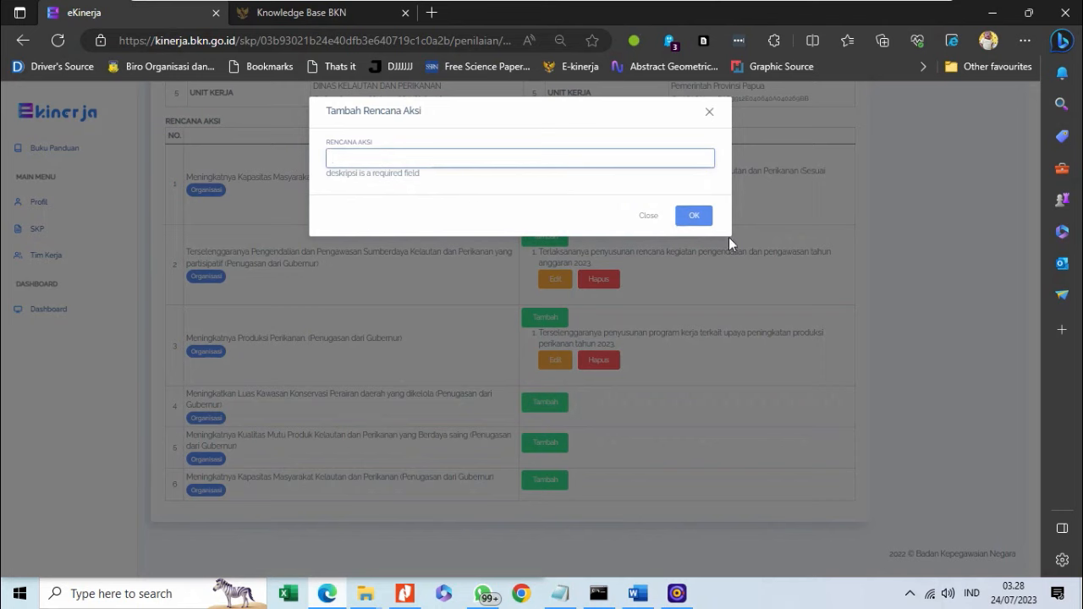
text(1erkoordinirnya p)
key(BackSpace)
key(BackSpace)
key(BackSpace)
key(BackSpace)
key(BackSpace)
key(BackSpace)
key(BackSpace)
key(BackSpace)
key(BackSpace)
key(BackSpace)
key(BackSpace)
key(BackSpace)
key(BackSpace)
text(selenggarannya forum koordinasi dan)
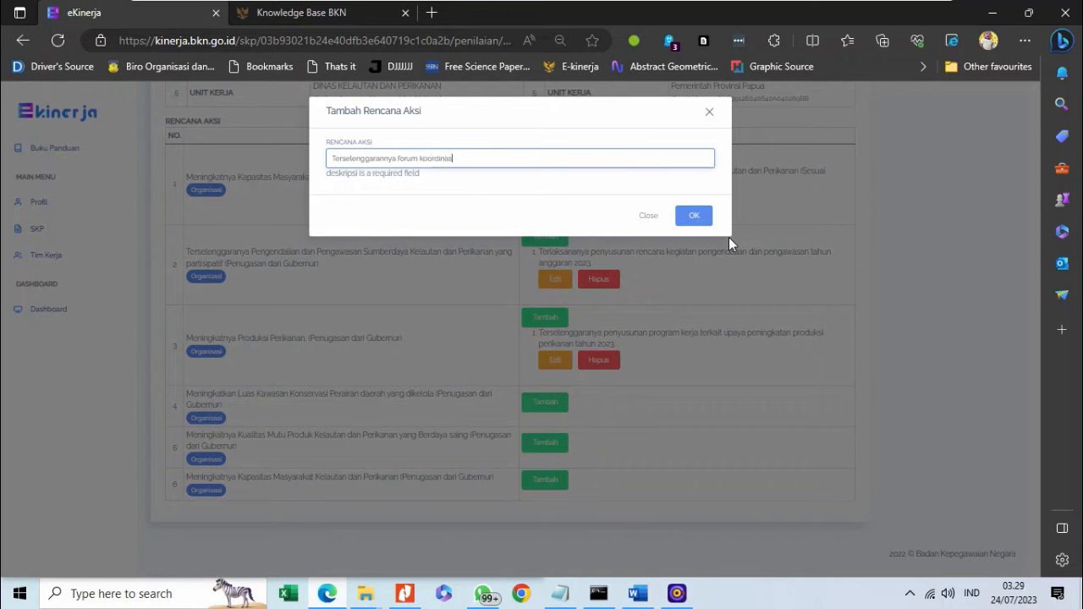
text( rapat kerja)
text(terkait pengelolaan kawasan ko)
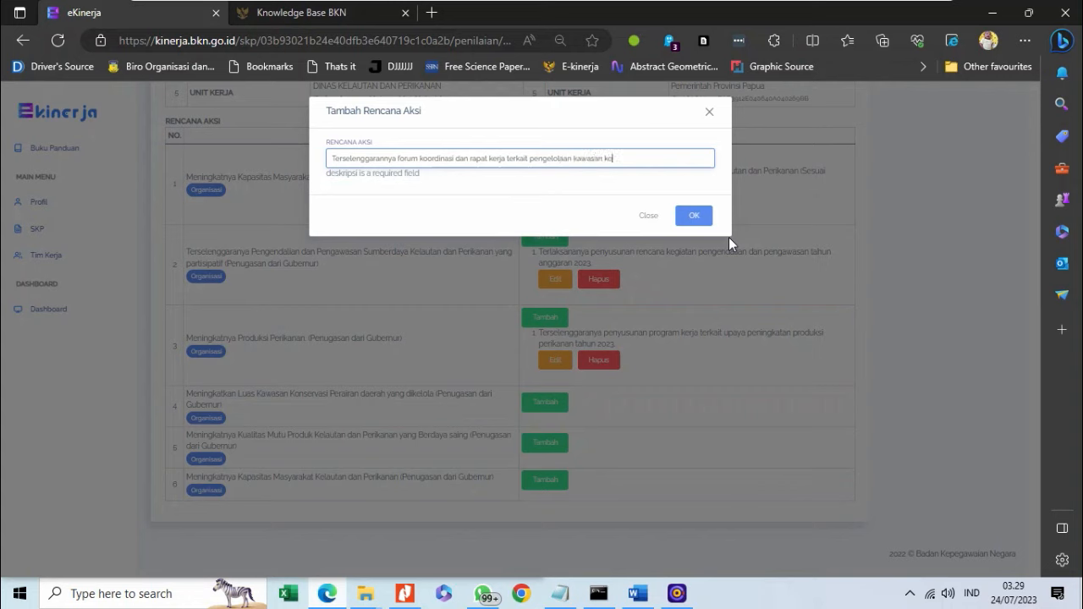
text(nservasi perairan di wilayah Provinsi Papua)
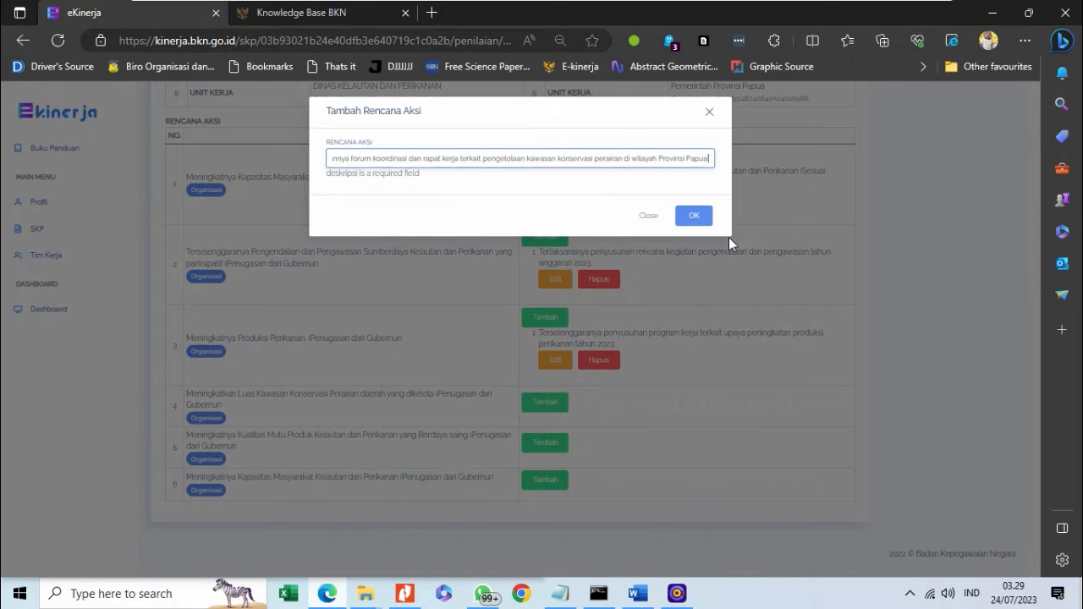
text( (Tahun 2023)
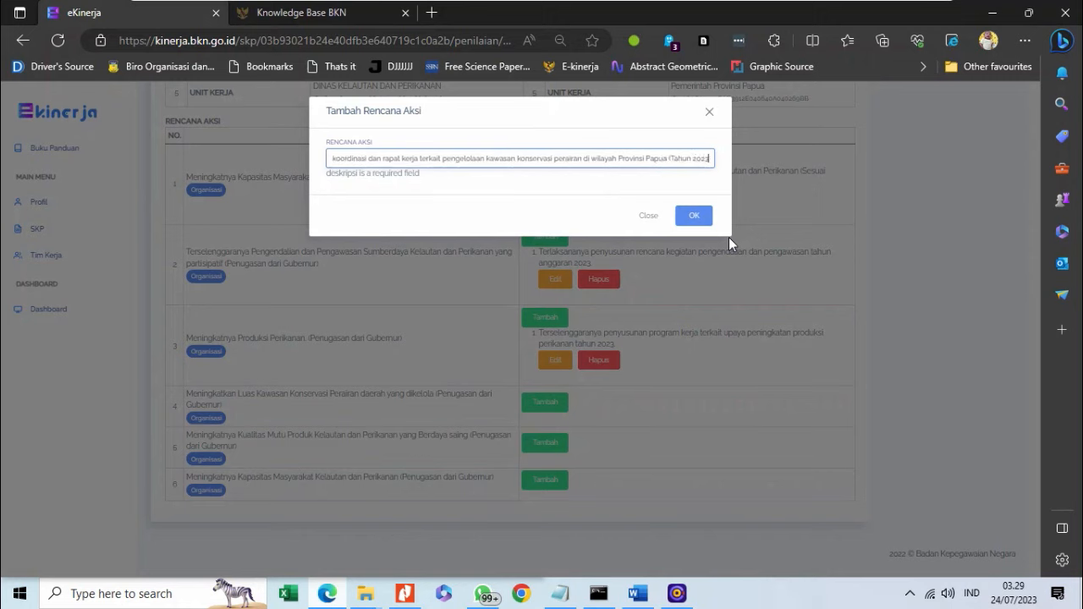
text())
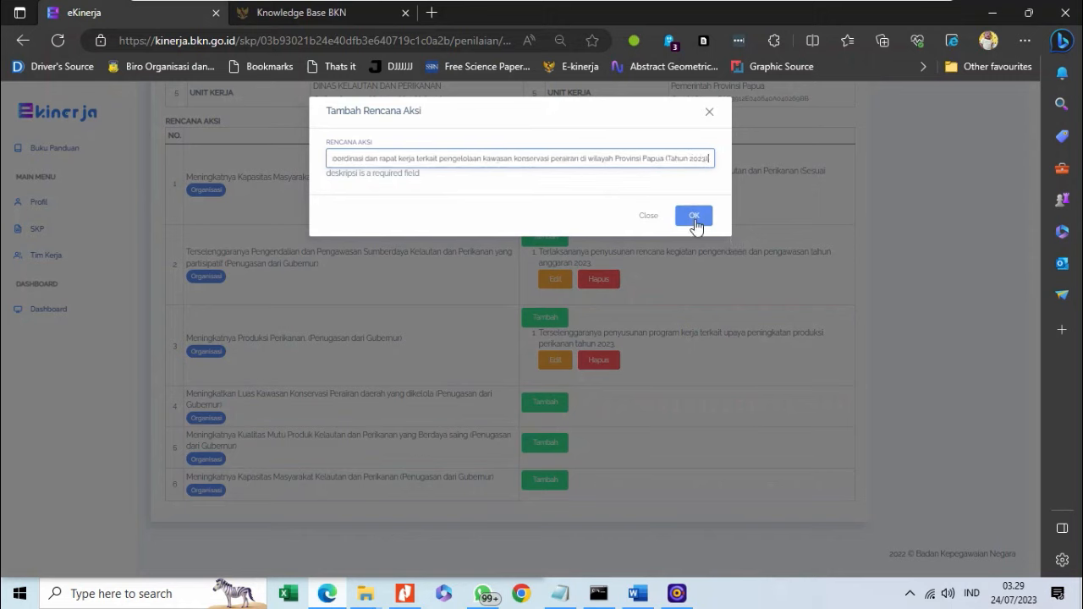
click(694, 218)
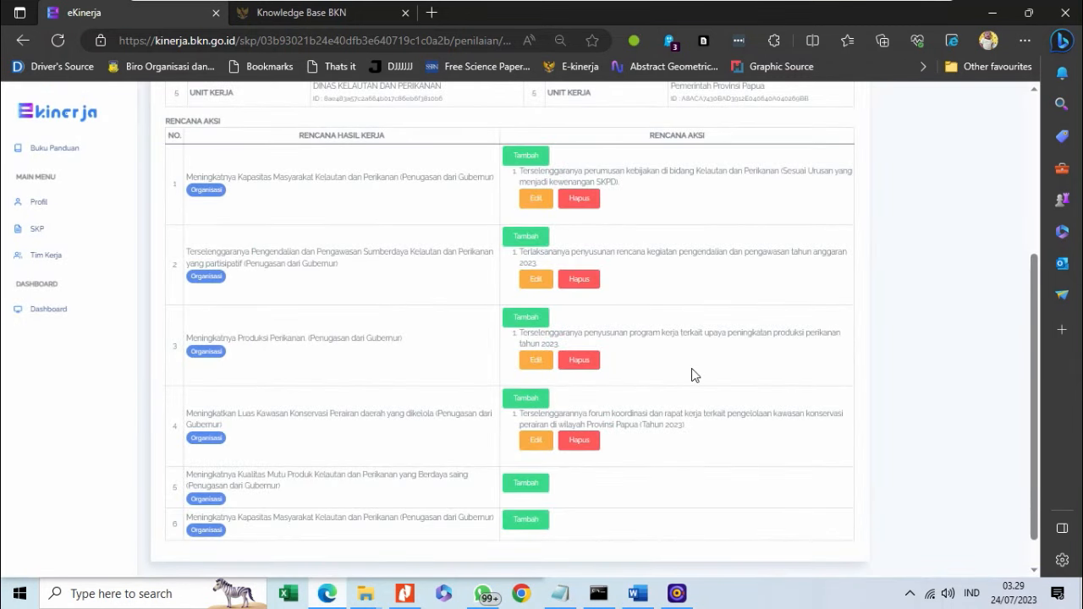
Add the action plan "Terlaksananya pembinaan terhadap unit teknis yang mengawasi produksi kelautan dan perikanan sesuai kewenangan dinas." to the fifth RHK.
scroll(691, 369, down, 1)
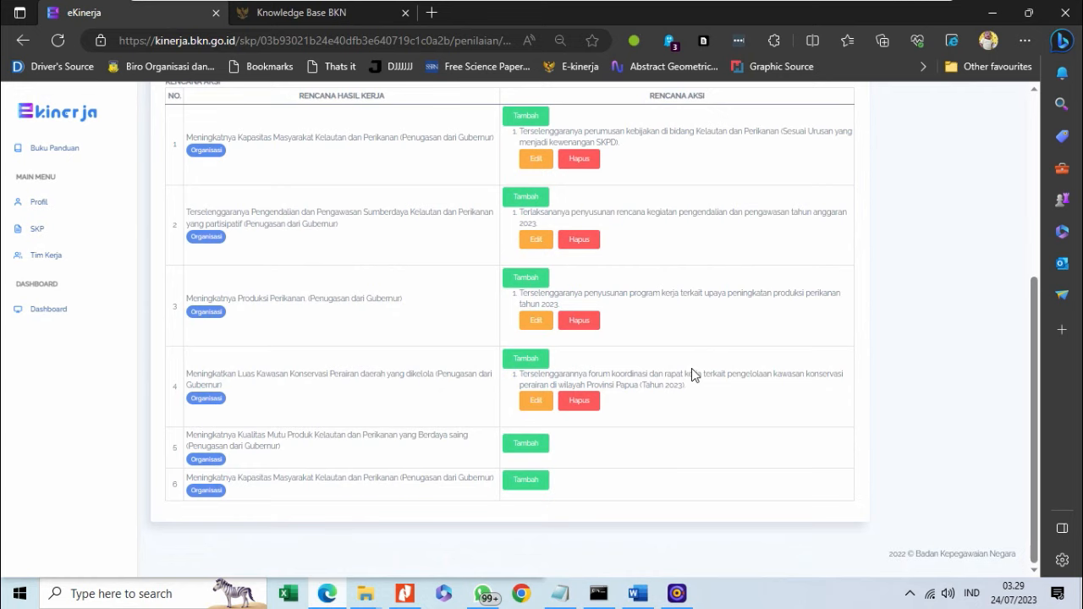
click(527, 445)
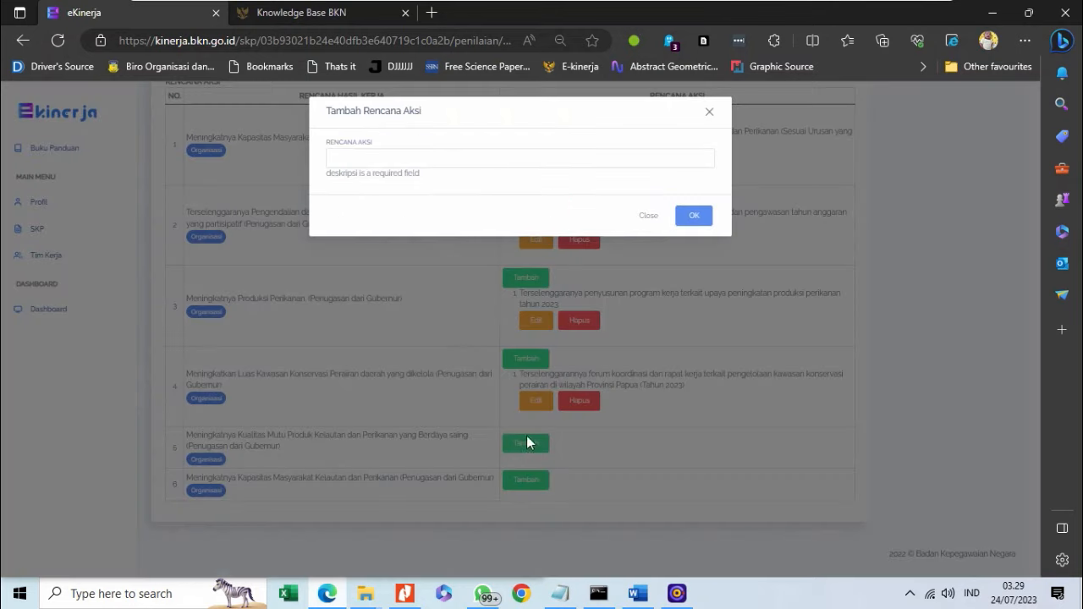
click(443, 164)
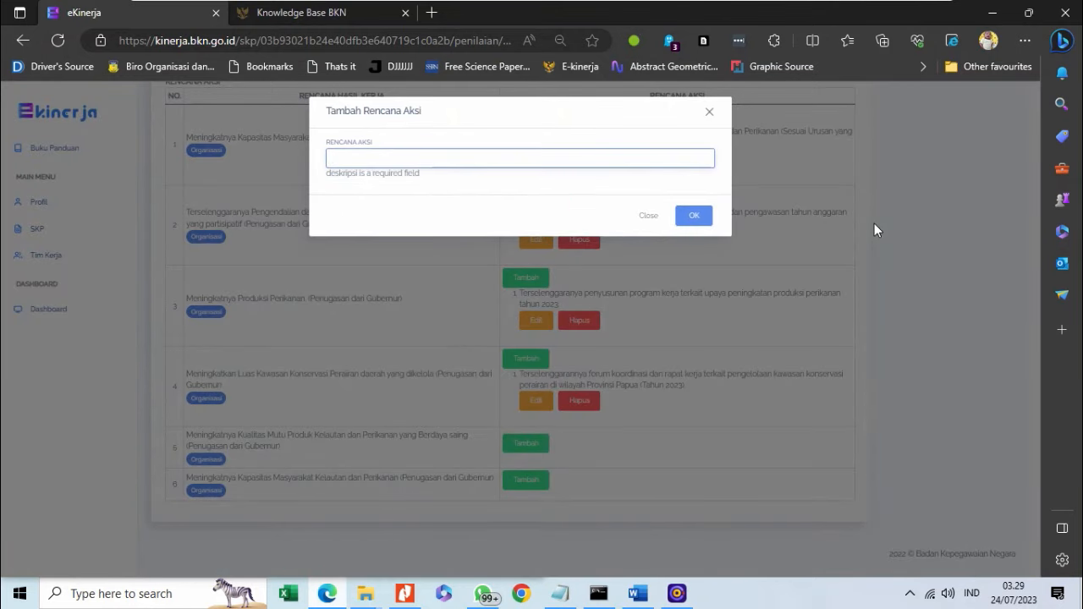
text(Terlaksananya pembinaan terhadap )
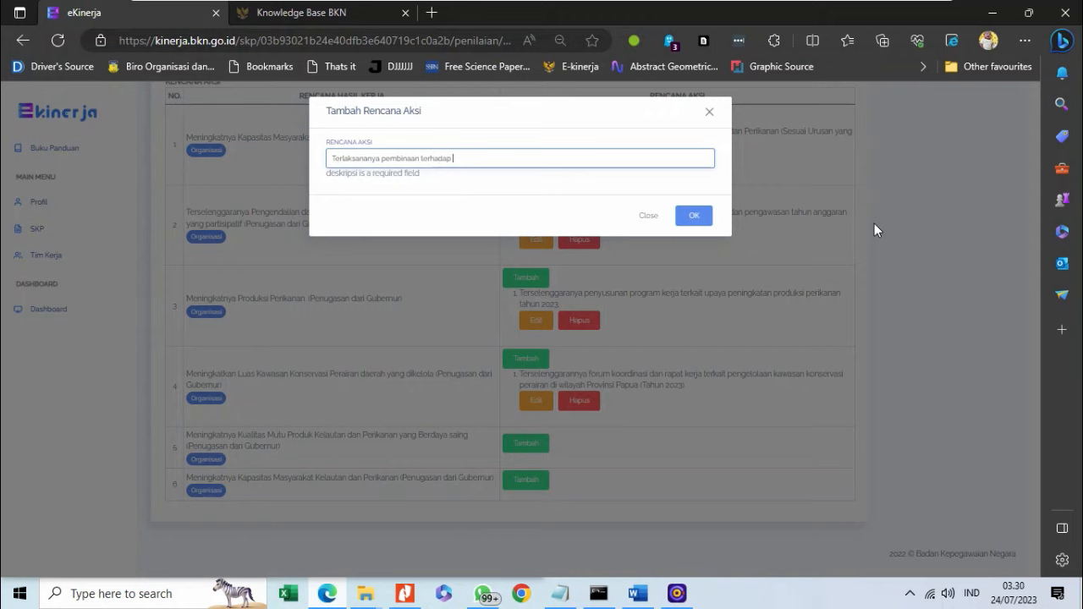
text(prunit teknis yang mengawasi produk)
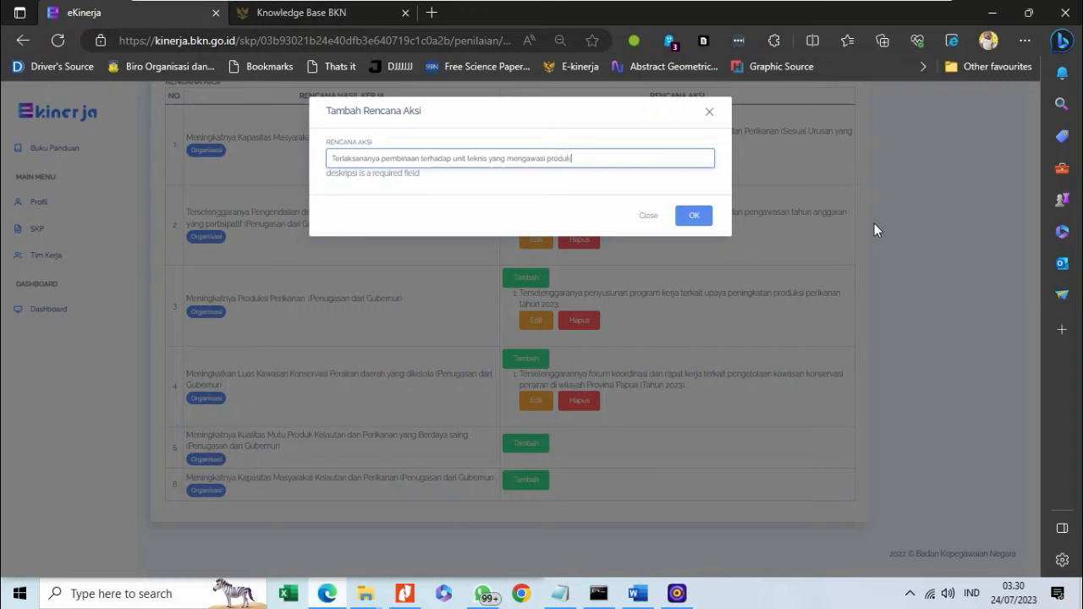
text(si kelautan dan perikanan sesuai kewenang)
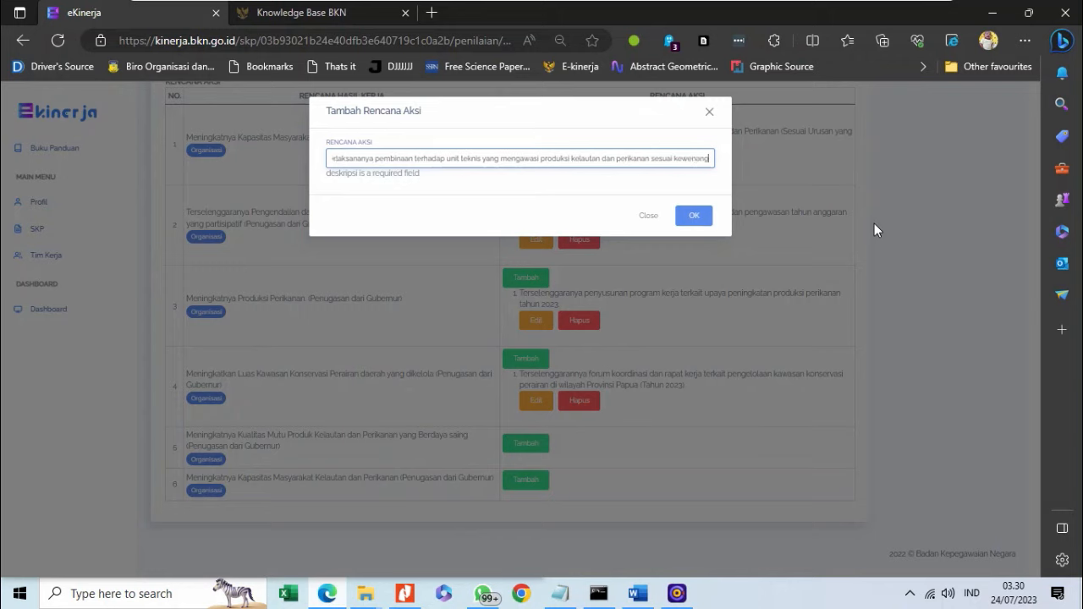
text(an dinas.)
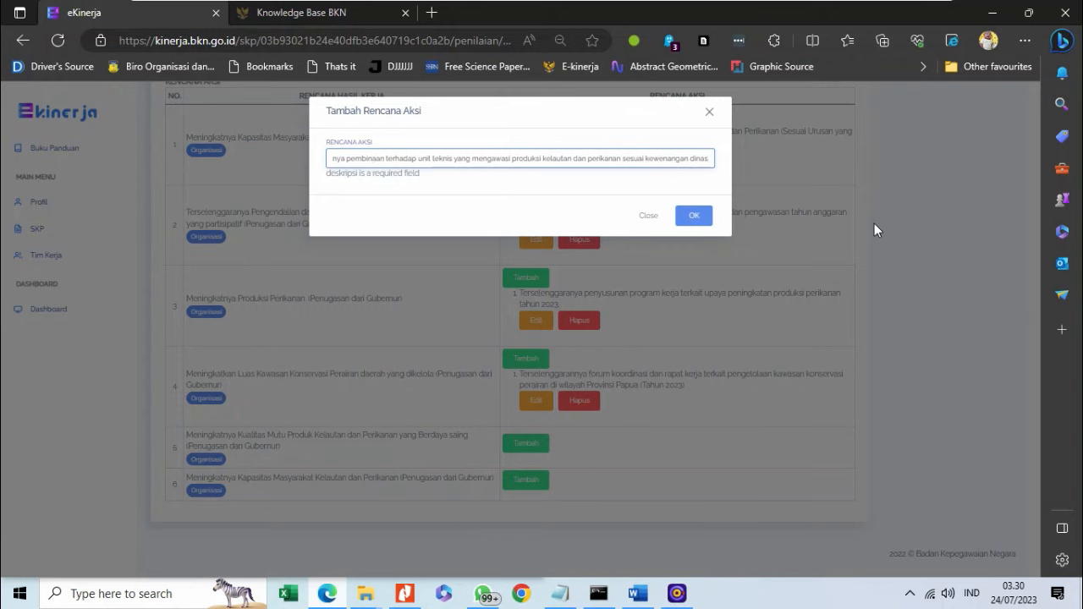
click(701, 213)
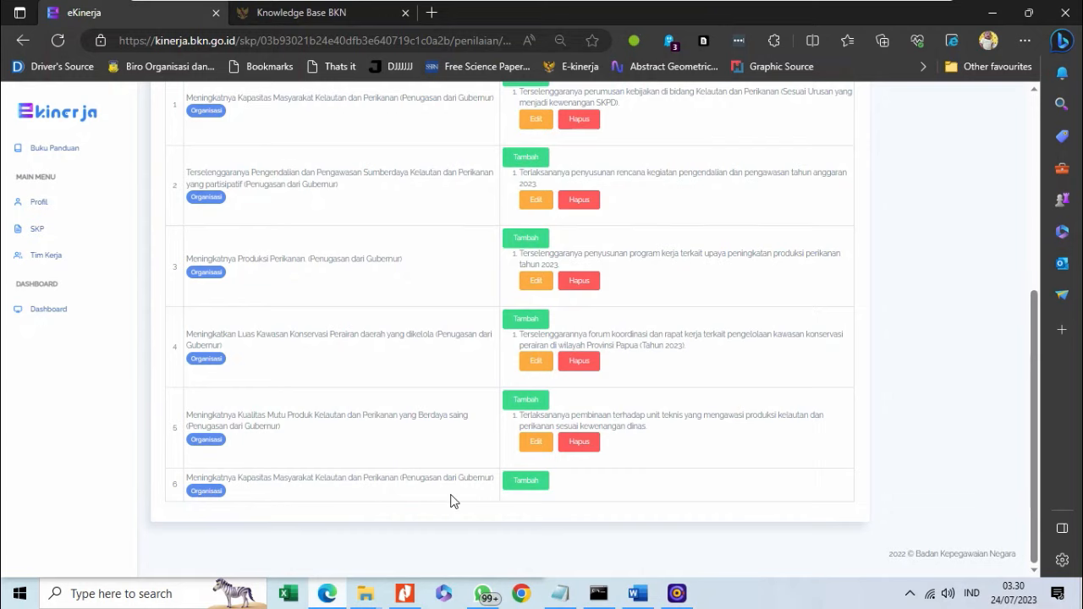
Add the action plan "Terselesaikannya penyusunan program kerja kemitraan masyarakat kelautan dan perikanan tahun 2023." to the sixth RHK.
click(535, 482)
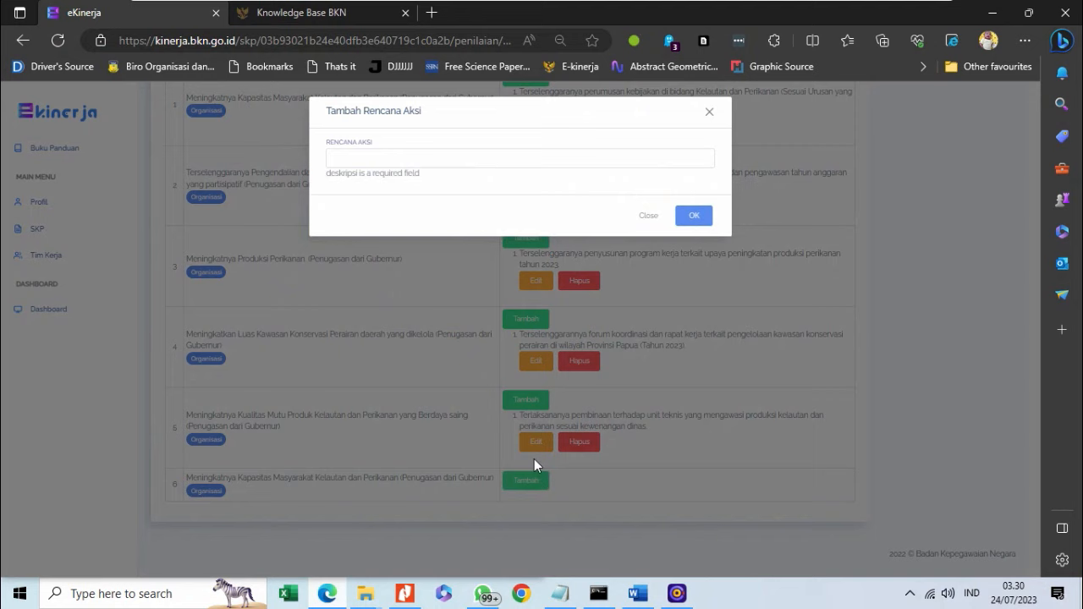
click(482, 152)
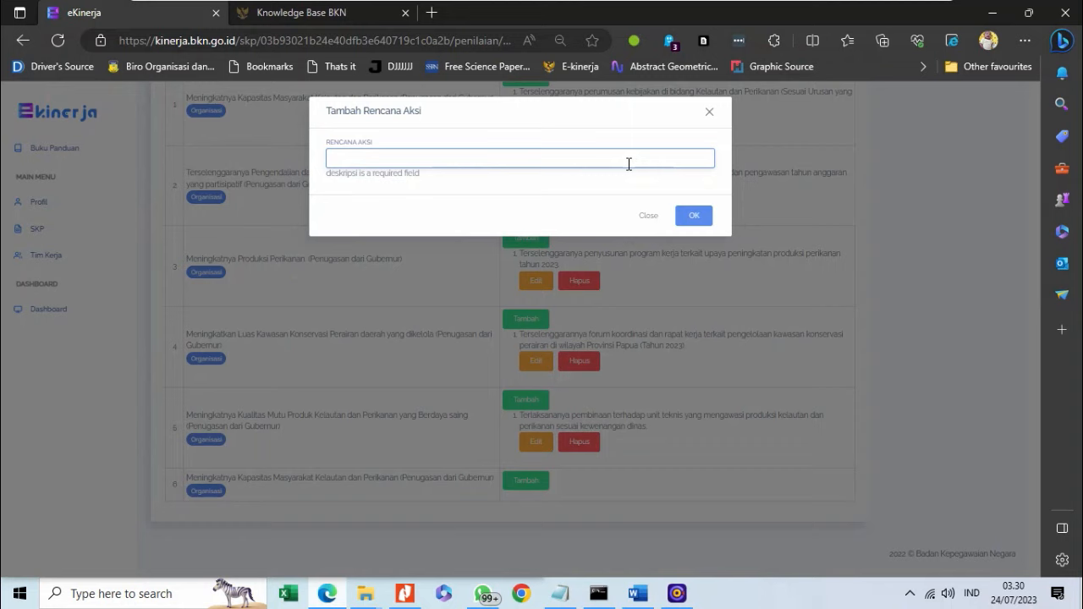
text(Terselesaikanya)
key(BackSpace)
key(BackSpace)
key(BackSpace)
key(BackSpace)
key(BackSpace)
key(BackSpace)
key(BackSpace)
key(BackSpace)
key(BackSpace)
key(BackSpace)
key(BackSpace)
key(BackSpace)
text(rselesaikann)
text(ya program k)
key(BackSpace)
key(BackSpace)
key(BackSpace)
key(BackSpace)
key(BackSpace)
key(BackSpace)
key(BackSpace)
key(BackSpace)
text(penyusunan program kerja ke)
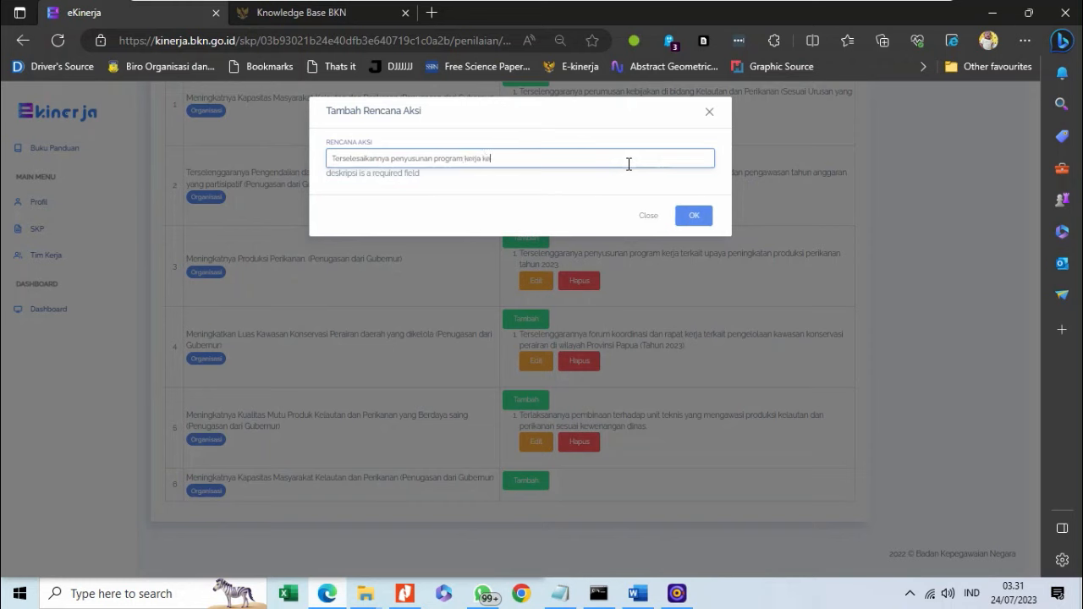
text(mitraan)
text(masyarakat kelautan dan perikanan tahun 2023.)
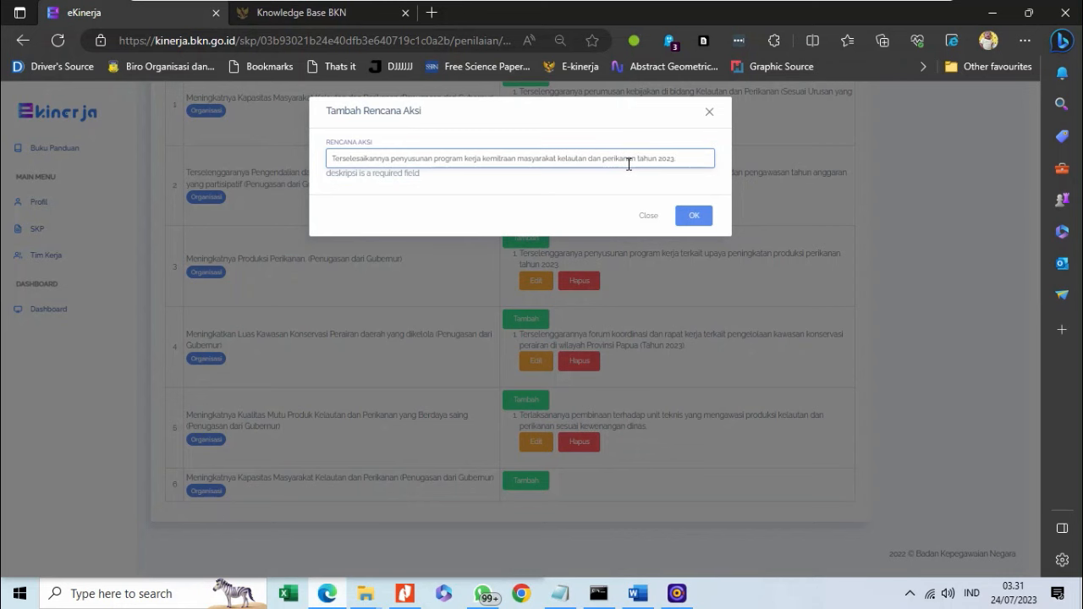
click(711, 215)
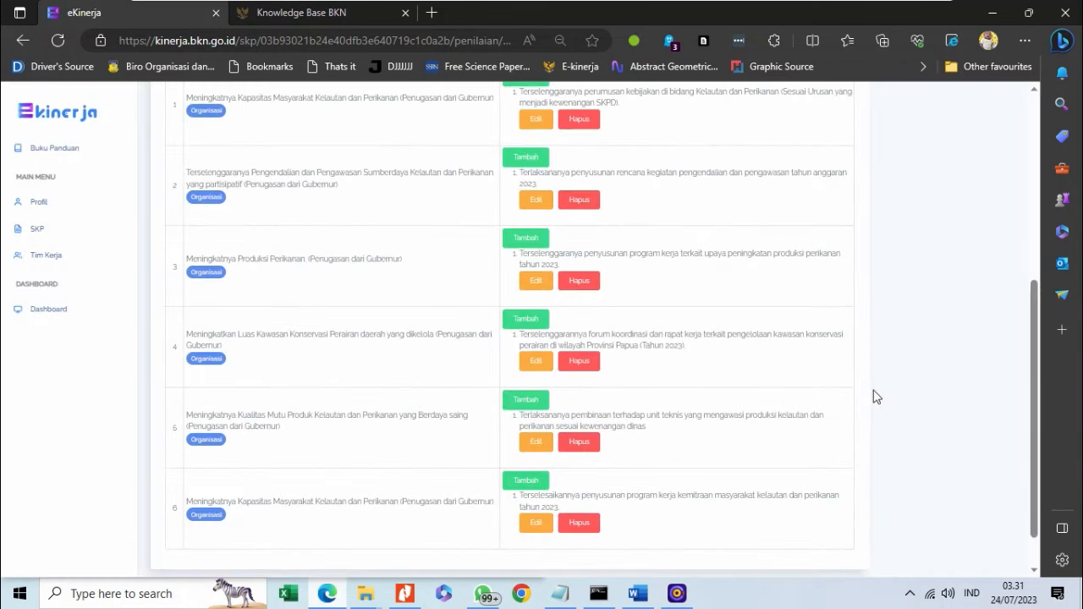
Review the Triwulan 1 Rencana Aksi page, checking the period details and the action plans of all six RHK.
scroll(855, 395, down, 2)
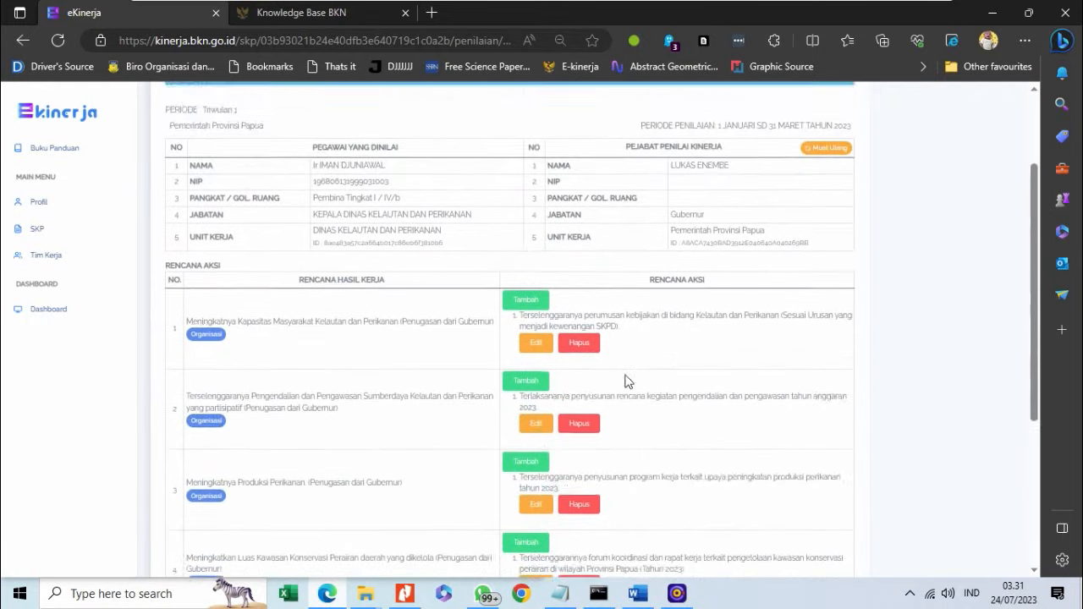
scroll(628, 382, up, 2)
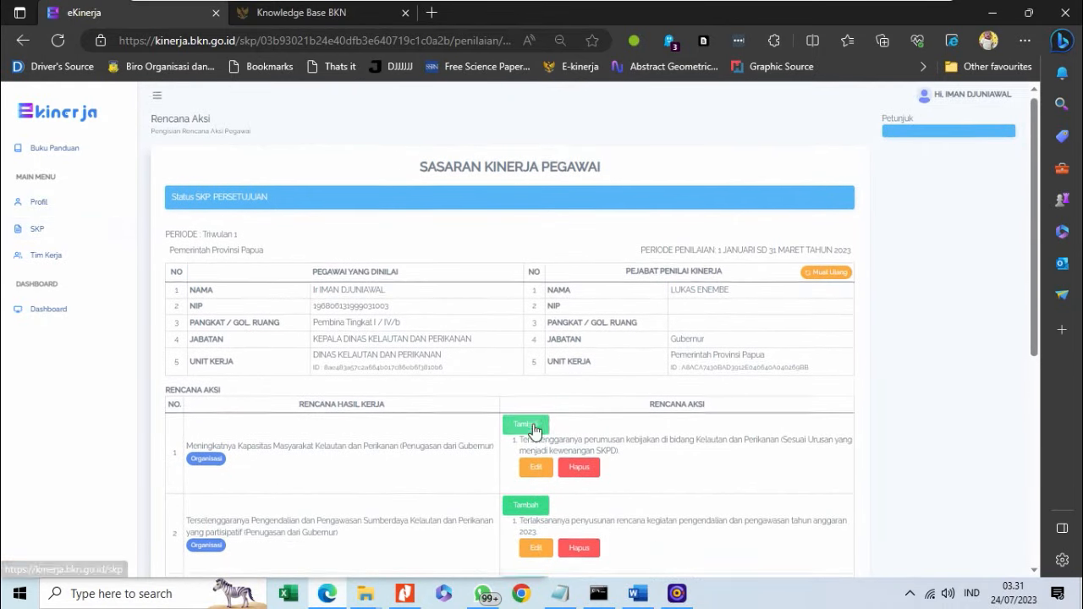
scroll(533, 430, down, 2)
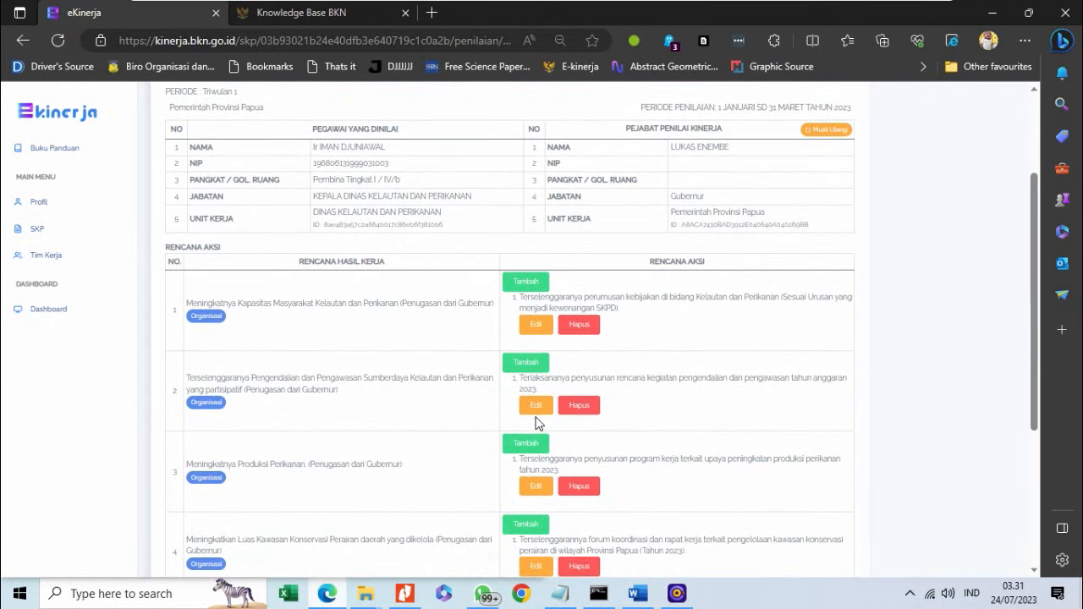
scroll(542, 419, up, 2)
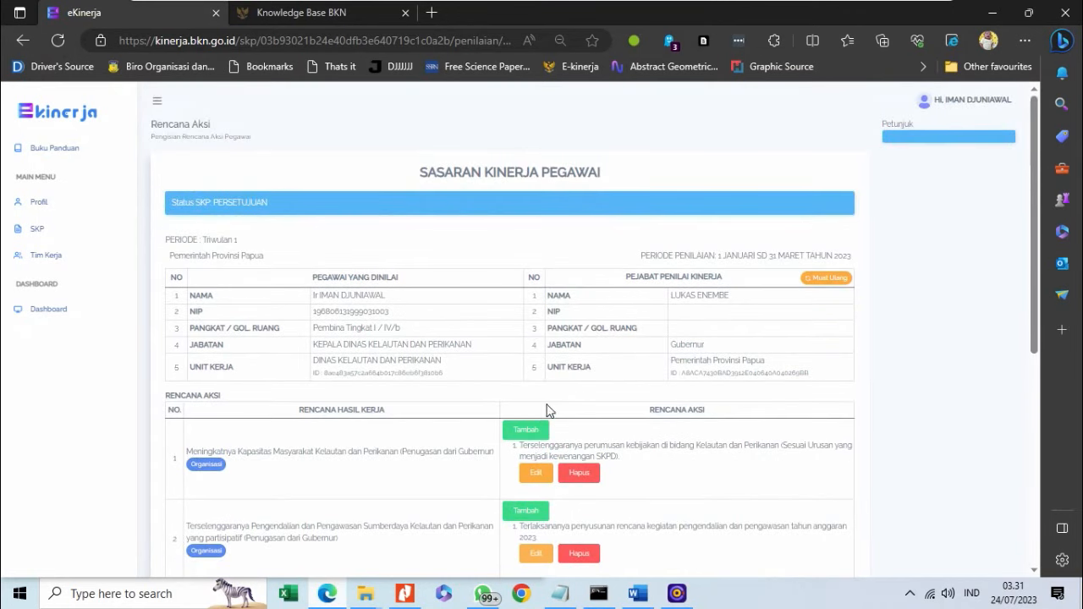
scroll(342, 298, down, 6)
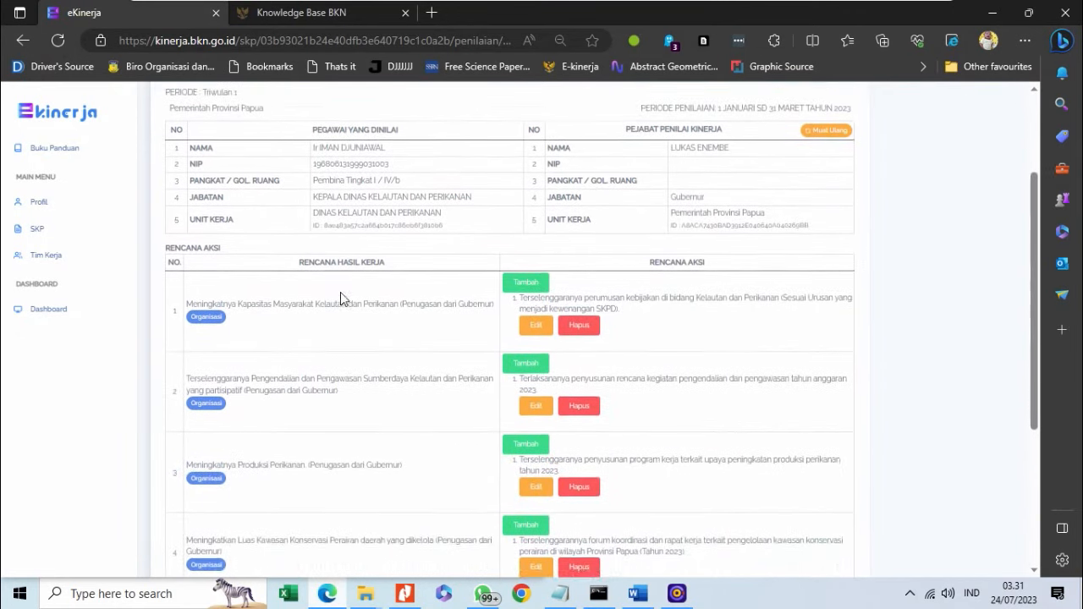
scroll(342, 298, up, 4)
scroll(342, 298, down, 3)
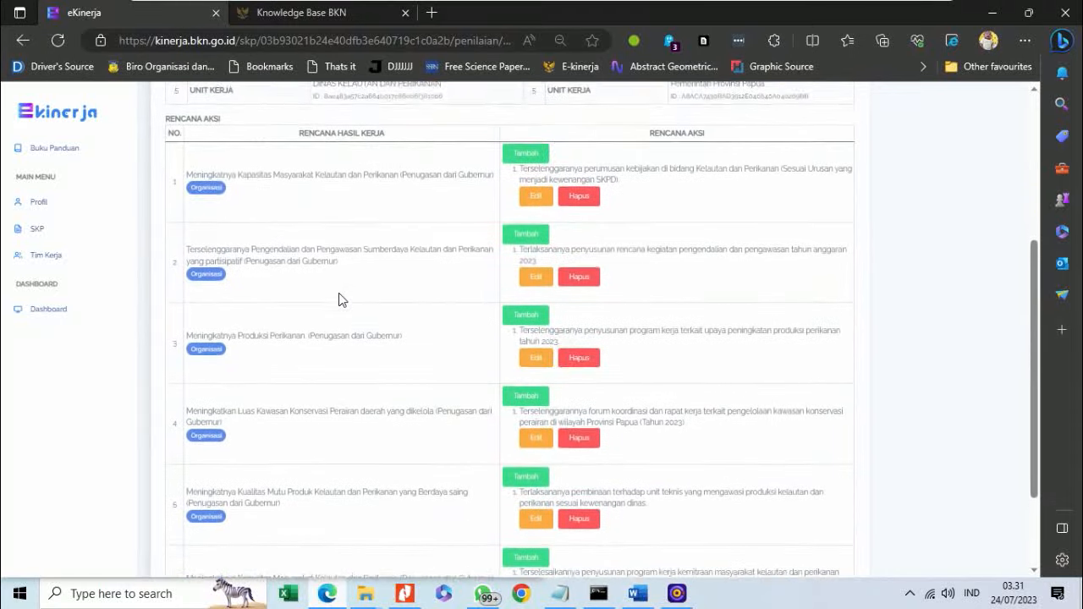
scroll(342, 298, up, 1)
scroll(342, 298, up, 3)
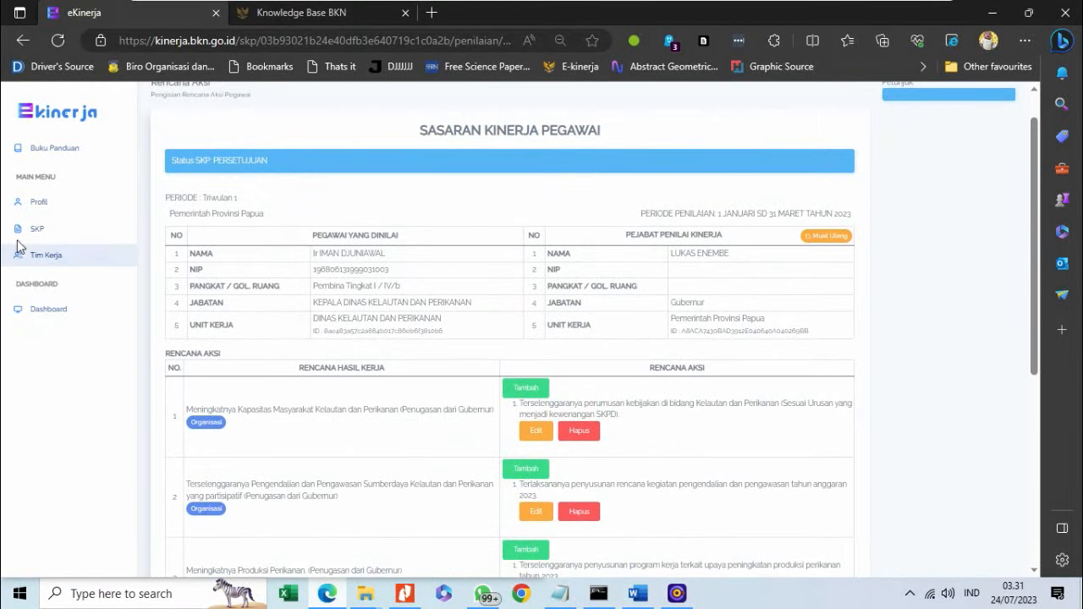
Return to the SKP list, reopen the 2023 SKP's Triwulan 1 Rencana Aksi through Penilaian and check its entries.
click(33, 237)
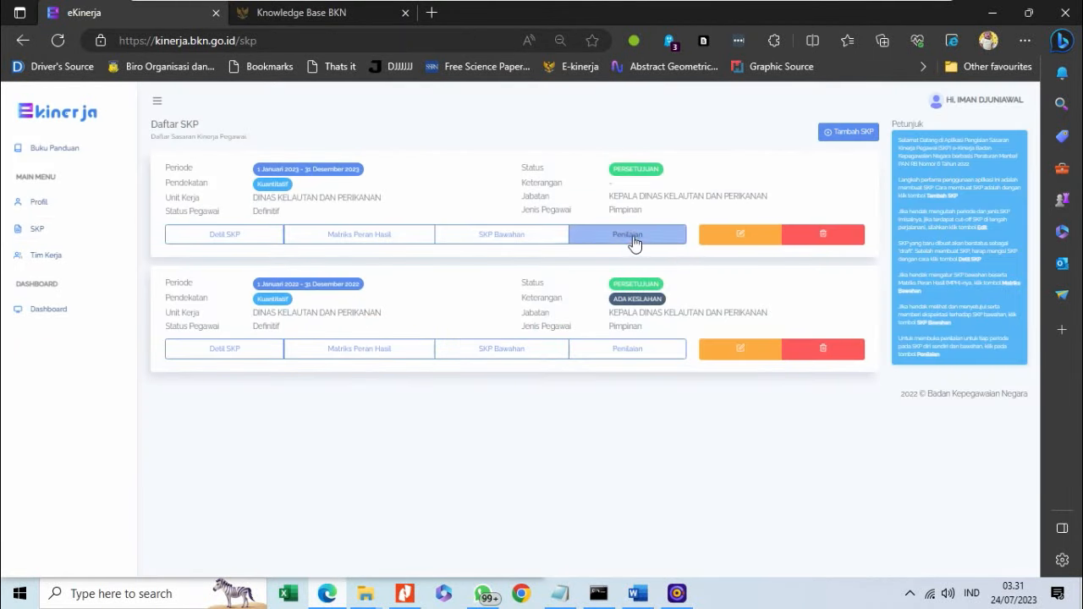
click(633, 239)
scroll(648, 402, down, 3)
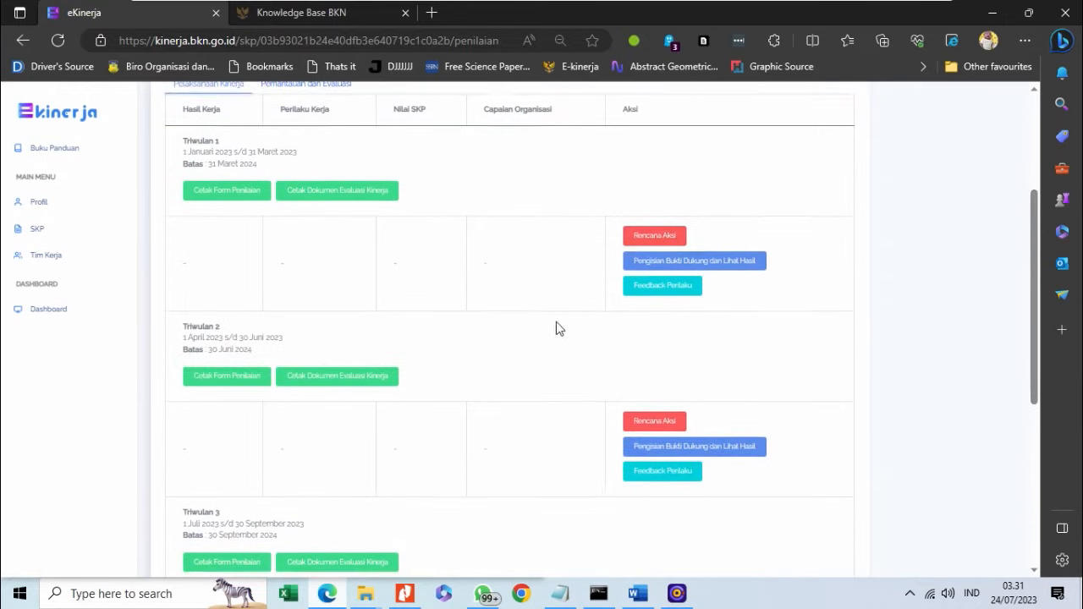
click(654, 230)
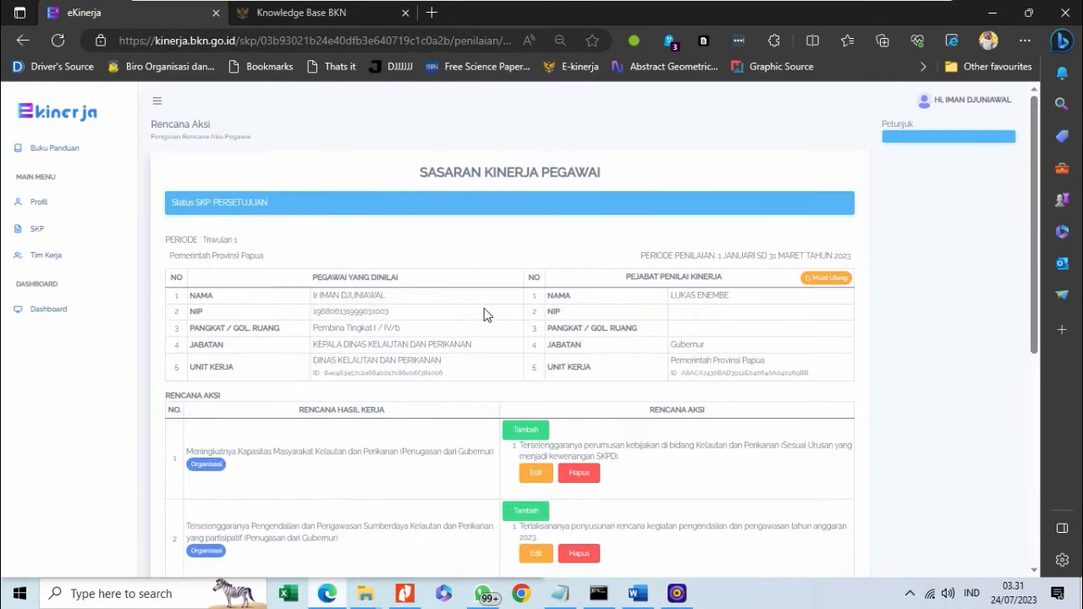
scroll(446, 317, down, 4)
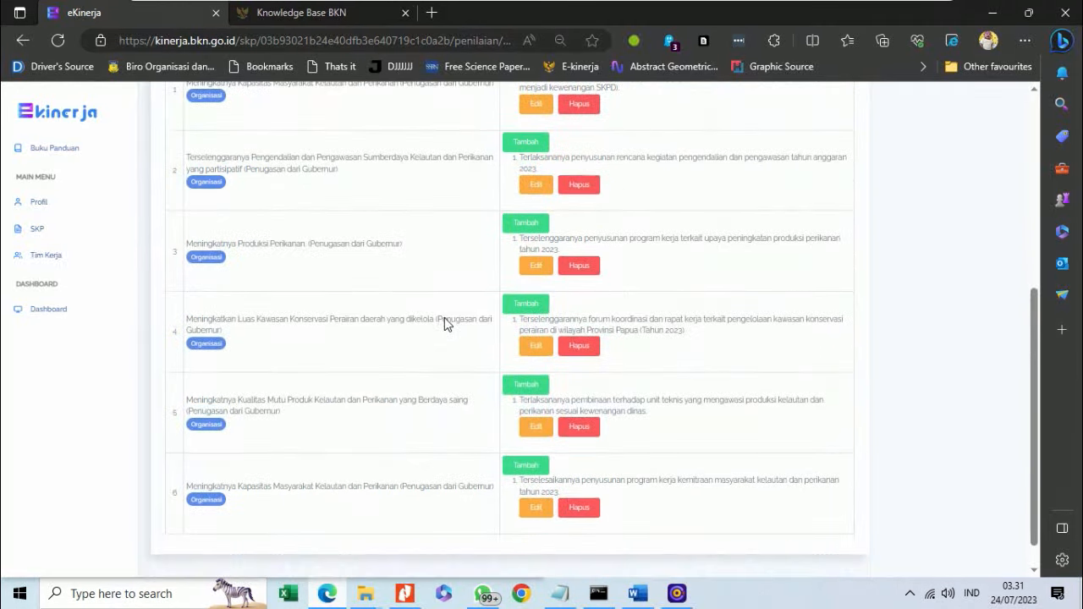
scroll(445, 318, up, 1)
scroll(445, 318, up, 2)
Open the Pengisian Bukti Dukung page for Triwulan 1 of the 2023 SKP.
click(42, 231)
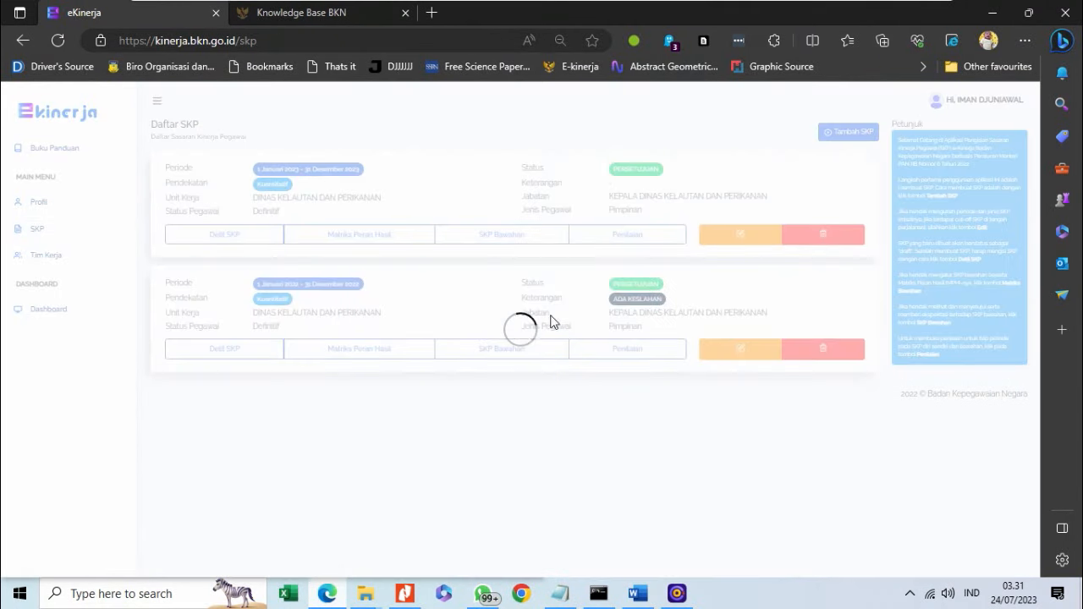
click(641, 247)
scroll(570, 361, down, 4)
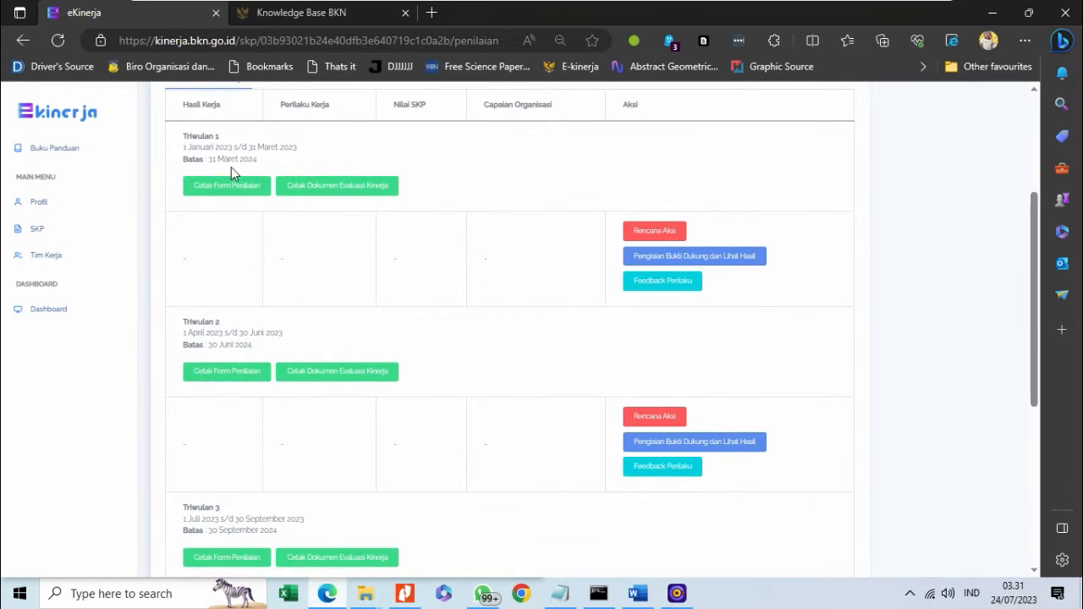
click(656, 257)
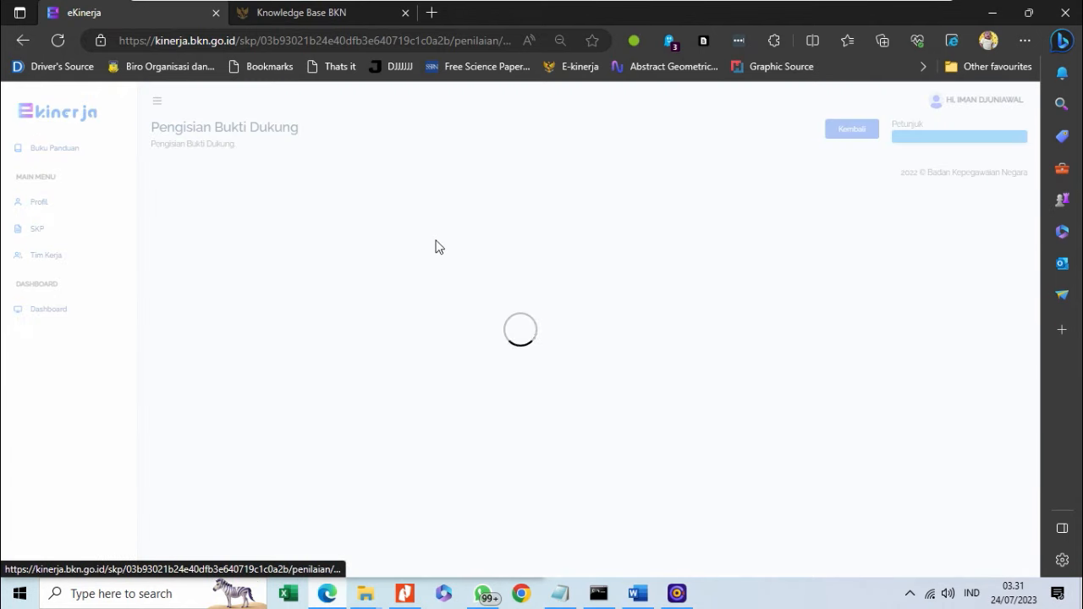
Start a supporting-evidence entry for the first indicator of "Meningkatnya Produksi Perikanan", named "Folder Eviden SKP Bulan Januari (TW I)".
scroll(406, 245, down, 3)
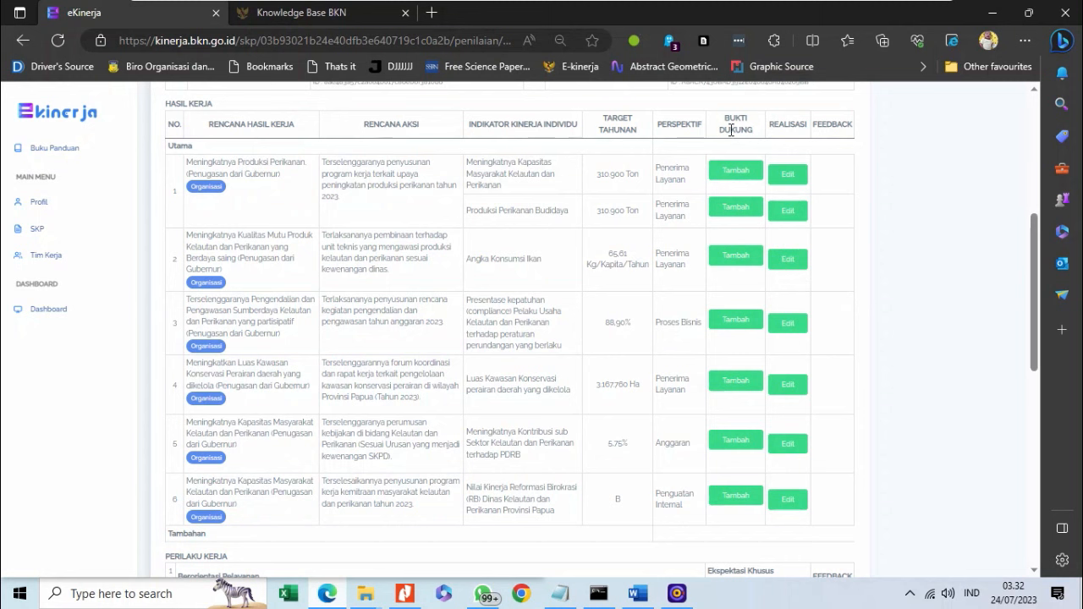
click(730, 178)
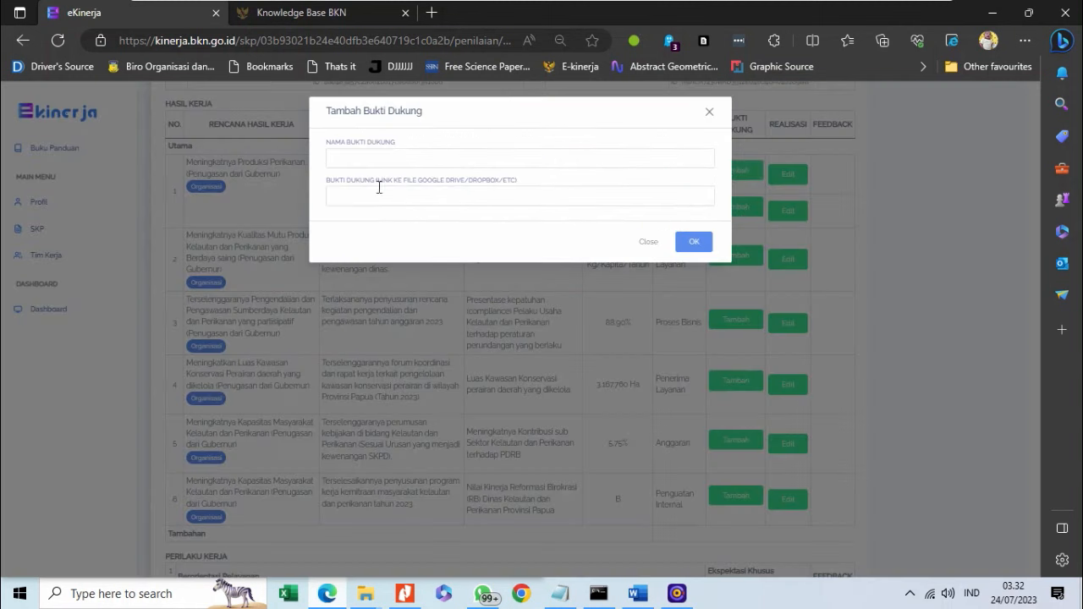
click(348, 159)
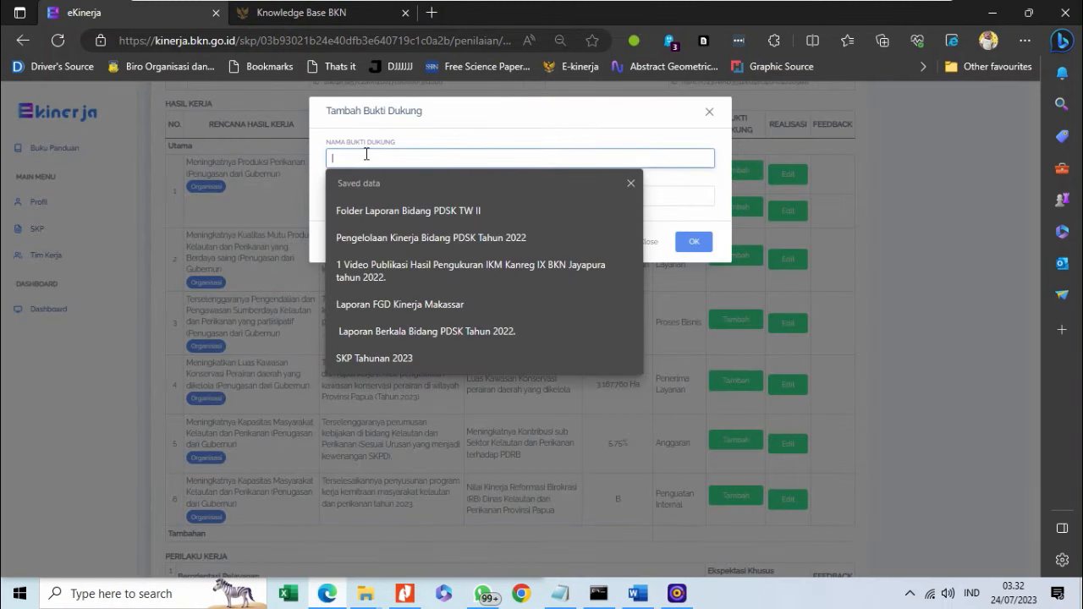
text(Fold)
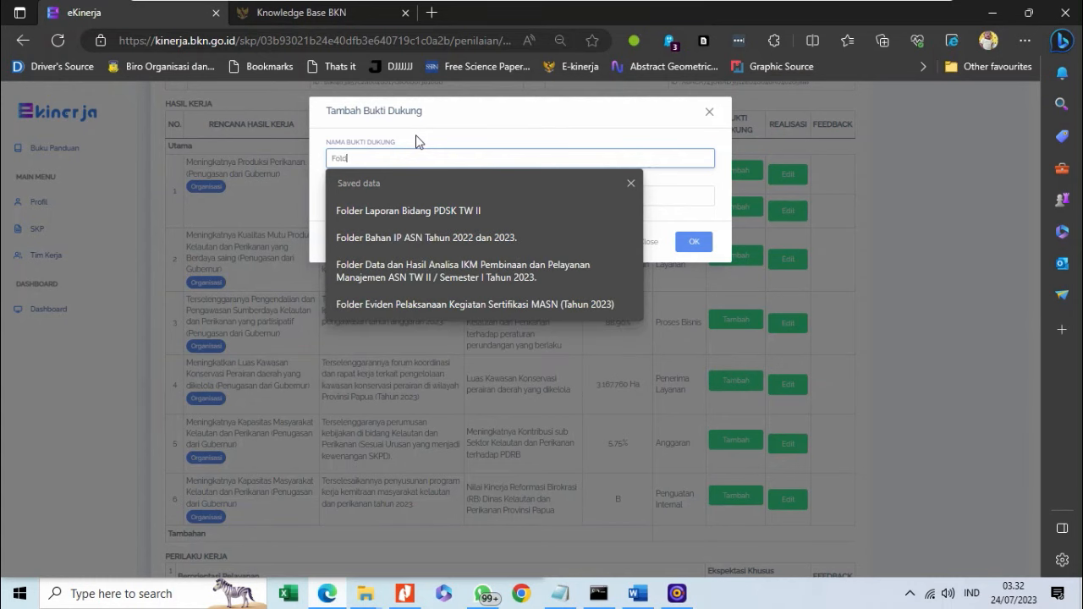
text(er Eviden SKP Bulan Januari (TW II)
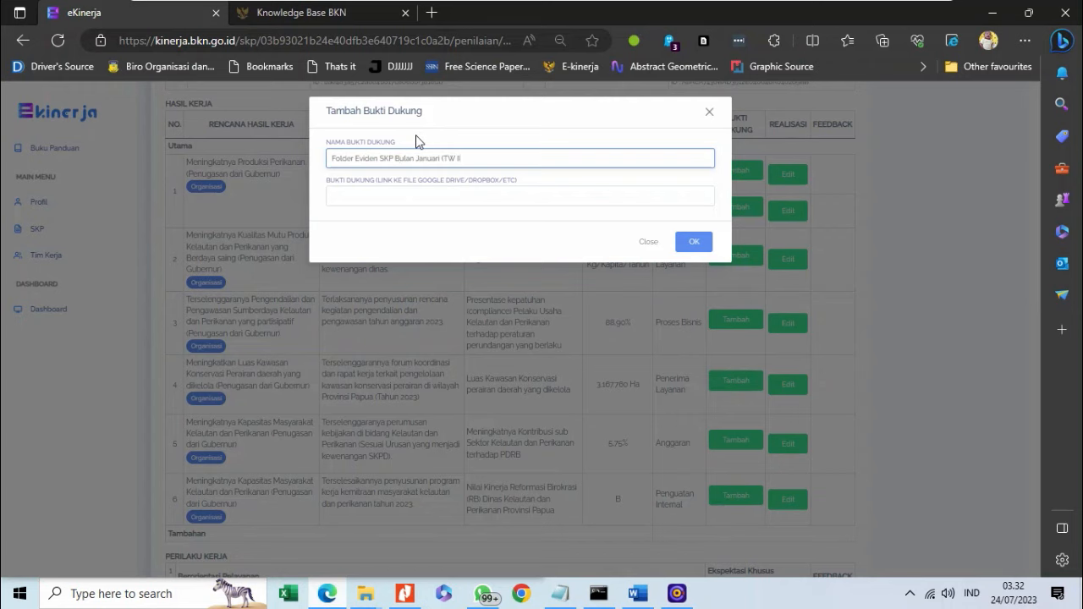
Copy the Google Drive folder link from Notepad into the evidence entry's Bukti Dukung link and save the entry.
click(426, 203)
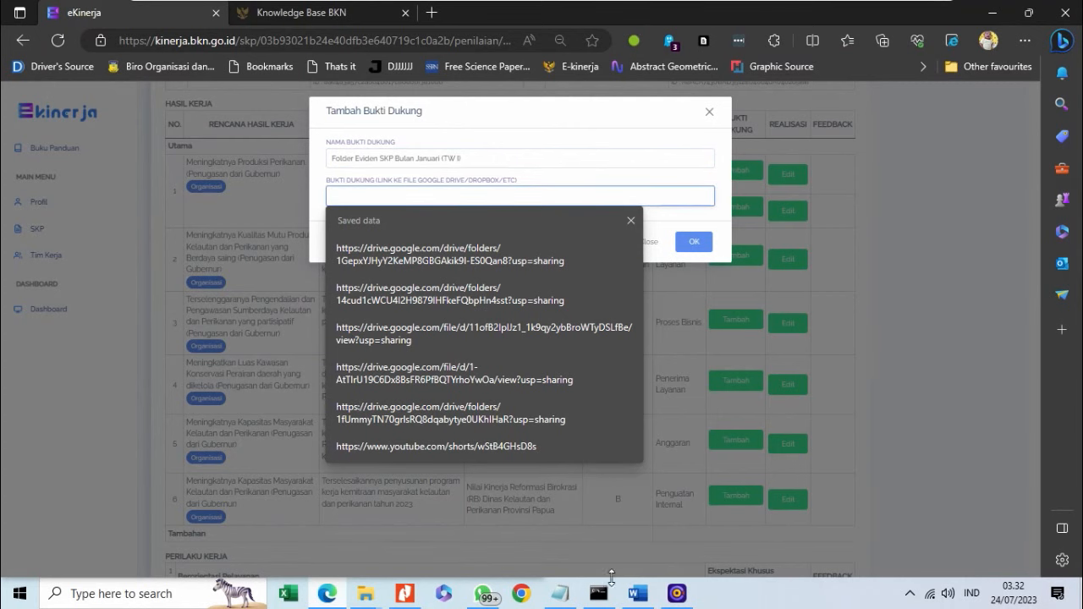
click(559, 594)
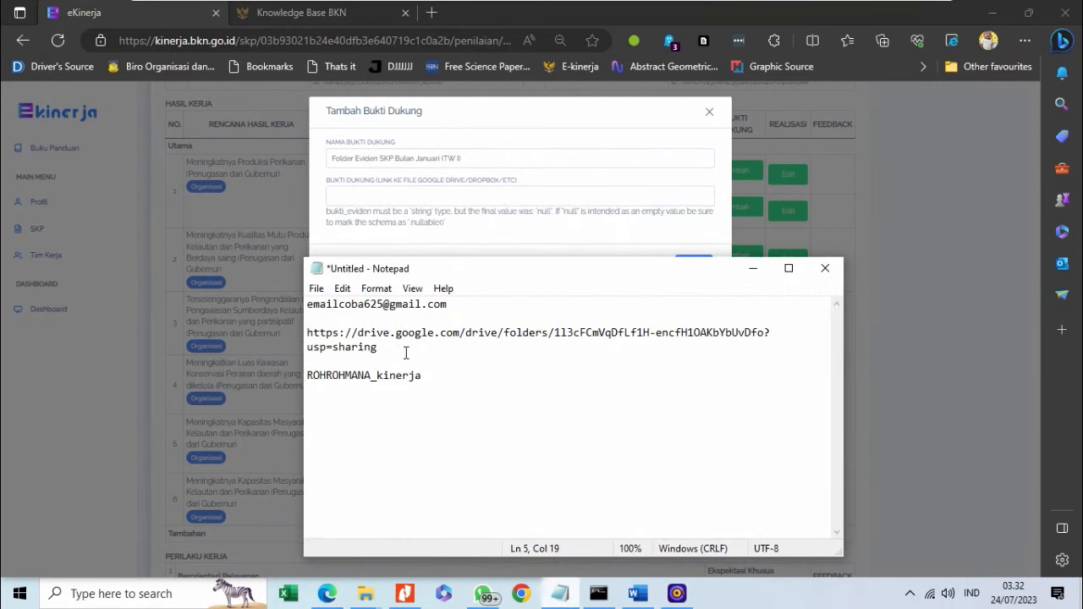
drag(406, 354, 304, 336)
right_click(310, 340)
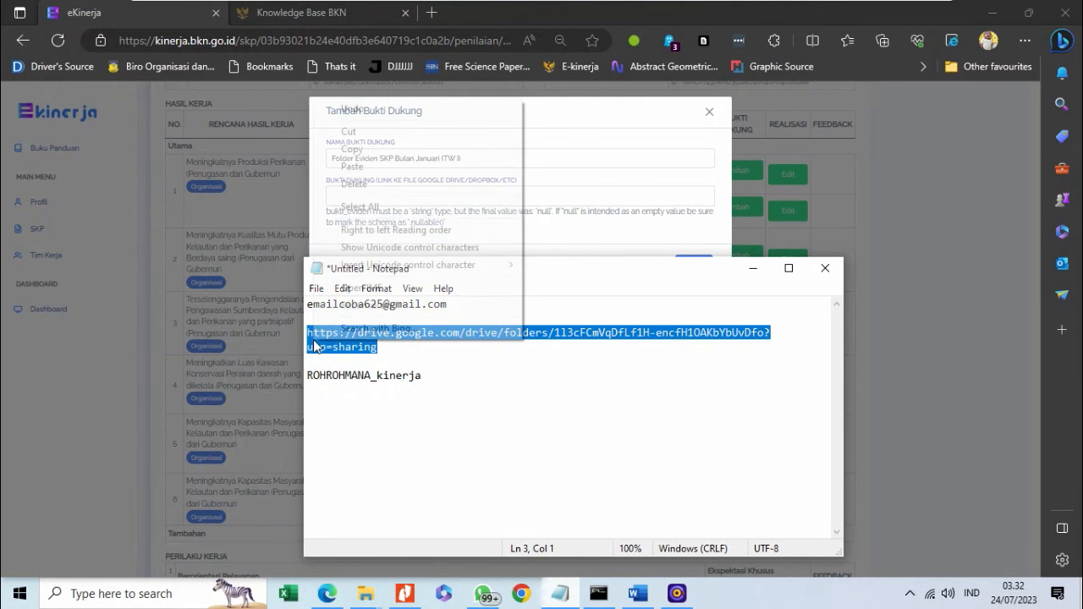
click(359, 148)
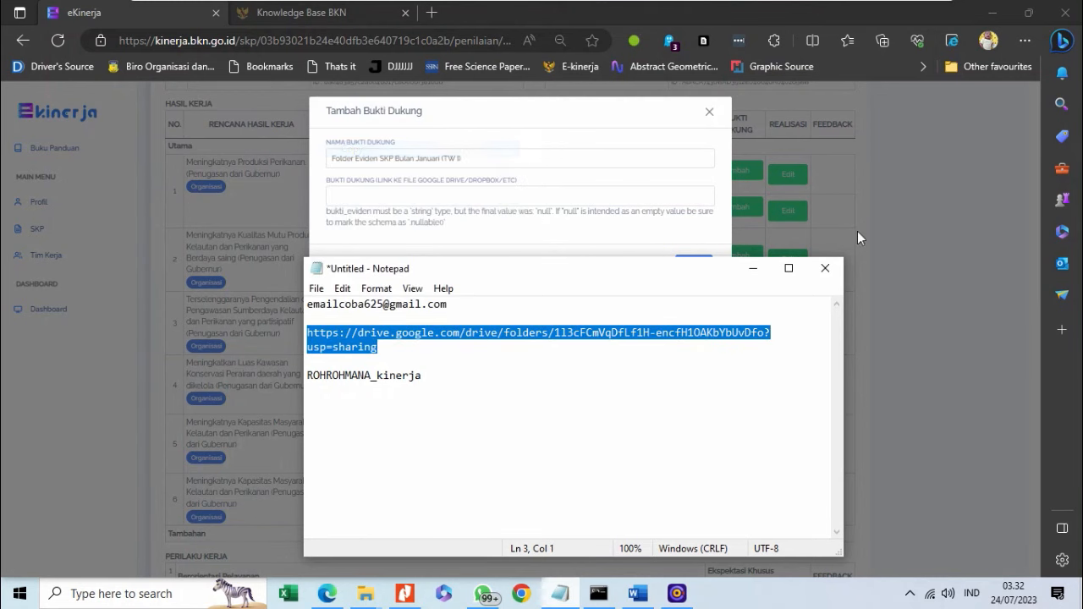
click(752, 269)
key(ctrl+v)
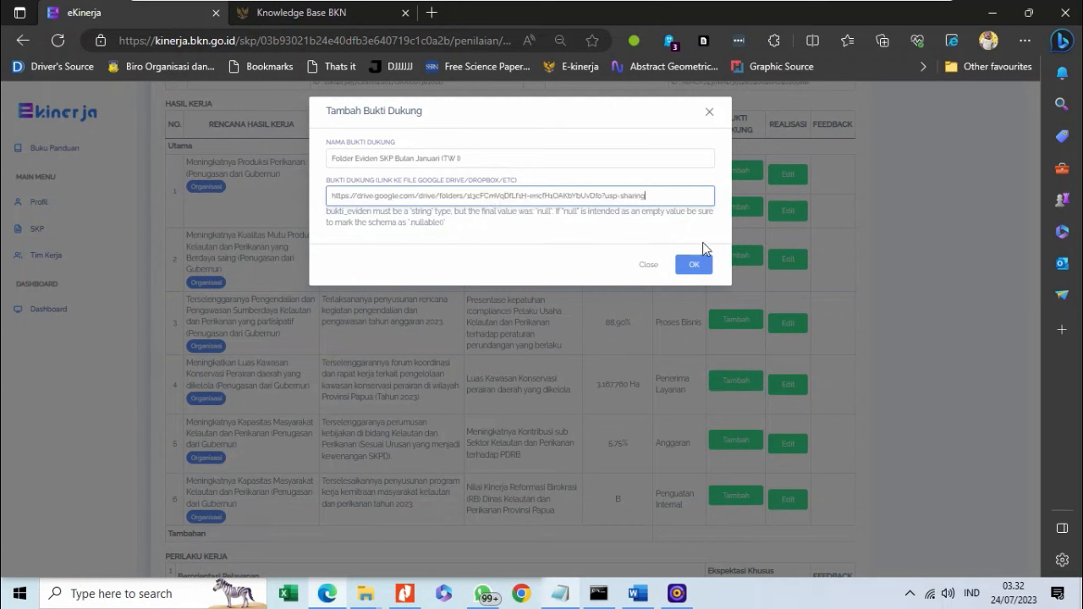
click(702, 261)
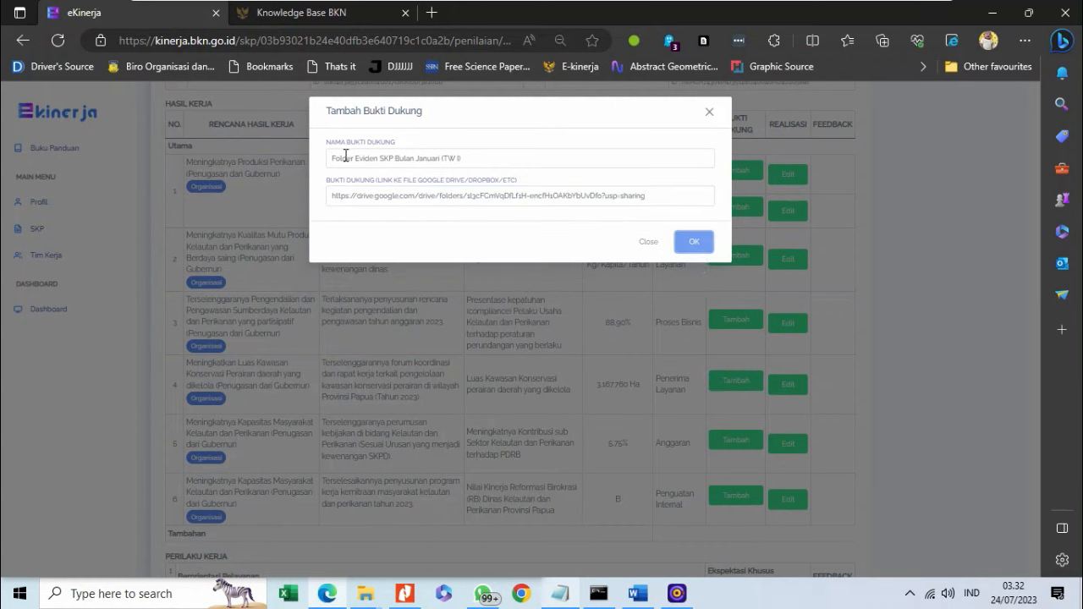
click(693, 243)
click(695, 249)
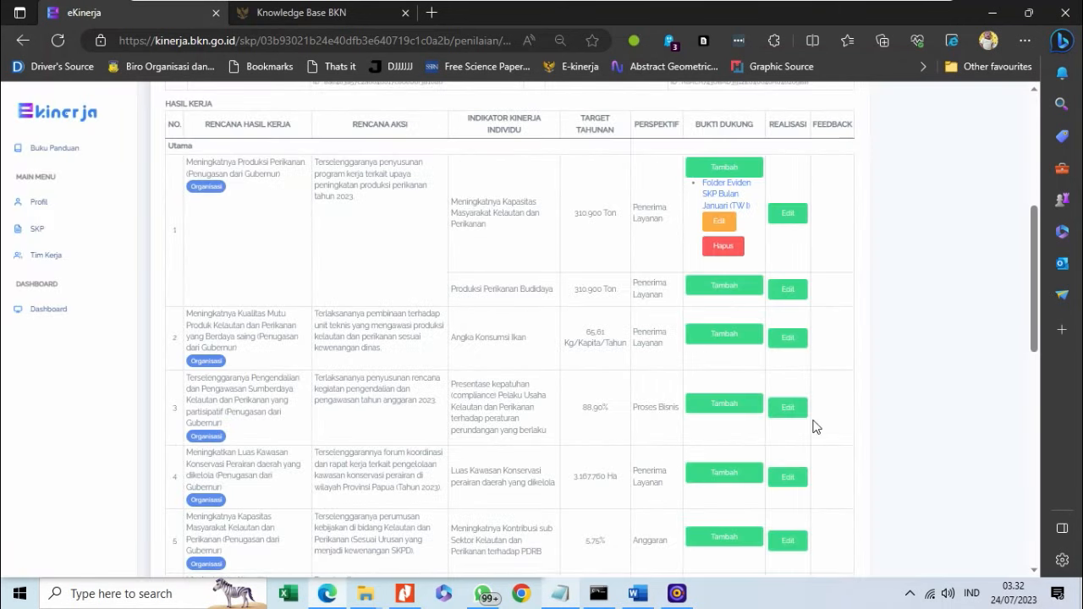
Inspect the first indicator's empty Edit Realisasi form, close it, and look over the Triwulan 1 evidence page.
click(788, 214)
drag(568, 110, 656, 261)
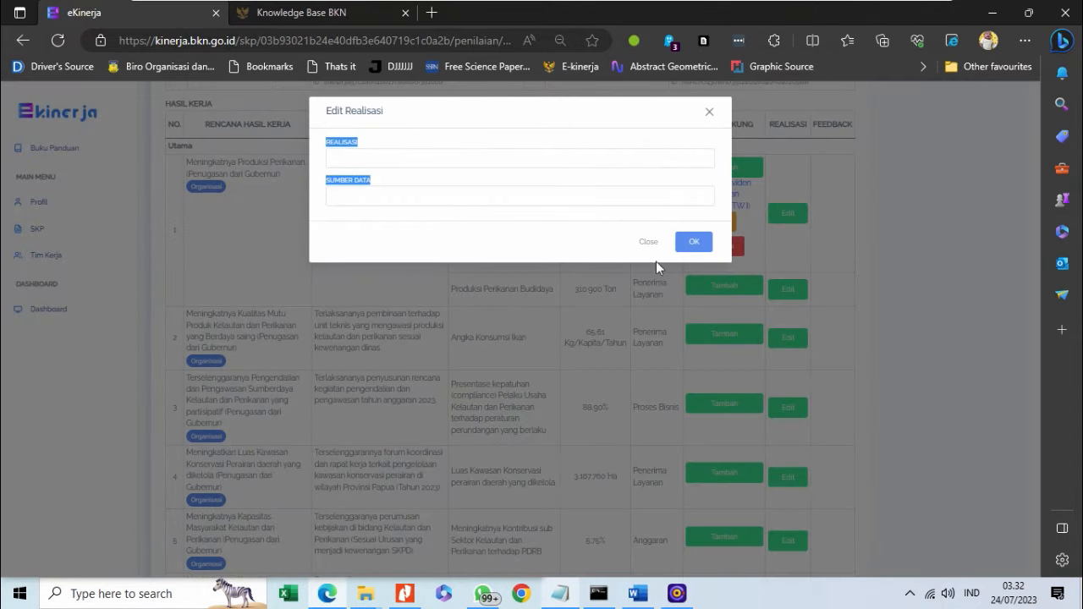
click(641, 231)
click(642, 239)
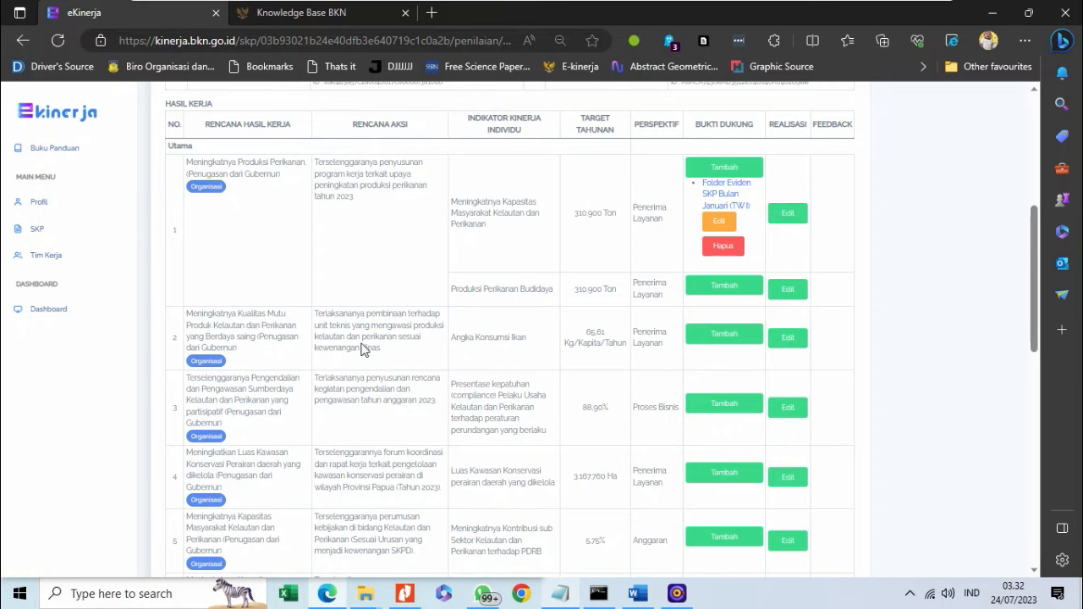
scroll(345, 200, down, 4)
scroll(345, 201, up, 3)
scroll(345, 202, up, 5)
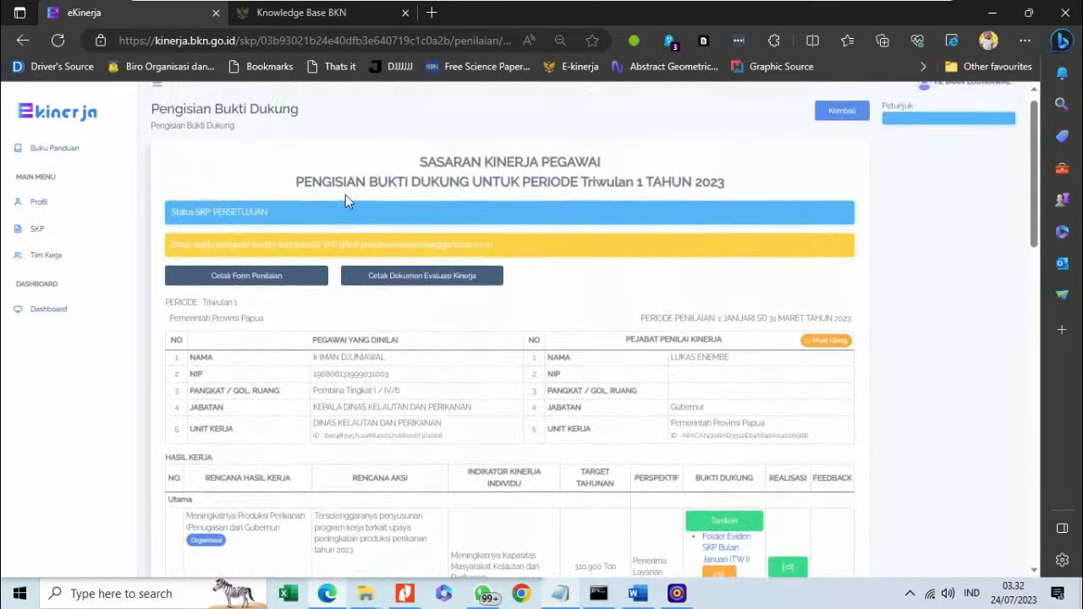
scroll(345, 198, down, 4)
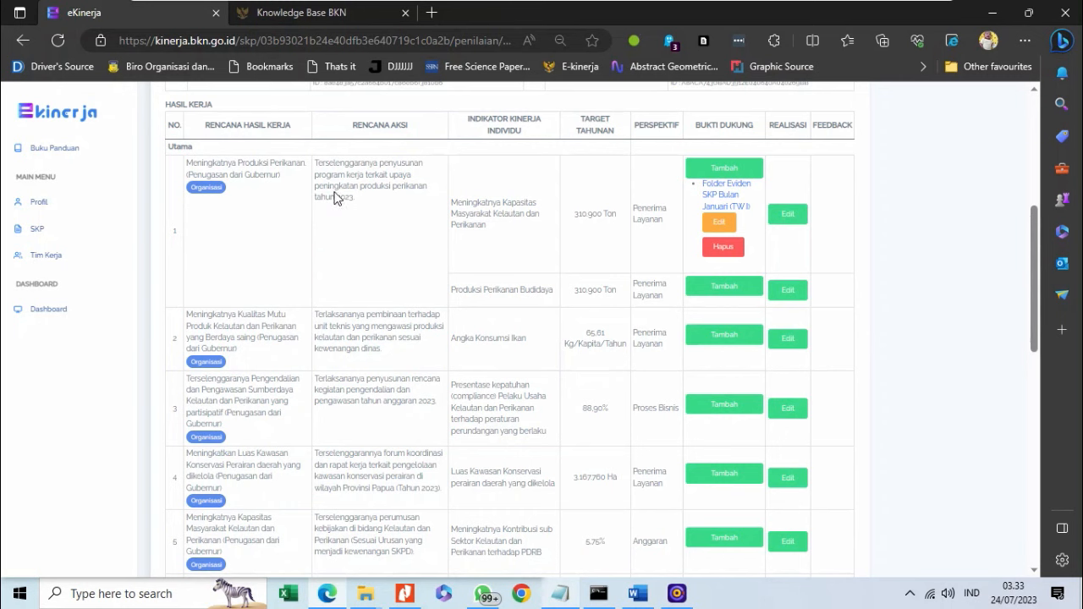
Fill the first indicator's Realisasi with "1 Dokumen" and Sumber Data "Dokumen Rencana Kerja SKPD", and save it.
click(779, 217)
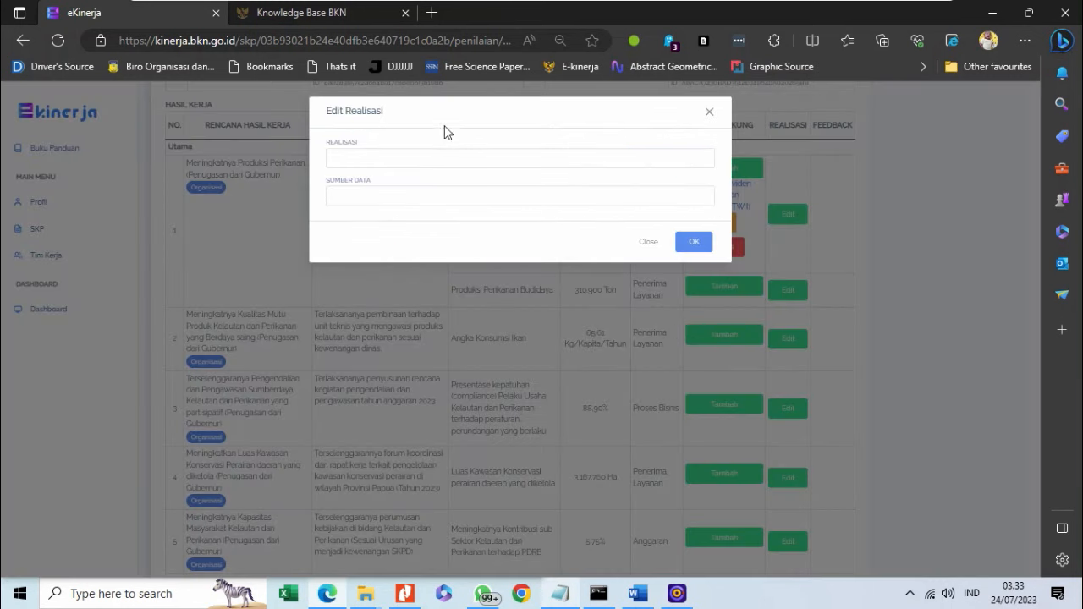
click(442, 156)
text(0)
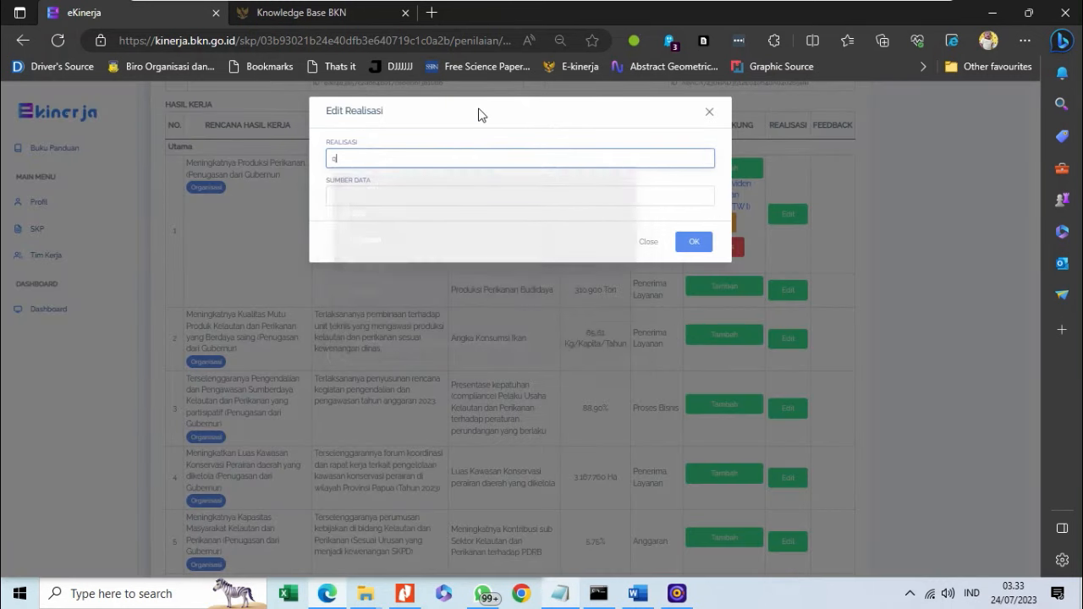
key(BackSpace)
text(1 Dokumen)
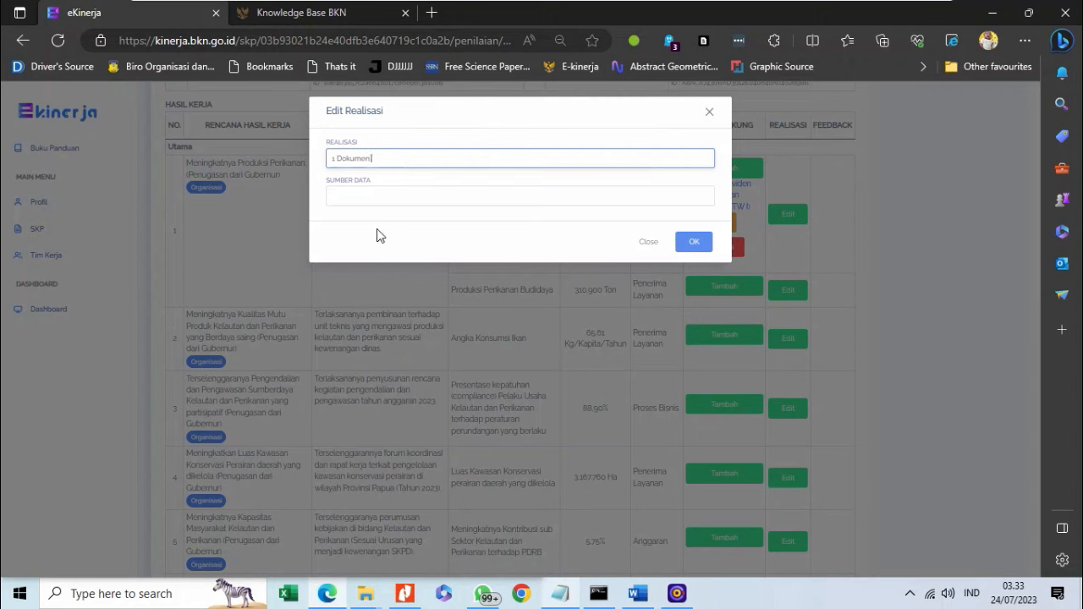
click(369, 203)
text(D)
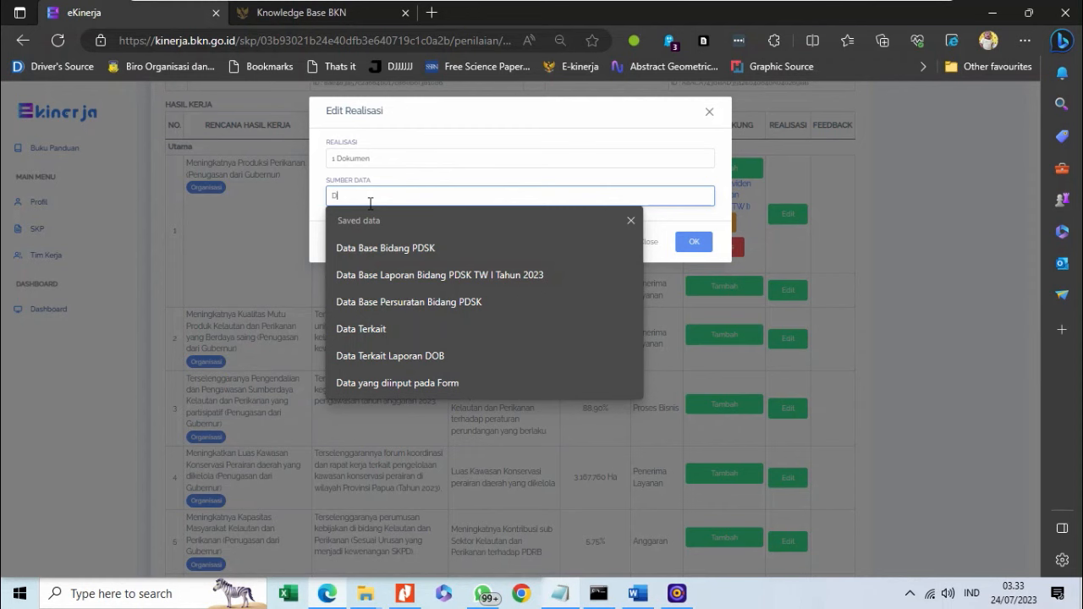
text(okumen Renci)
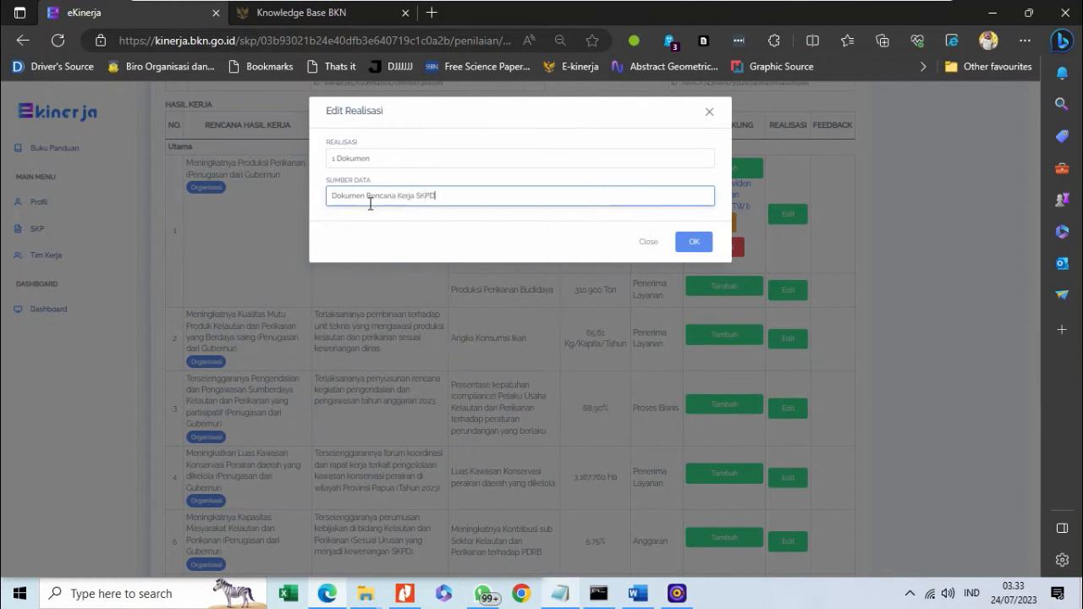
click(694, 242)
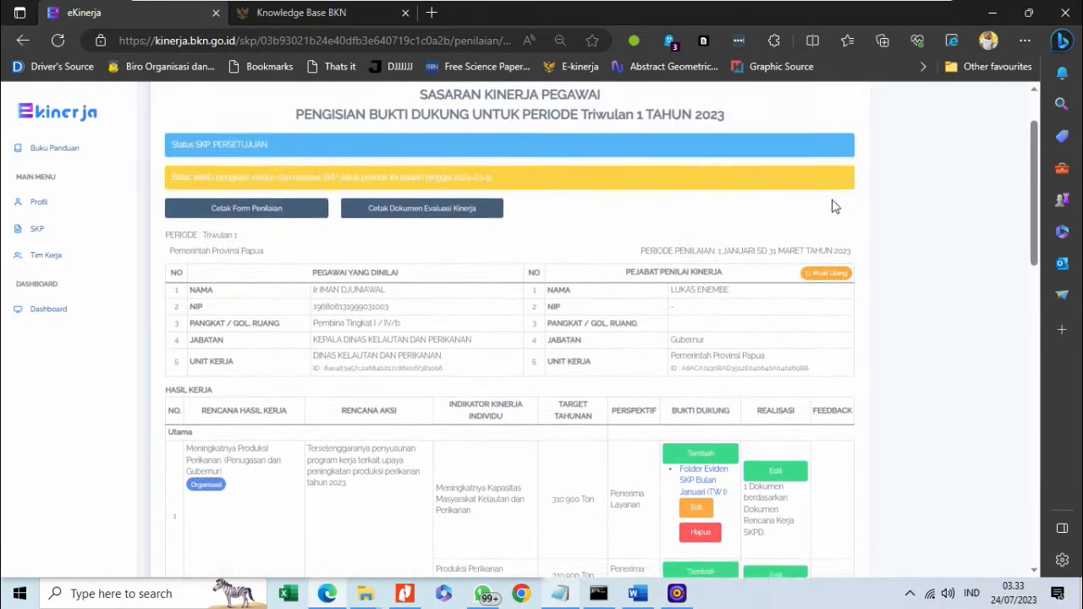
scroll(833, 211, down, 3)
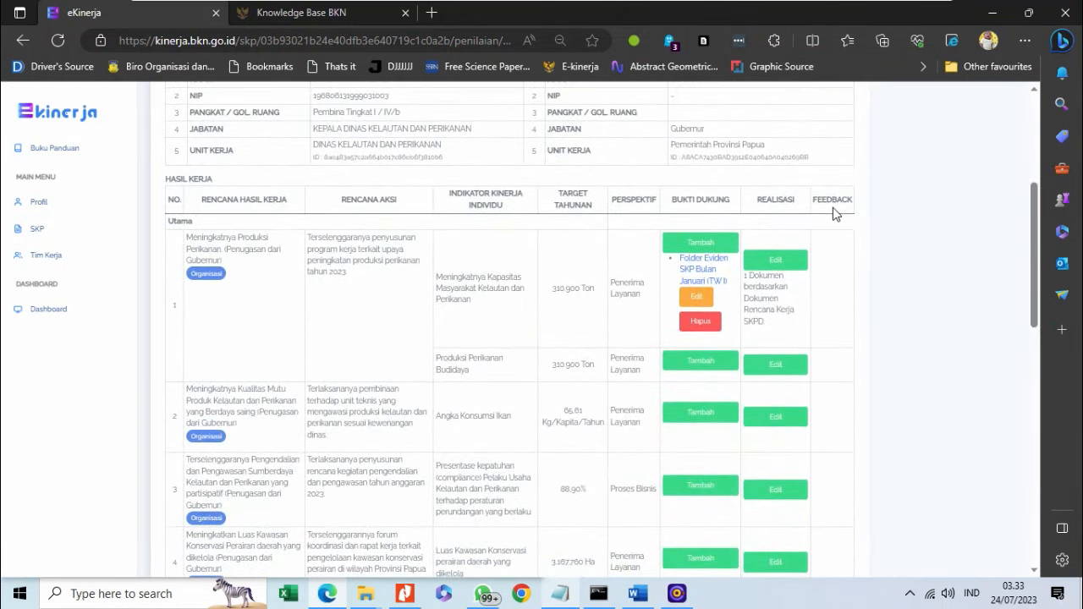
scroll(833, 213, up, 2)
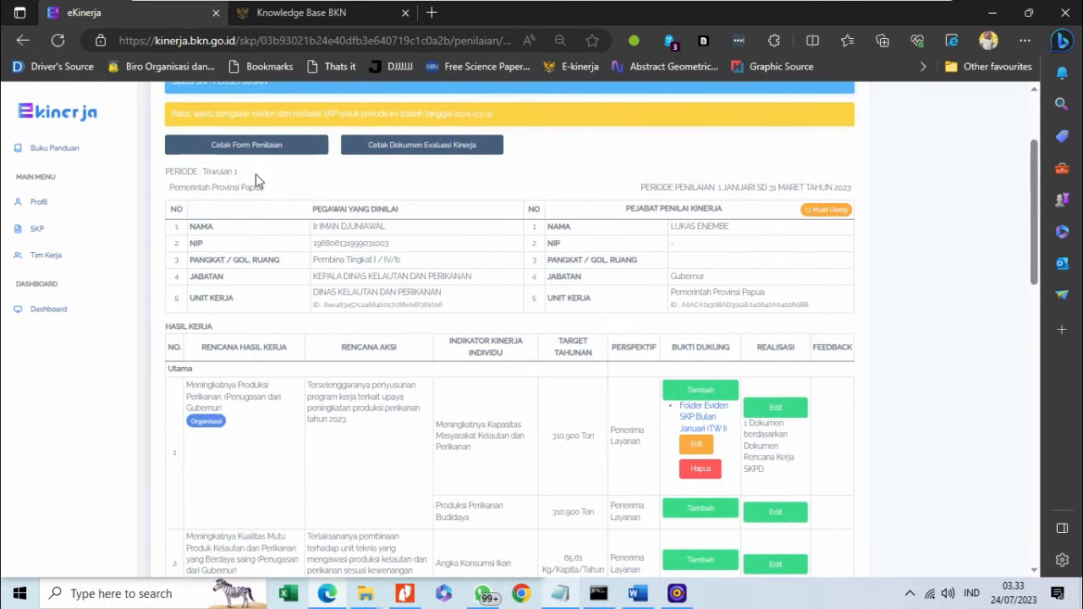
Generate SKP Organisasi for all four Tim Kerja in the 2023 SKP's Matriks Peran Hasil.
click(52, 233)
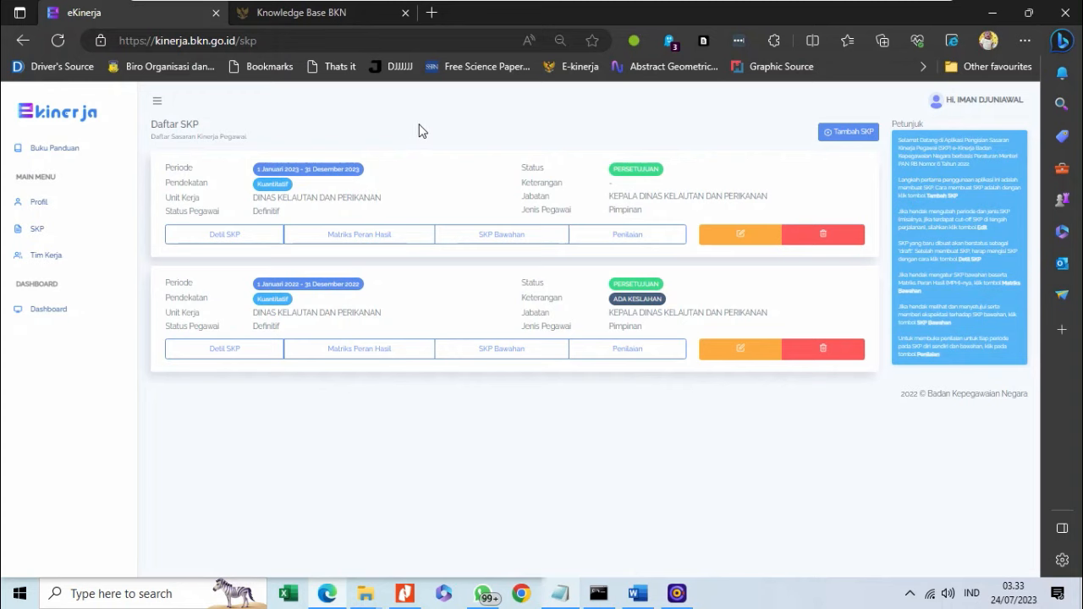
click(363, 236)
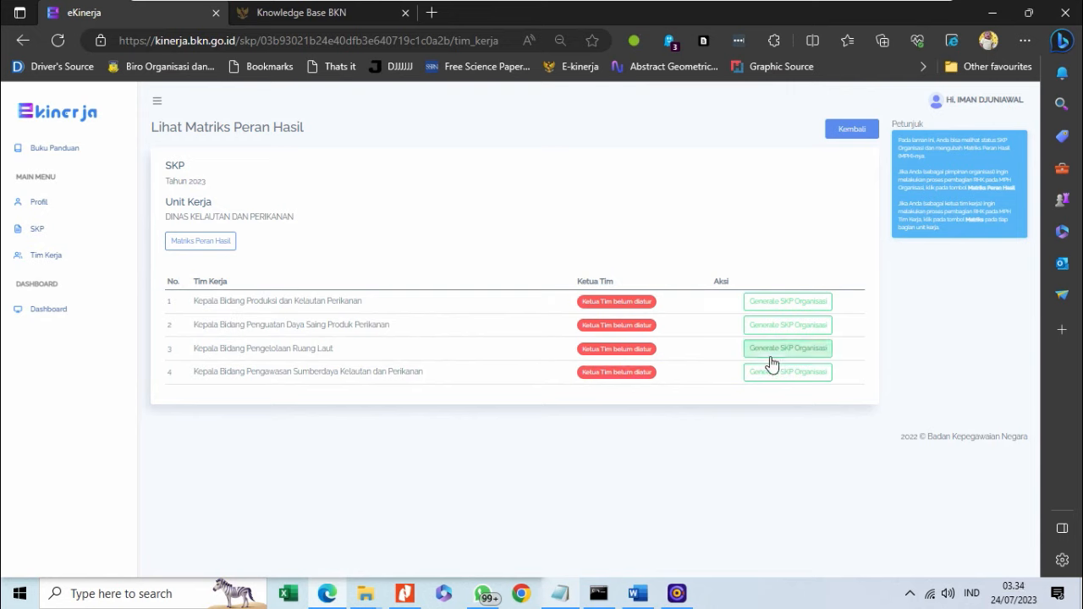
click(777, 306)
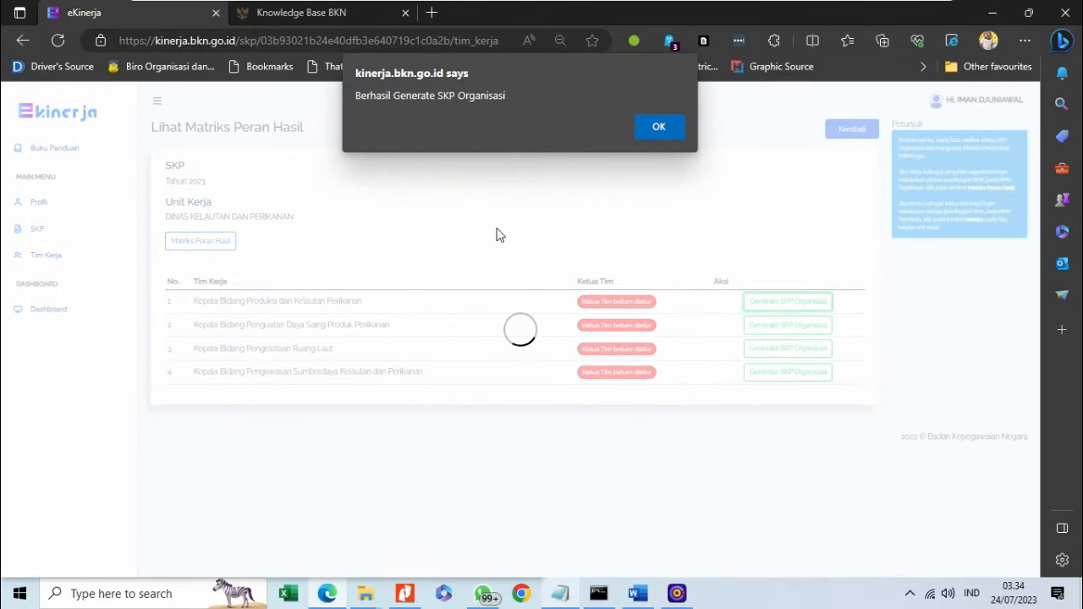
click(637, 127)
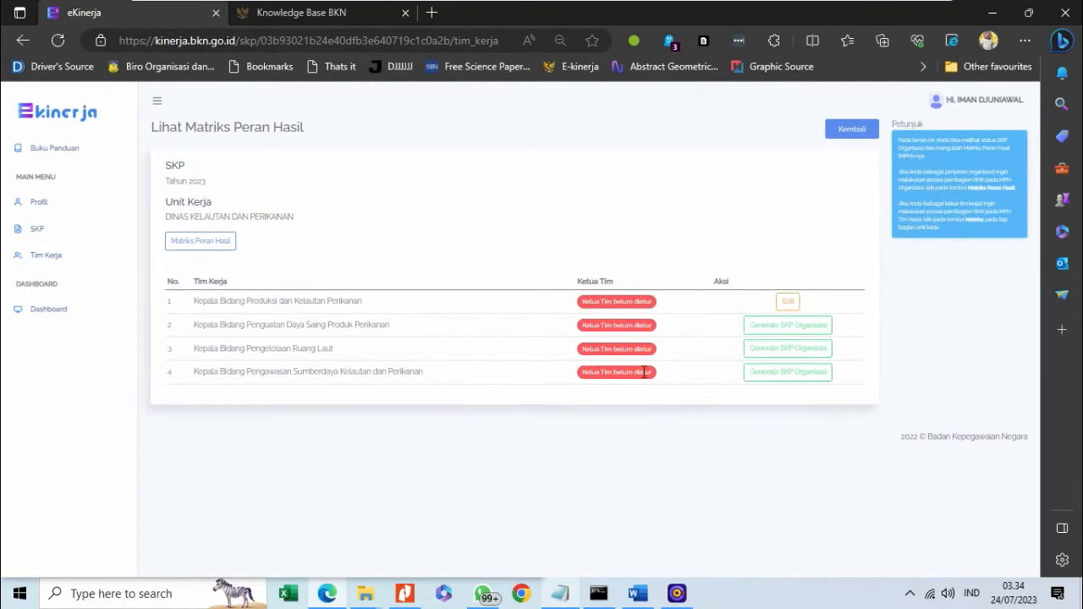
click(774, 329)
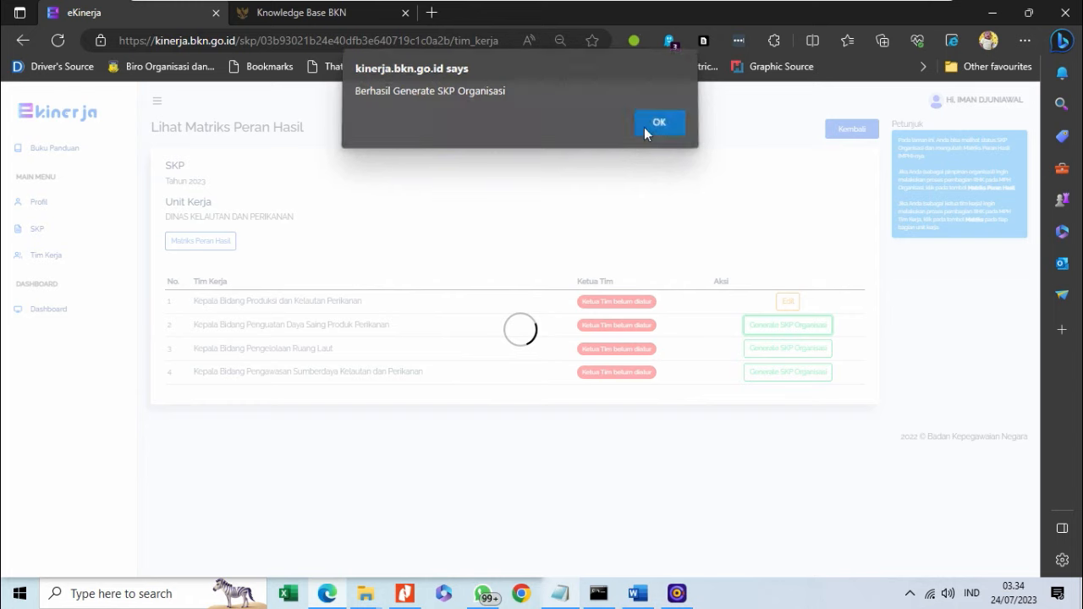
click(644, 127)
click(757, 349)
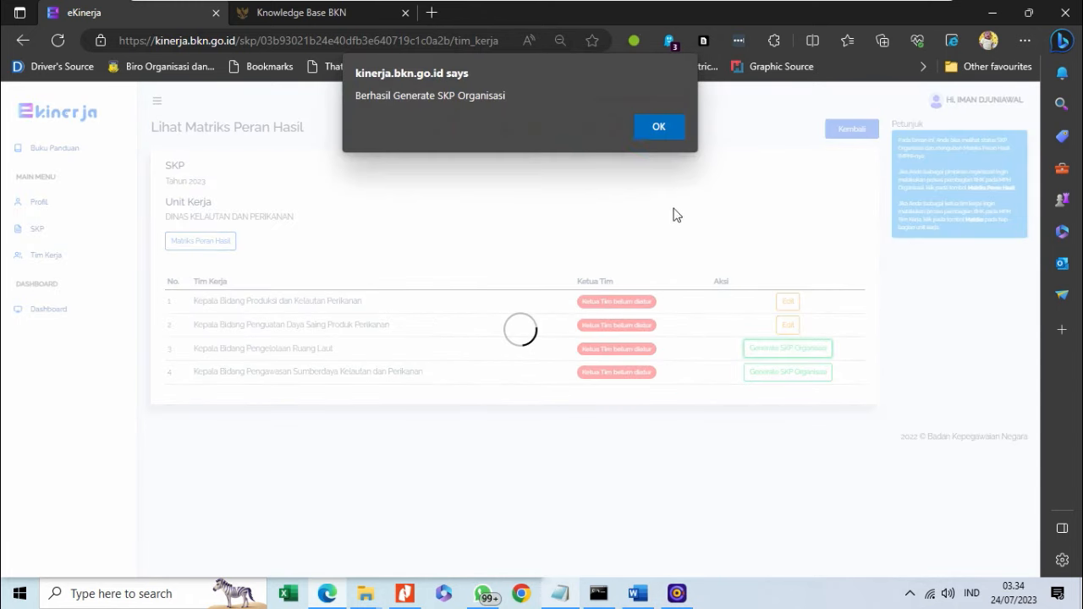
click(637, 125)
click(760, 372)
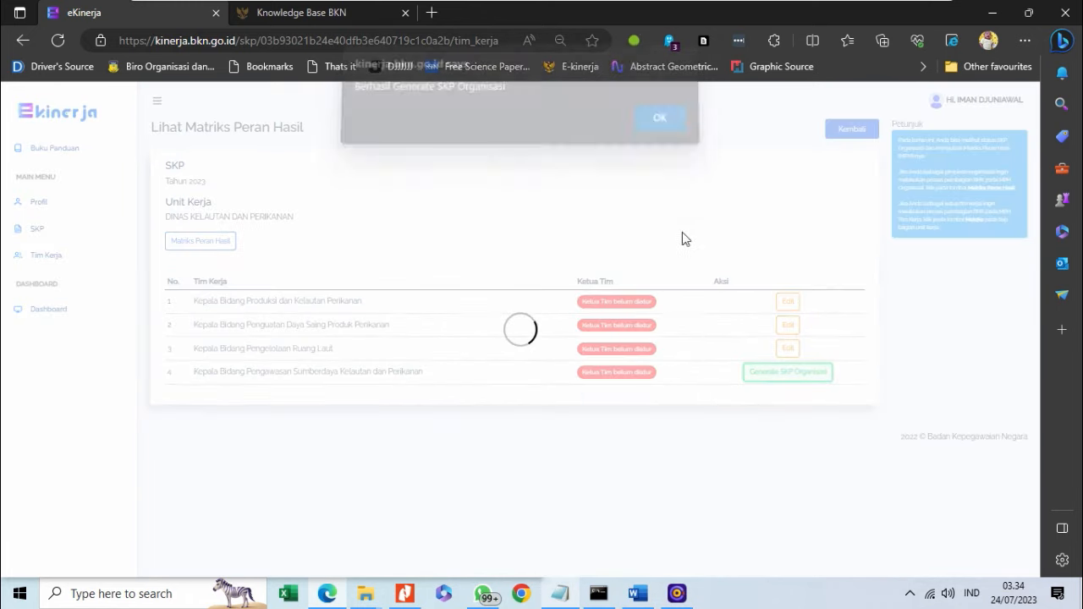
click(640, 131)
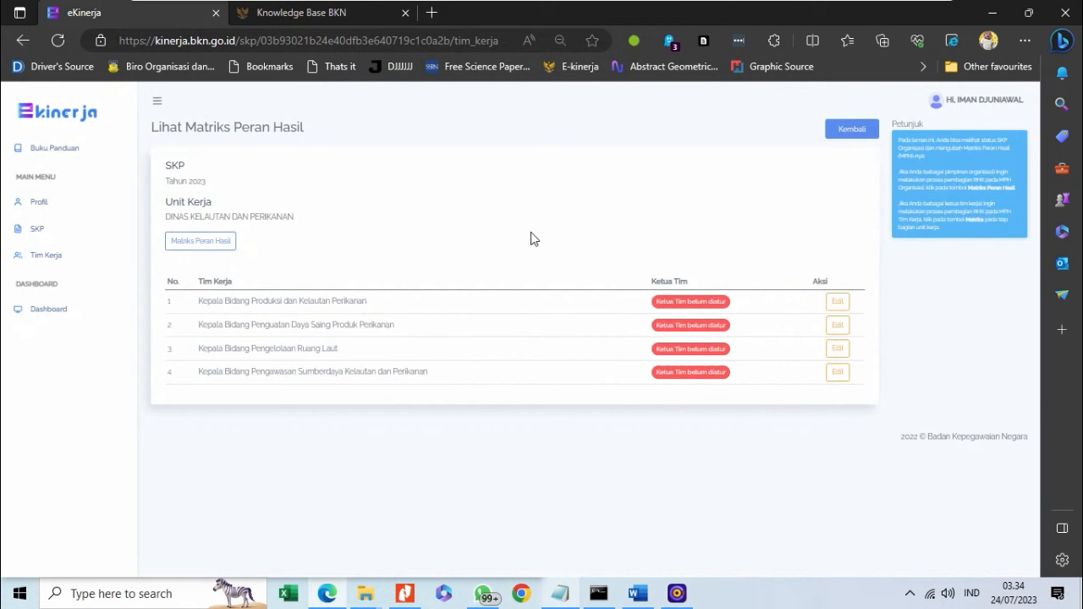
Open the Dinas Kelautan dan Perikanan Matriks Peran Hasil and review its rows of subordinate employees.
click(241, 243)
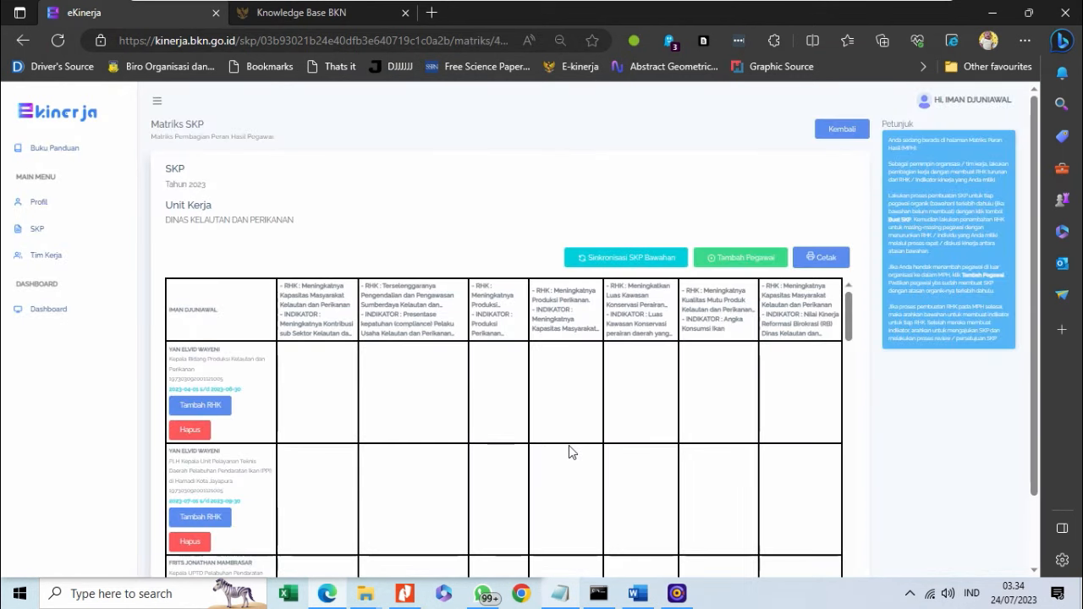
scroll(568, 445, down, 3)
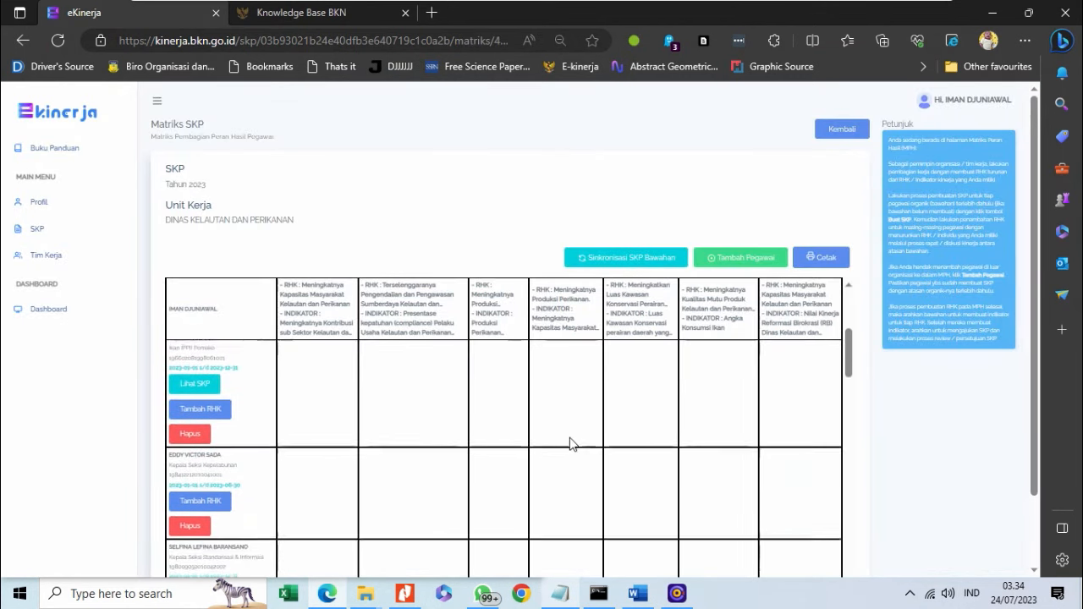
scroll(570, 440, down, 10)
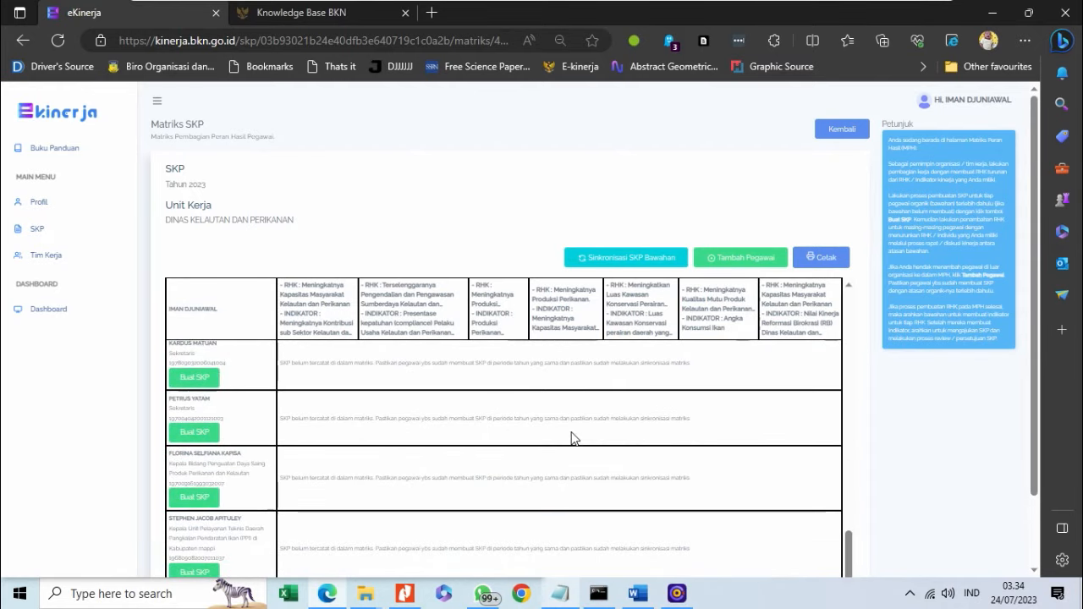
scroll(571, 438, up, 8)
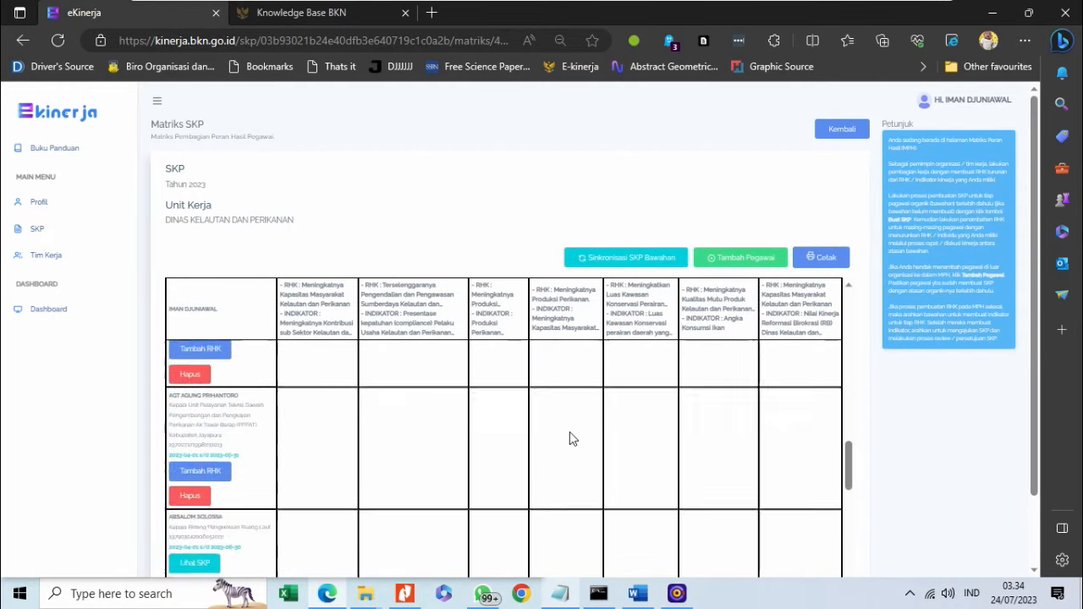
Check the Tim Kerja list and the name form of "Kepala Bidang Produksi dan Kelautan Perikanan", and return to the SKP list.
click(32, 256)
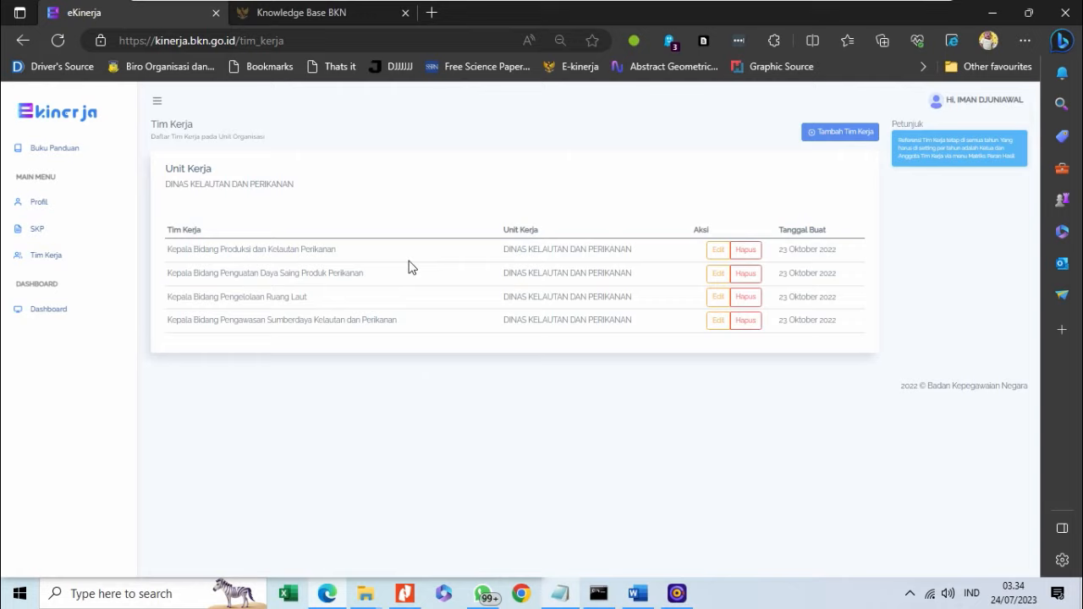
click(718, 249)
click(415, 167)
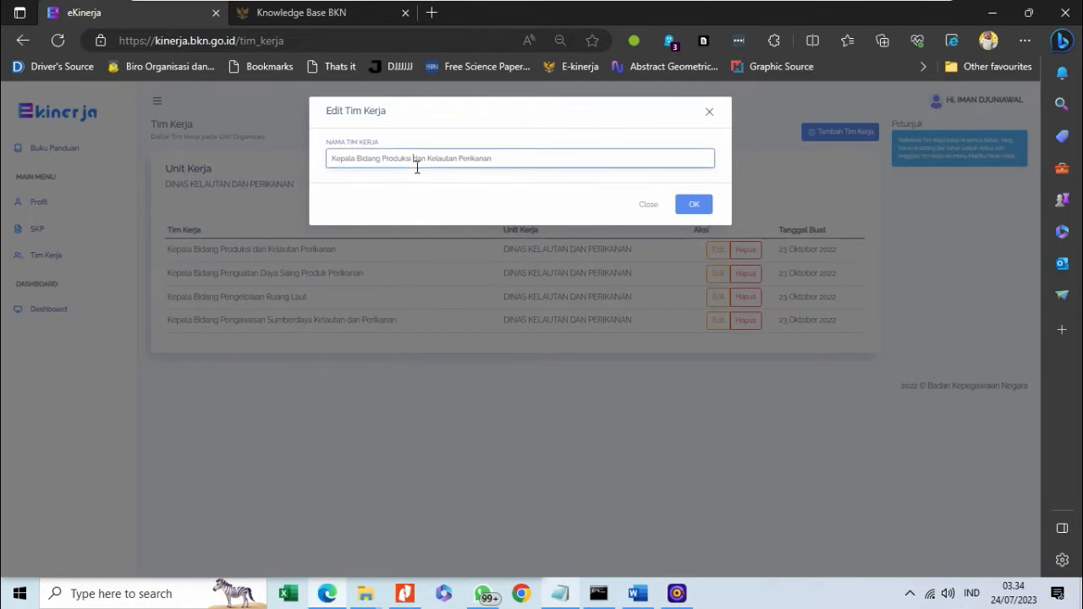
click(709, 111)
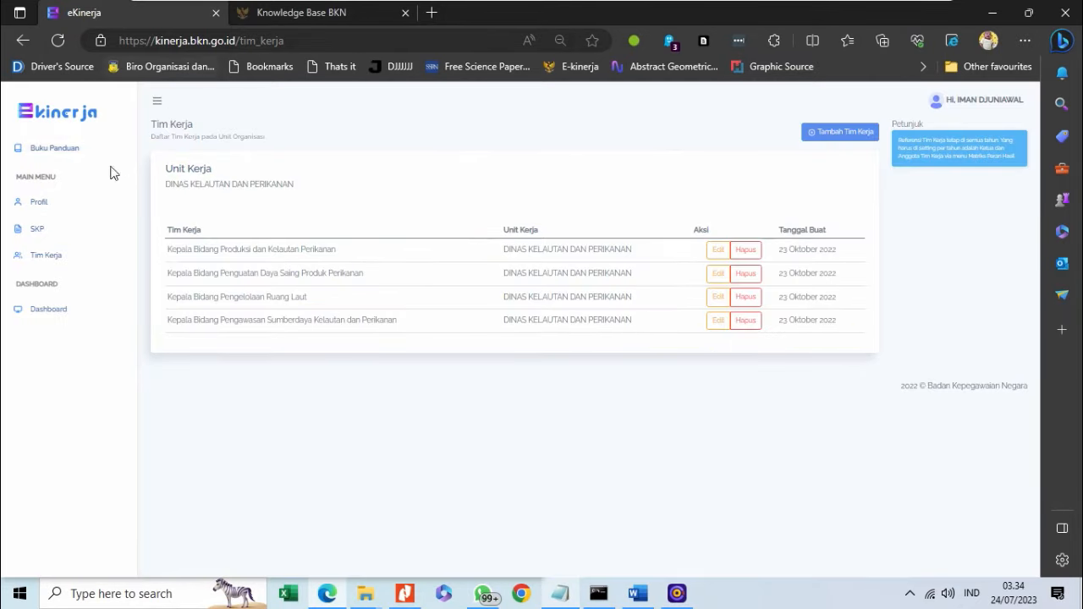
click(42, 229)
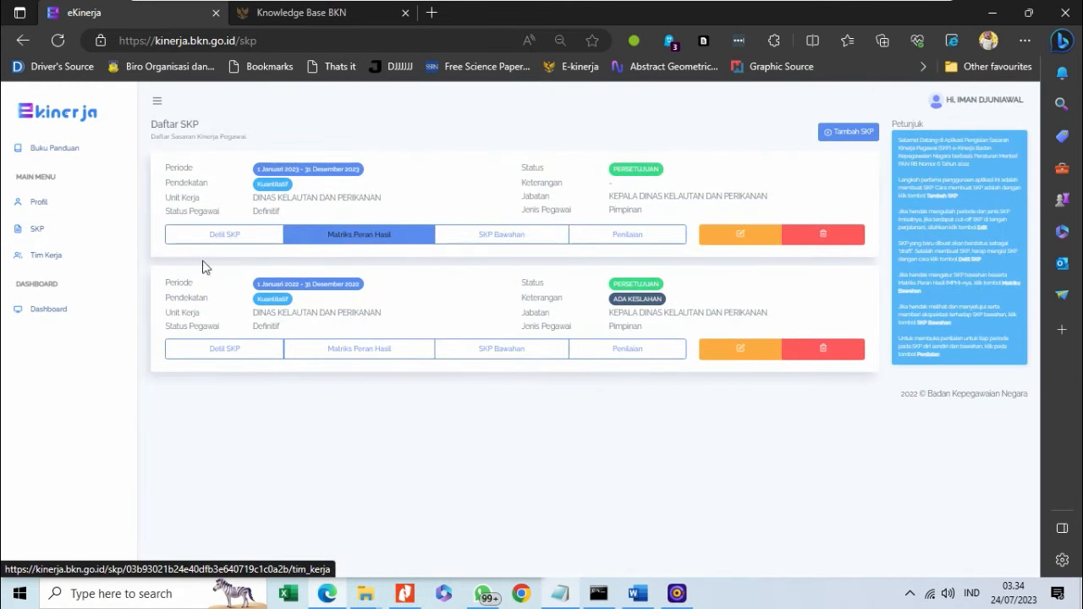
Open the Dinas Kelautan dan Perikanan Matriks Peran Hasil of the 2023 SKP and enlarge the page to 75%.
click(354, 237)
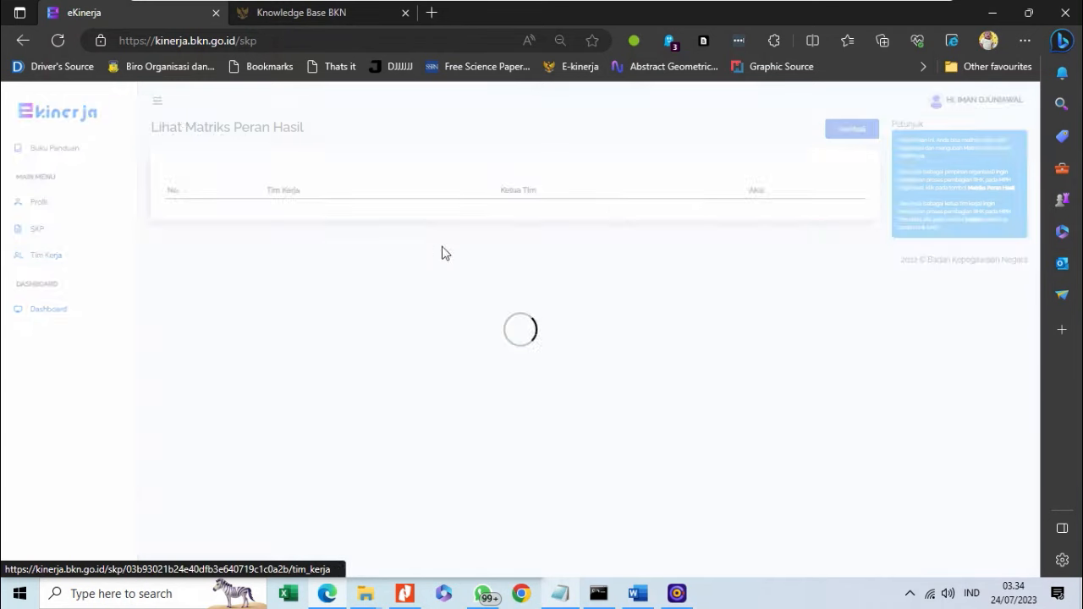
click(193, 241)
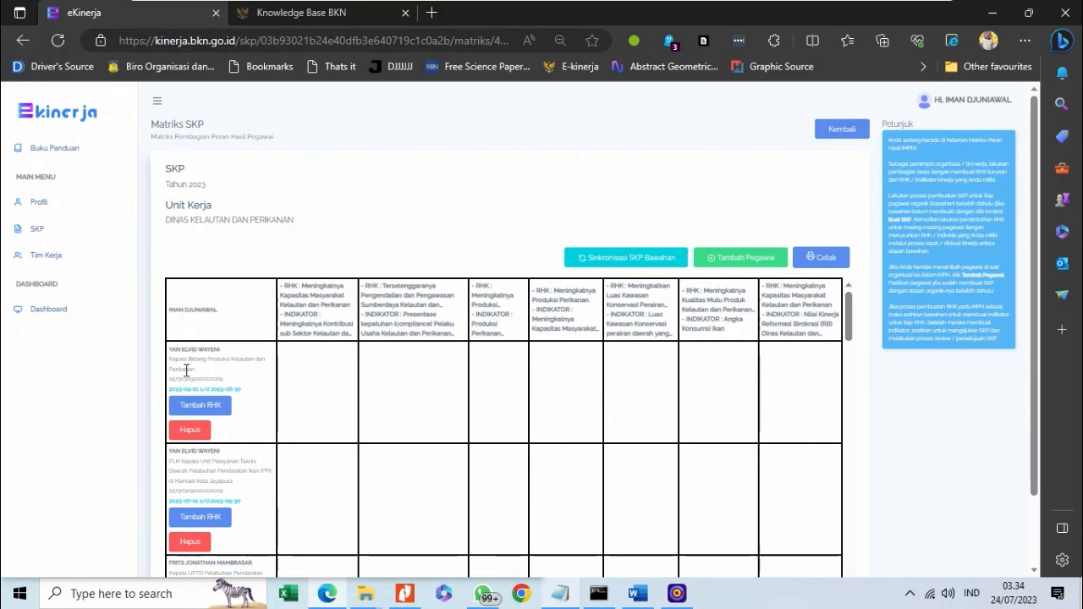
key(ctrl+plus)
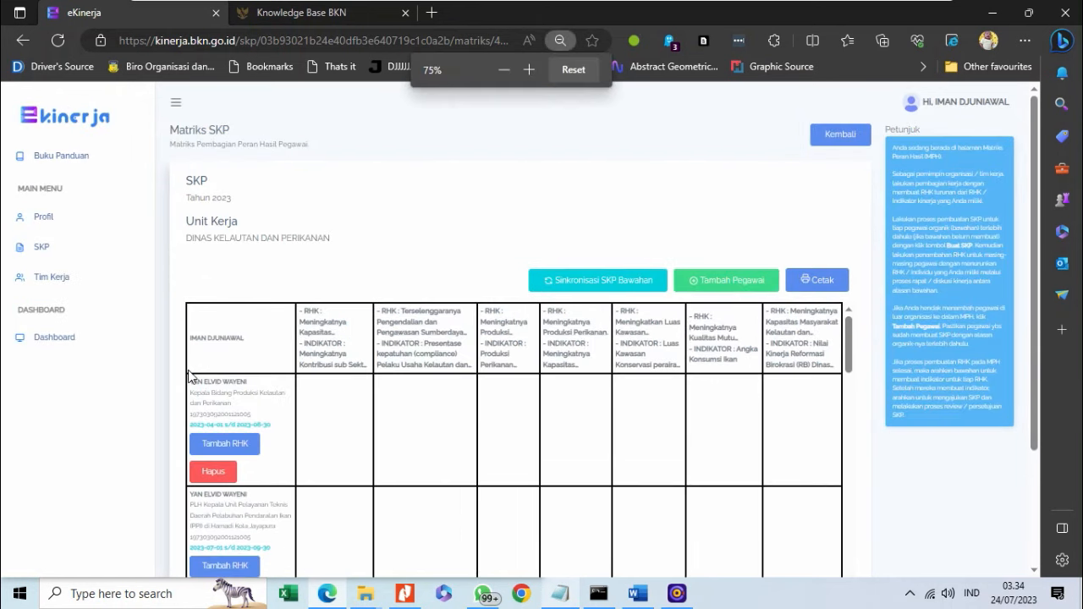
Fill a new RHK for the Kepala Bidang Produksi with the PDRB contribution indicator, Organisasi classification, unit Bidang Produksi Kelautan dan Perikanan and type Utama.
click(244, 448)
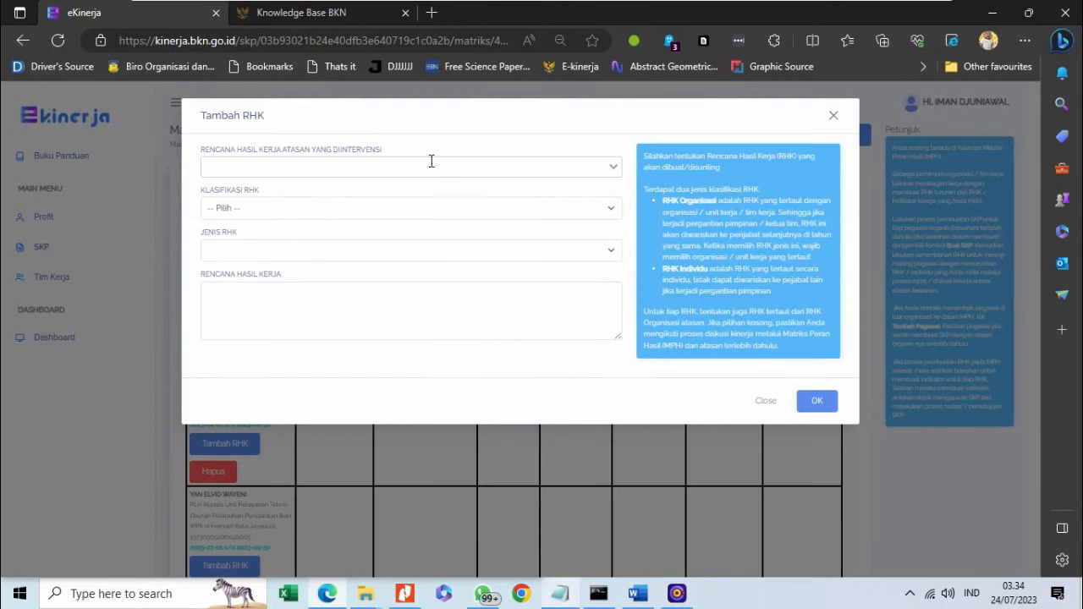
click(430, 166)
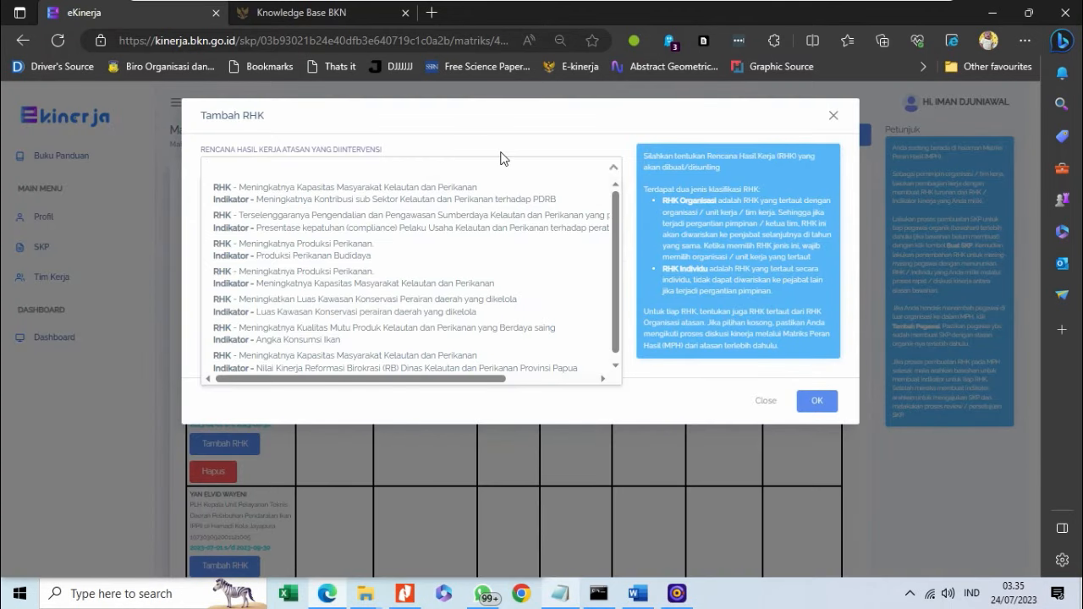
click(525, 206)
click(474, 215)
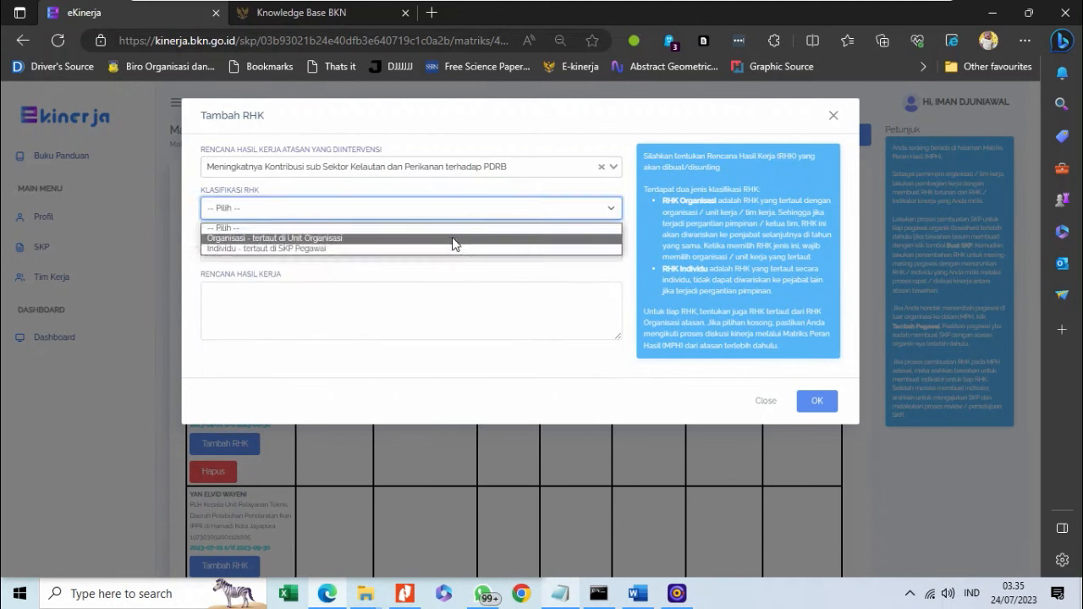
click(455, 240)
click(446, 252)
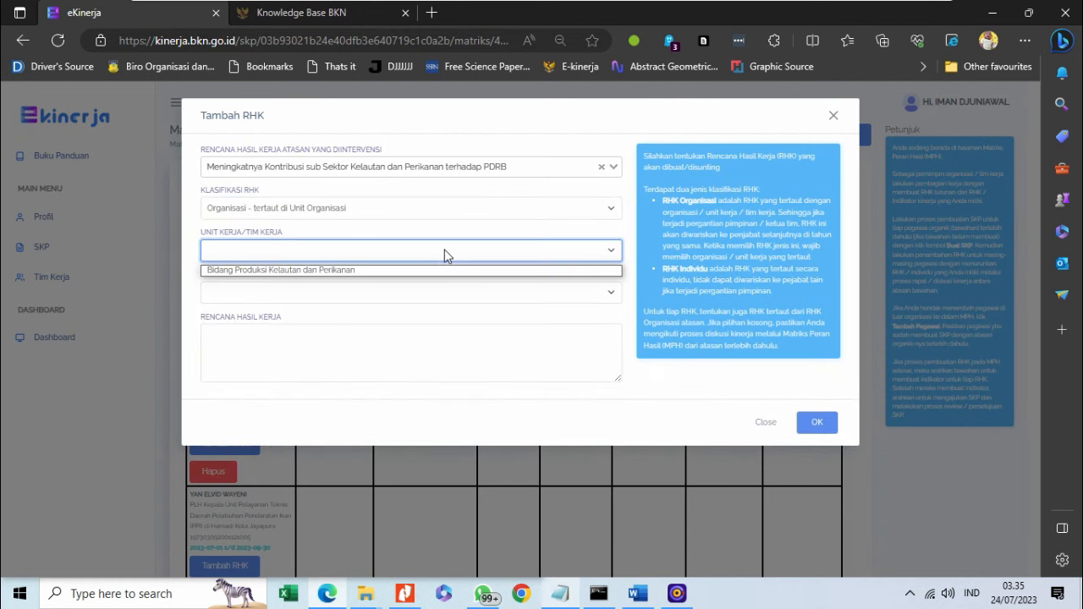
click(444, 268)
click(447, 292)
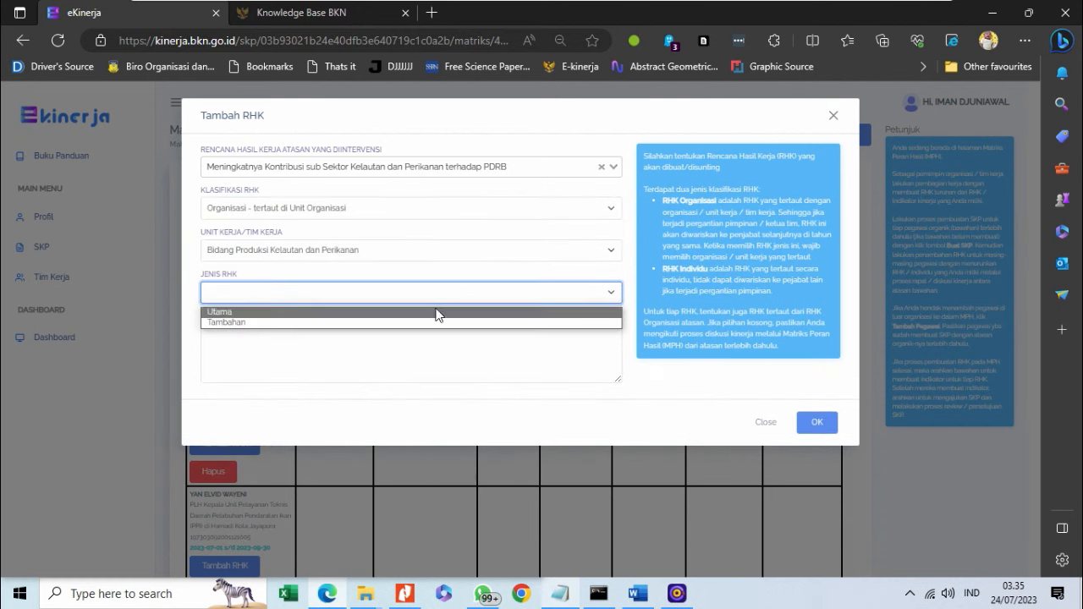
click(437, 312)
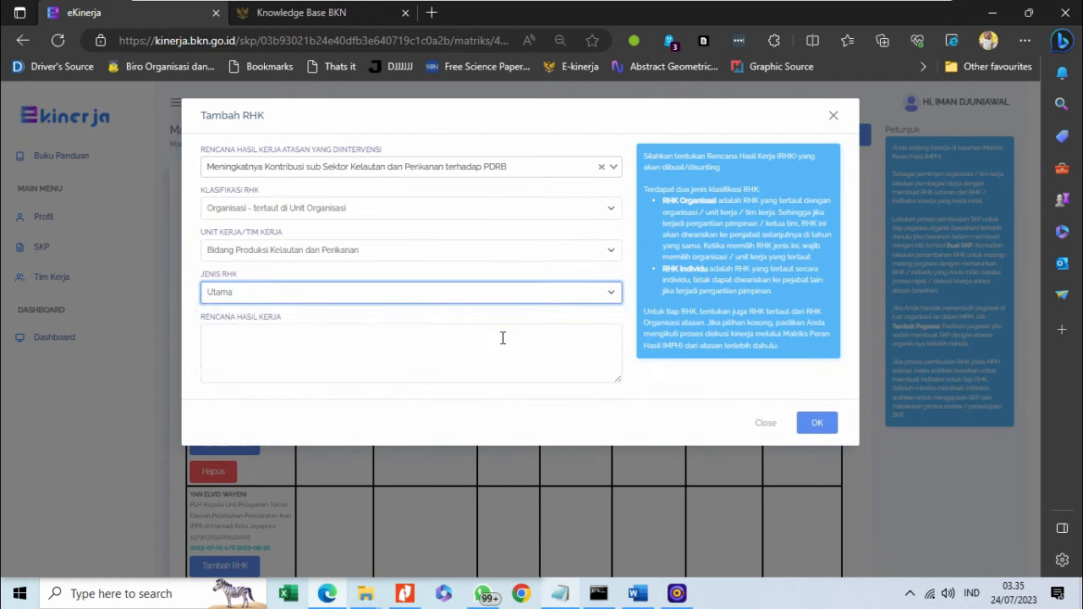
Try to save the new RHK with an empty Rencana Hasil Kerja, and close the form.
click(820, 425)
click(642, 132)
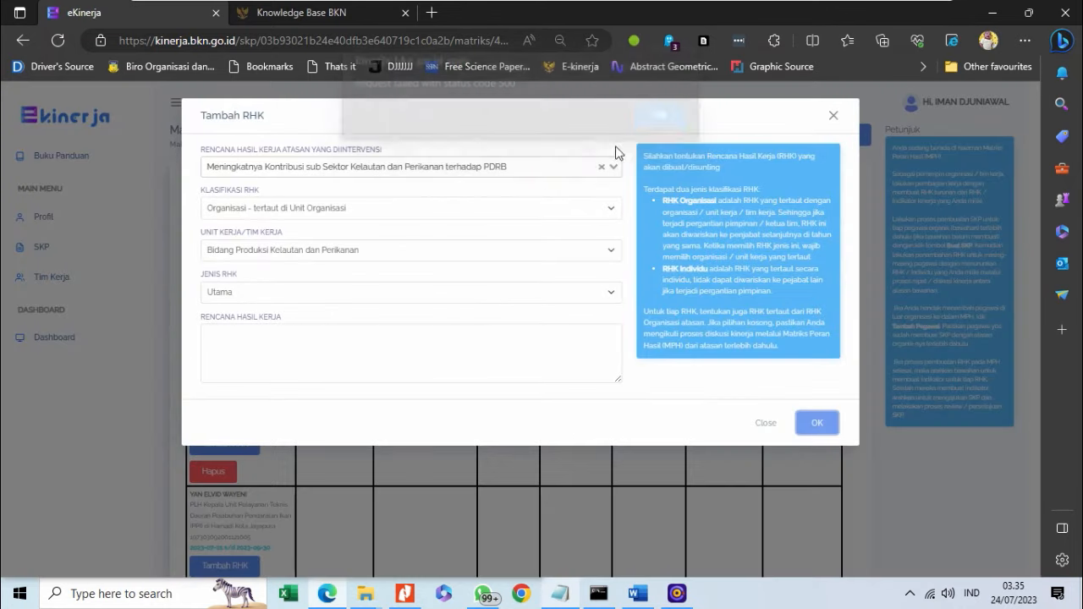
click(240, 354)
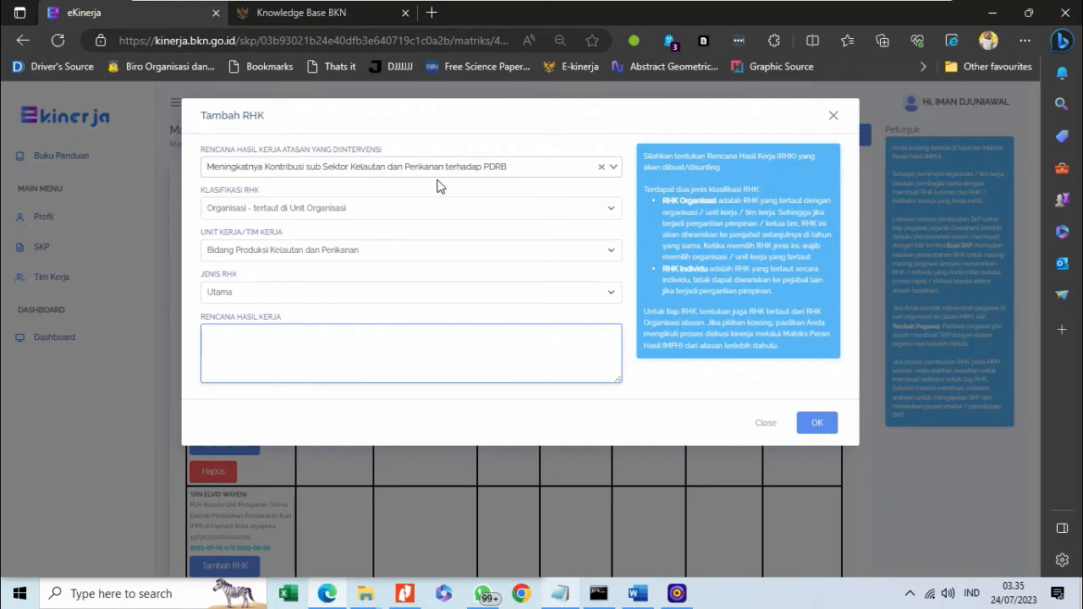
click(834, 115)
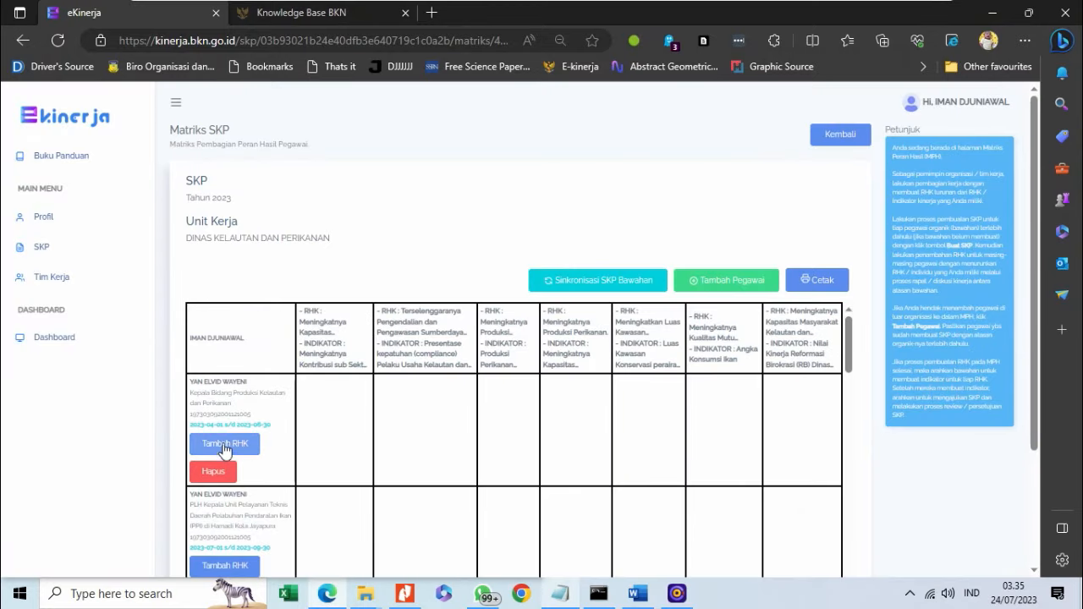
Look through the subordinate rows in the Matriks Peran Hasil and return to the SKP list.
scroll(290, 457, down, 1)
scroll(290, 457, up, 1)
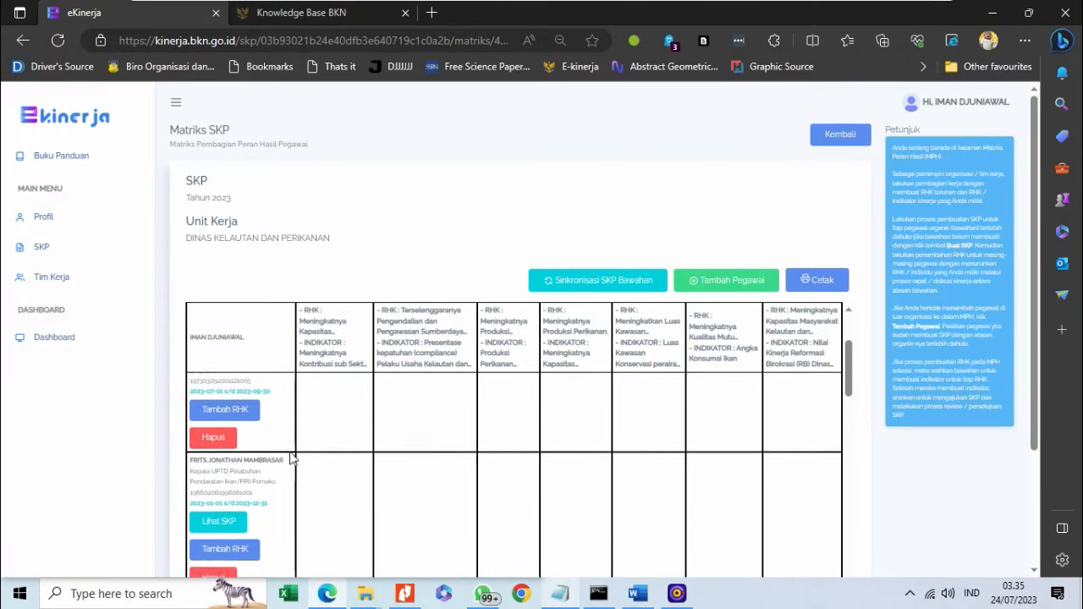
scroll(289, 457, down, 4)
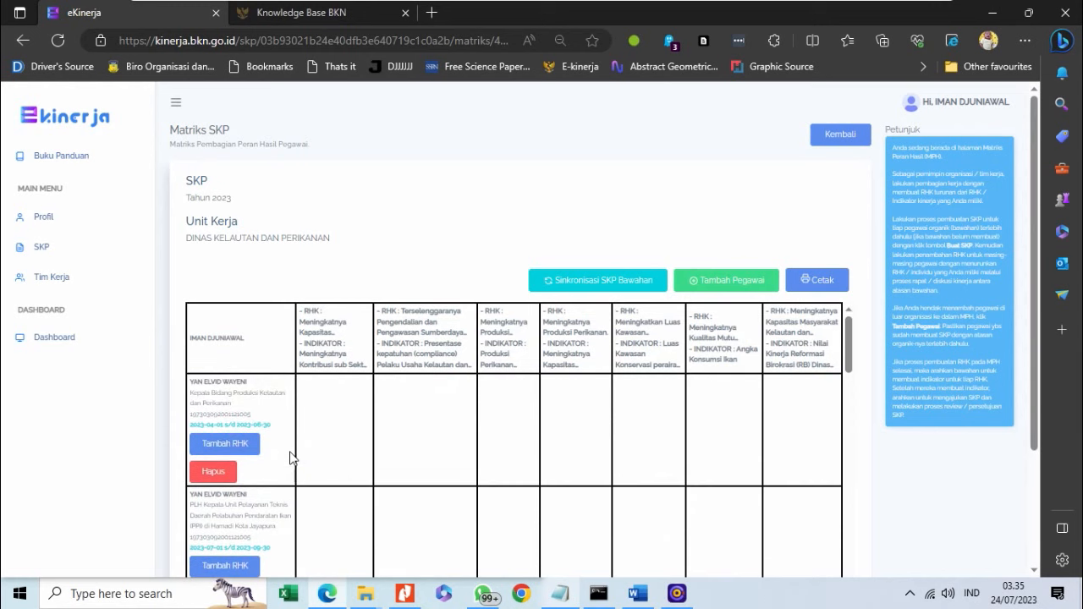
scroll(289, 457, up, 4)
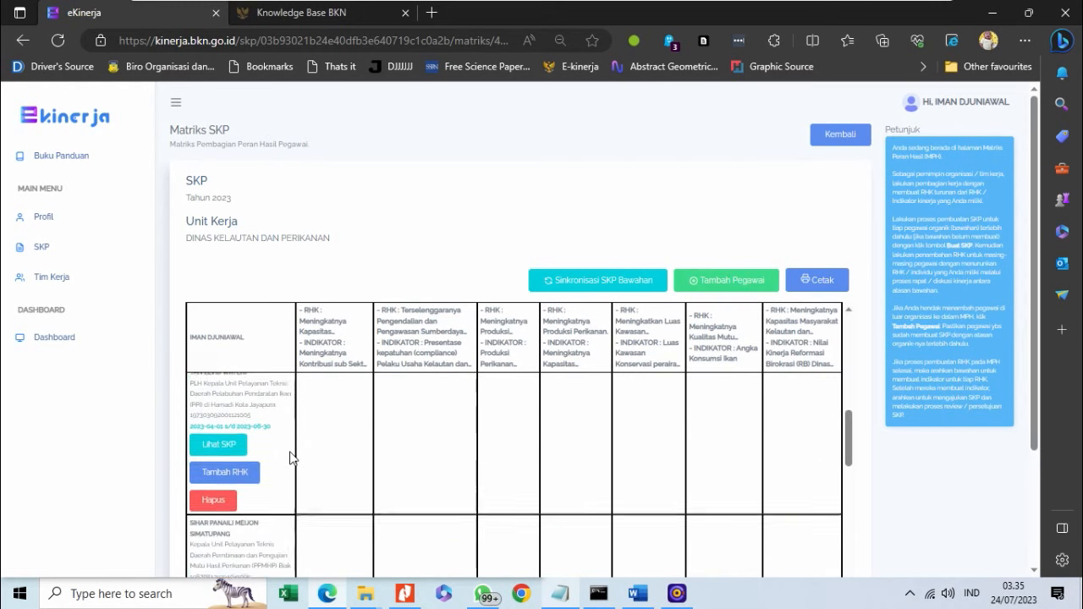
click(819, 137)
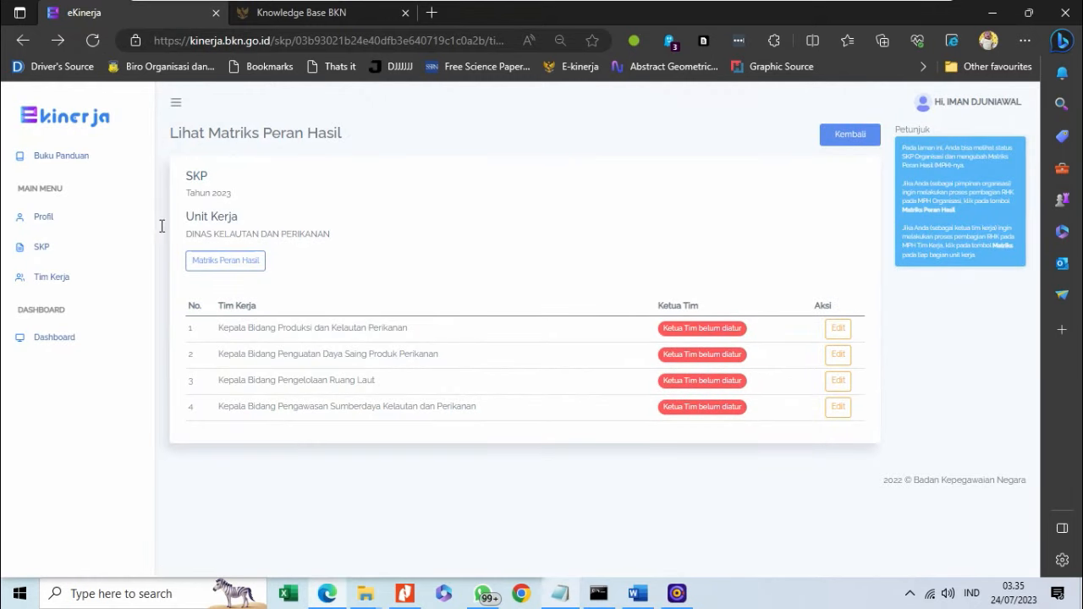
click(78, 254)
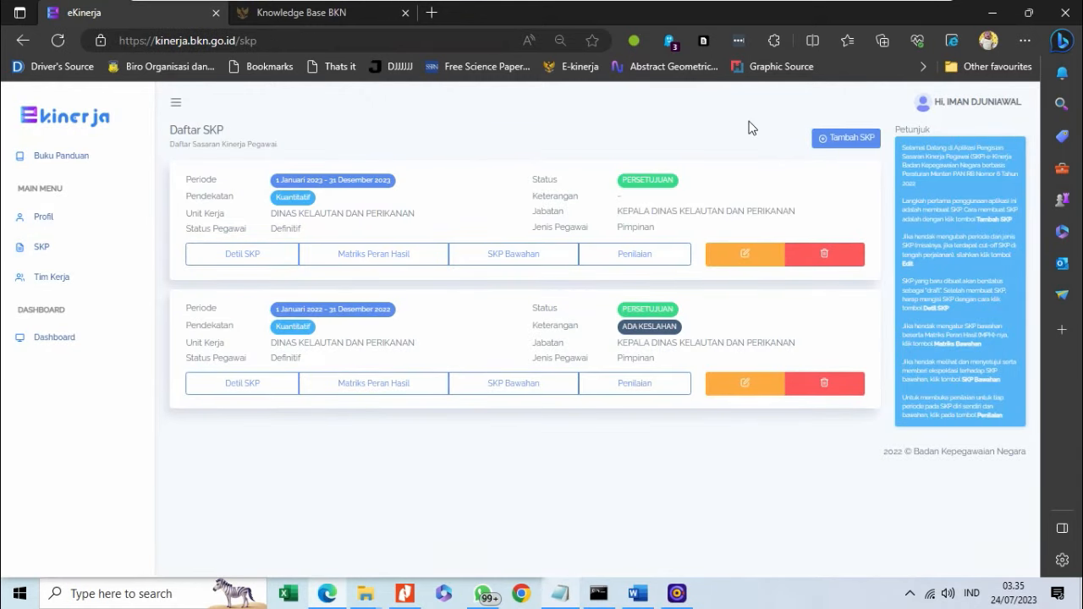
Open the SKP Bawahan list of the 2023 SKP and review the subordinates' SKP statuses.
click(541, 261)
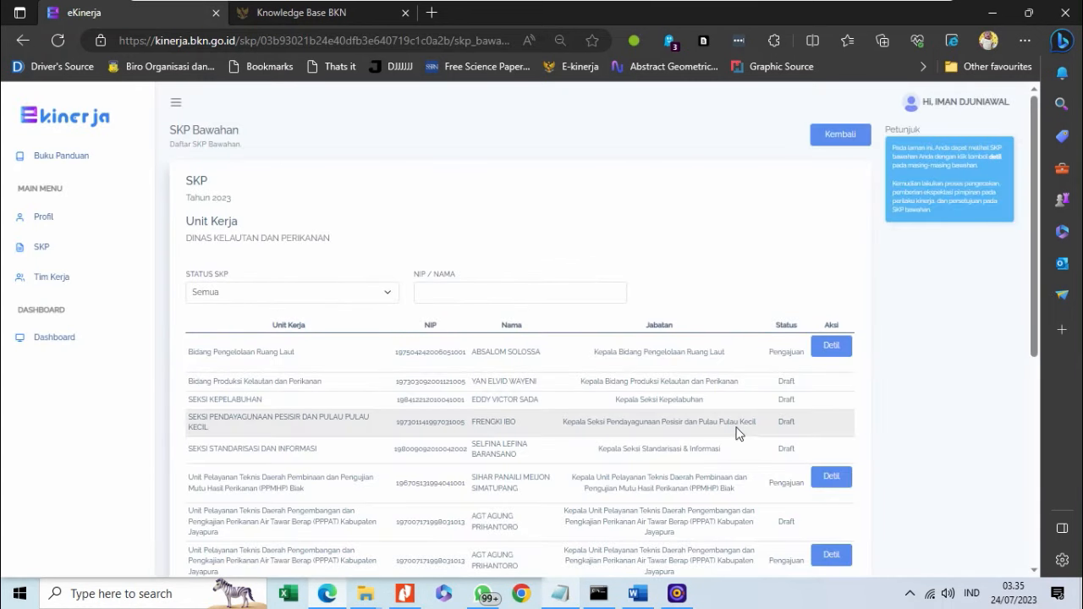
scroll(737, 435, down, 3)
scroll(738, 435, down, 3)
scroll(737, 435, up, 5)
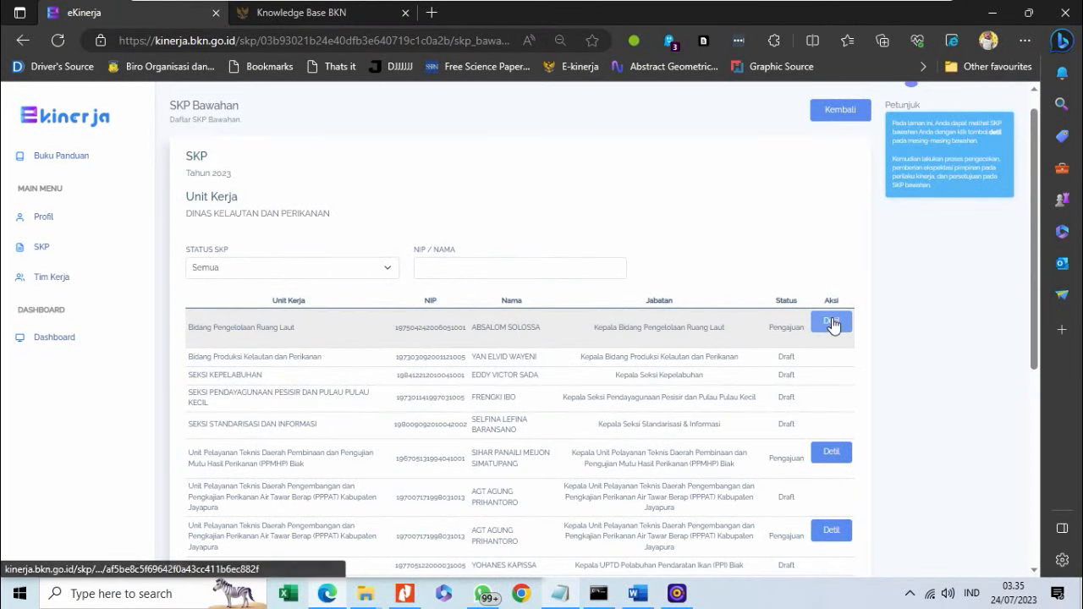
Open the SKP detail of the Kepala Bidang Pengelolaan Ruang Laut and review its Hasil Kerja and Perilaku Kerja sections.
click(832, 323)
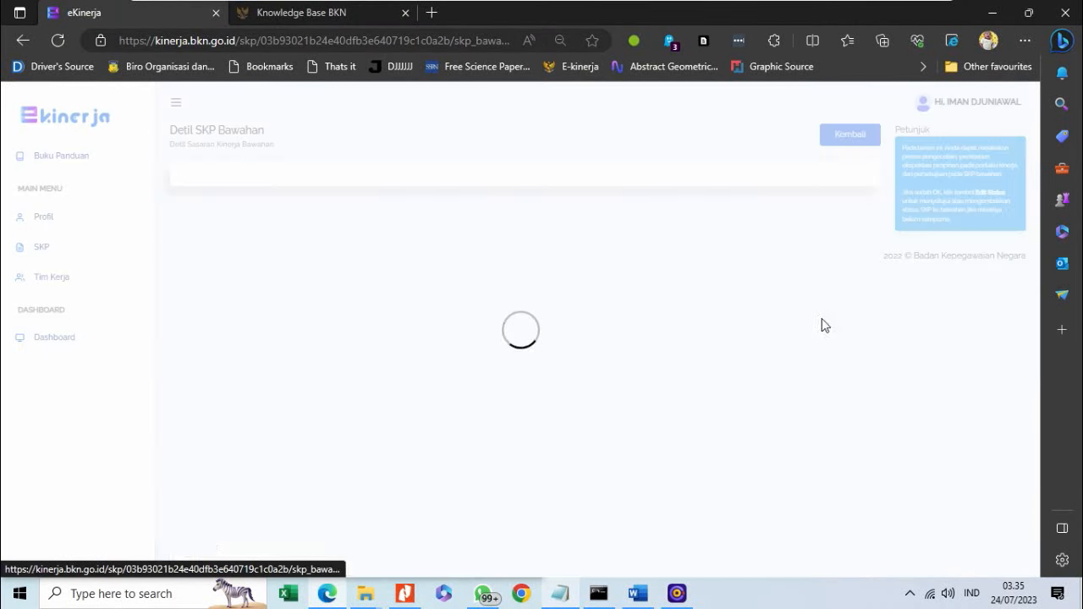
scroll(578, 305, down, 3)
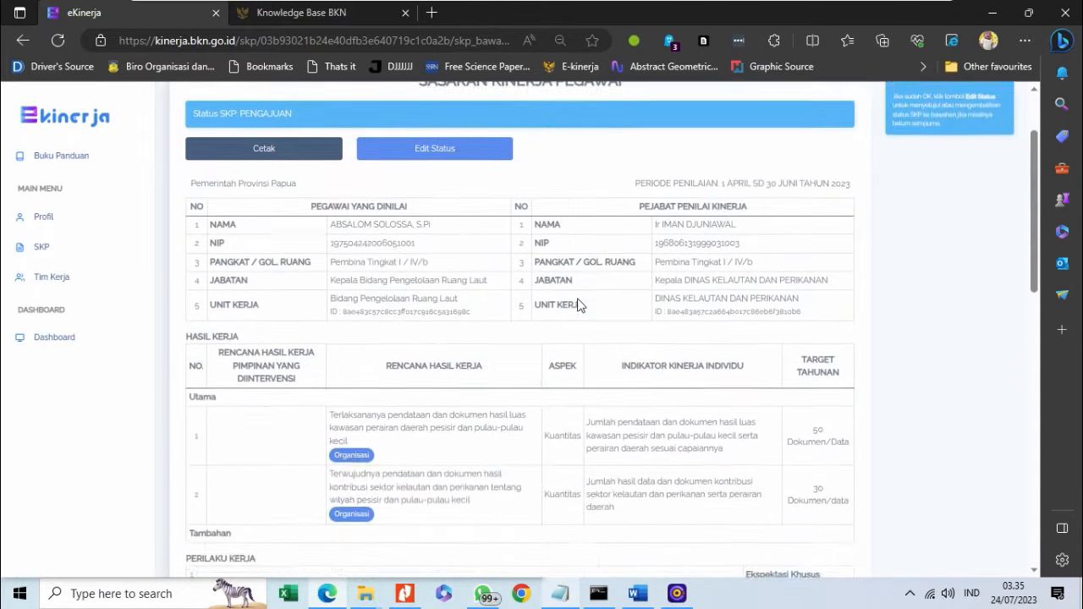
scroll(578, 305, down, 2)
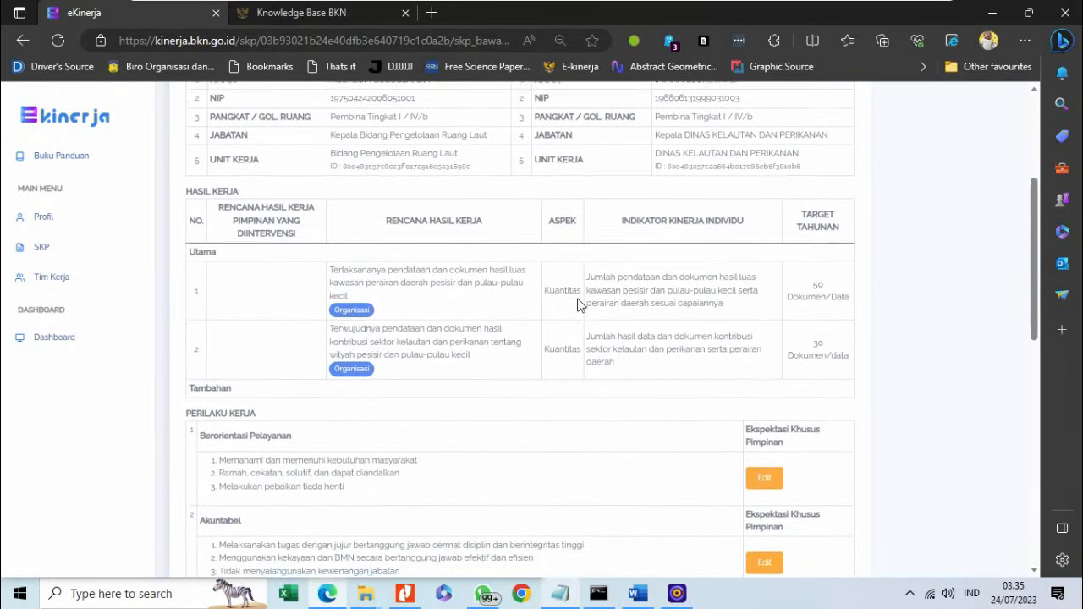
scroll(578, 304, up, 2)
scroll(578, 305, down, 6)
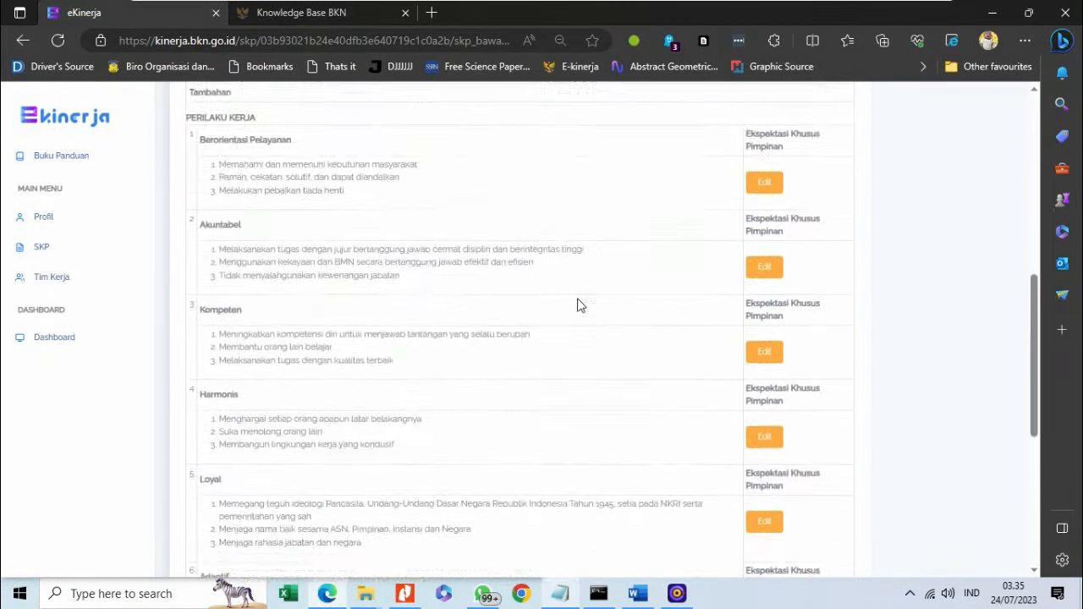
scroll(578, 304, up, 10)
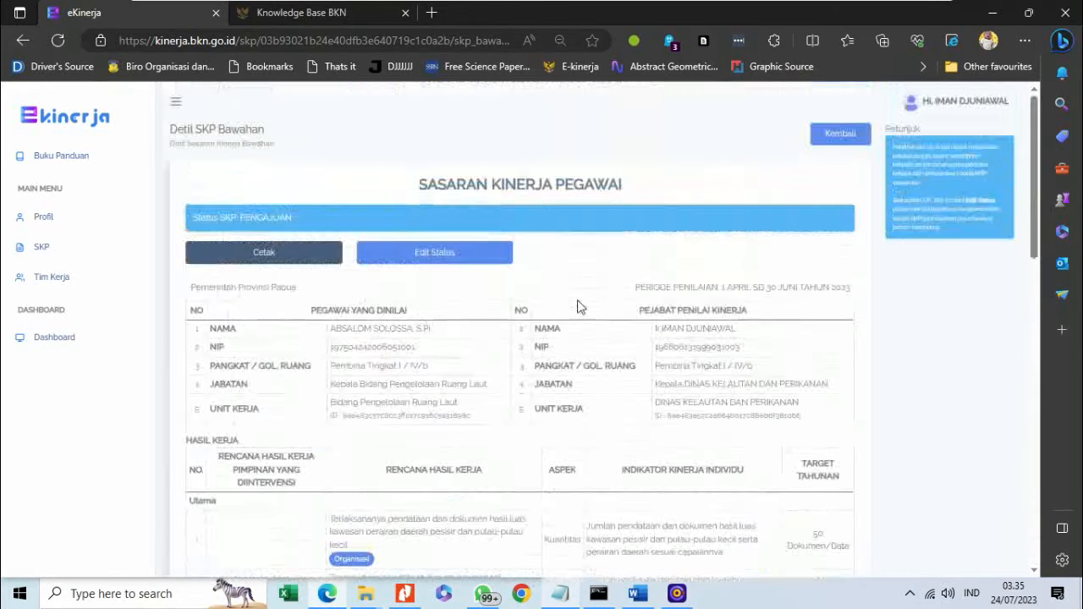
Check the status options available for this subordinate's SKP and close the status form without changing it.
click(449, 264)
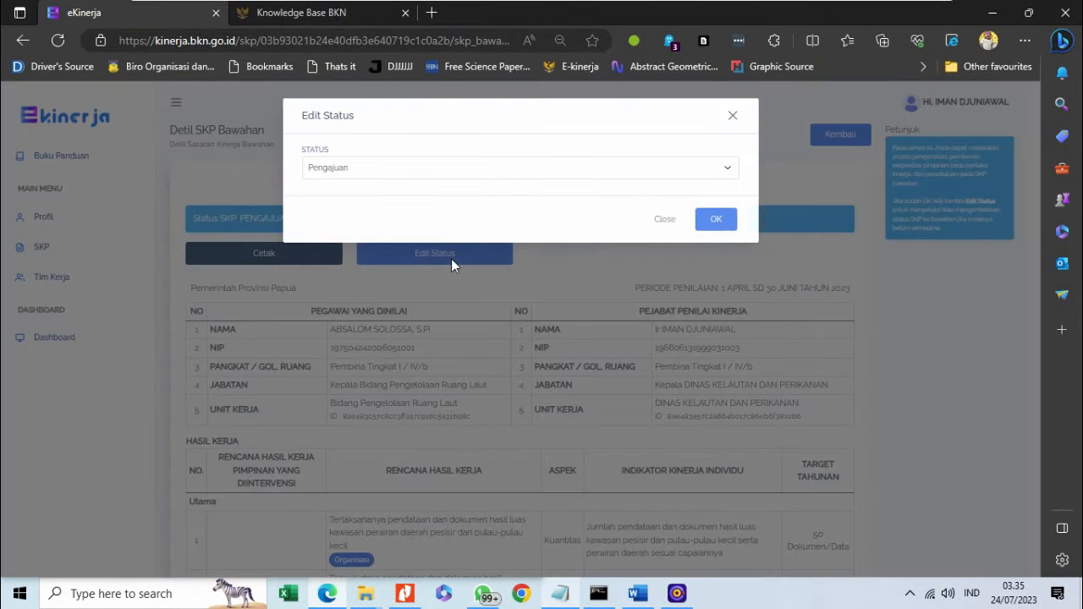
click(461, 169)
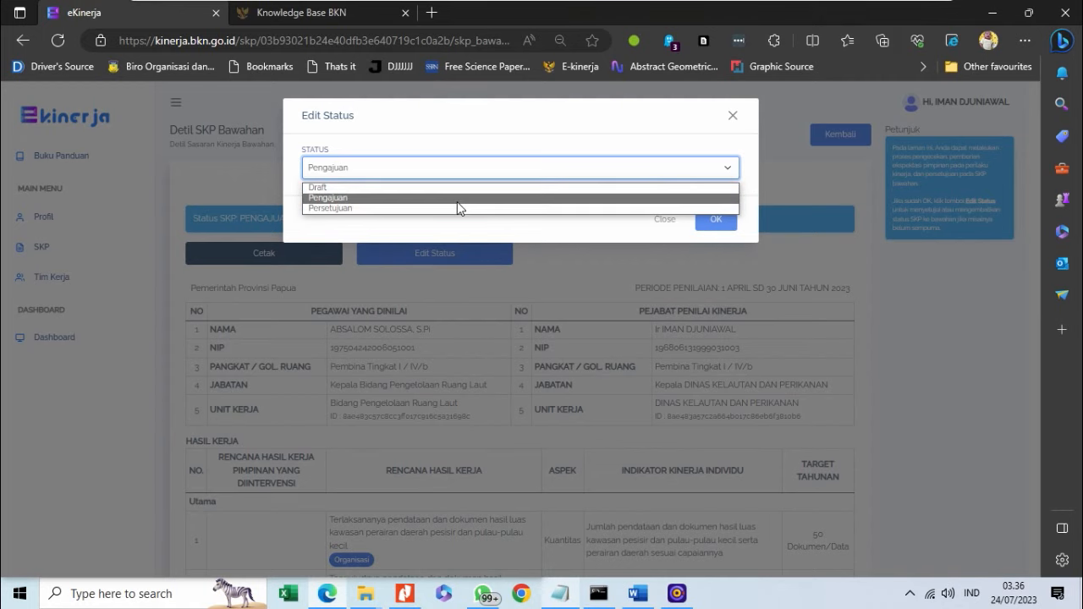
click(733, 117)
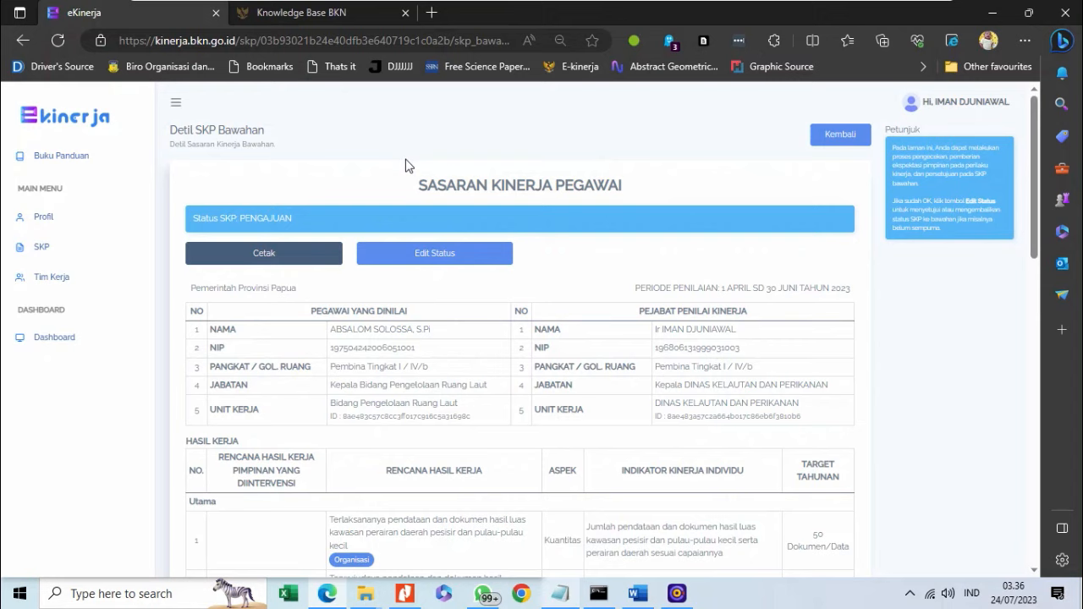
Visit the Tim Kerja page, and open the Profil page to review the employee's Data Pribadi.
click(71, 283)
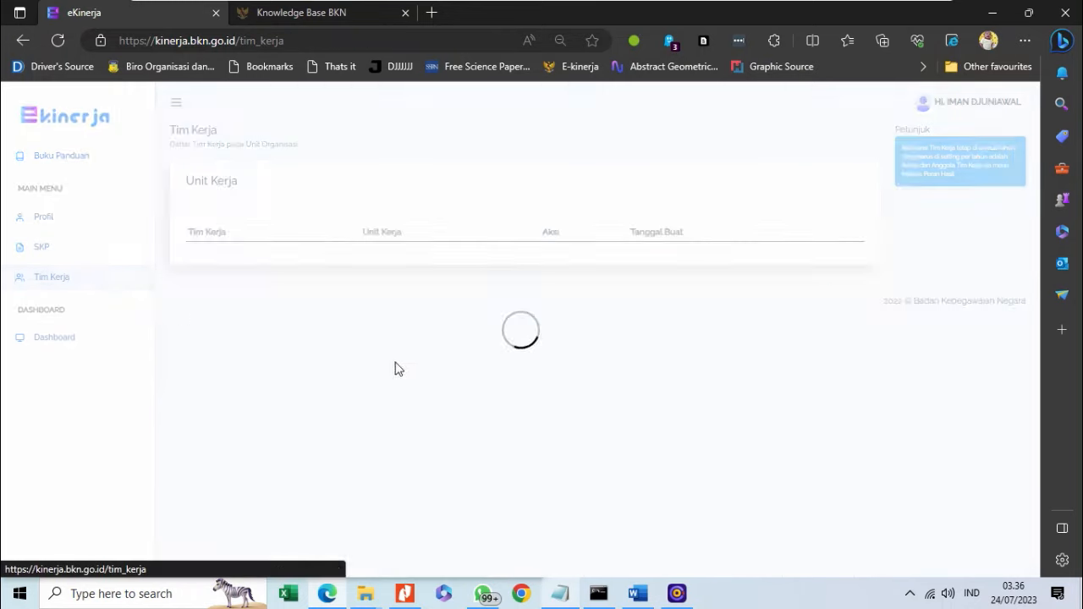
click(93, 225)
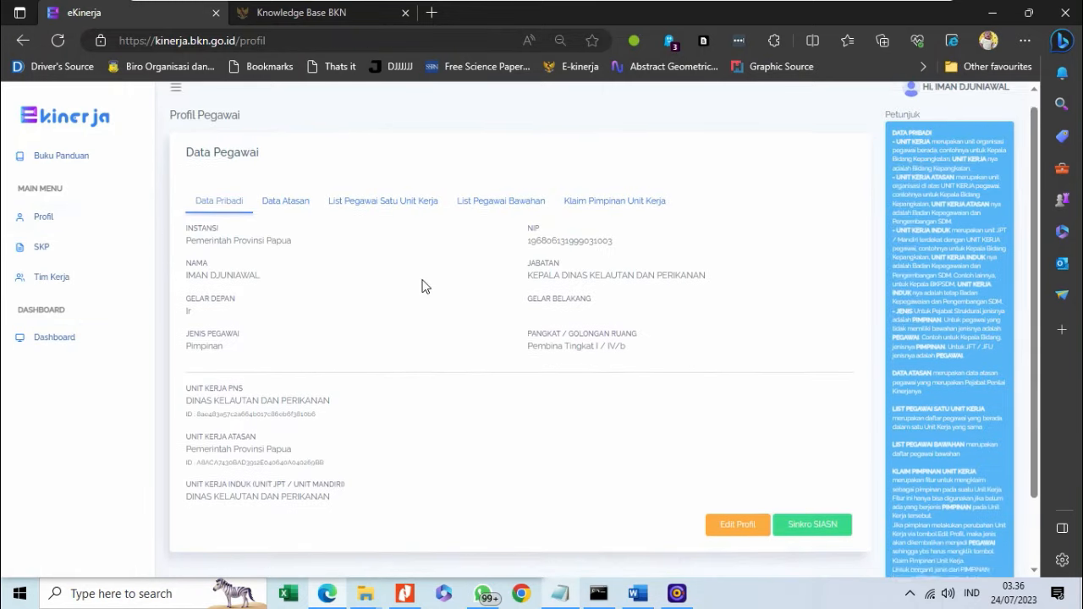
scroll(422, 286, down, 2)
scroll(422, 286, up, 2)
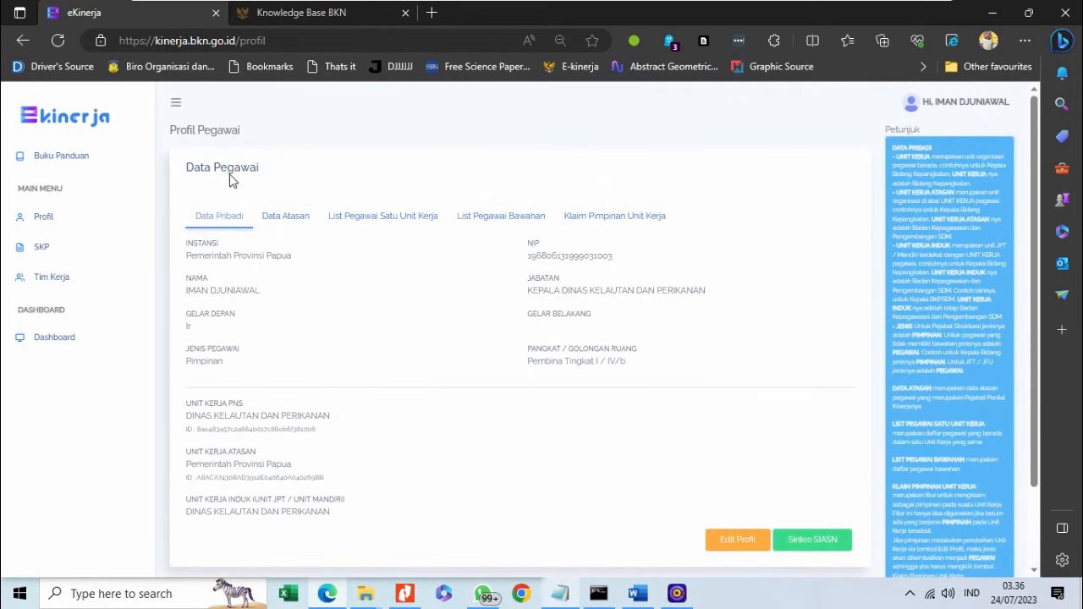